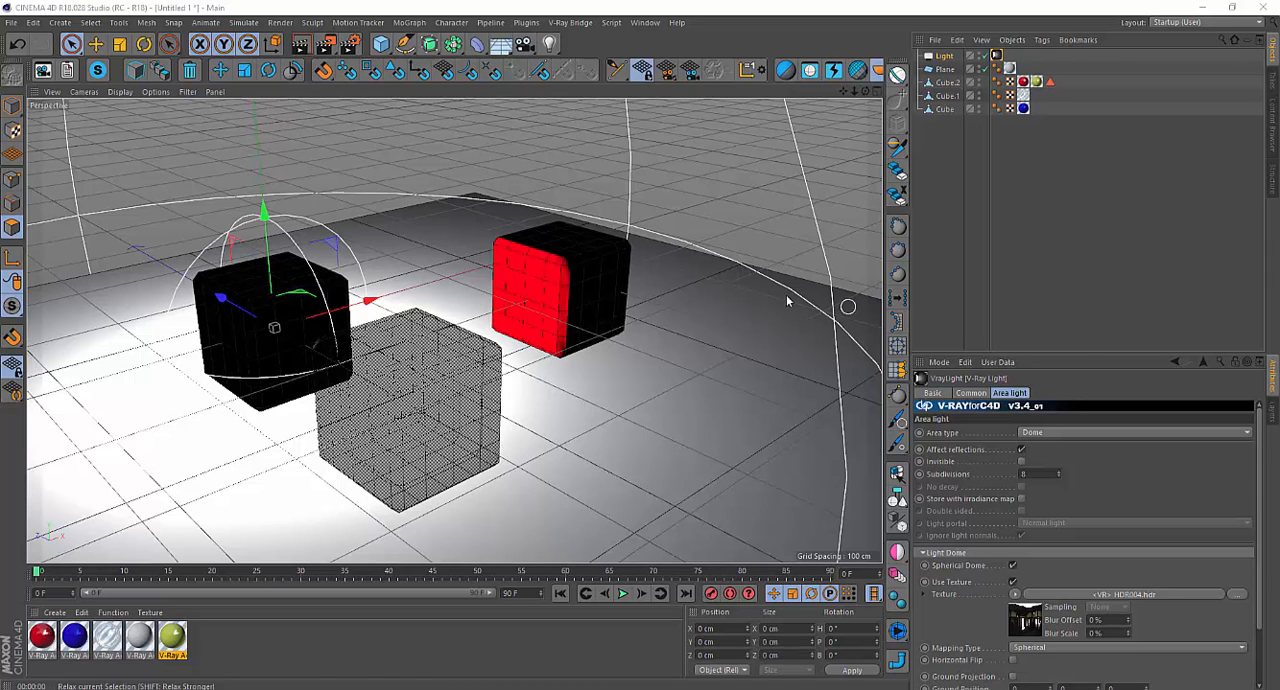
pyautogui.click(643, 23)
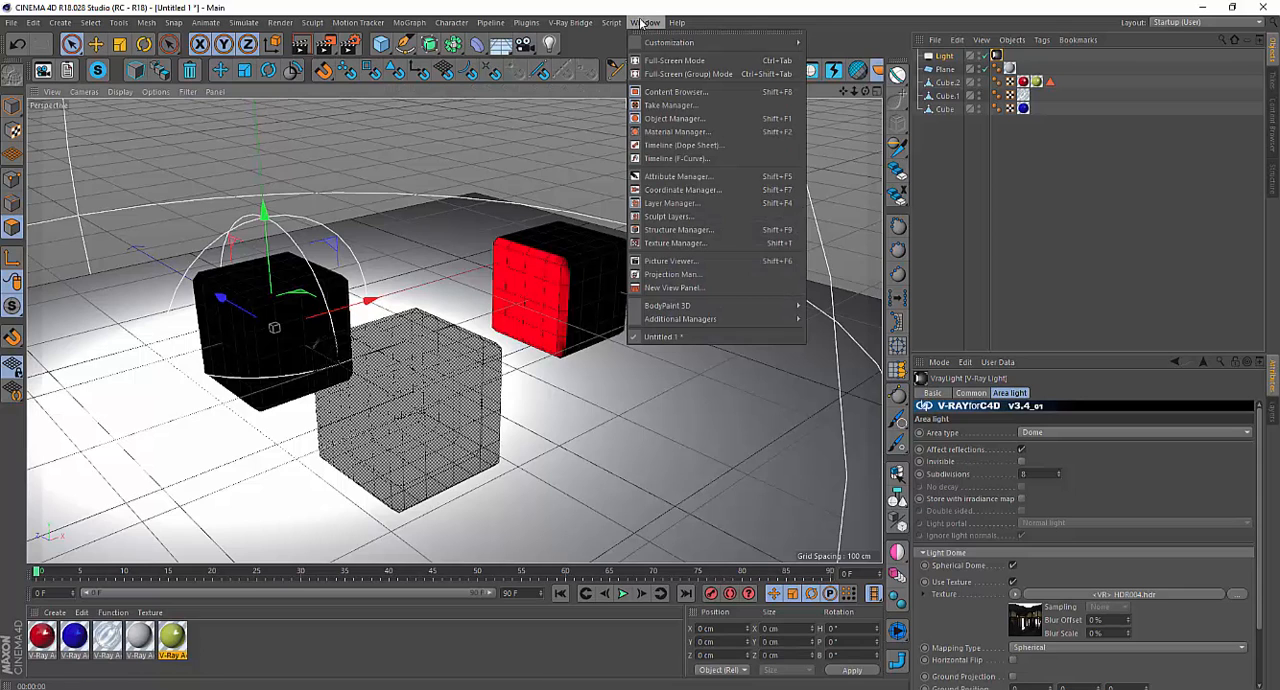
pyautogui.moveTo(570, 22)
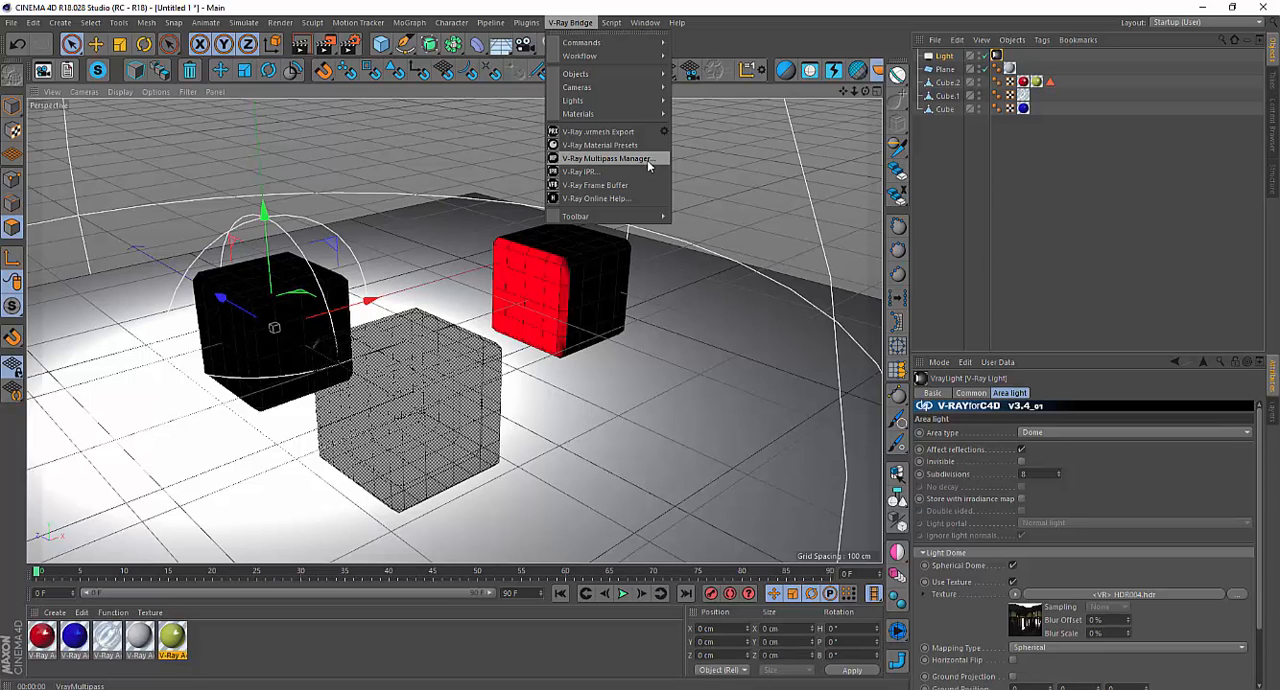
pyautogui.click(713, 9)
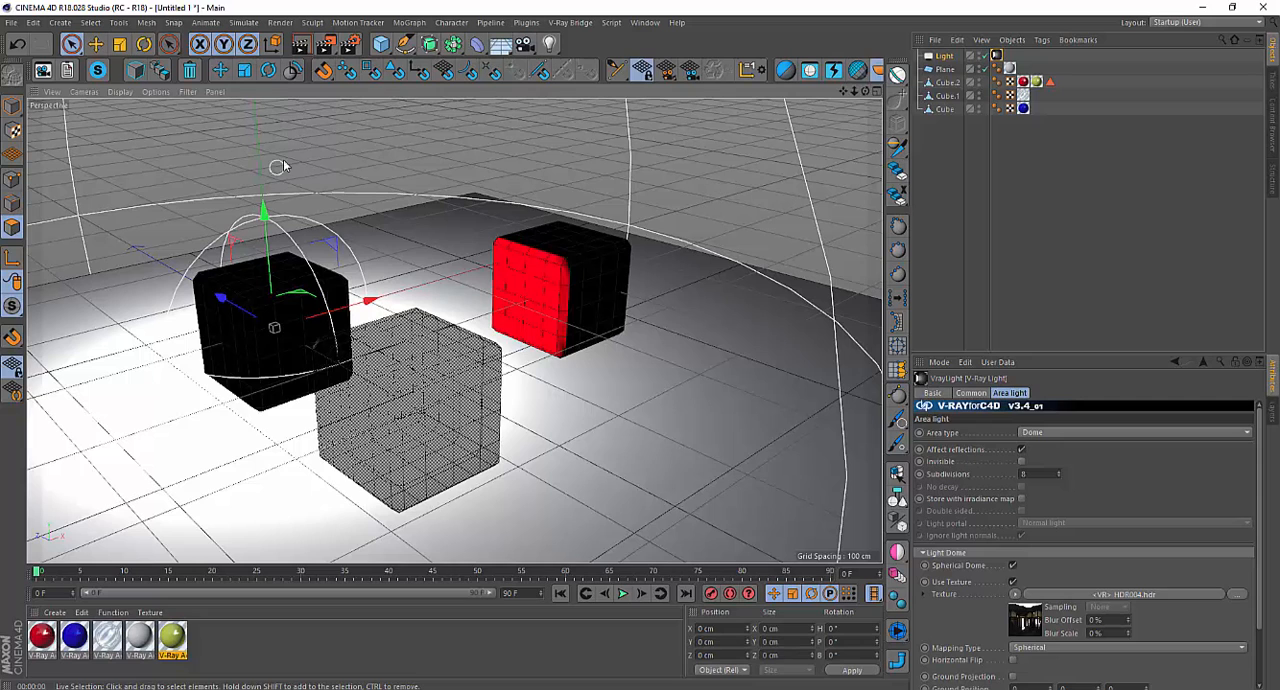
# Enable Multi-Pass in the render settings and add a Post Effects pass to it.
pyautogui.click(357, 46)
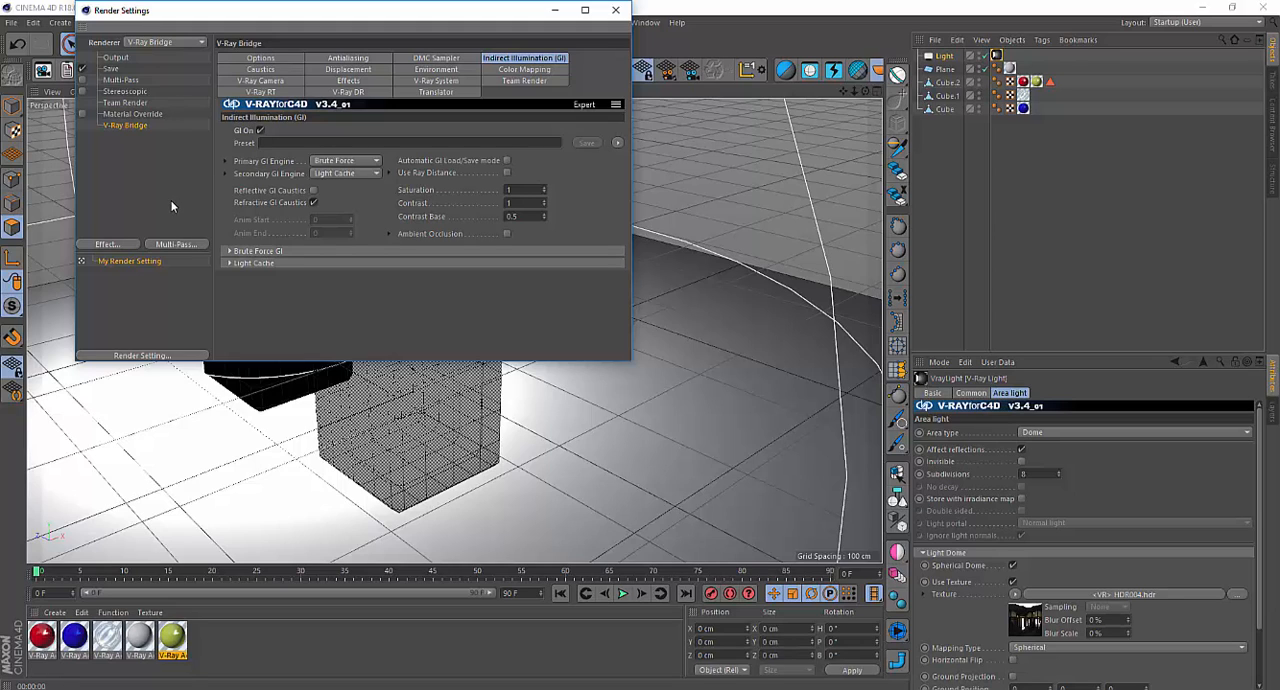
pyautogui.click(82, 79)
pyautogui.click(122, 80)
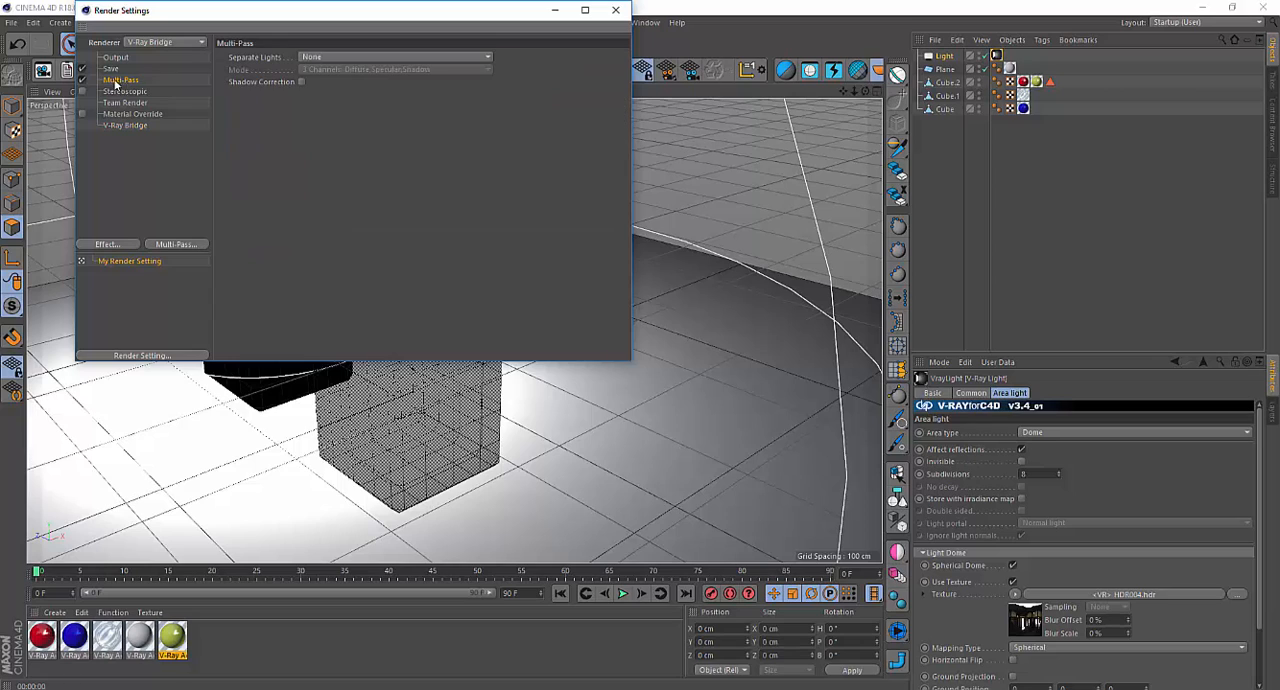
pyautogui.click(177, 245)
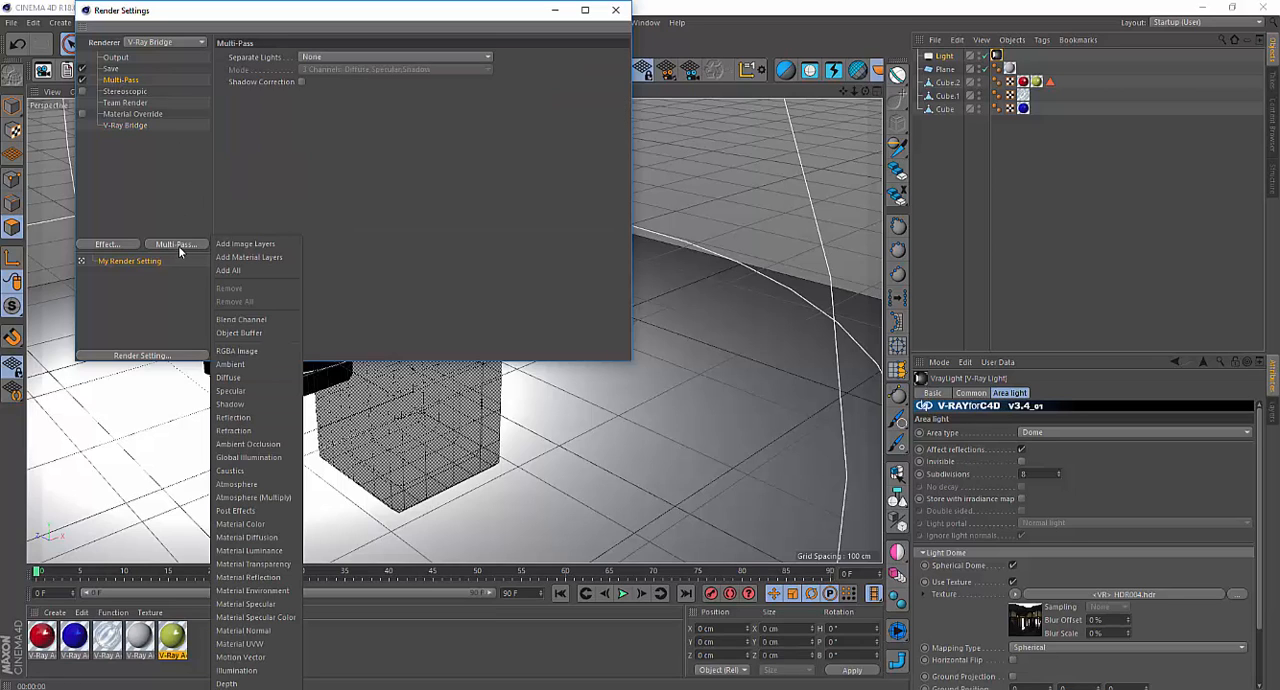
pyautogui.click(250, 511)
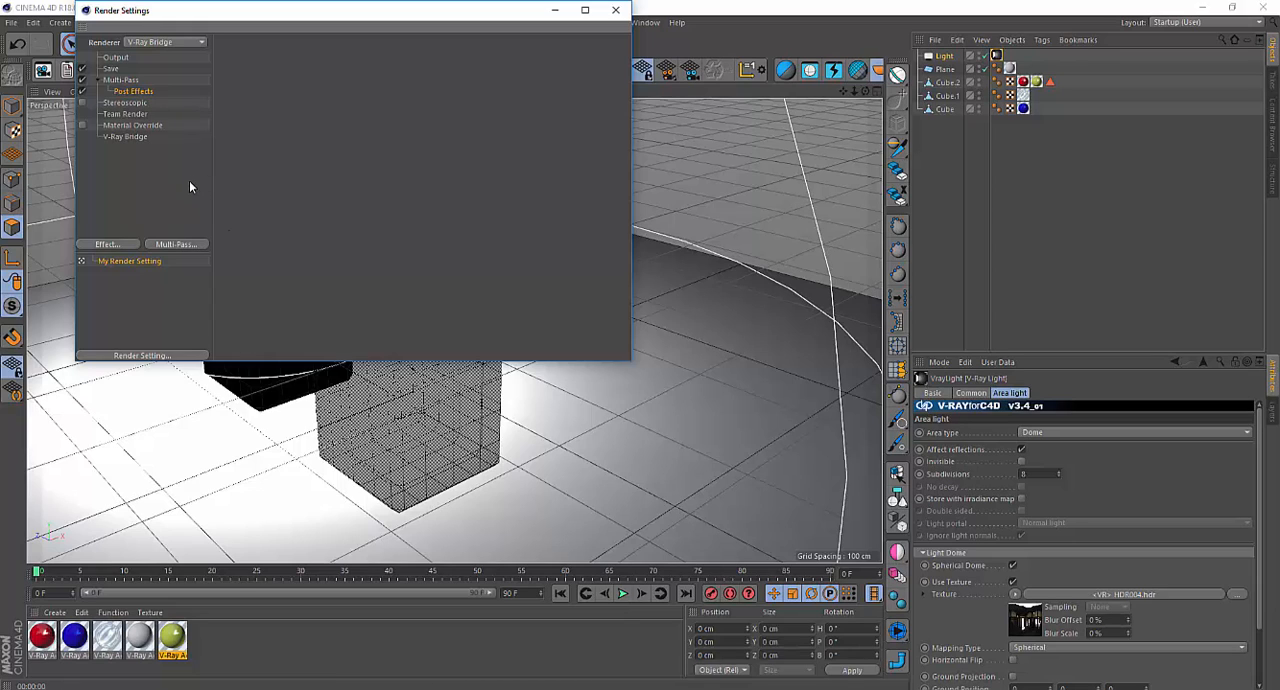
pyautogui.moveTo(259, 18); pyautogui.dragTo(304, 149)
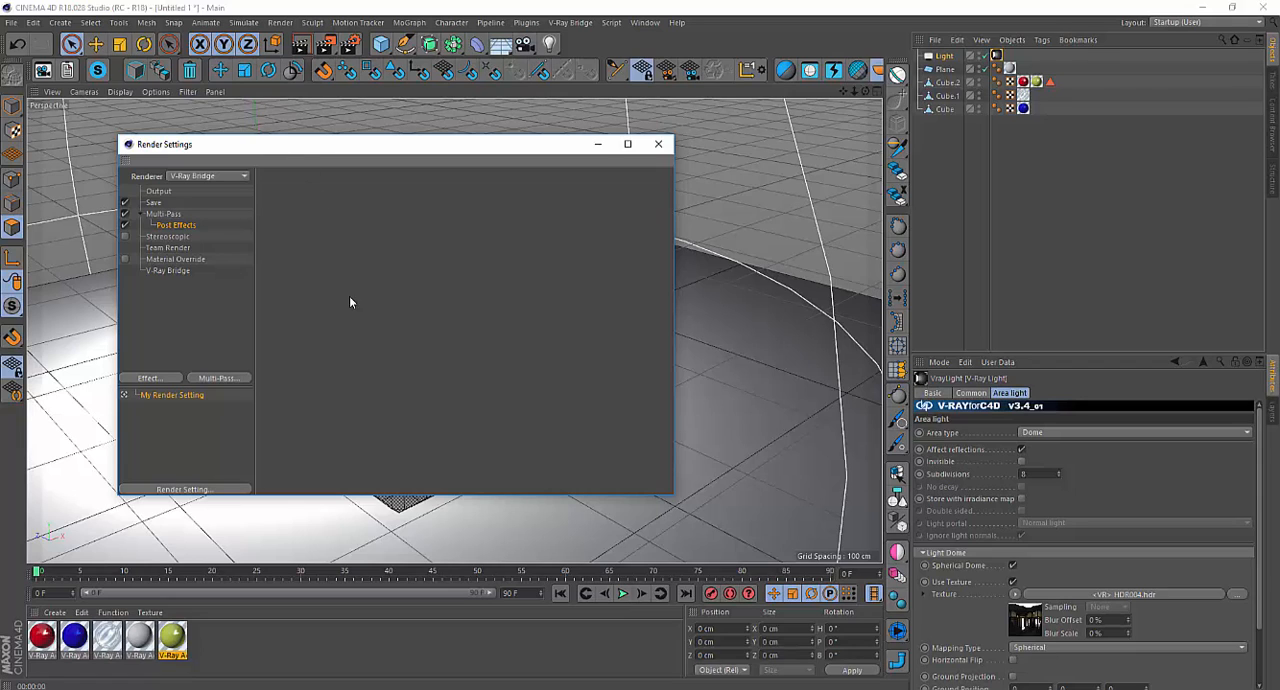
# Open the V-Ray frame buffer and place it beside the render settings.
pyautogui.click(567, 23)
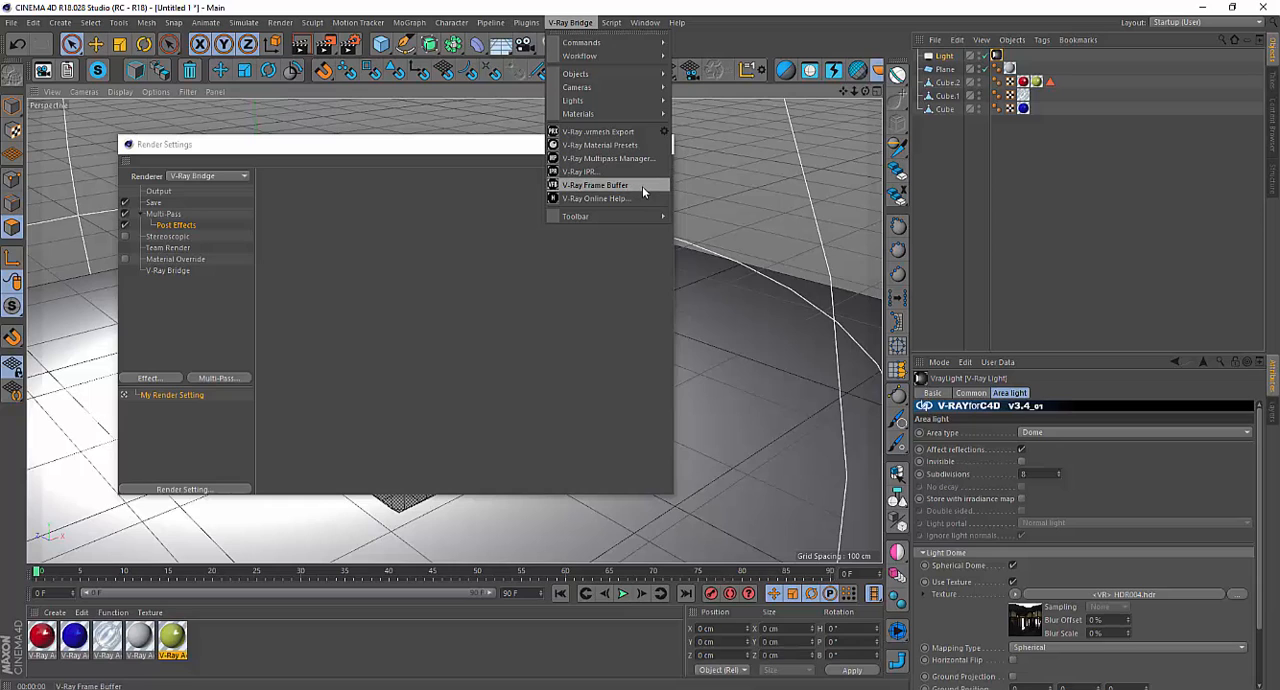
pyautogui.click(625, 186)
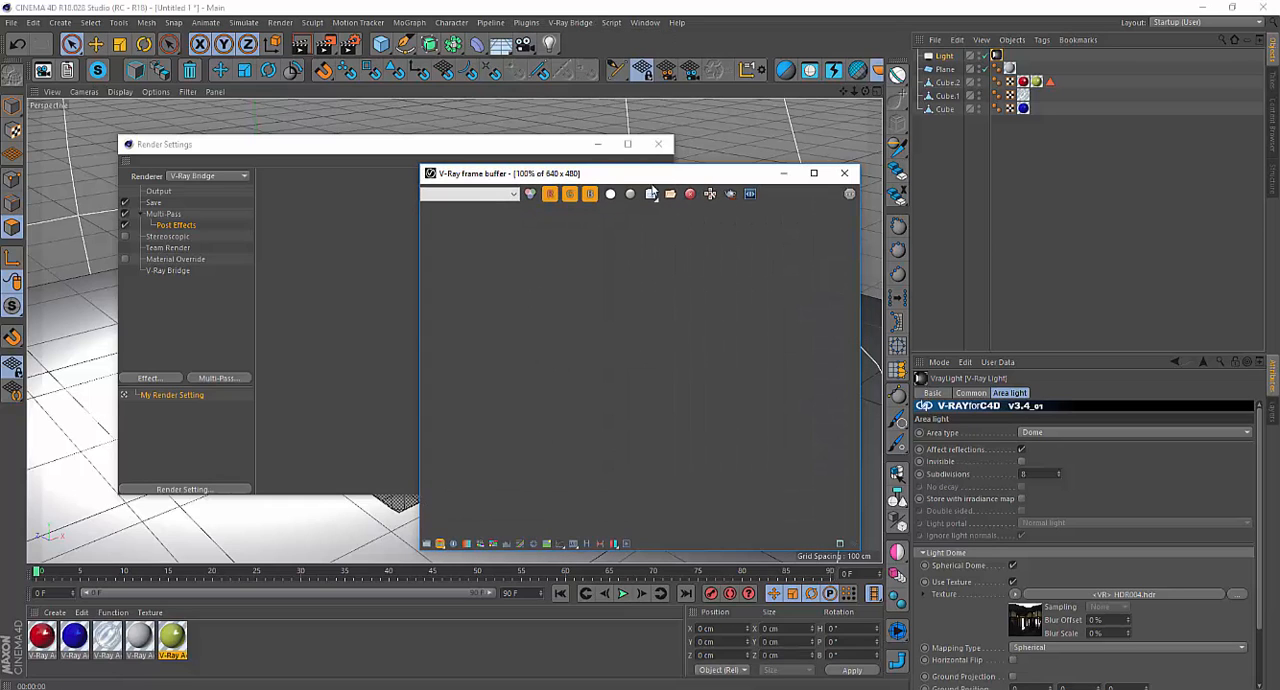
pyautogui.moveTo(629, 180); pyautogui.dragTo(579, 187)
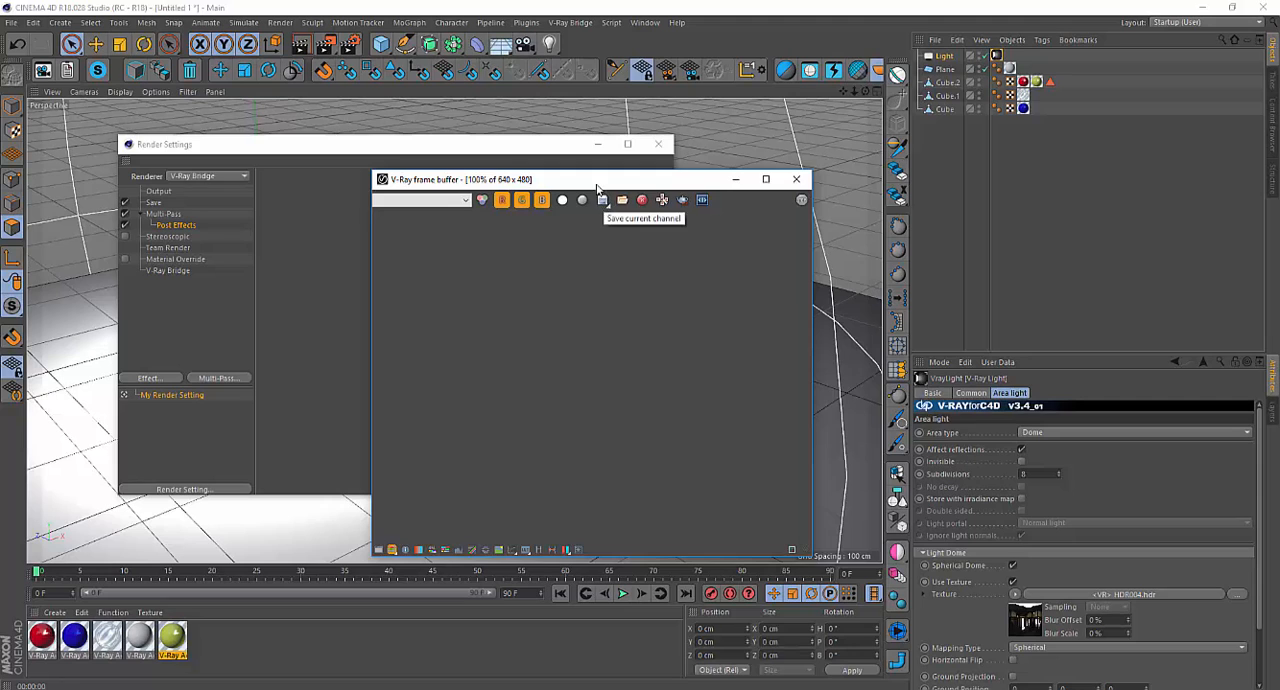
pyautogui.moveTo(598, 184); pyautogui.dragTo(790, 185)
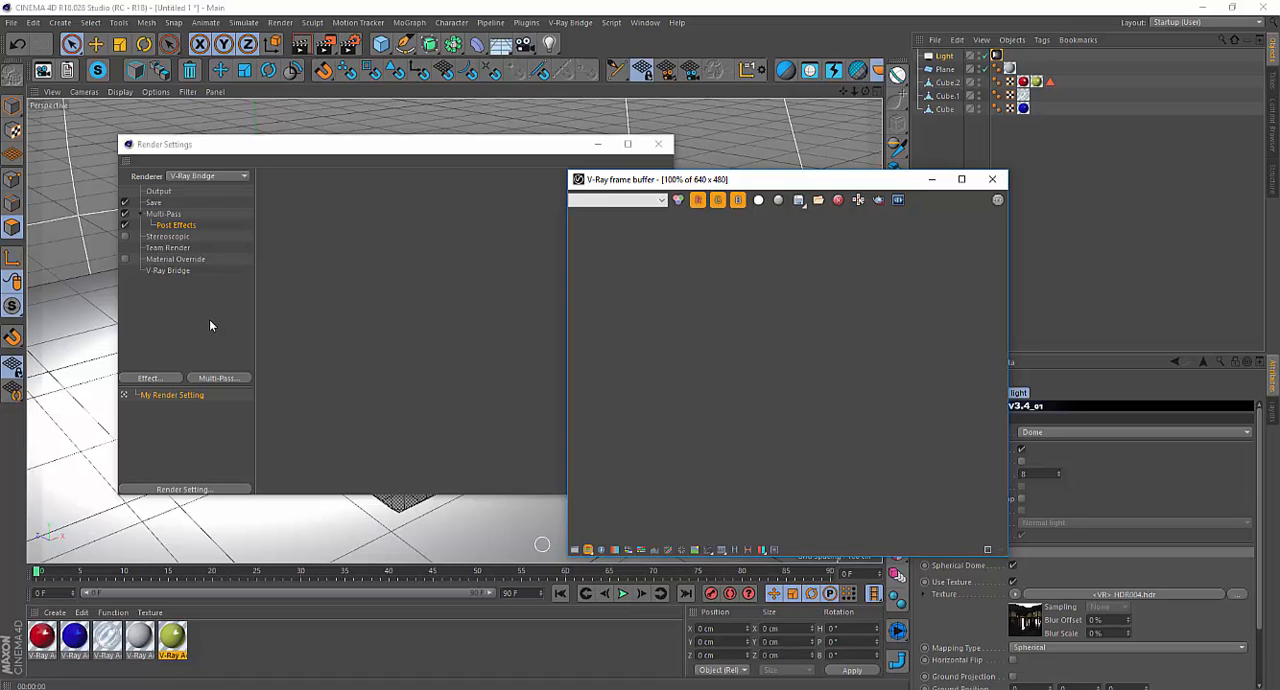
# Set the regular image's save depth to 32 Bit/Channel in the render settings.
pyautogui.click(364, 146)
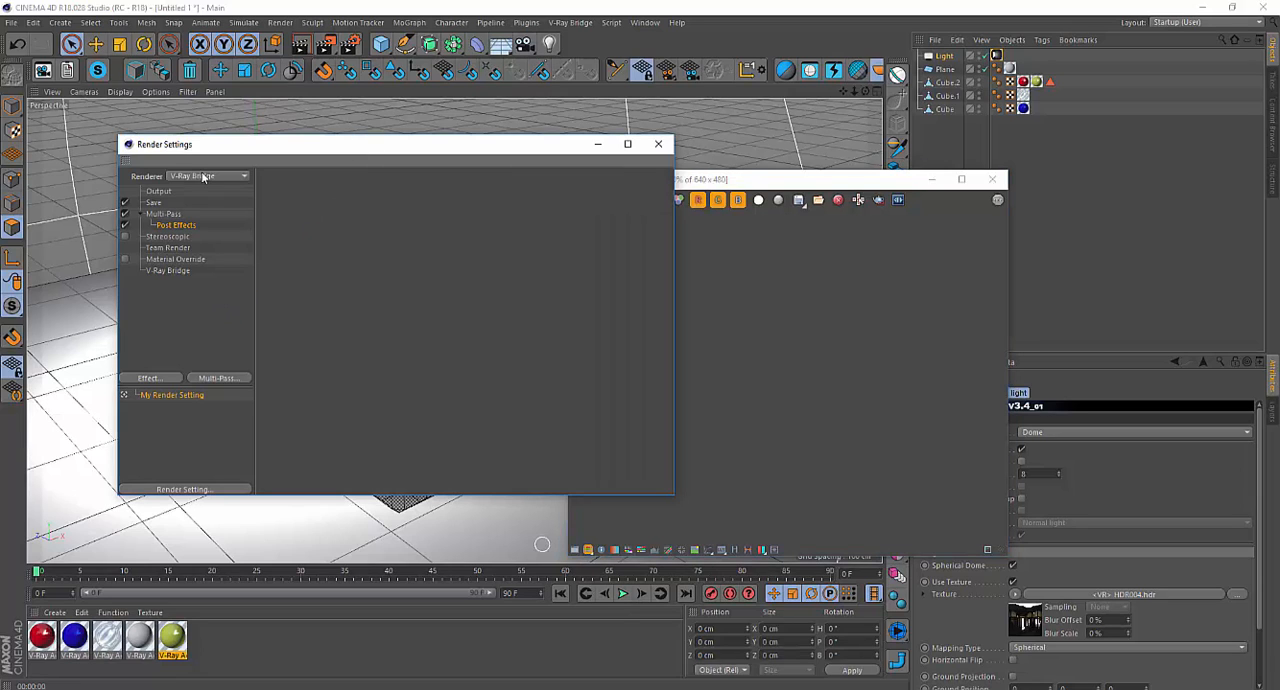
pyautogui.click(153, 203)
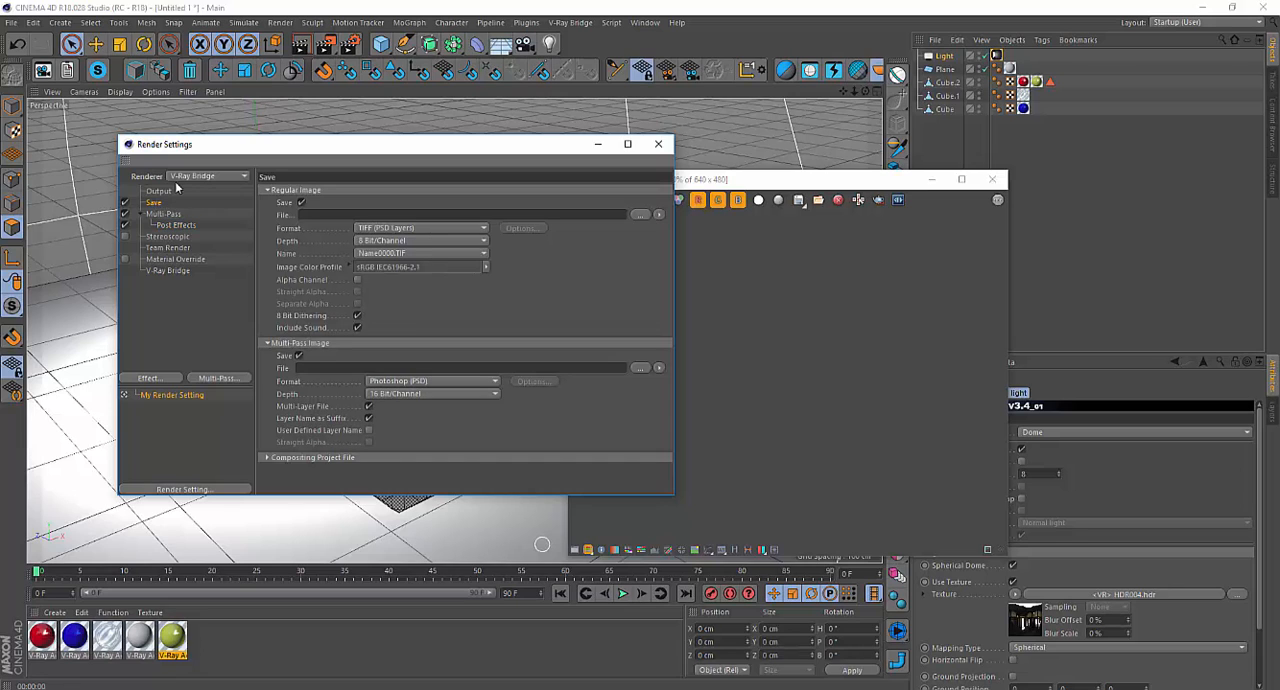
pyautogui.click(365, 246)
pyautogui.click(397, 279)
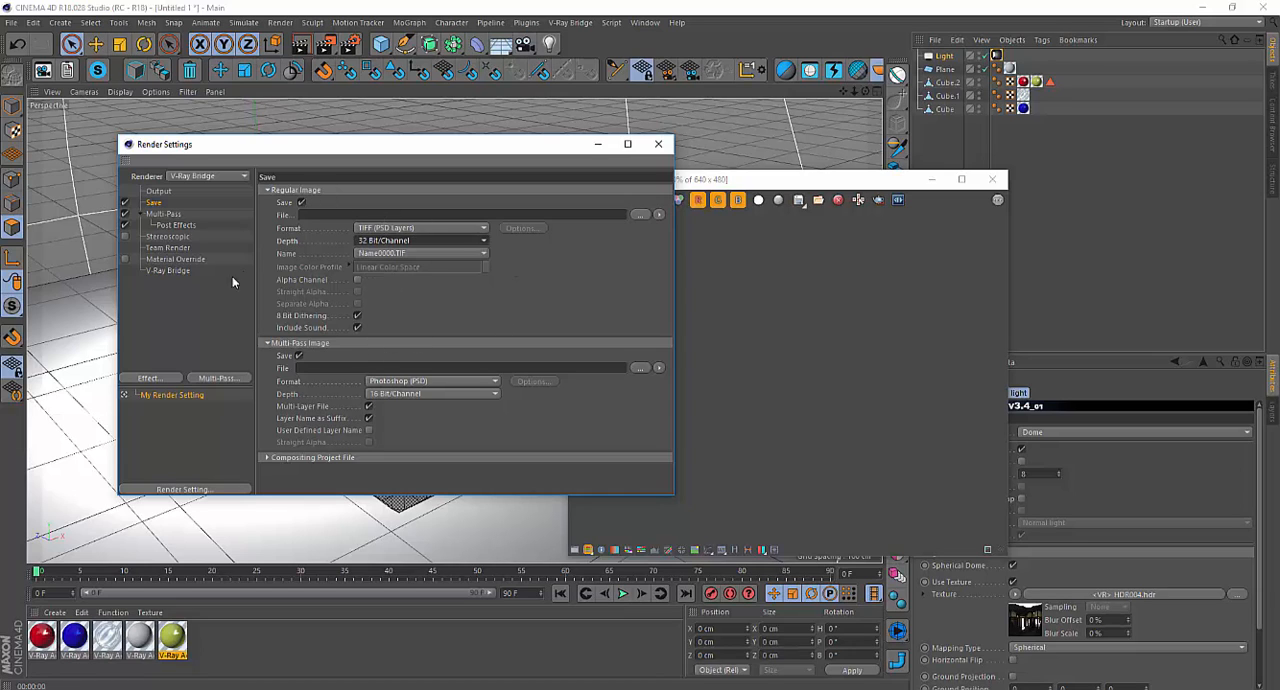
# Examine V-Ray Bridge's Color Mapping settings in Expert mode, including the gamma and the available Mode options, and compare them with the Save settings.
pyautogui.click(167, 273)
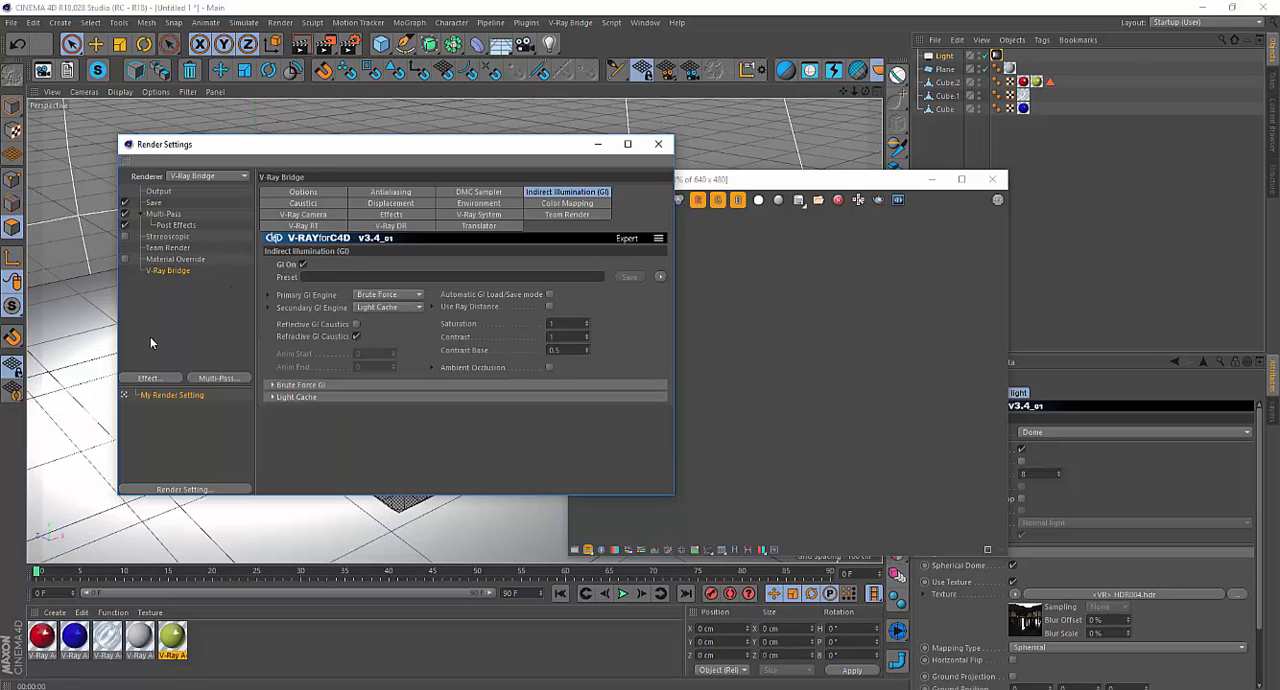
pyautogui.click(579, 206)
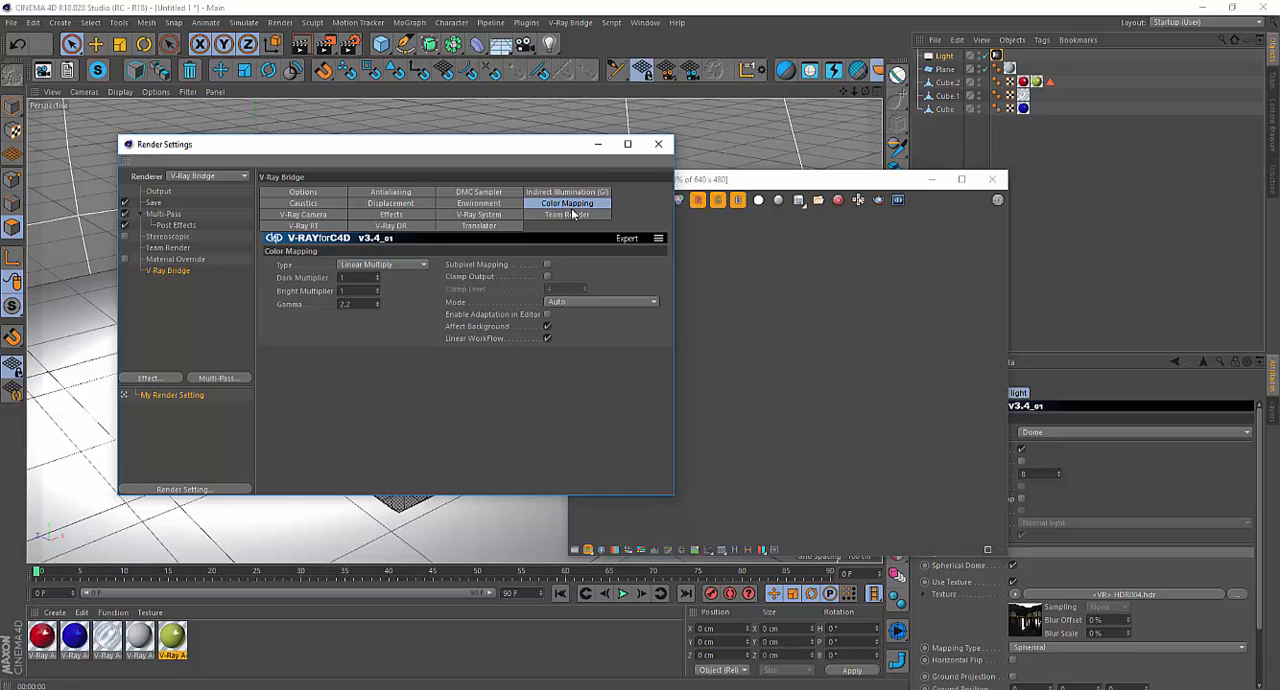
pyautogui.click(627, 239)
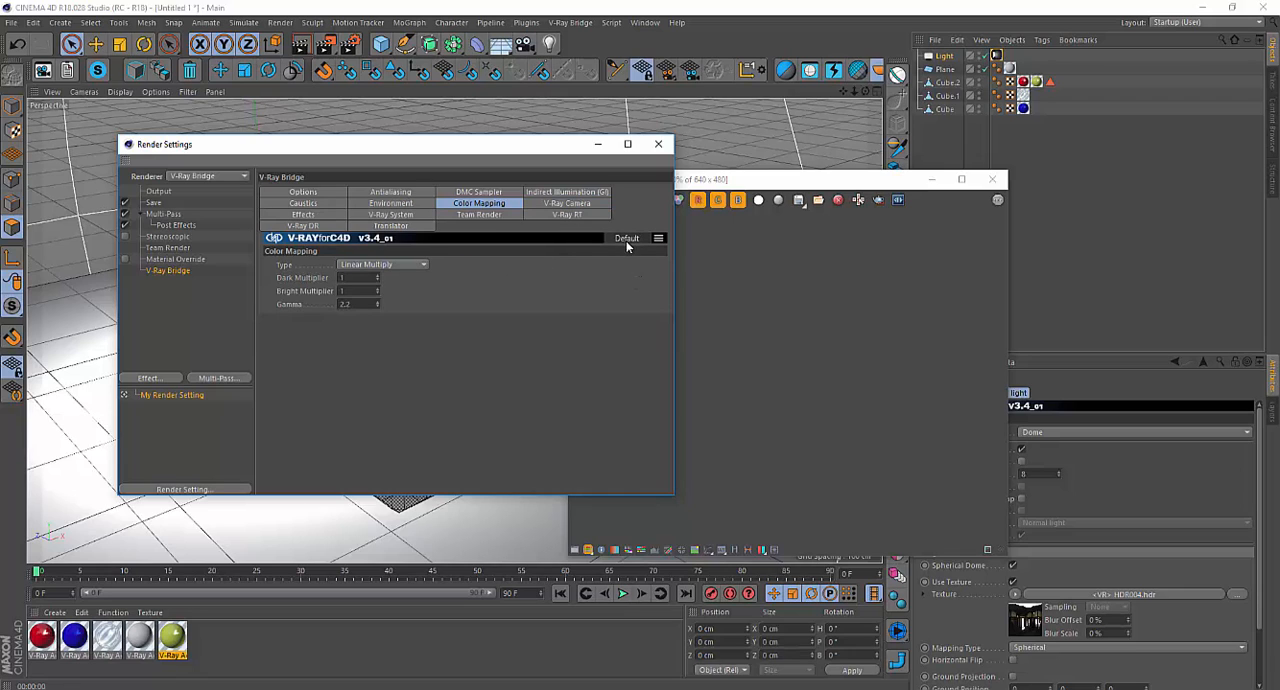
pyautogui.click(627, 239)
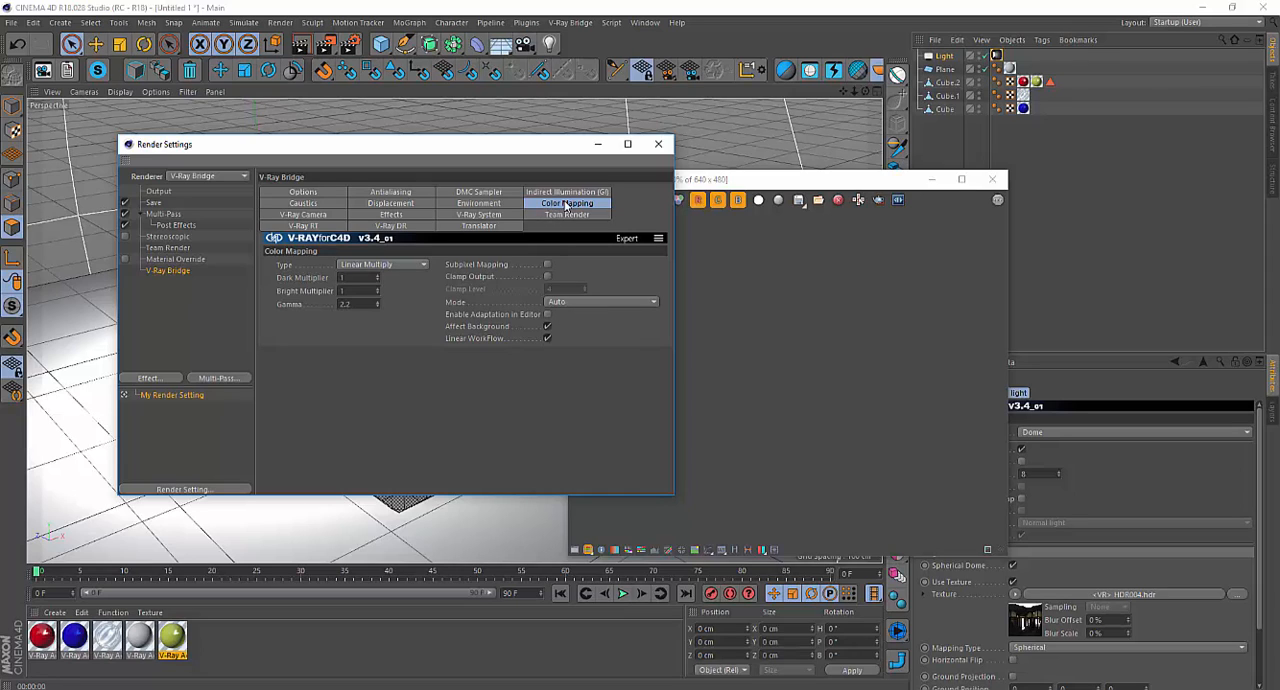
pyautogui.click(547, 326)
pyautogui.click(155, 203)
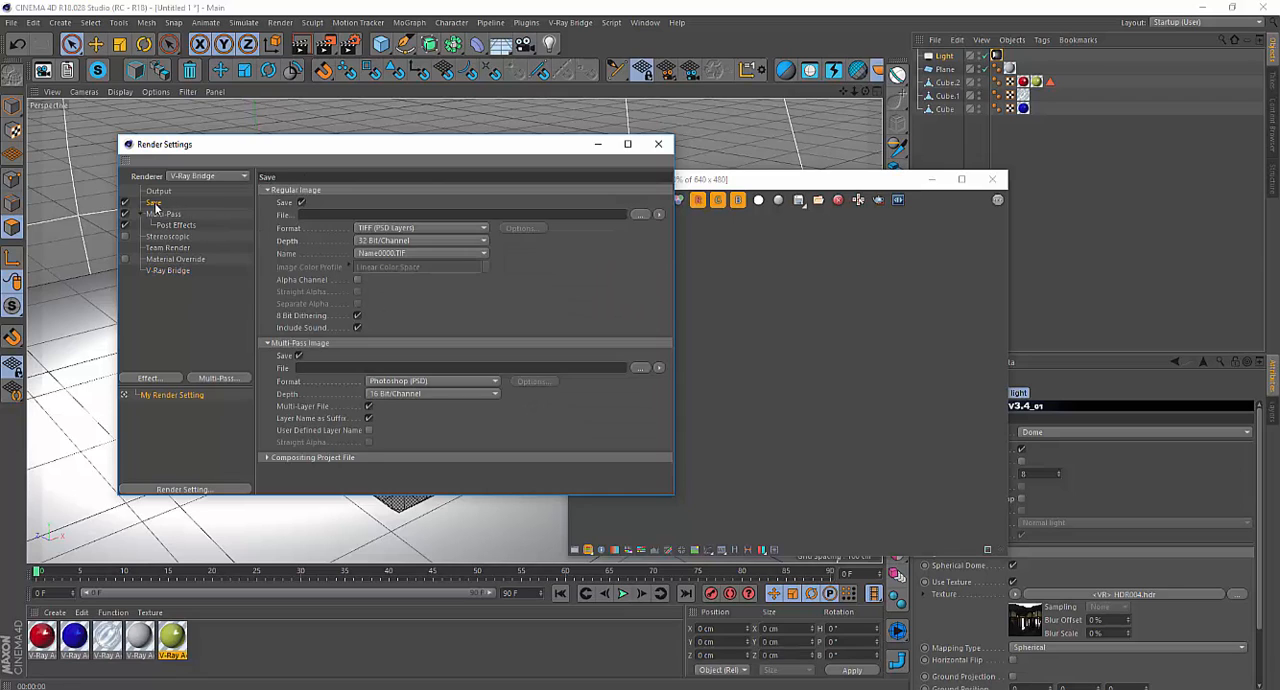
pyautogui.click(184, 274)
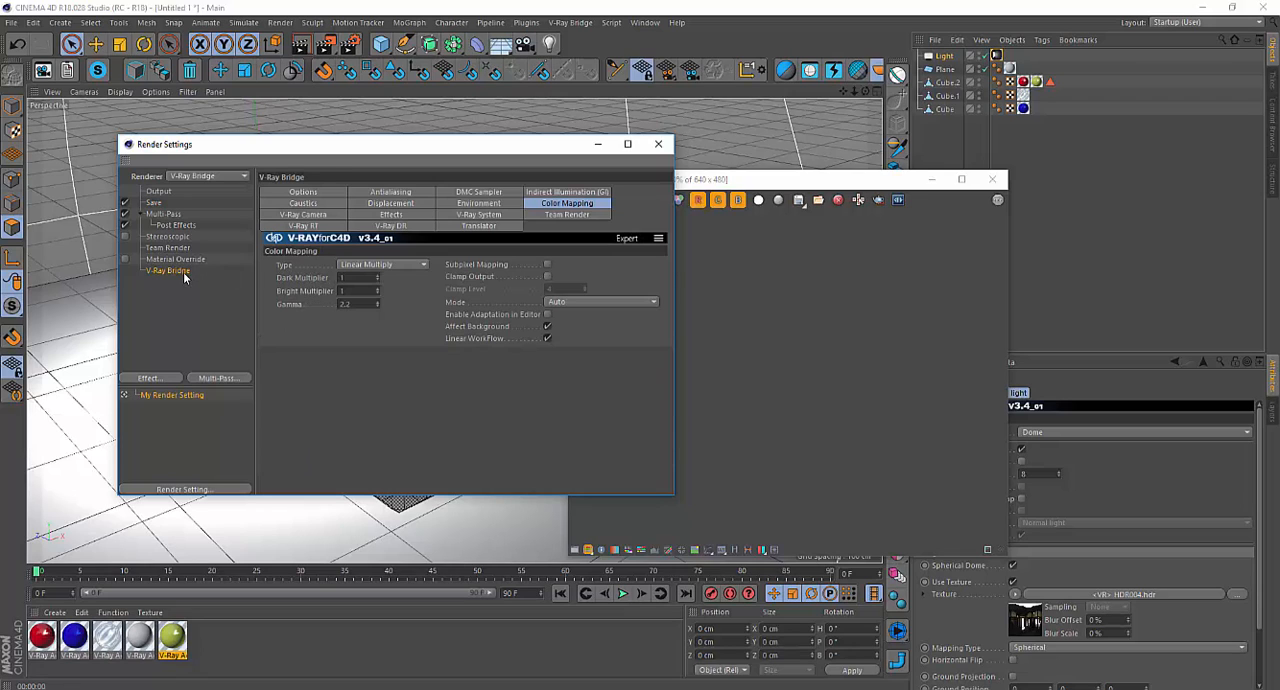
pyautogui.click(577, 302)
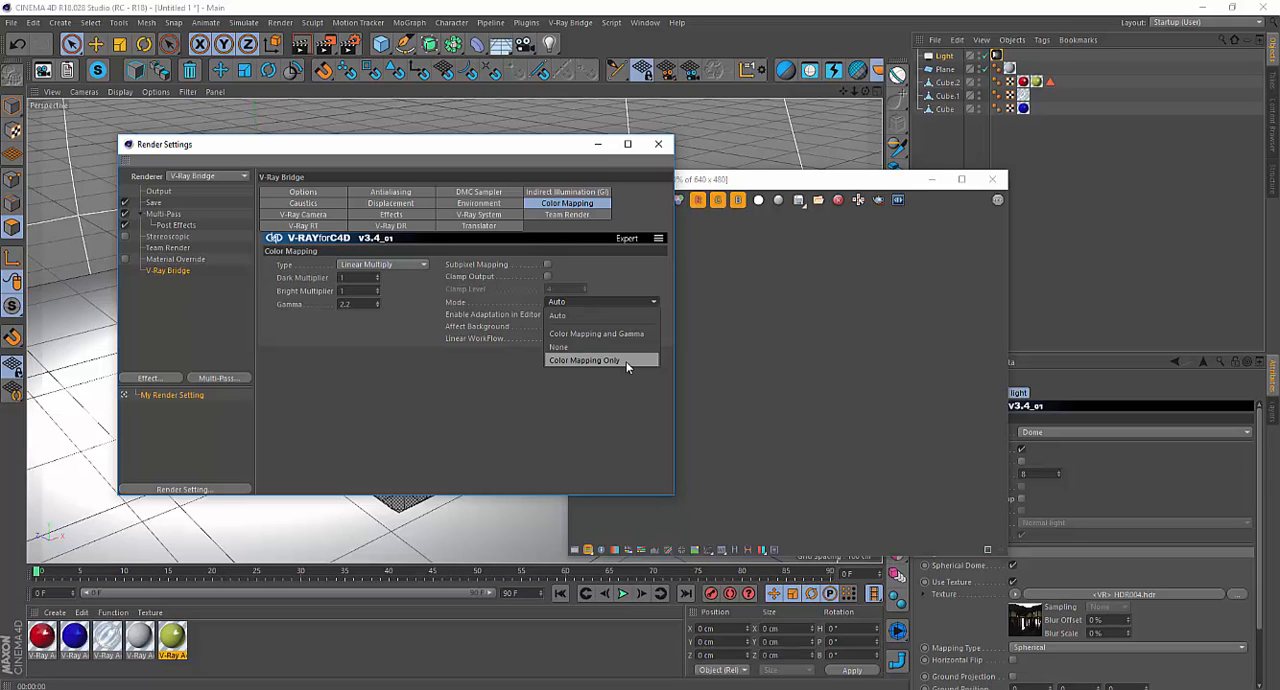
pyautogui.click(658, 376)
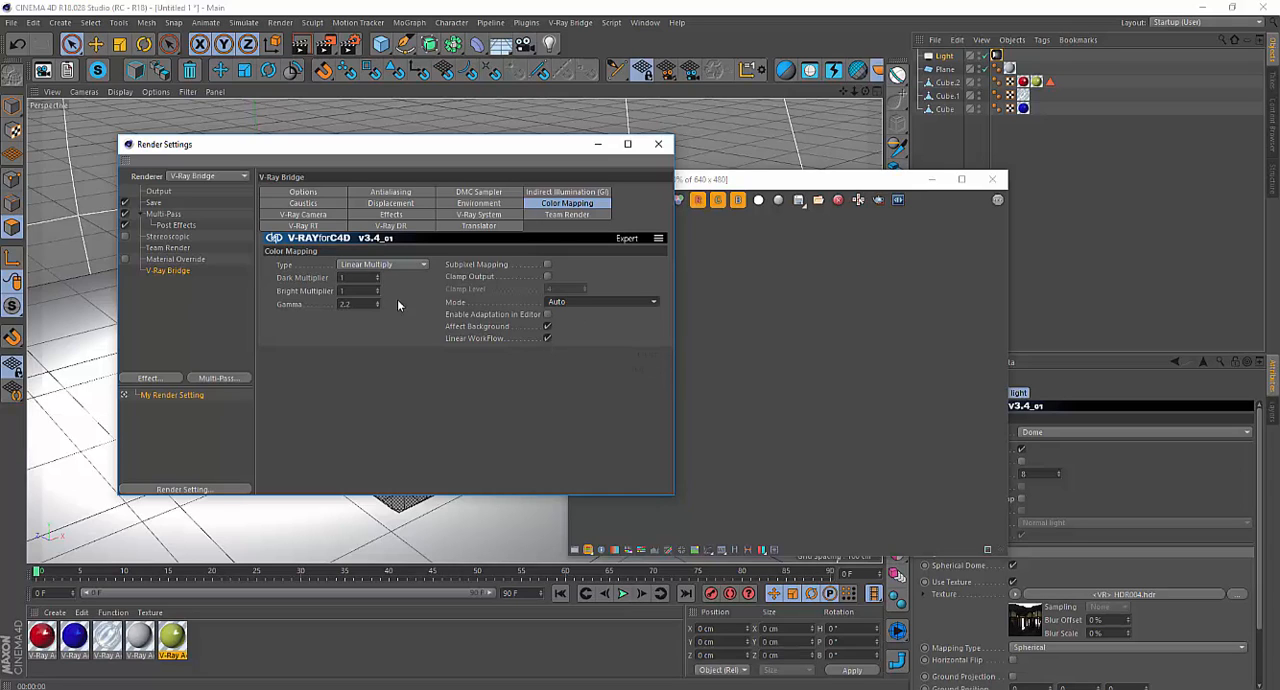
pyautogui.moveTo(351, 304); pyautogui.dragTo(337, 304)
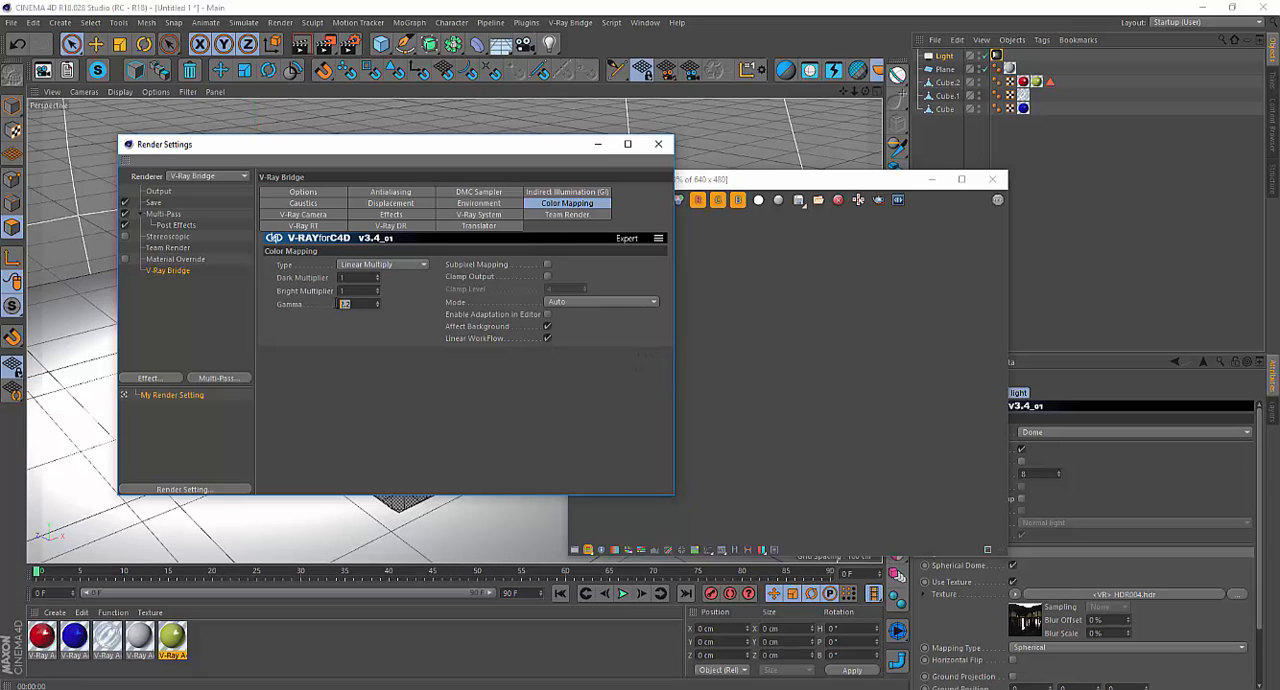
pyautogui.click(546, 401)
# Close the render settings and the frame buffer, and render the active perspective view.
pyautogui.click(659, 146)
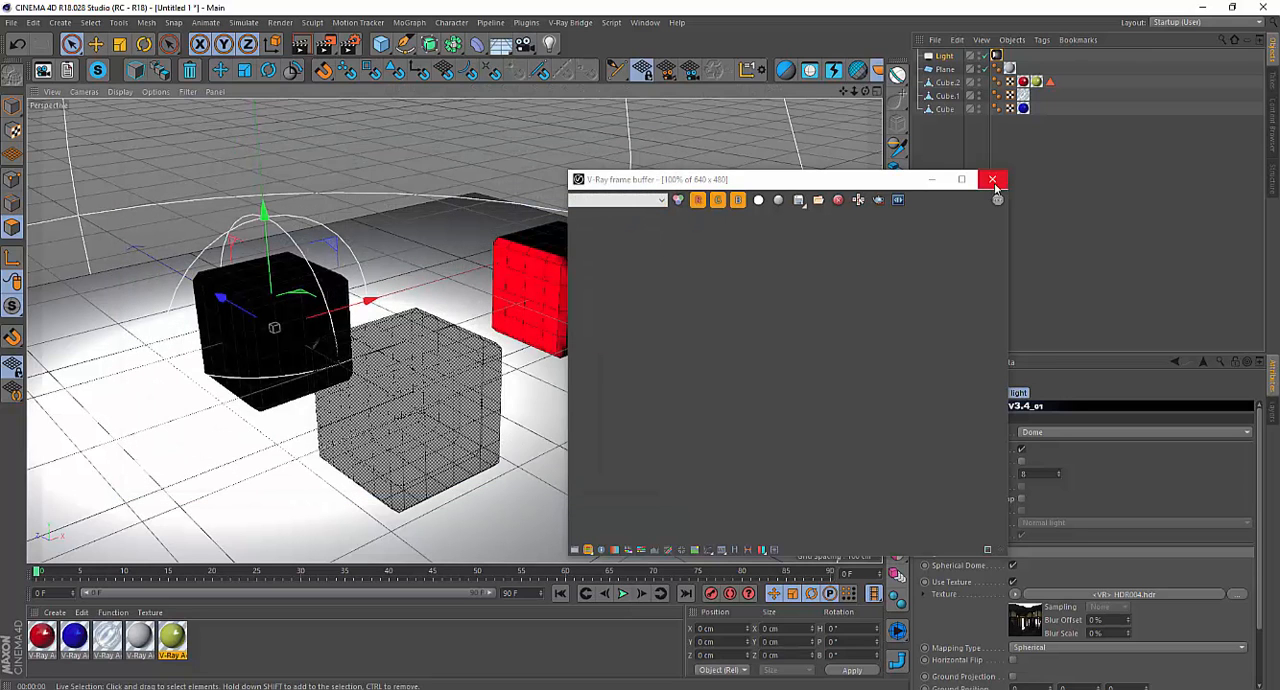
pyautogui.click(992, 180)
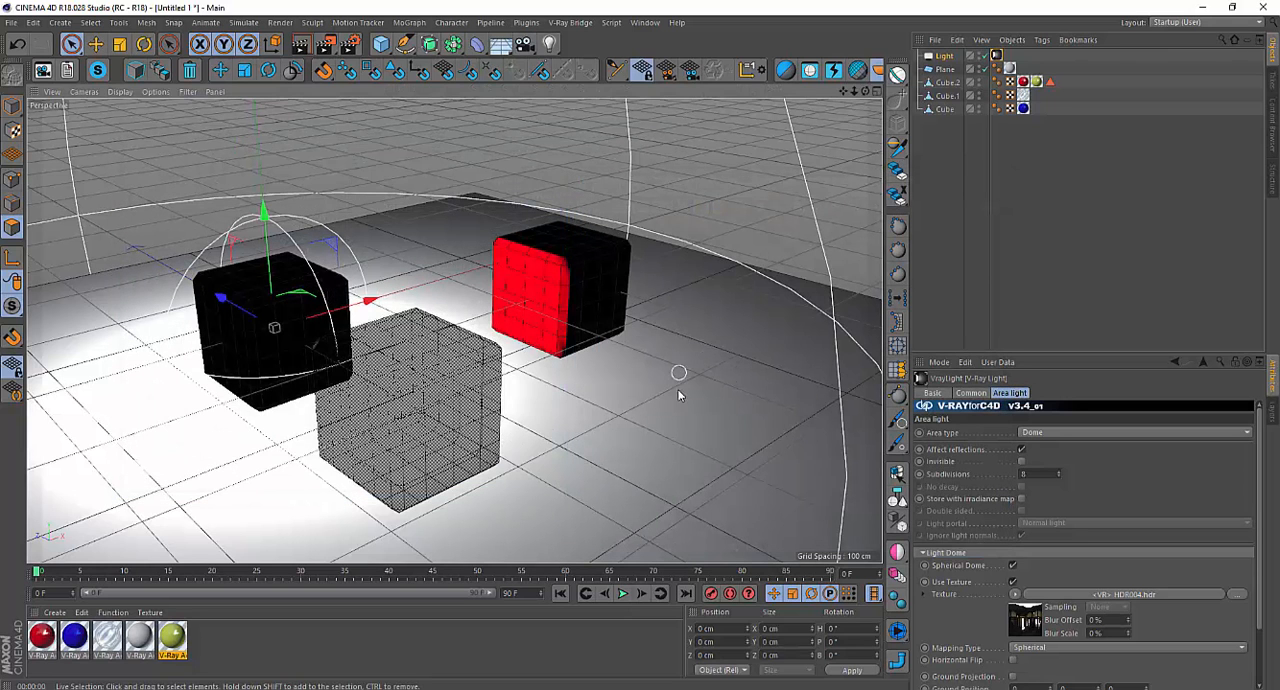
pyautogui.click(301, 45)
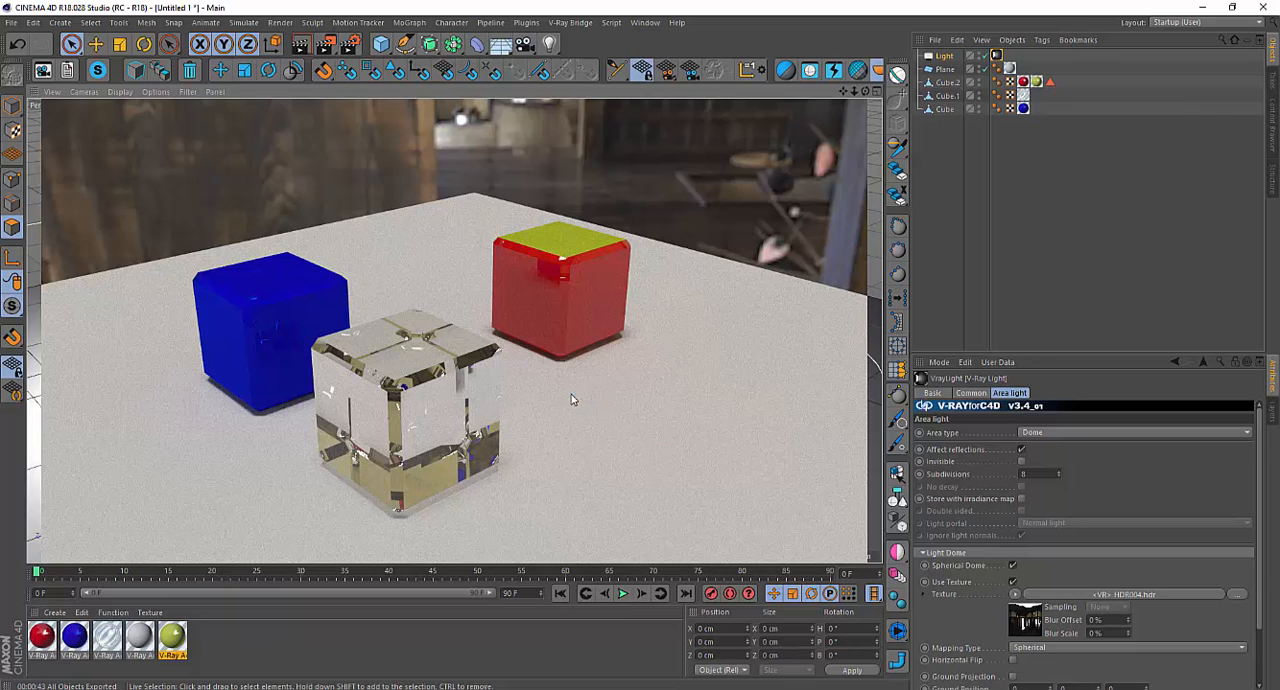
# Open the V-Ray Multipass Manager and move it clear of the rendered cubes.
pyautogui.click(571, 22)
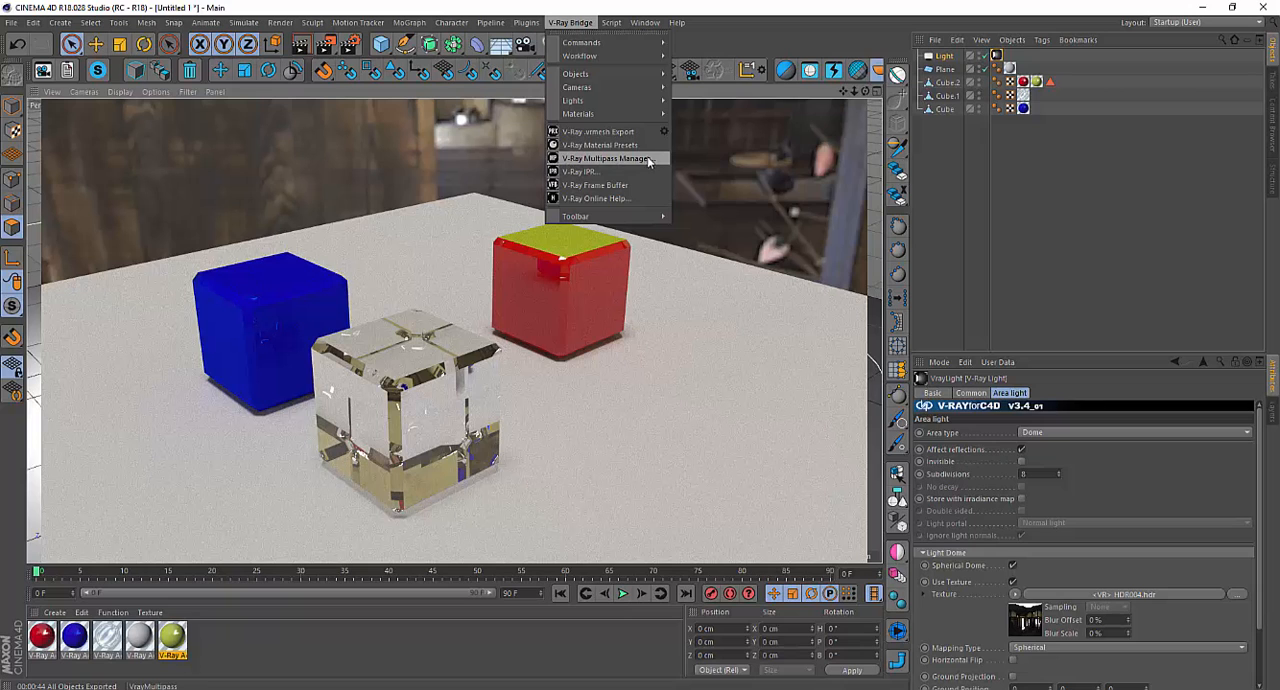
pyautogui.click(627, 159)
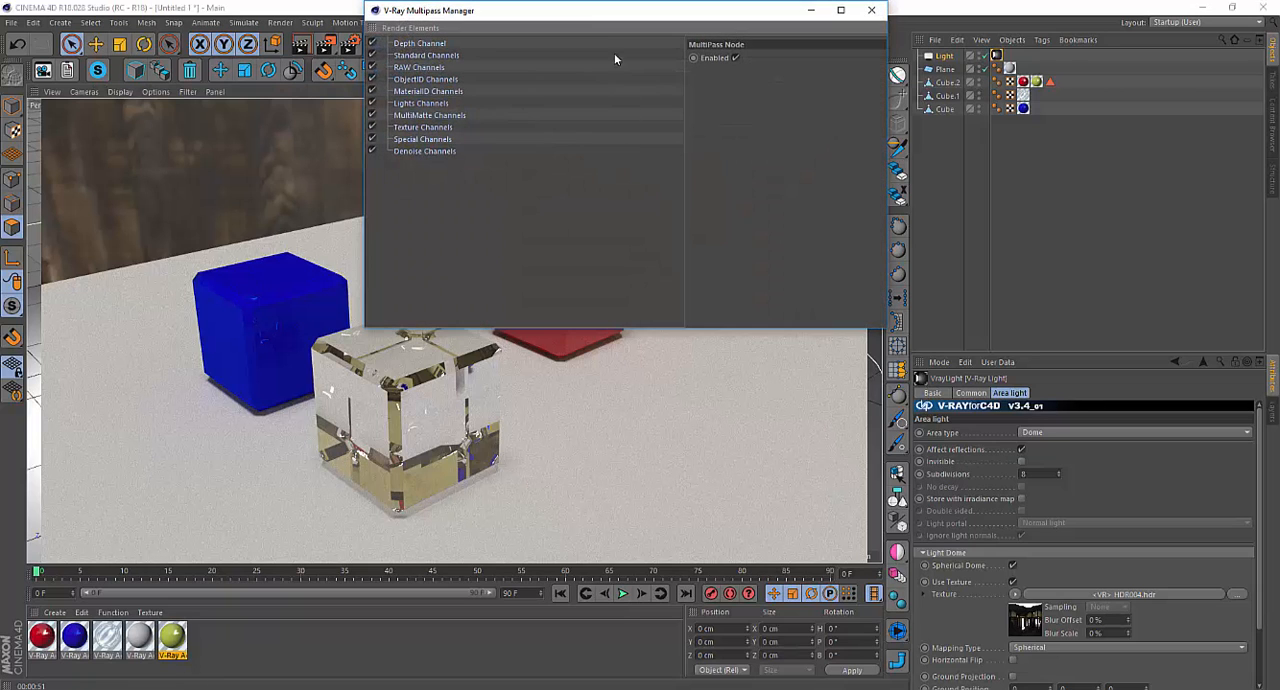
pyautogui.moveTo(569, 12); pyautogui.dragTo(893, 126)
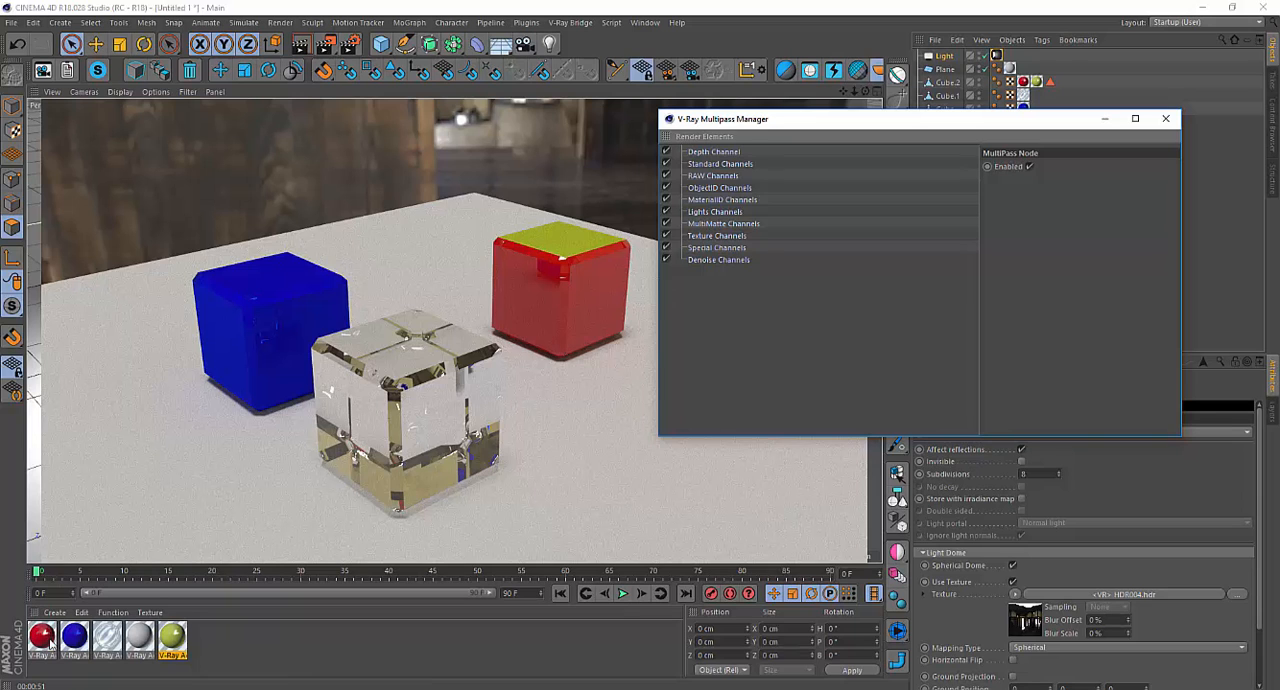
# Examine the scene's V-Ray materials, including the red material's Diffuse Layer 1 and the glass material's Specular Layer 1 settings.
pyautogui.doubleClick(41, 636)
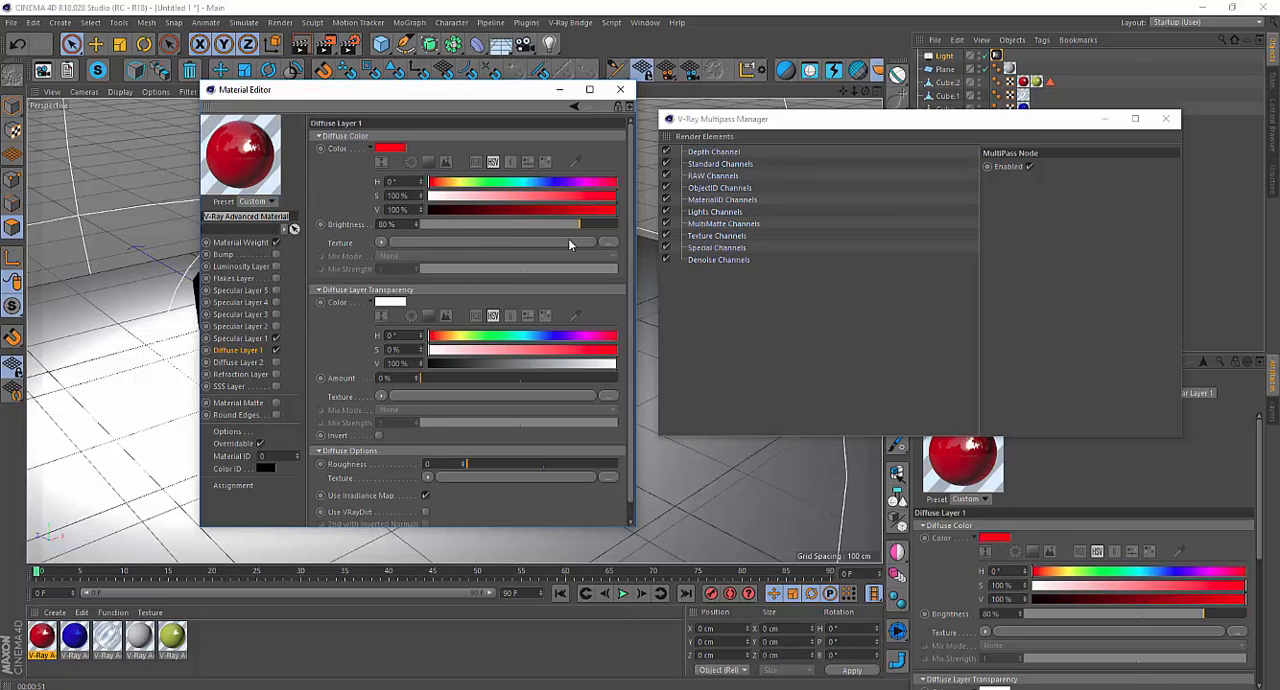
pyautogui.click(620, 91)
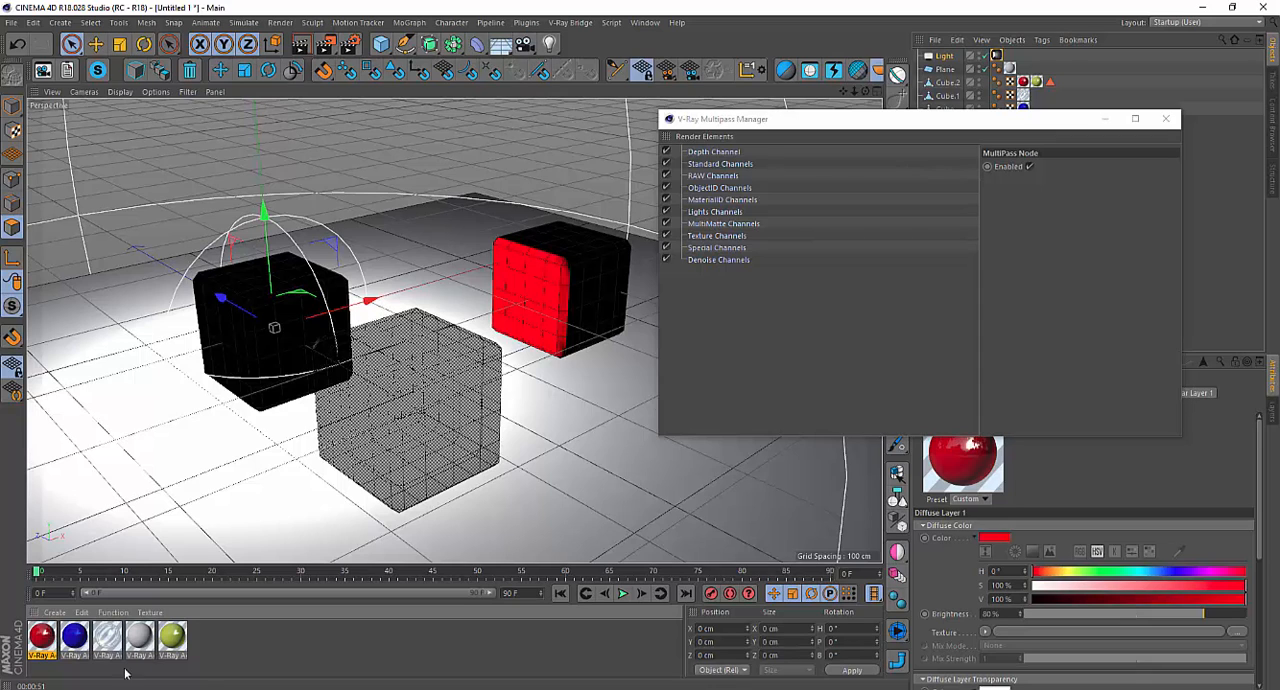
pyautogui.click(172, 636)
pyautogui.click(74, 636)
pyautogui.click(43, 636)
pyautogui.click(108, 638)
pyautogui.doubleClick(108, 640)
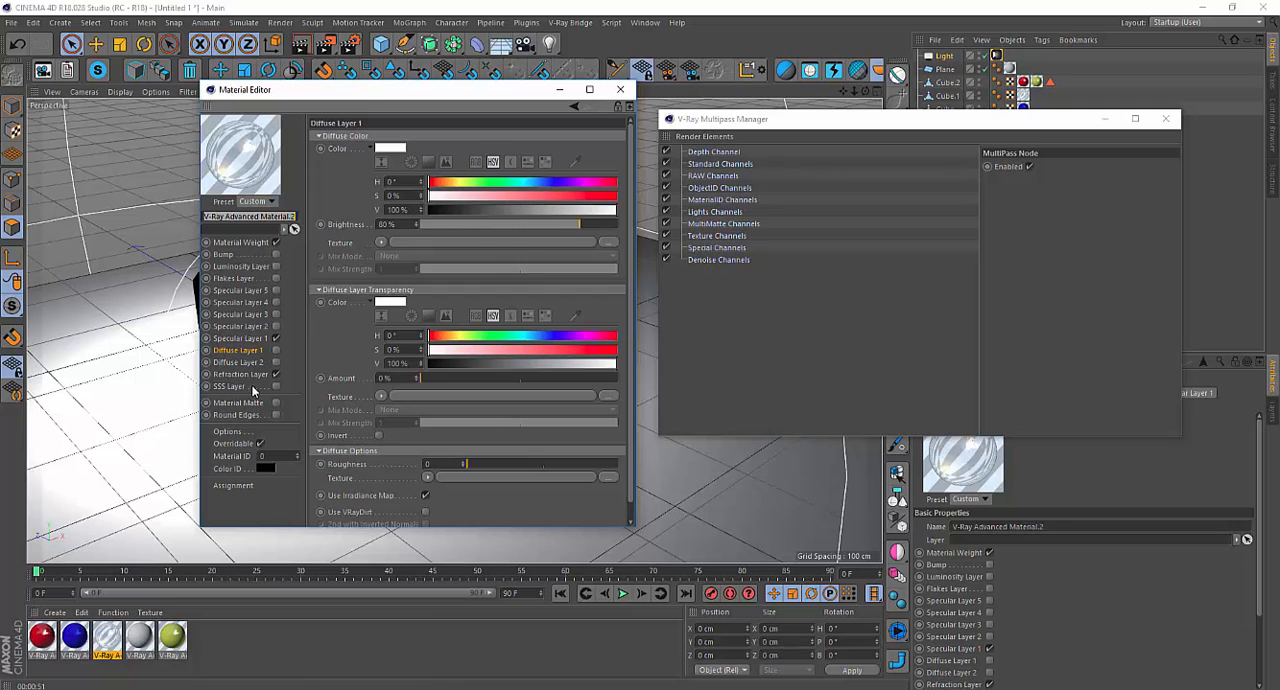
pyautogui.click(257, 338)
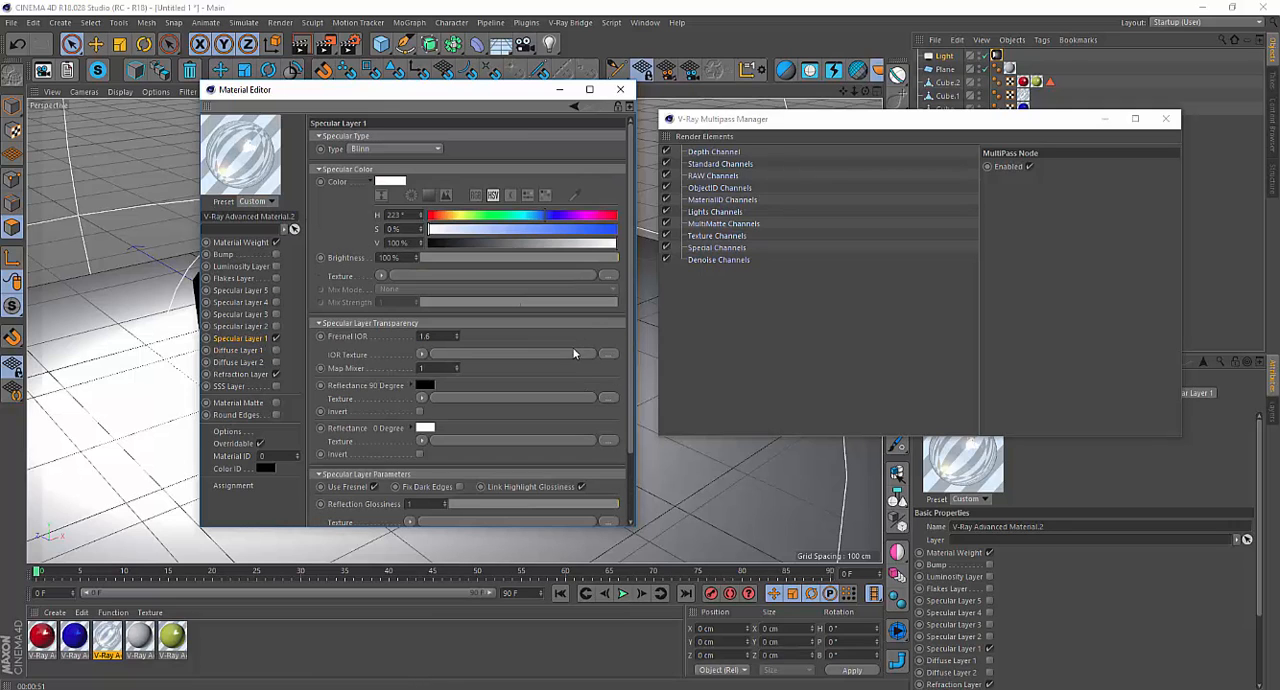
pyautogui.moveTo(630, 289); pyautogui.dragTo(633, 368)
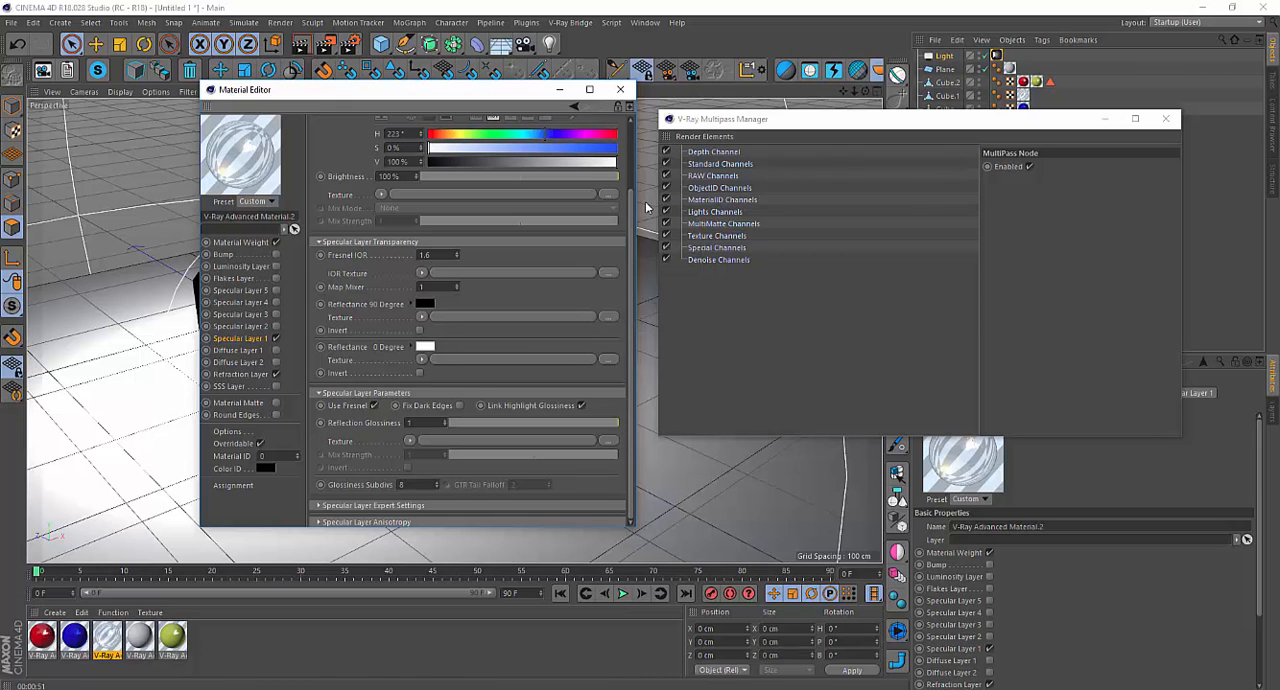
pyautogui.click(620, 89)
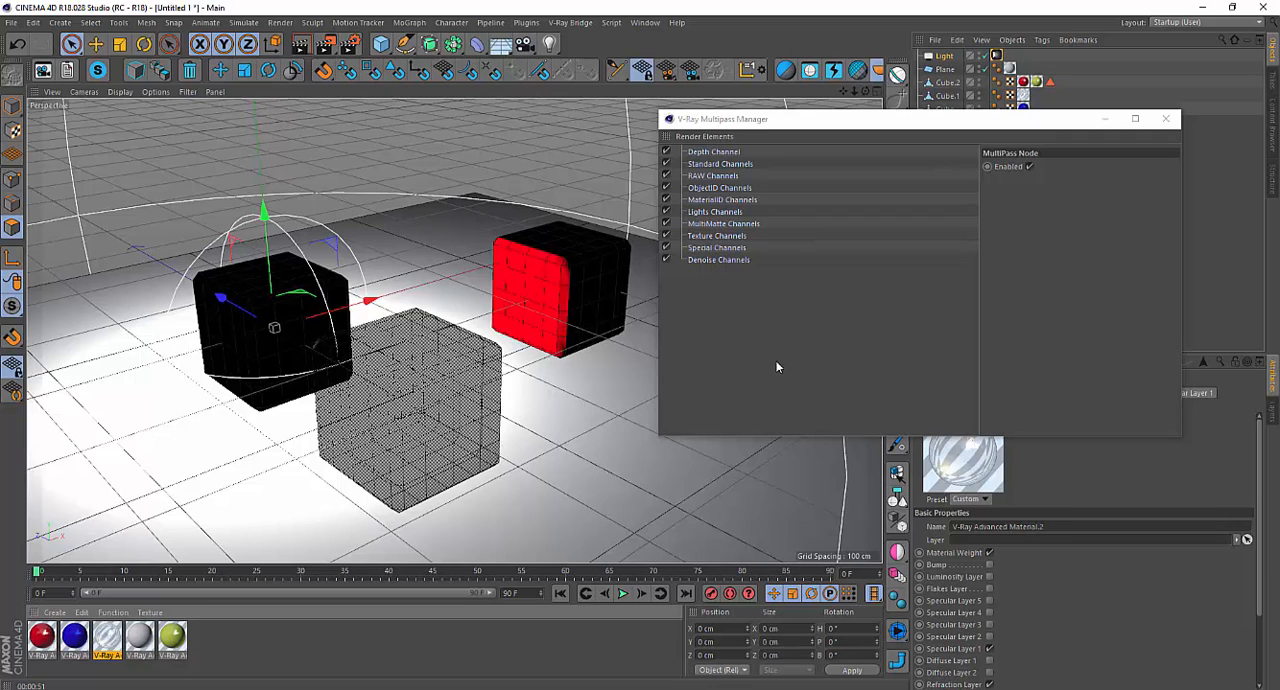
# Add Reflection and Refraction passes to the Standard Channels in the V-Ray Multipass Manager.
pyautogui.moveTo(802, 125); pyautogui.dragTo(745, 126)
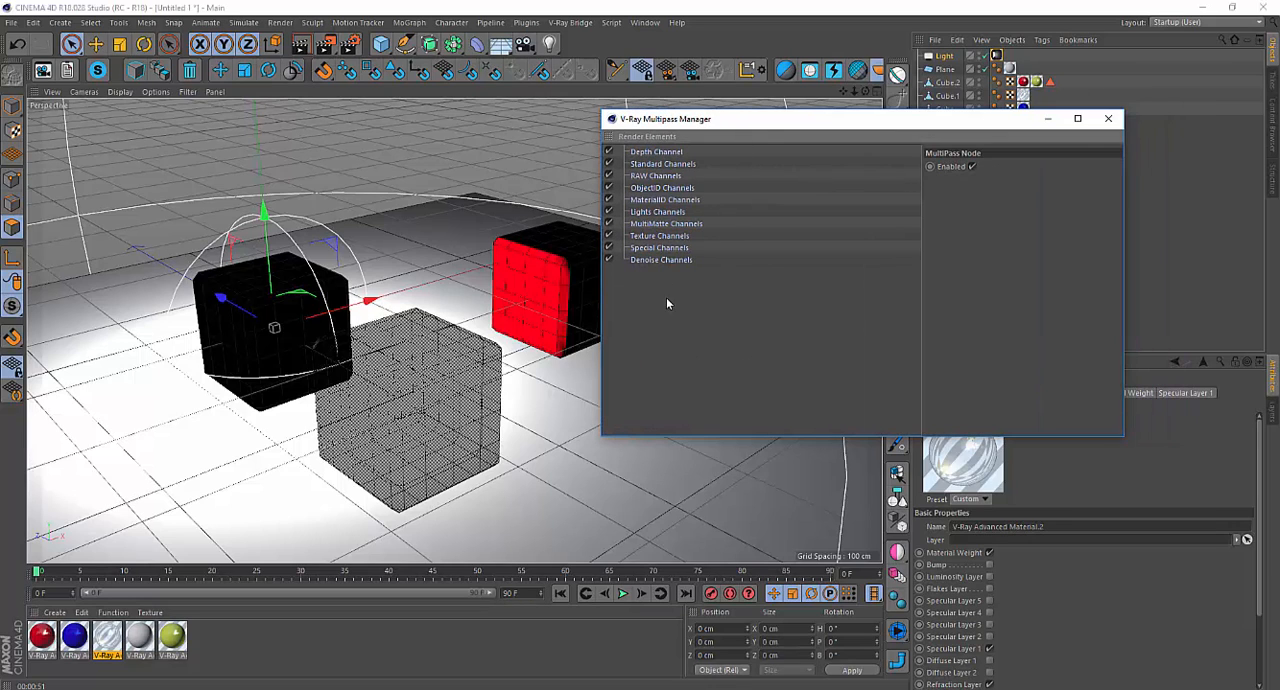
pyautogui.click(652, 137)
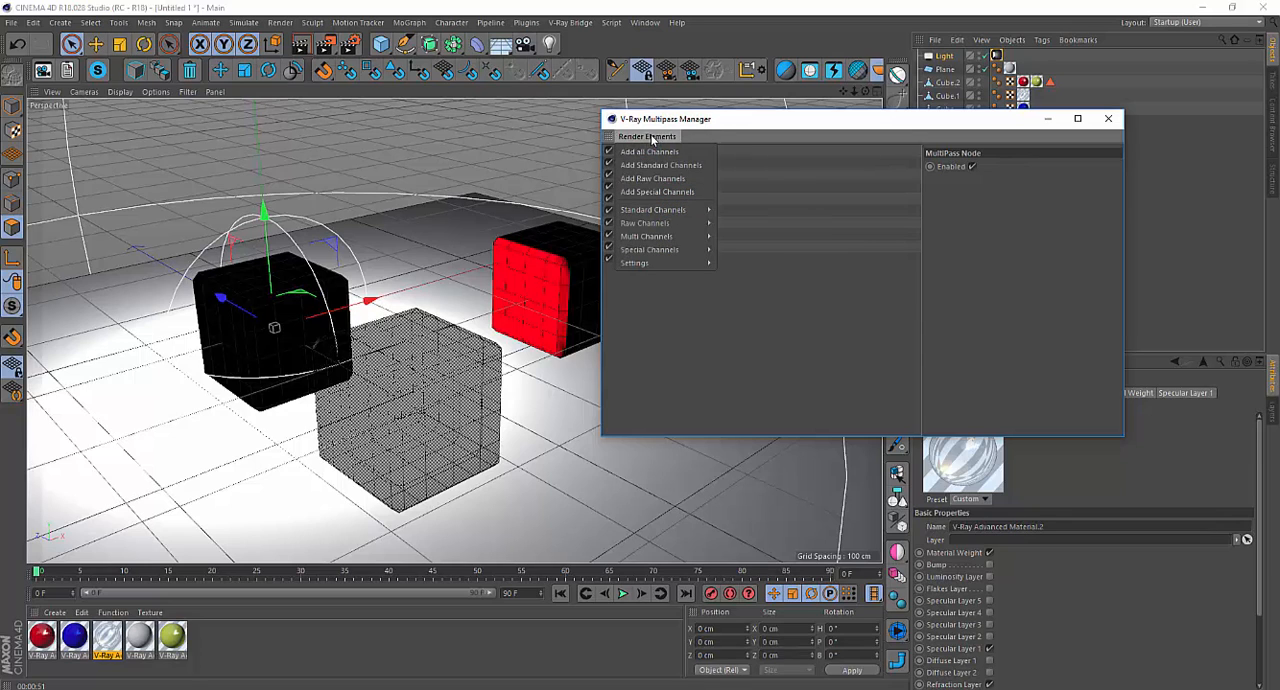
pyautogui.moveTo(673, 212)
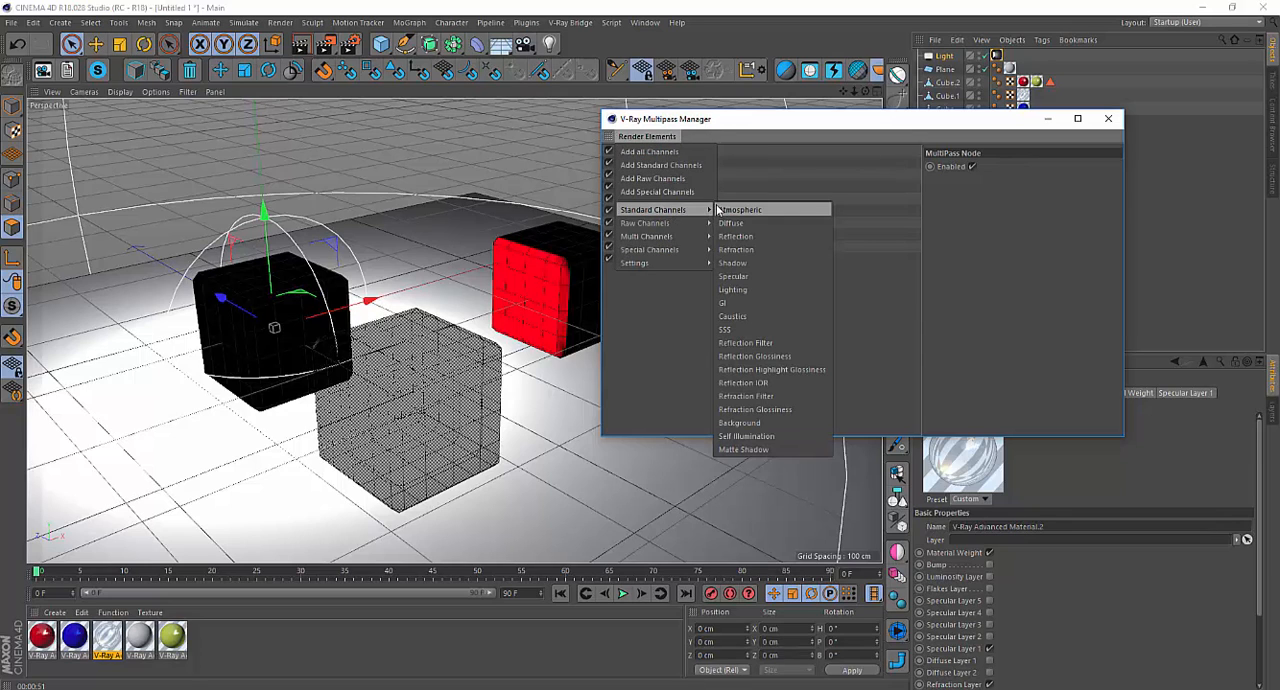
pyautogui.click(763, 237)
pyautogui.click(640, 137)
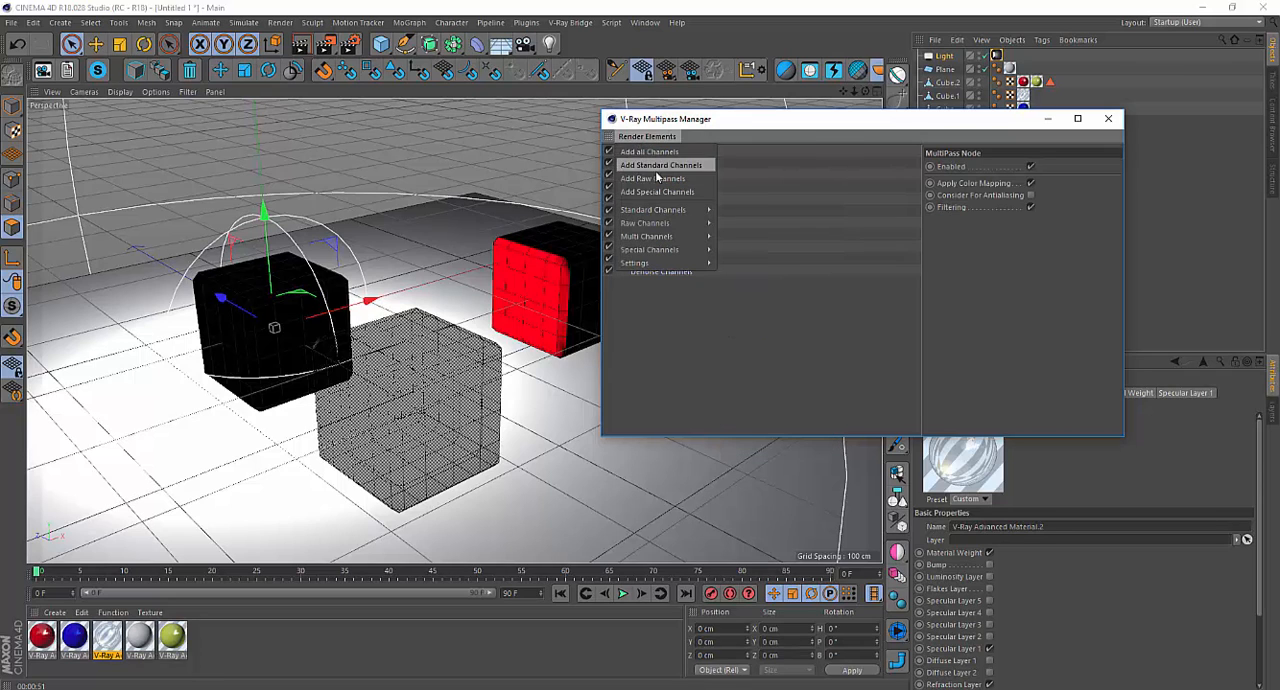
pyautogui.moveTo(670, 209)
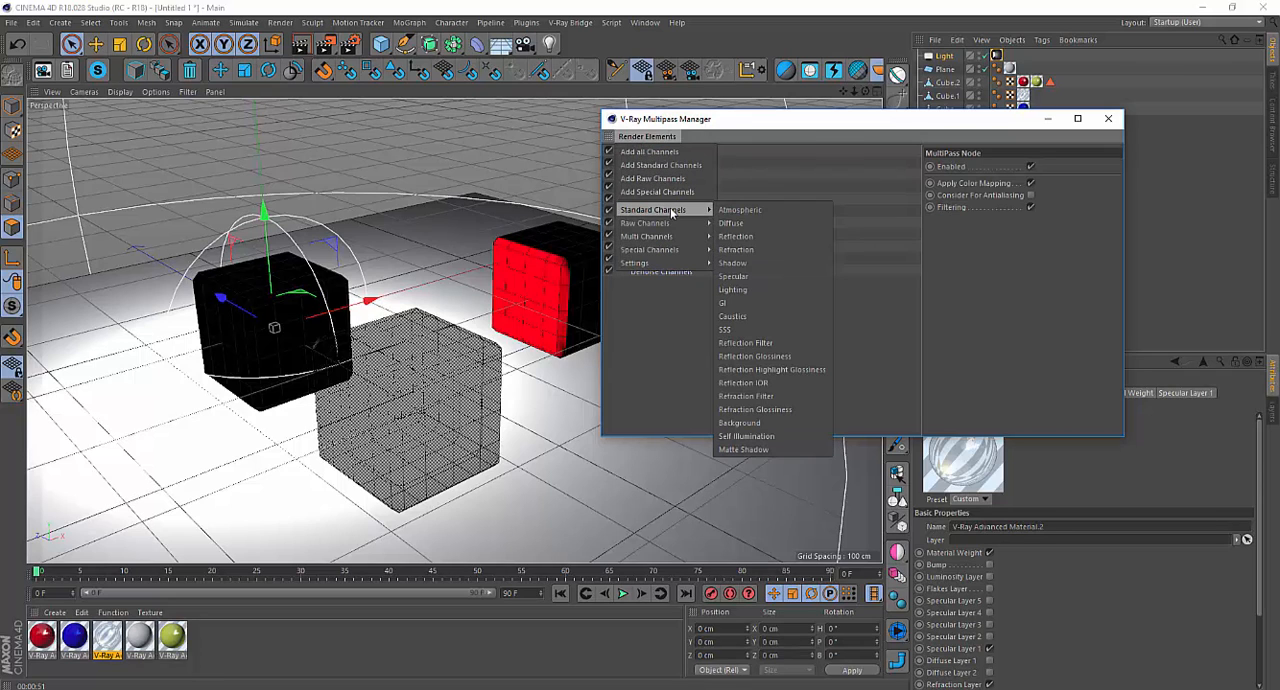
pyautogui.click(789, 250)
# Add Specular and Lighting passes to the Standard Channels.
pyautogui.click(645, 138)
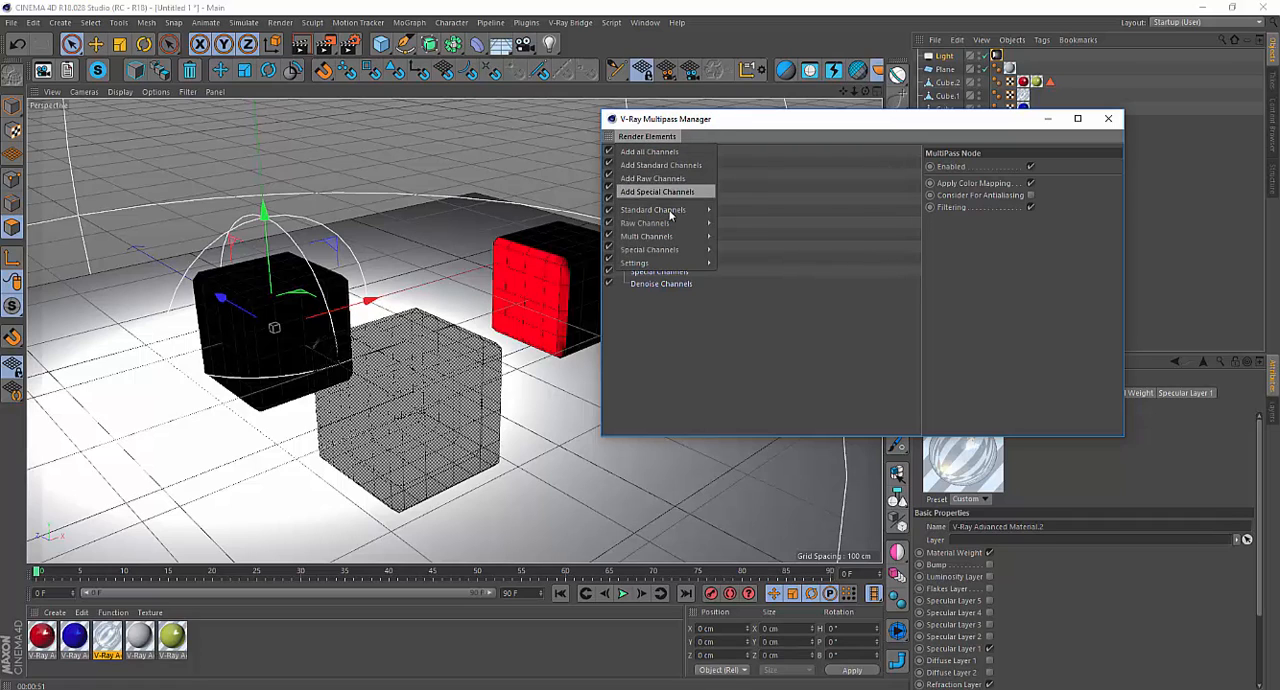
pyautogui.moveTo(677, 211)
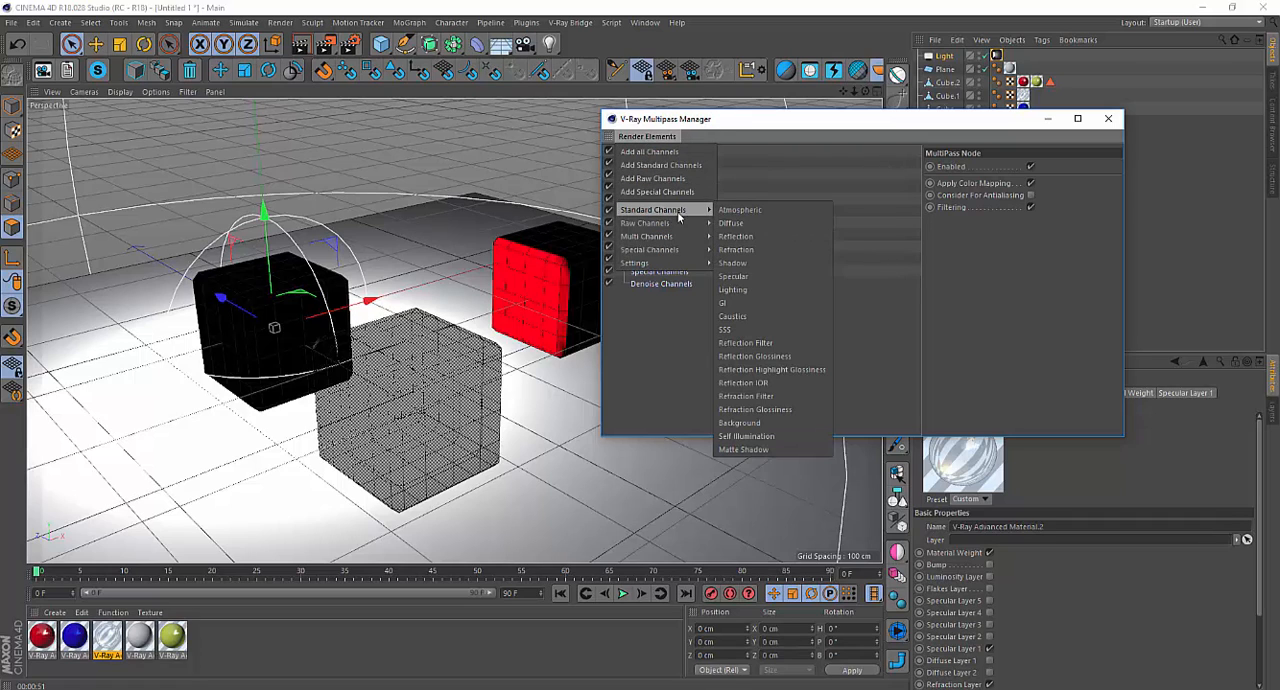
pyautogui.click(782, 278)
pyautogui.click(642, 138)
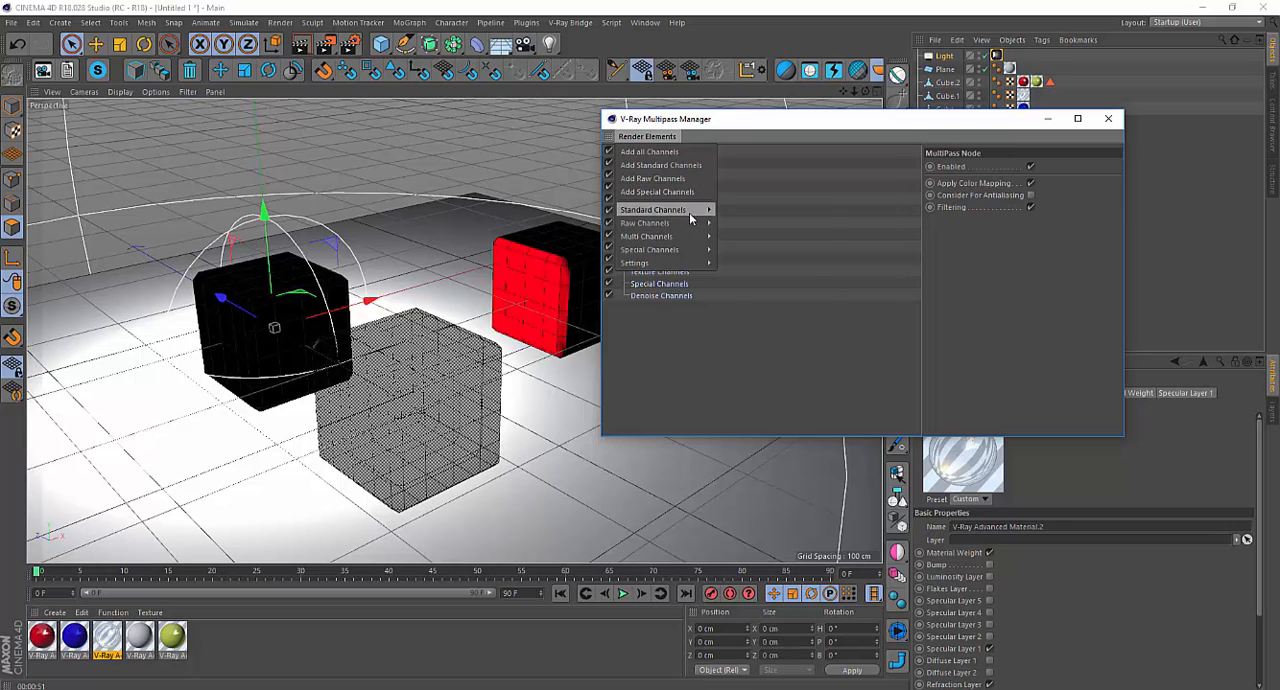
pyautogui.moveTo(699, 217)
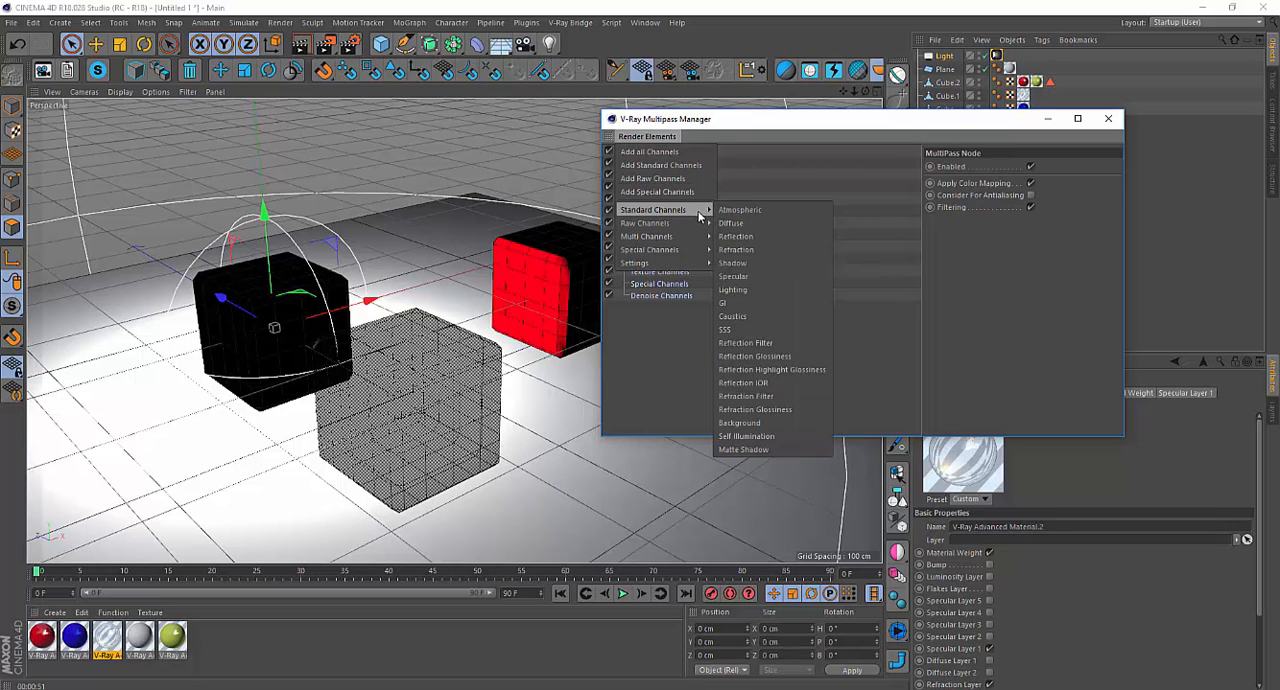
pyautogui.click(786, 290)
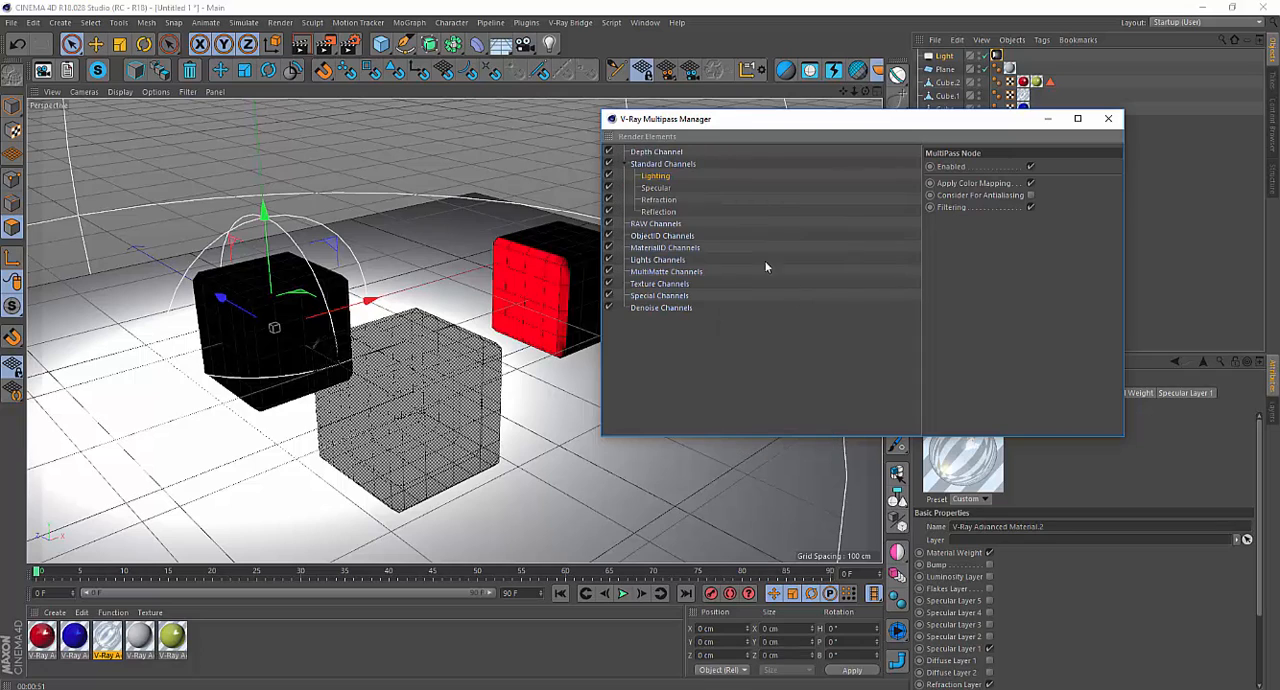
# Add a GI pass to the Standard Channels and review the remaining standard passes on offer.
pyautogui.click(645, 137)
pyautogui.moveTo(690, 211)
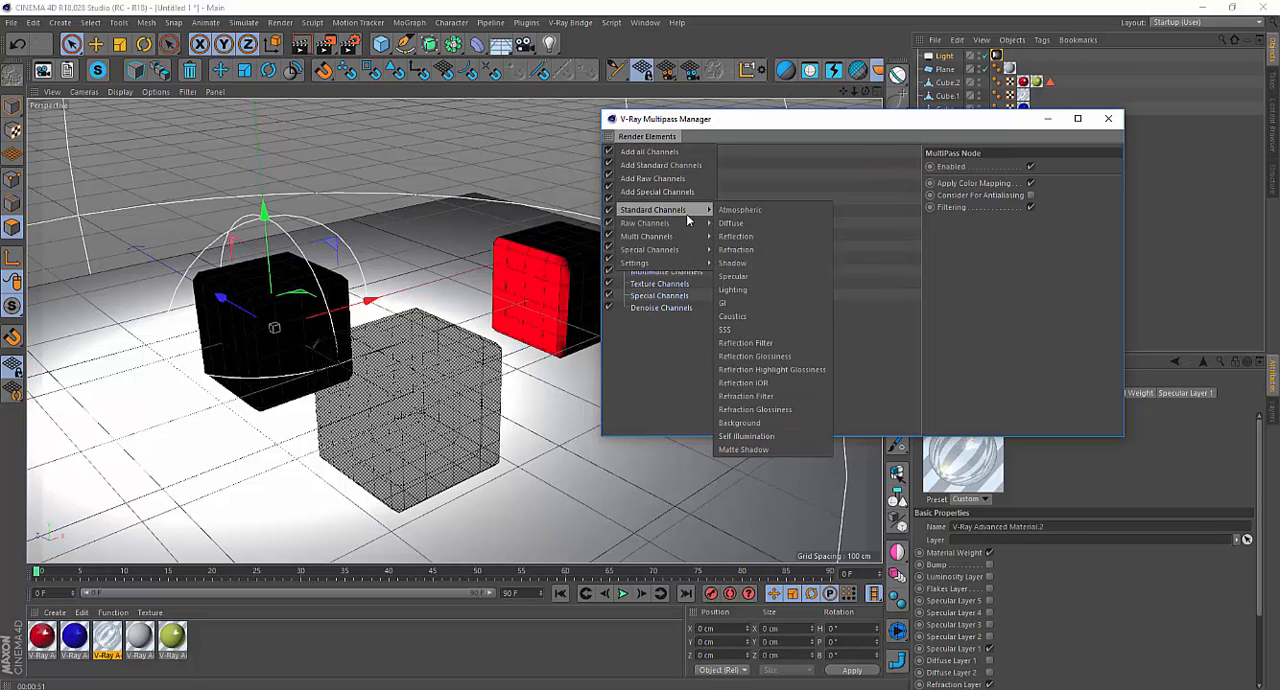
pyautogui.click(783, 304)
pyautogui.click(645, 137)
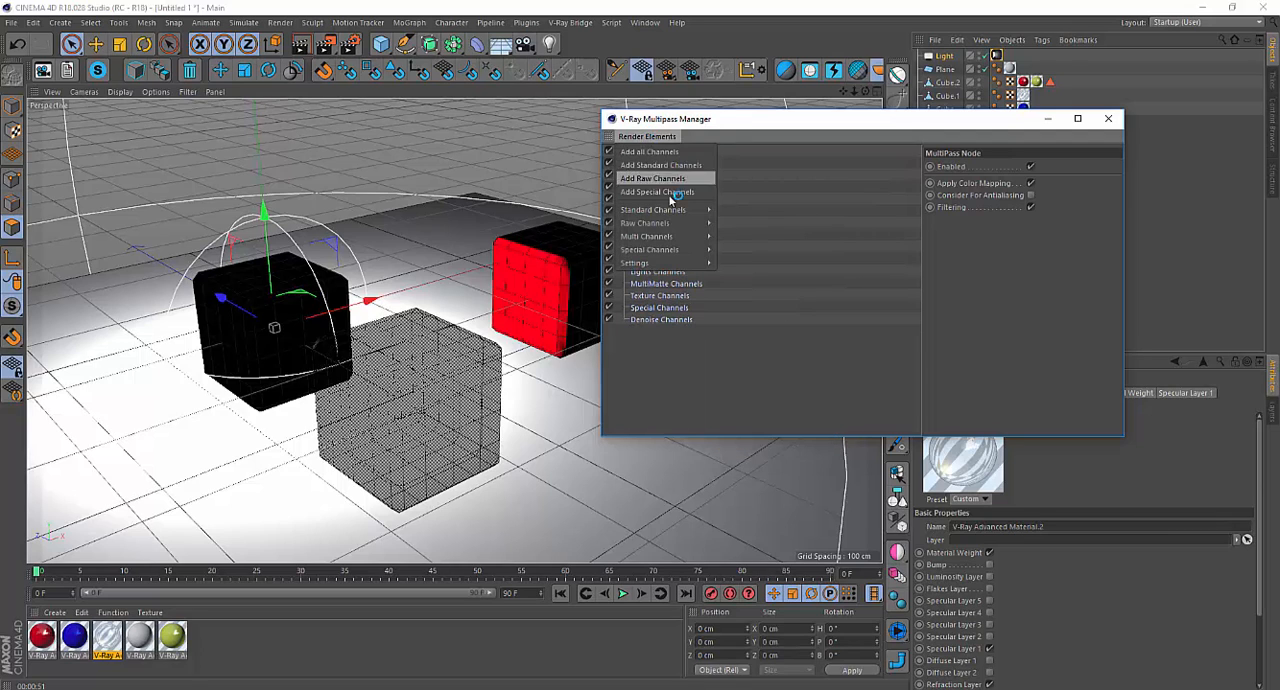
pyautogui.moveTo(697, 212)
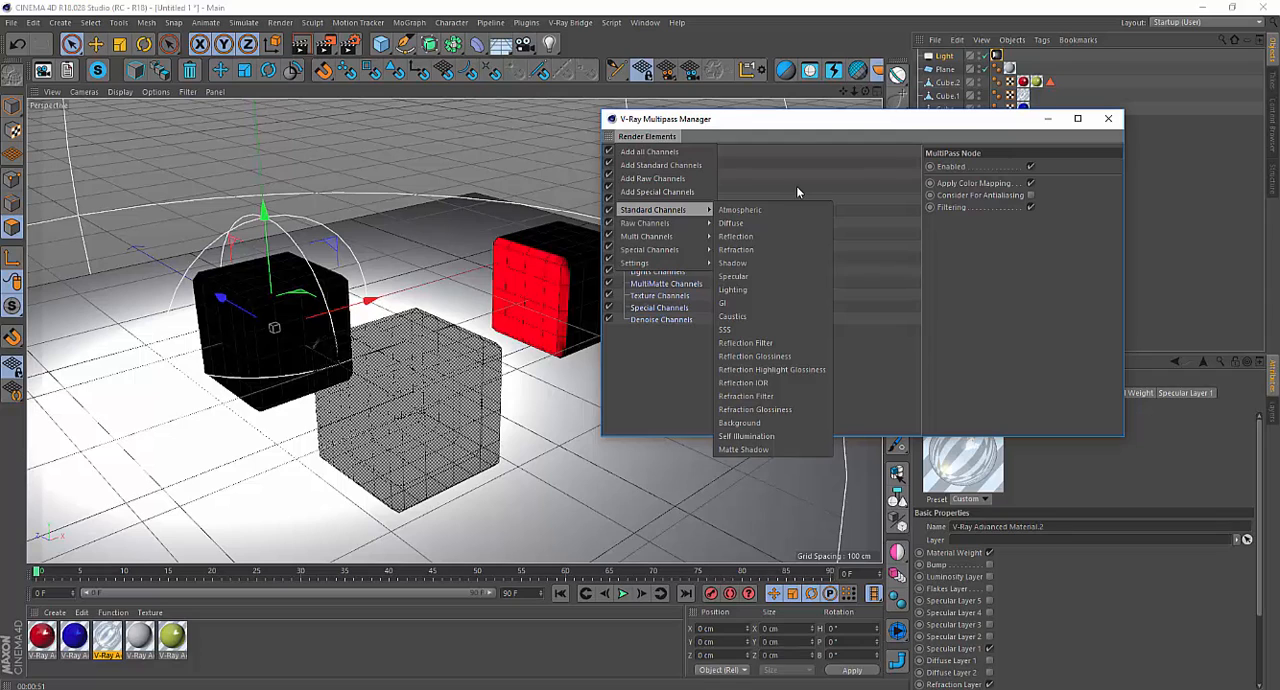
pyautogui.click(797, 128)
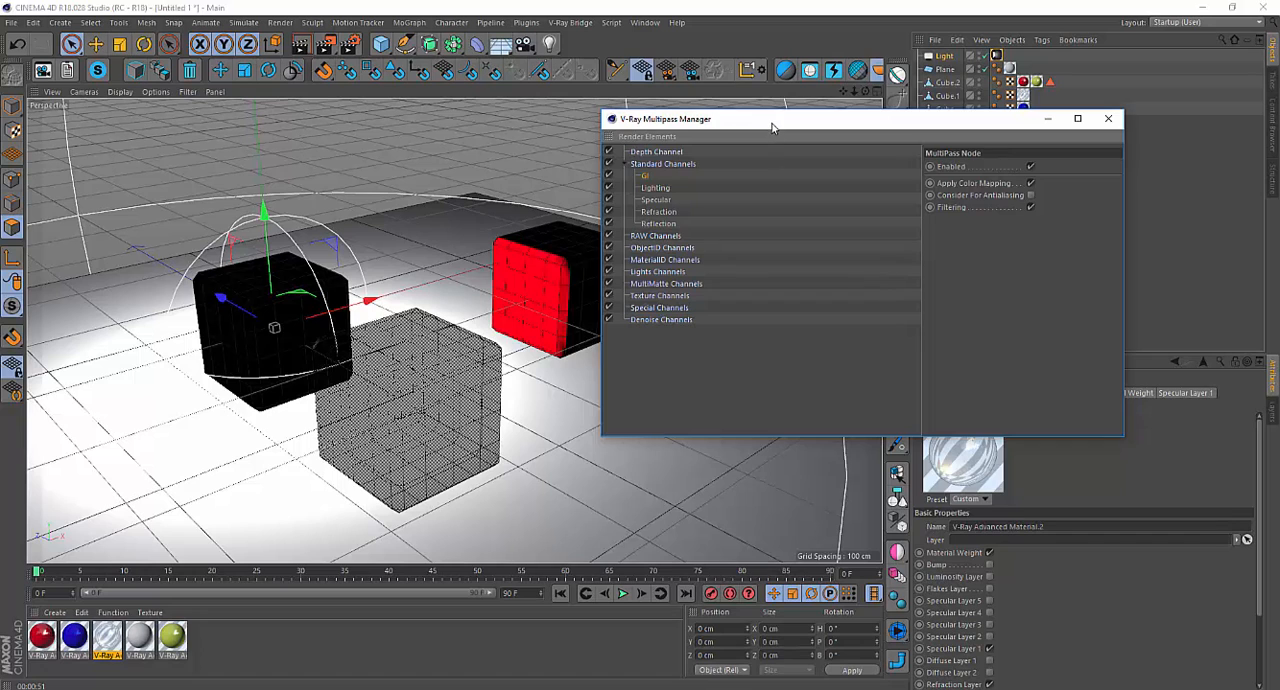
# Move the Multipass Manager off the cubes, preview the scene in the V-Ray Interactive Progressive Renderer, and close the preview.
pyautogui.moveTo(771, 127); pyautogui.dragTo(838, 199)
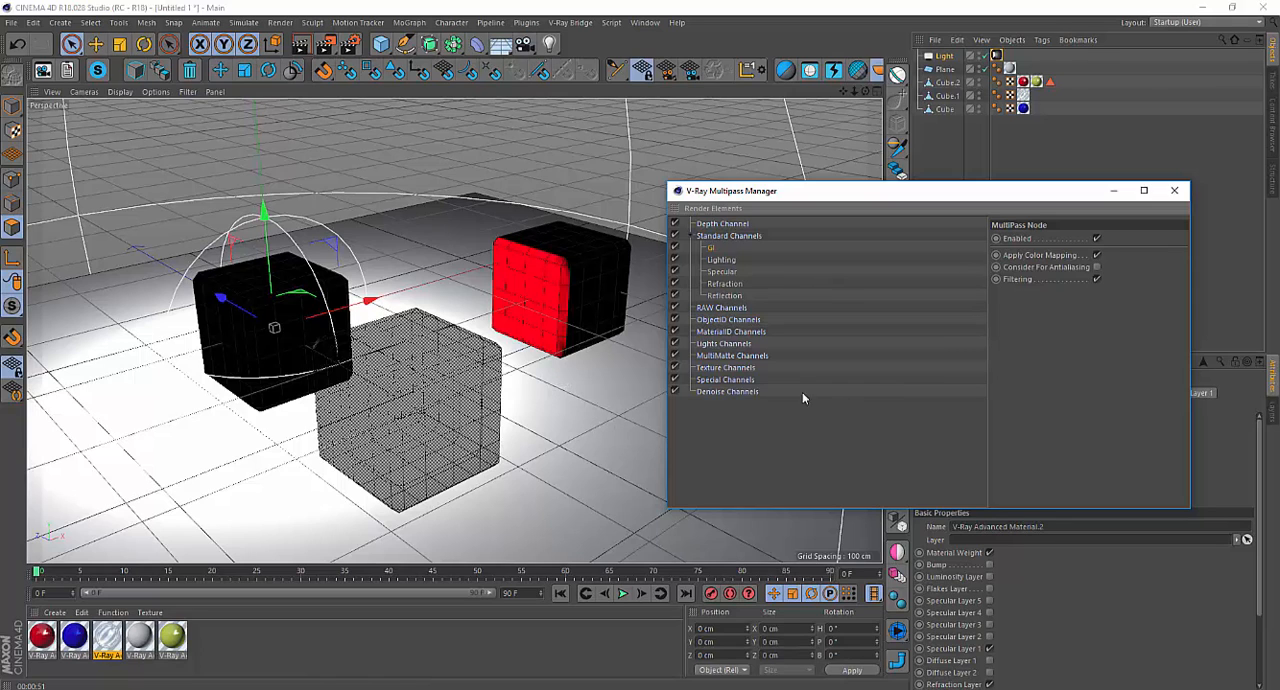
pyautogui.click(573, 26)
pyautogui.click(593, 178)
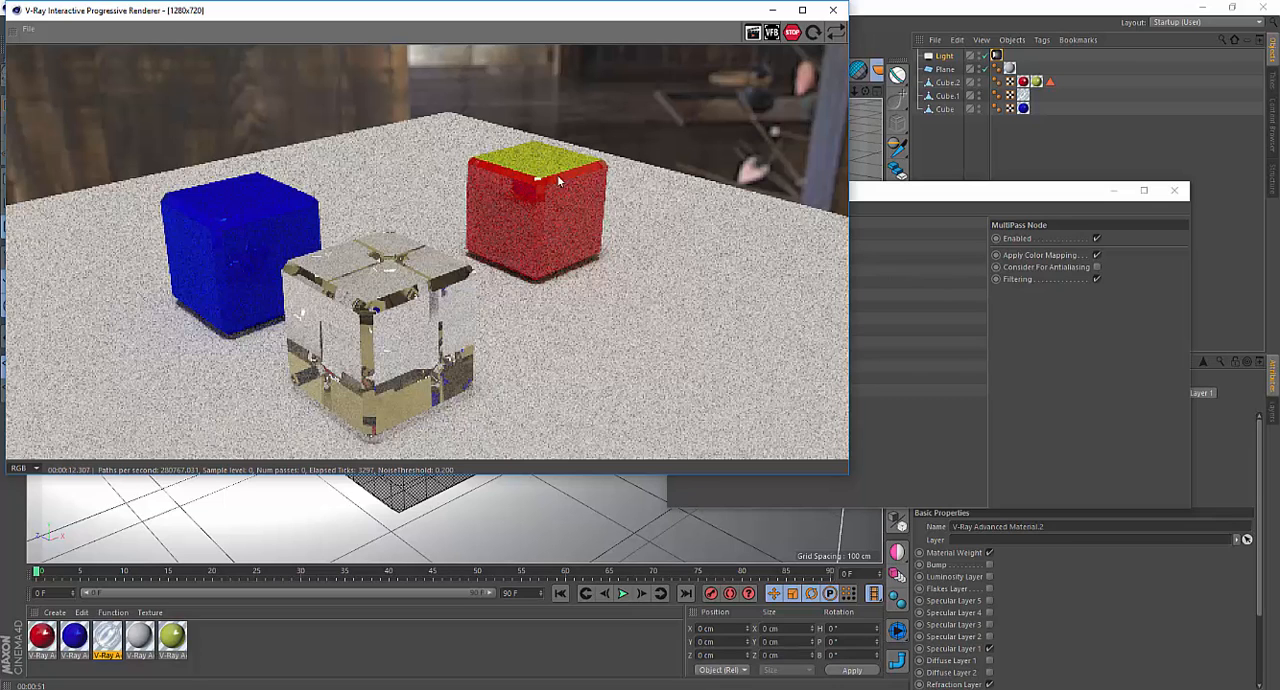
pyautogui.click(833, 11)
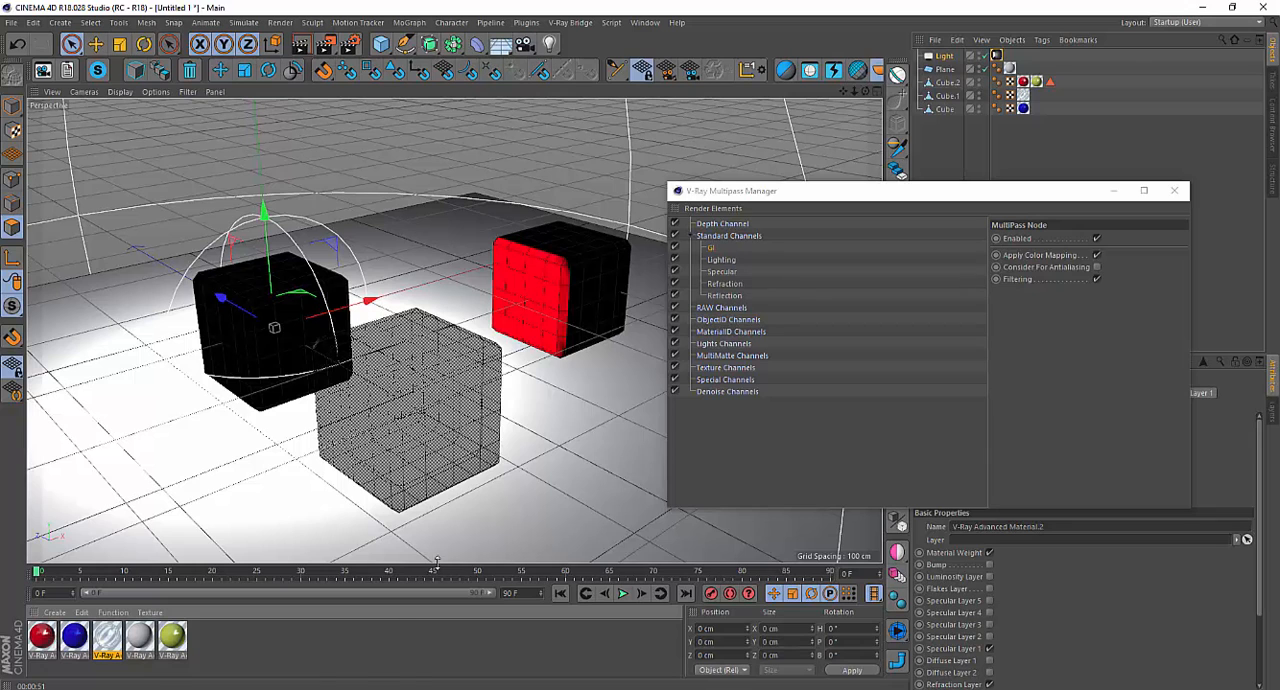
# Set the red material's Material ID to 1 and close its editor.
pyautogui.click(42, 638)
pyautogui.doubleClick(42, 638)
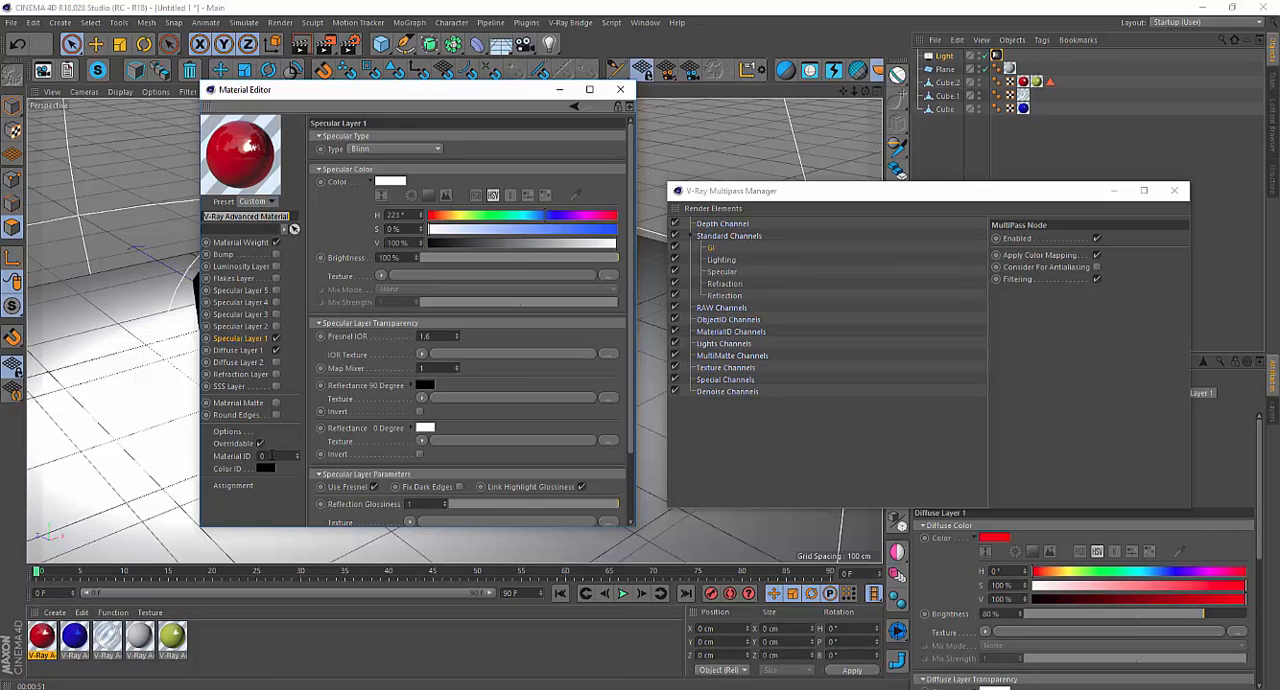
pyautogui.click(268, 455)
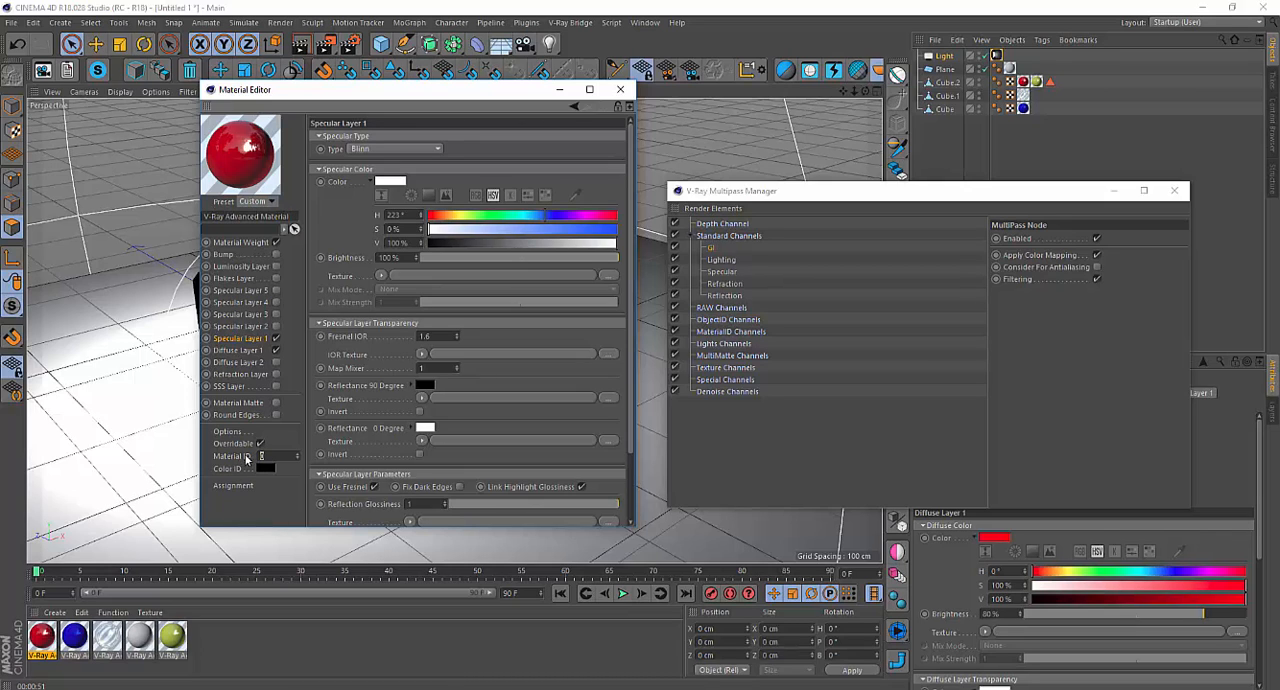
pyautogui.click(620, 89)
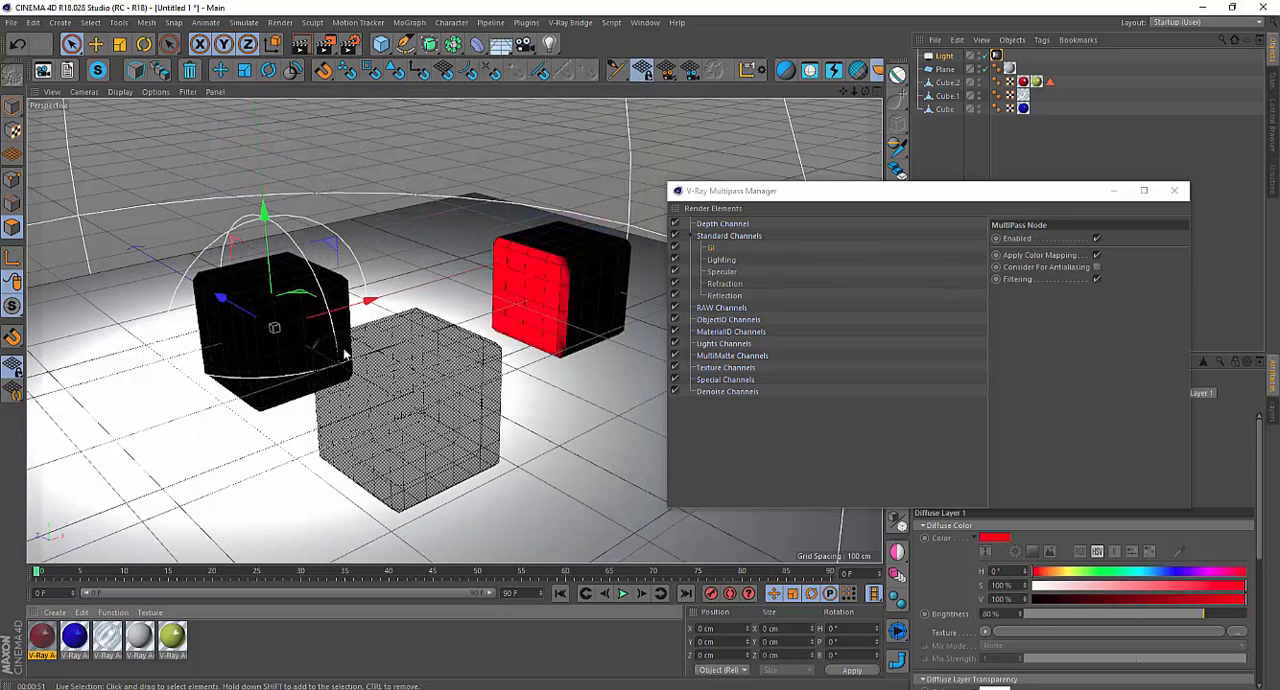
# Set the green material's Material ID to 2 and close its editor.
pyautogui.doubleClick(178, 645)
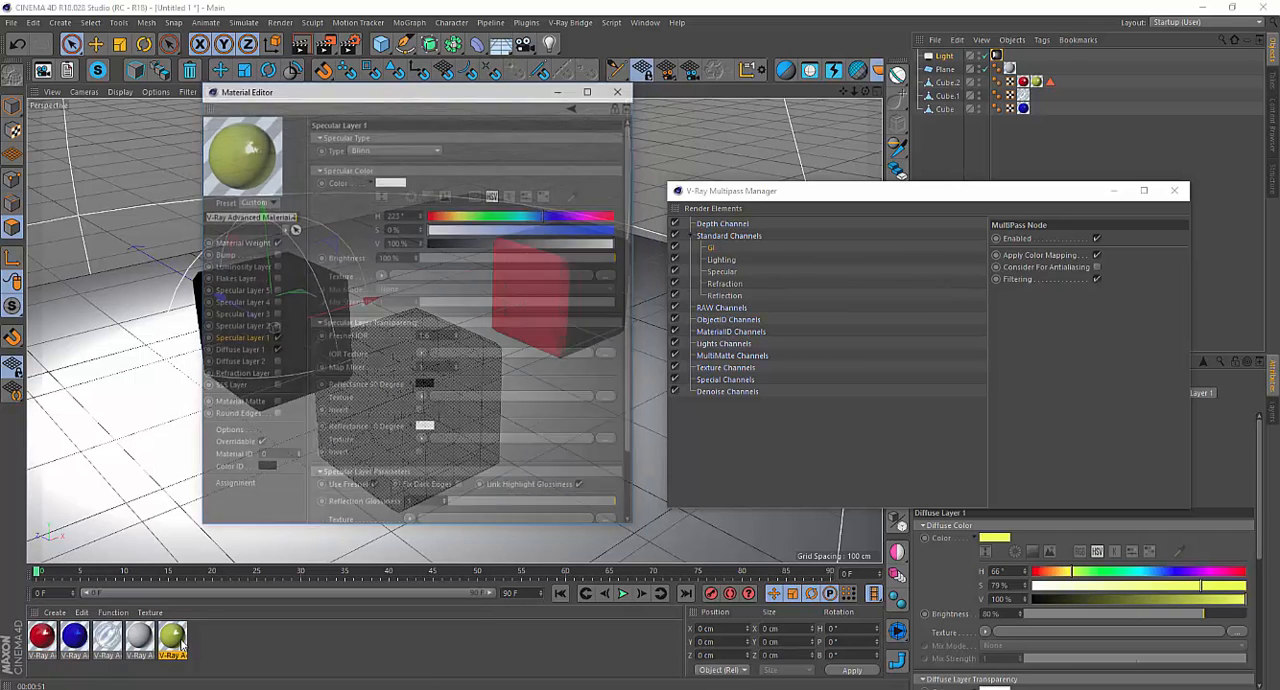
pyautogui.moveTo(268, 456); pyautogui.dragTo(240, 455)
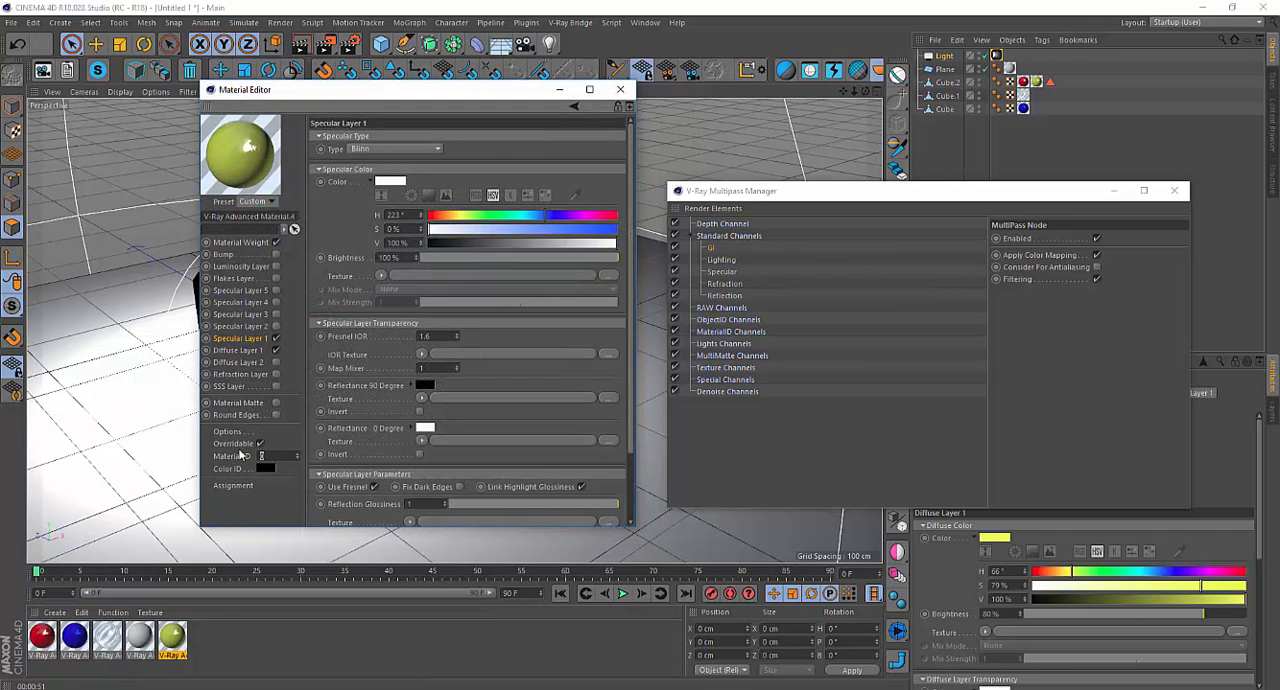
pyautogui.click(624, 91)
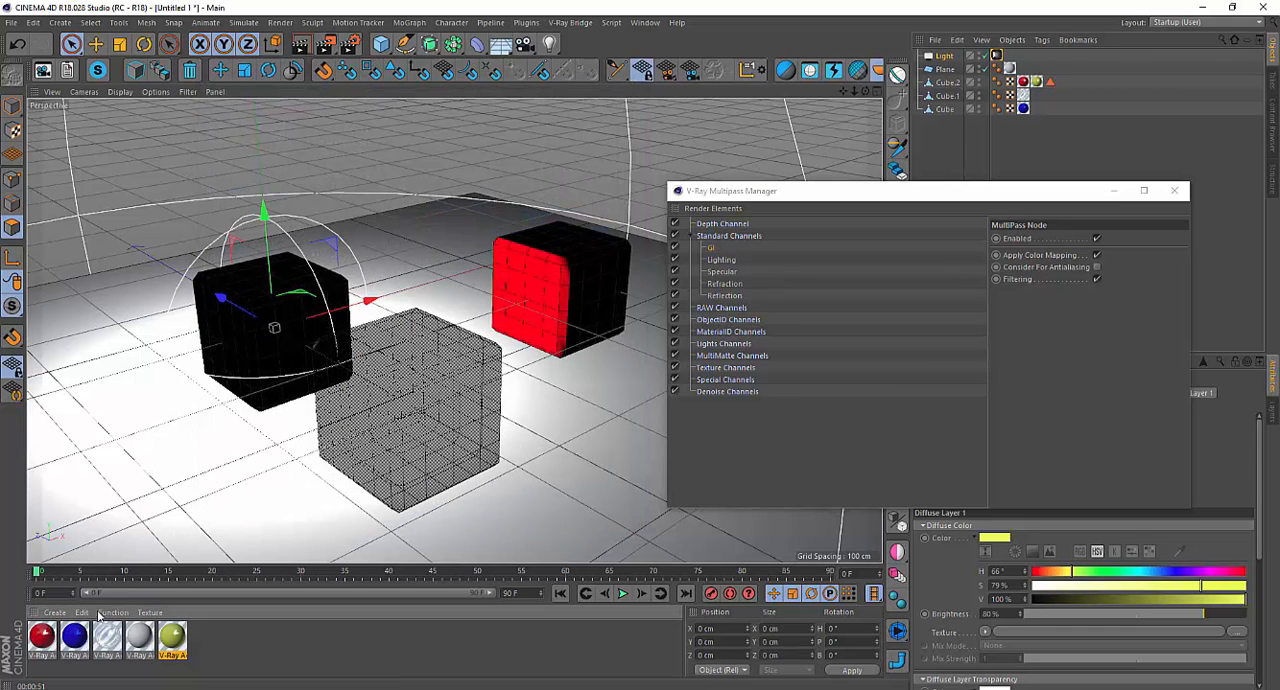
# Set the blue material's Material ID to 3, and check the red material's Material ID.
pyautogui.doubleClick(82, 640)
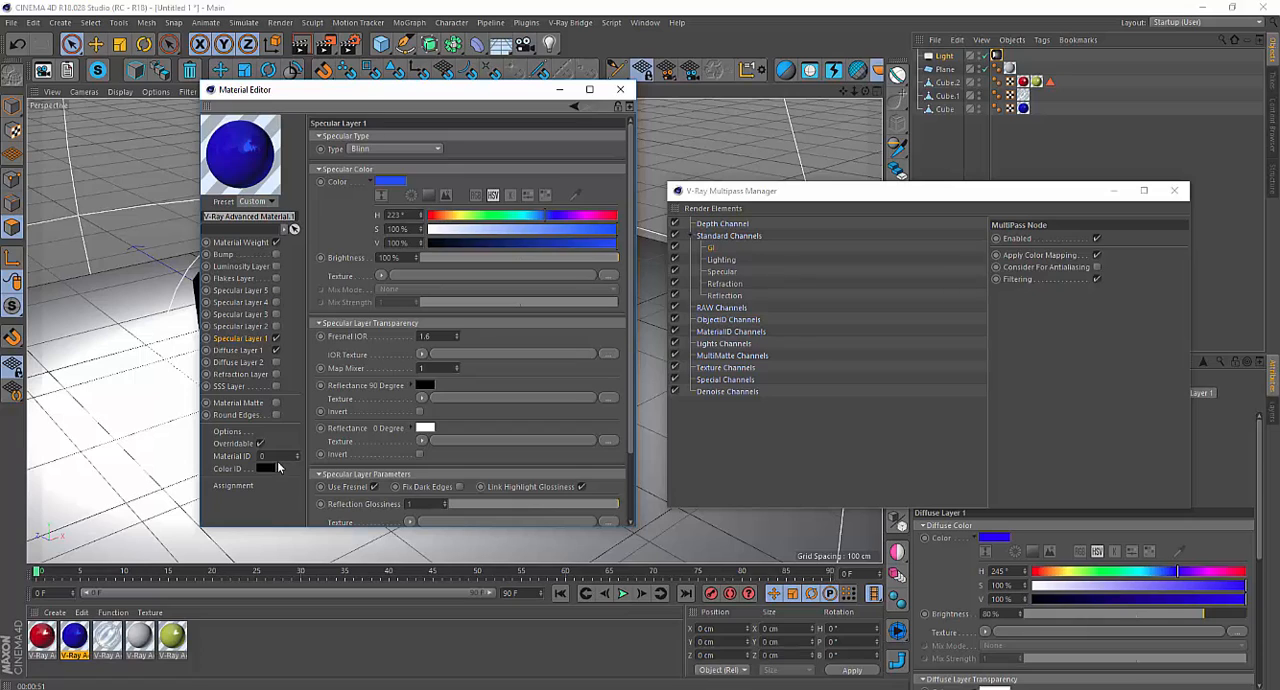
pyautogui.click(264, 456)
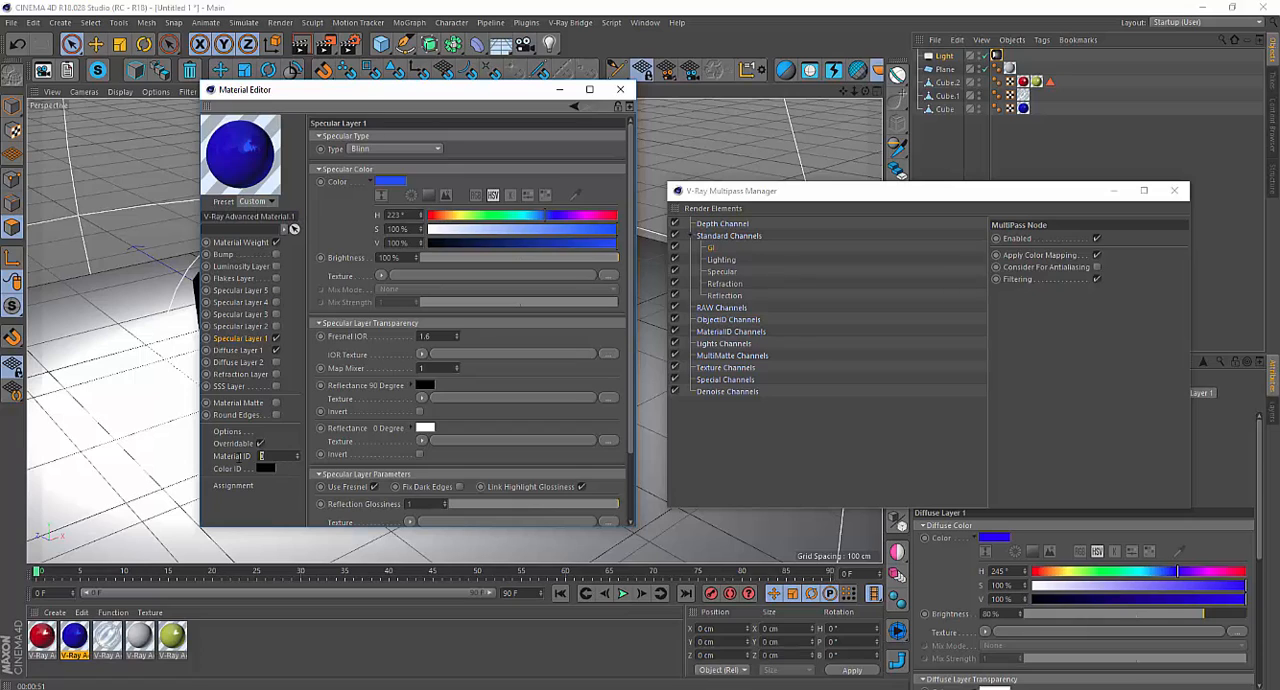
pyautogui.click(325, 640)
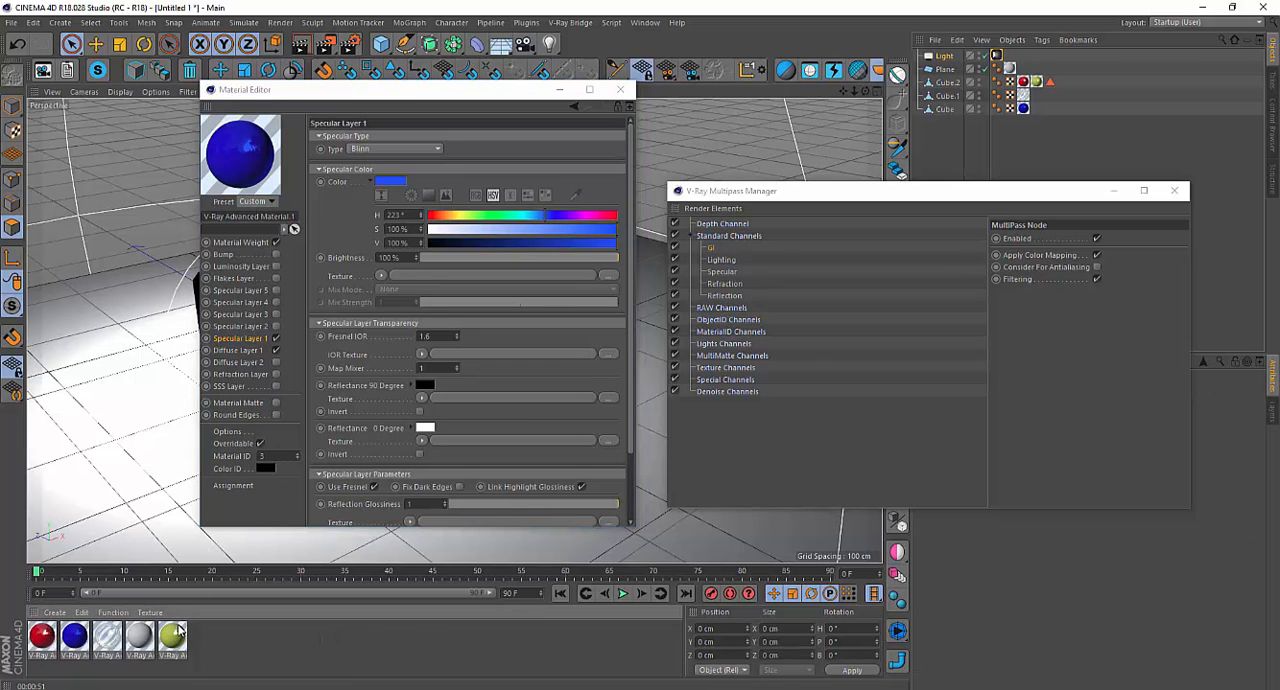
pyautogui.doubleClick(41, 645)
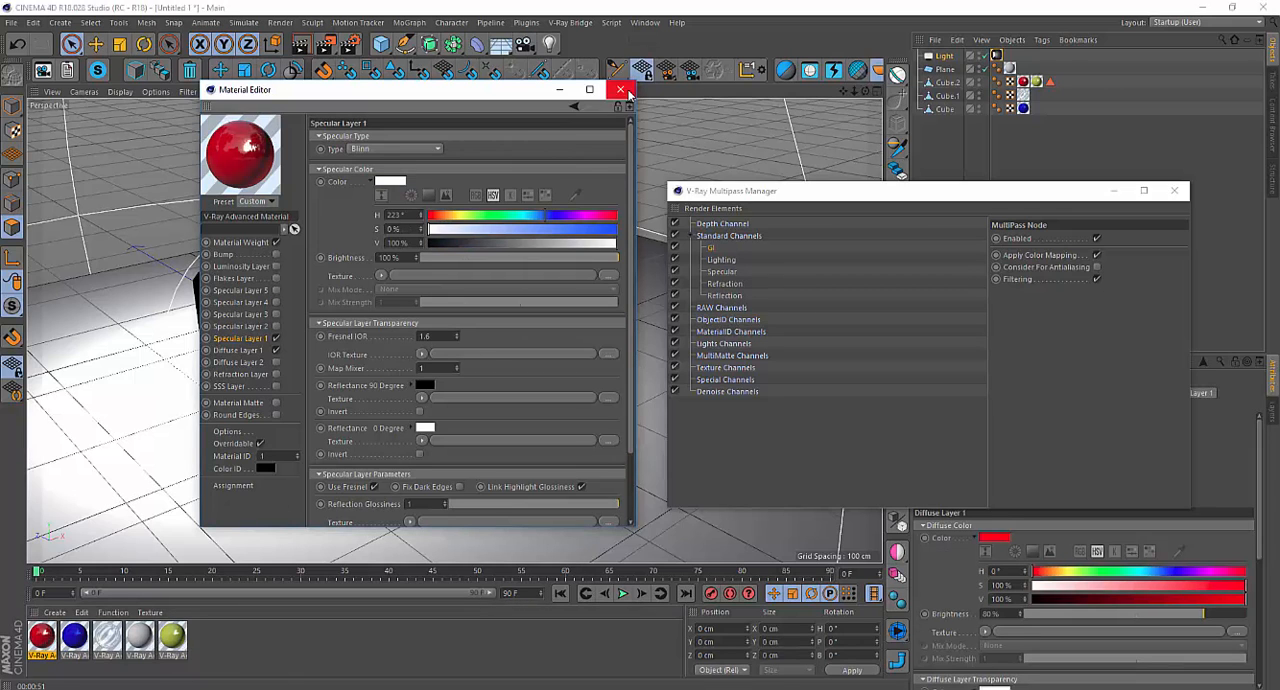
pyautogui.click(621, 90)
# Add three Material Select passes at once to the MaterialID Channels using Multiple Material Selects.
pyautogui.click(778, 192)
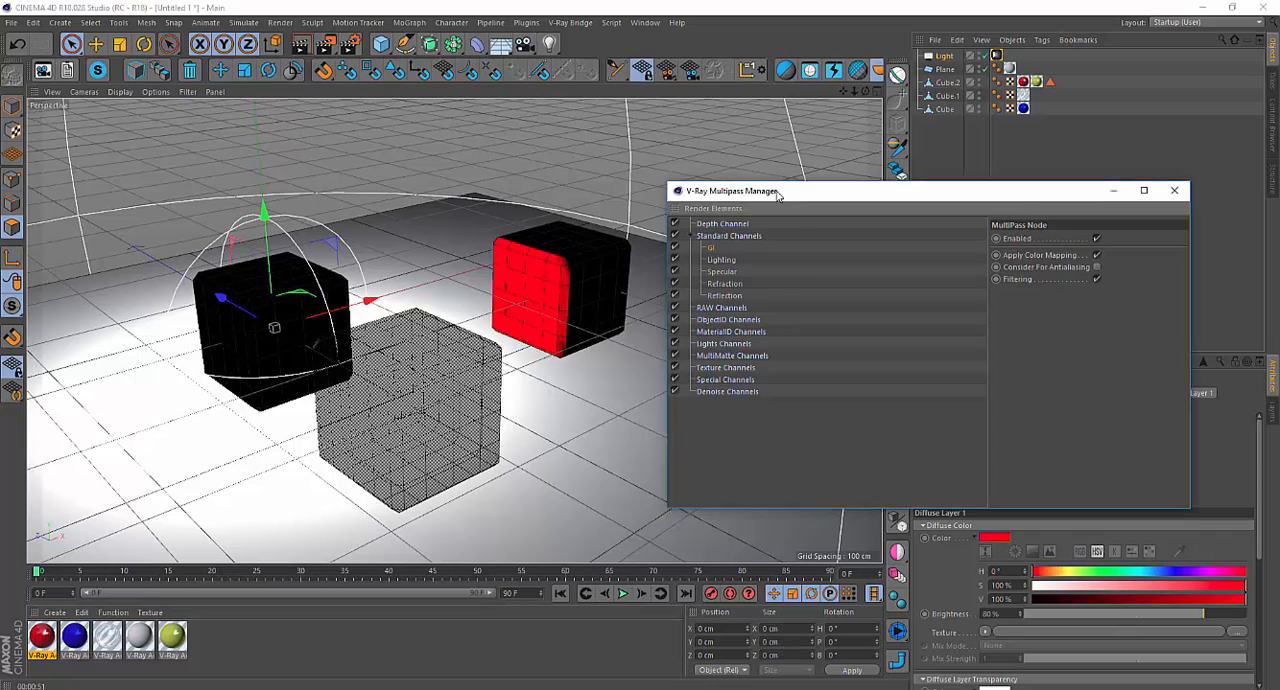
pyautogui.moveTo(778, 192); pyautogui.dragTo(717, 179)
pyautogui.click(653, 195)
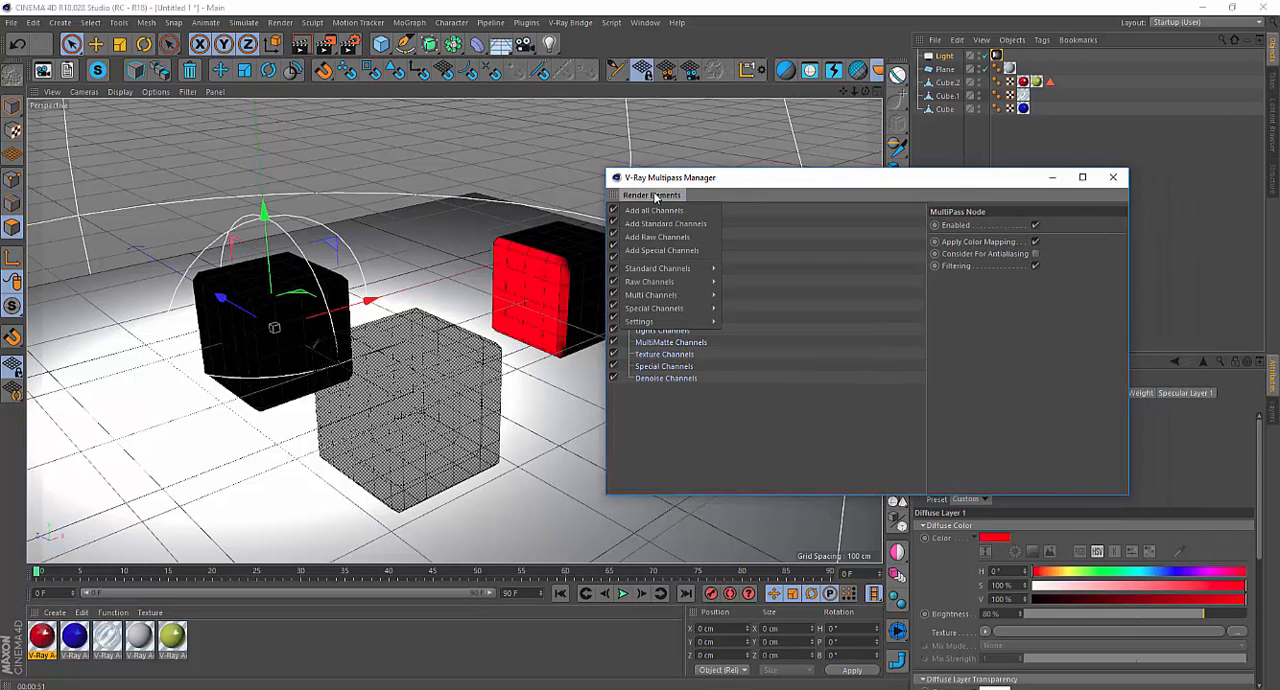
pyautogui.moveTo(682, 297)
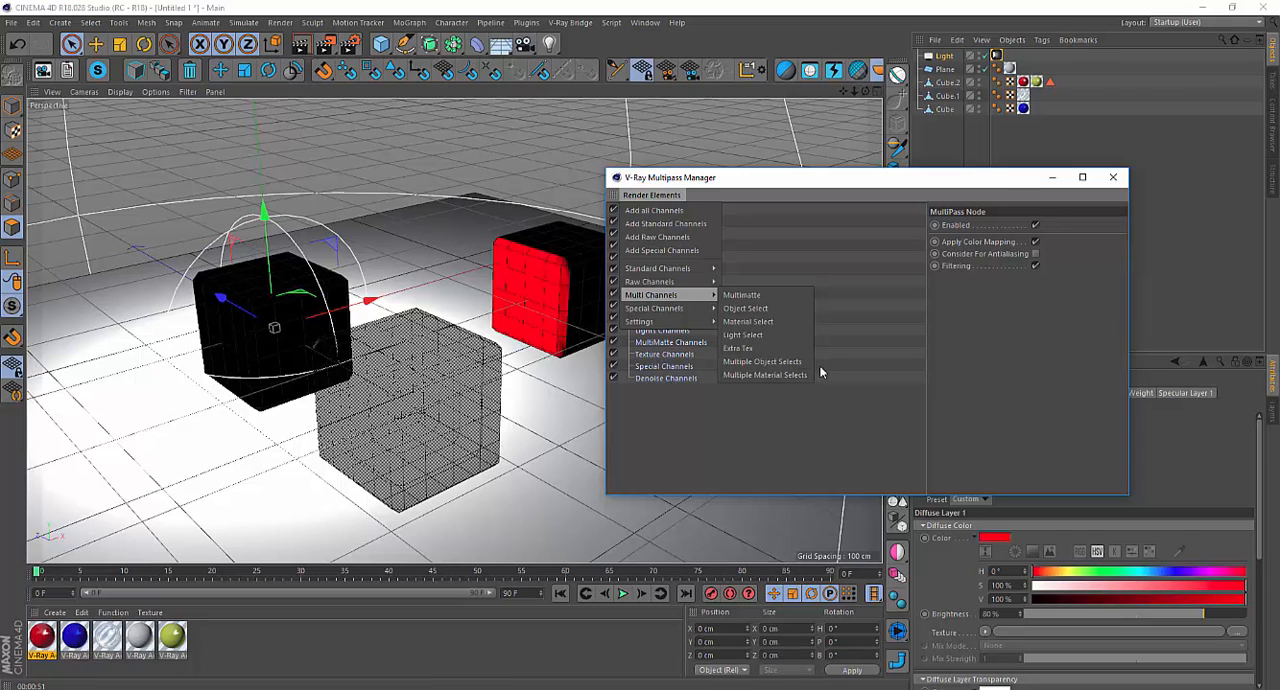
pyautogui.click(796, 377)
pyautogui.write('1')
pyautogui.moveTo(744, 377); pyautogui.dragTo(720, 380)
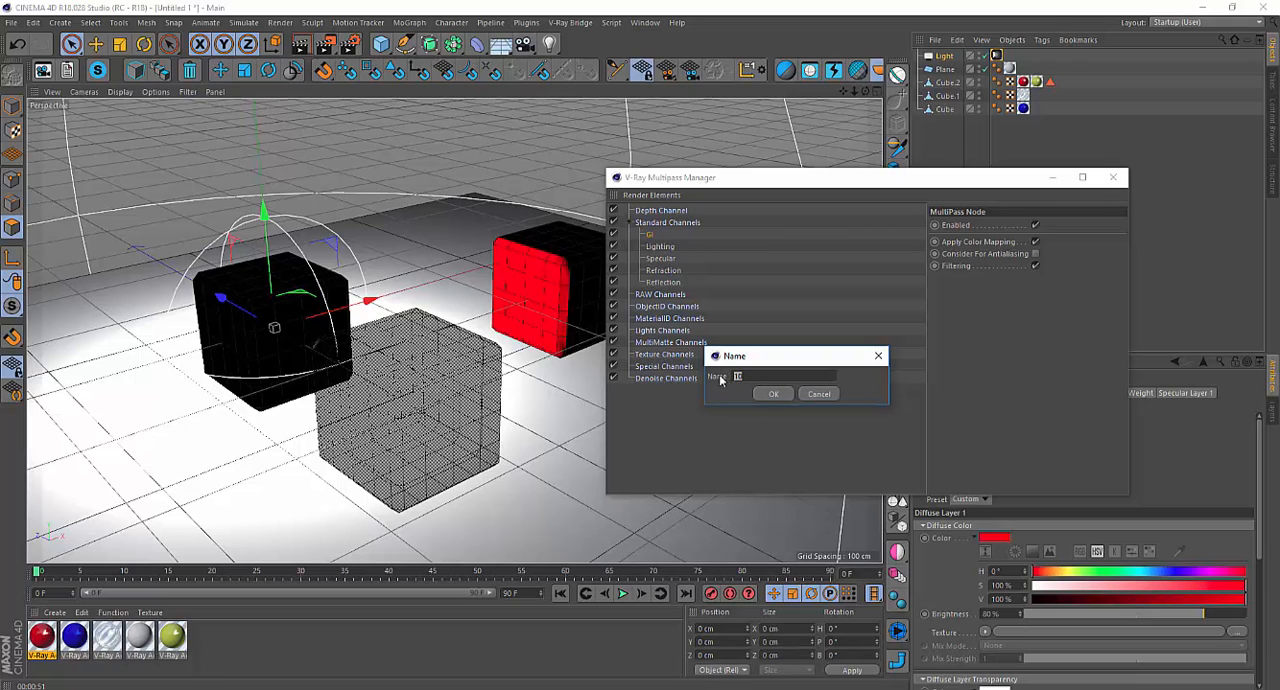
pyautogui.write('3')
pyautogui.click(772, 397)
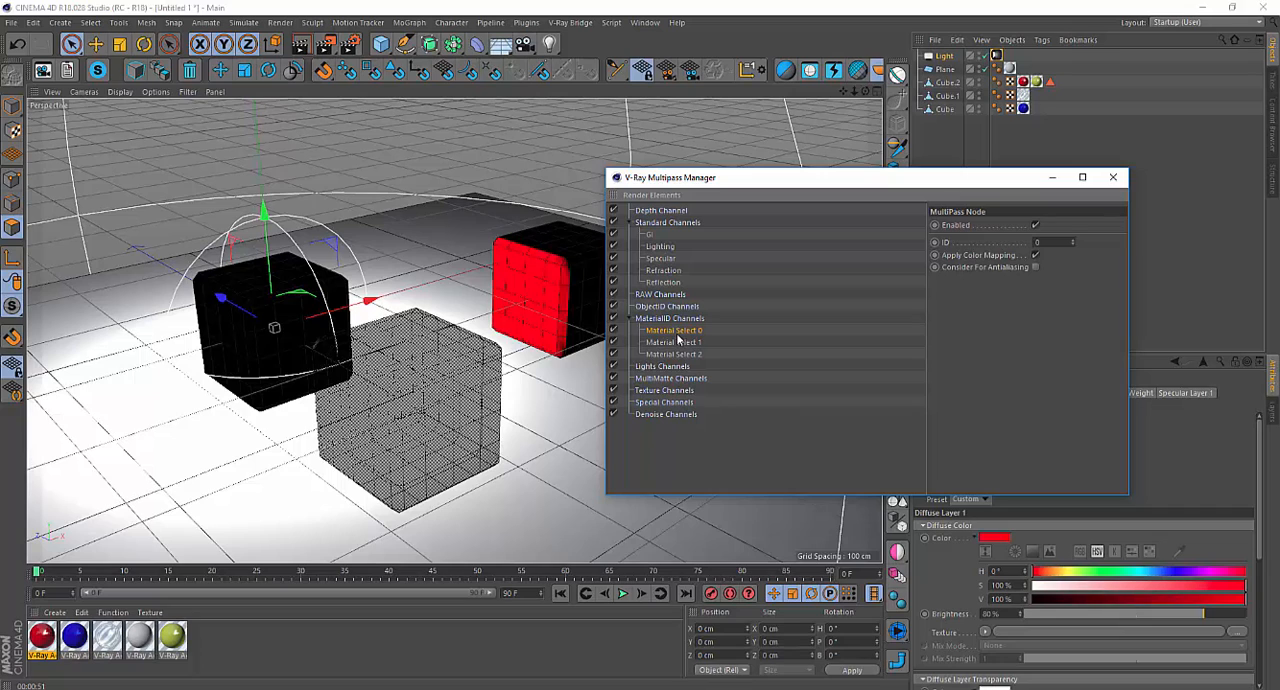
# Rename the Material Select 0 pass to "red".
pyautogui.doubleClick(678, 331)
pyautogui.press('BackSpace')
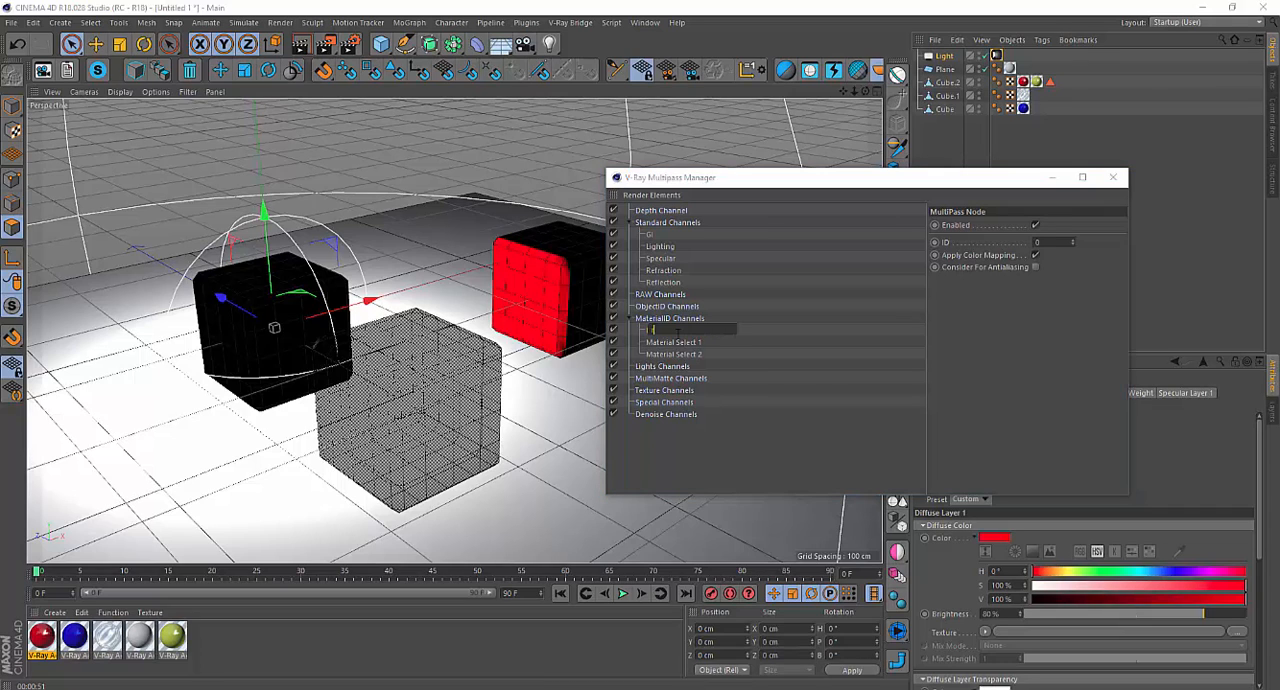
pyautogui.write('red')
# Rename the Material Select 1 pass to "green".
pyautogui.click(684, 345)
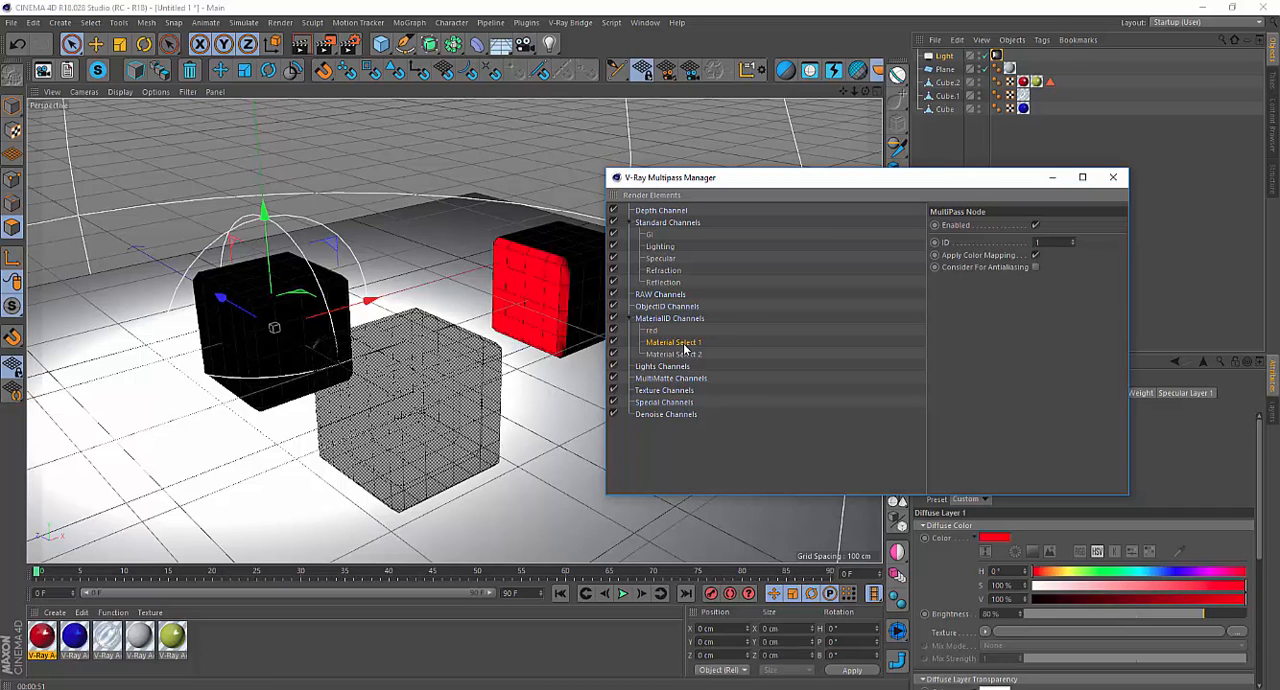
pyautogui.doubleClick(684, 344)
pyautogui.write('b')
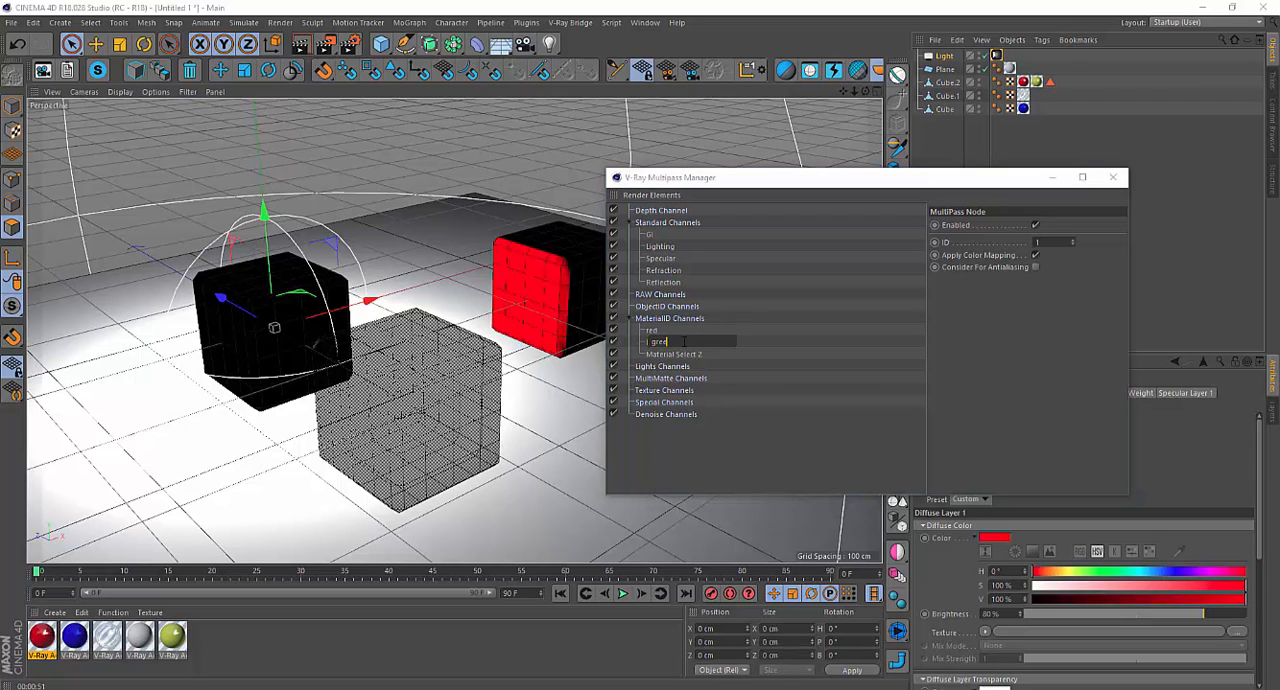
pyautogui.press('Return')
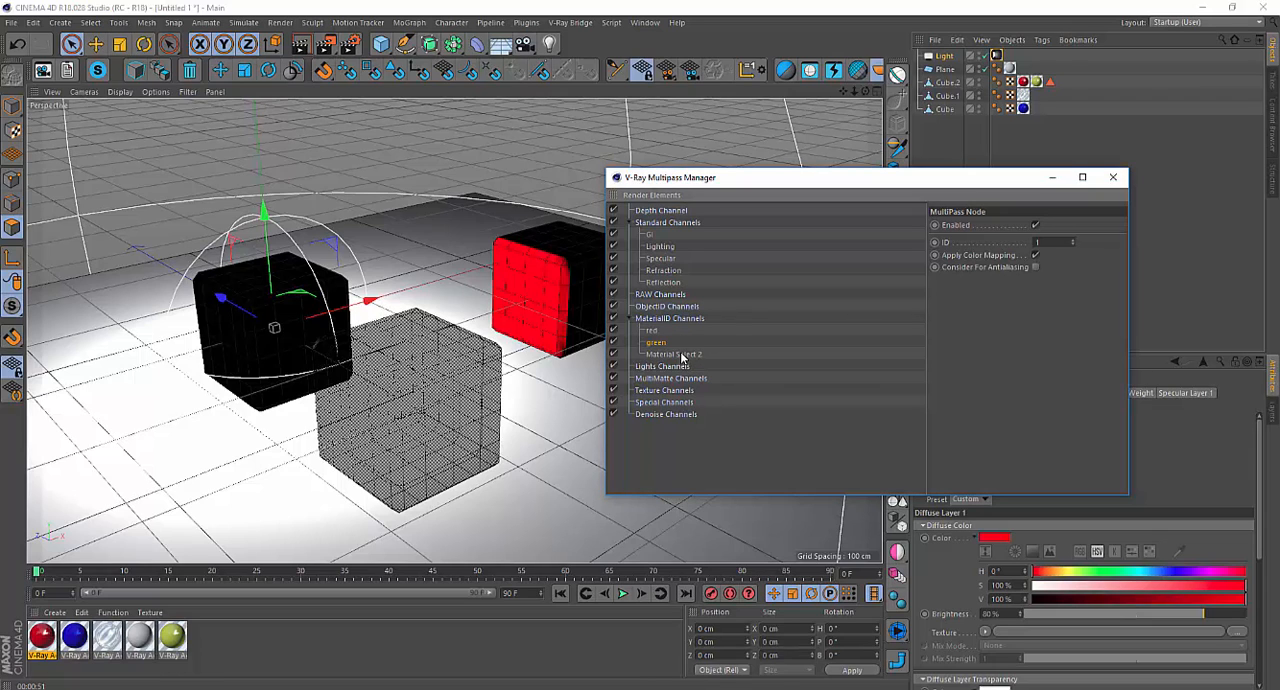
# Rename the Material Select 2 pass to "blue".
pyautogui.doubleClick(681, 355)
pyautogui.write('b')
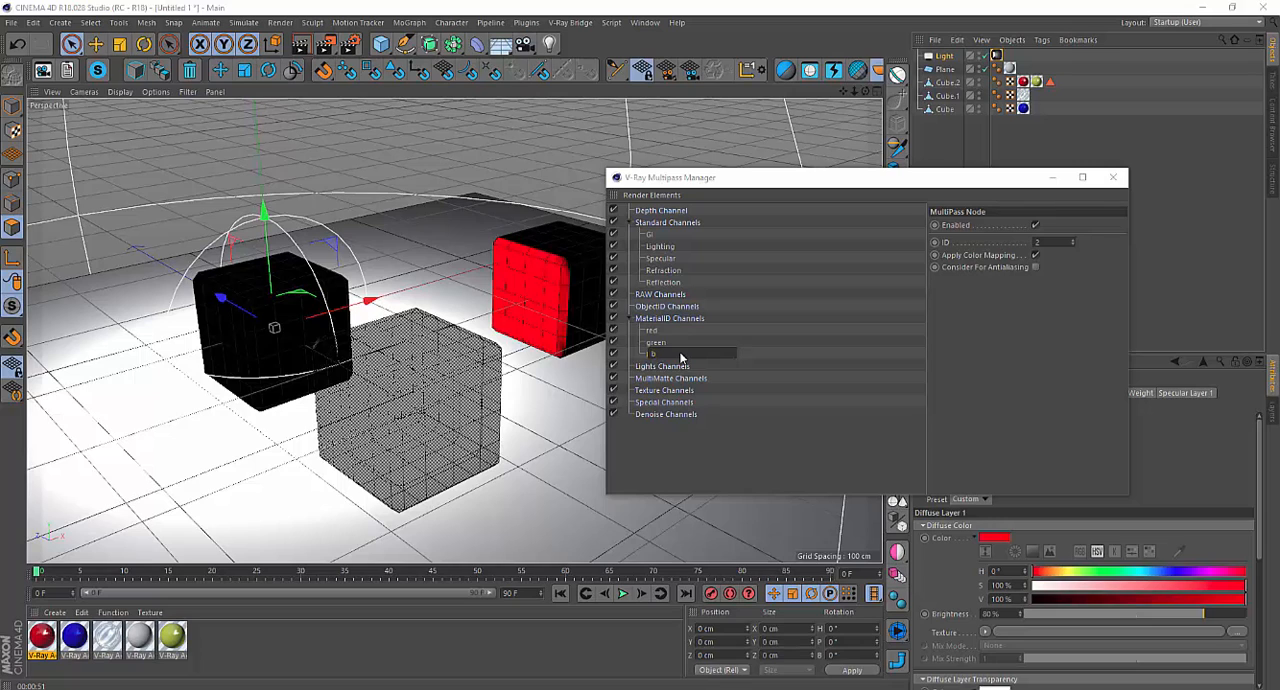
pyautogui.write('lue')
pyautogui.press('Return')
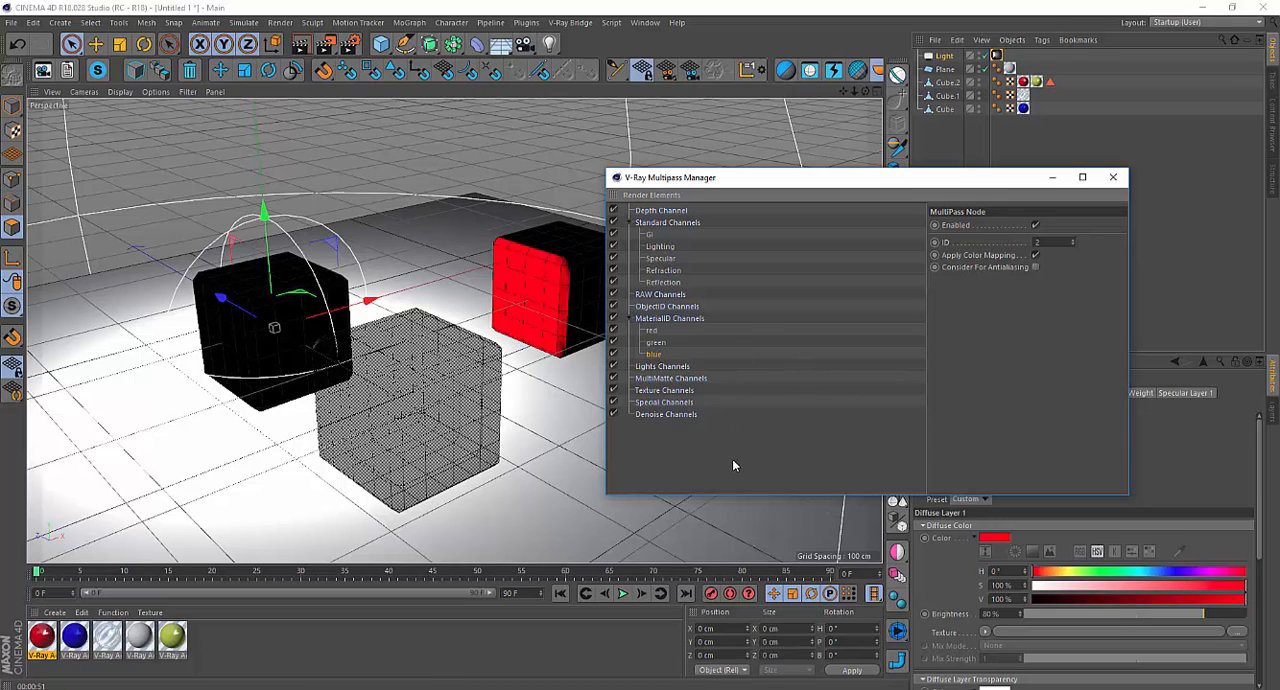
# Set the ID of the "red" material pass to 1.
pyautogui.doubleClick(652, 331)
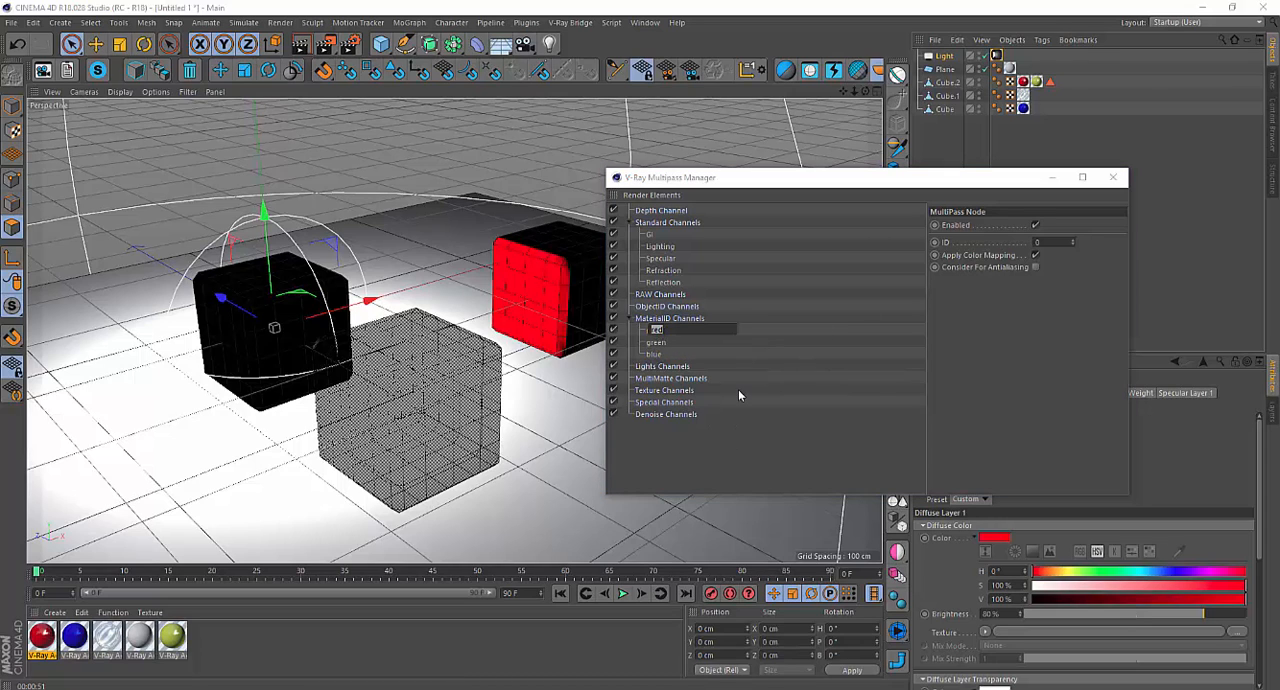
pyautogui.press('Return')
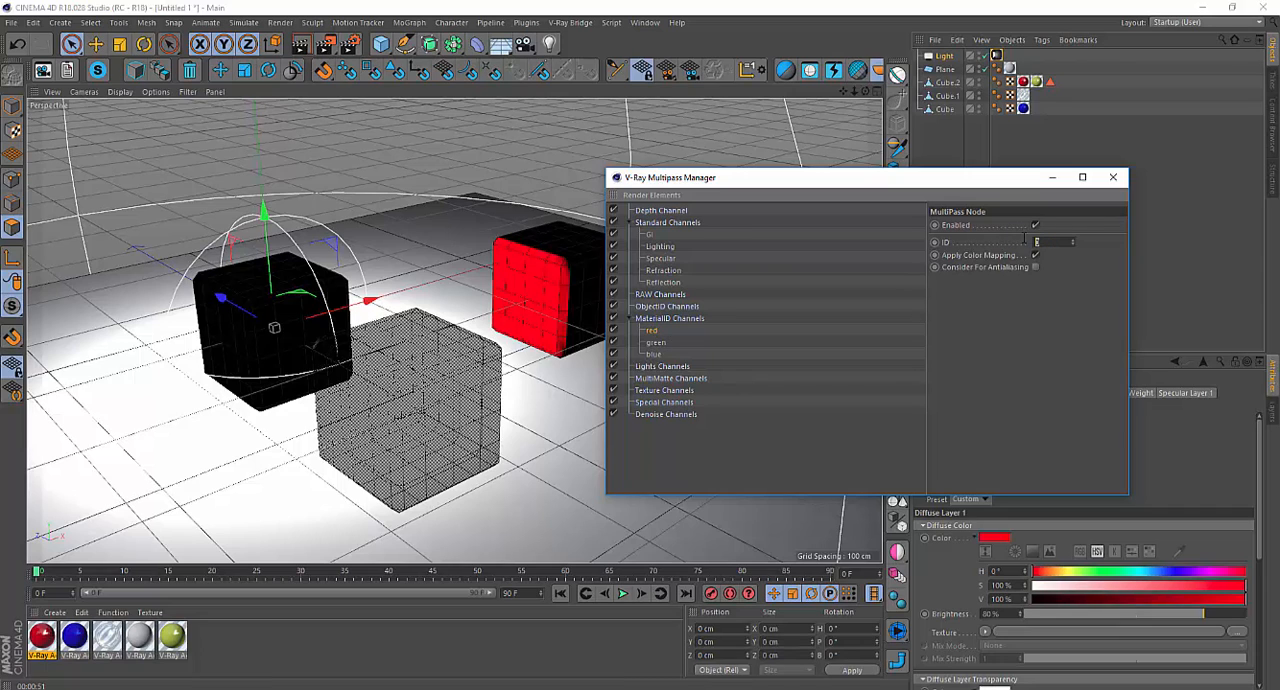
pyautogui.write('1')
# Rename the "green" material pass to "yellow" and set its ID to 2.
pyautogui.doubleClick(656, 342)
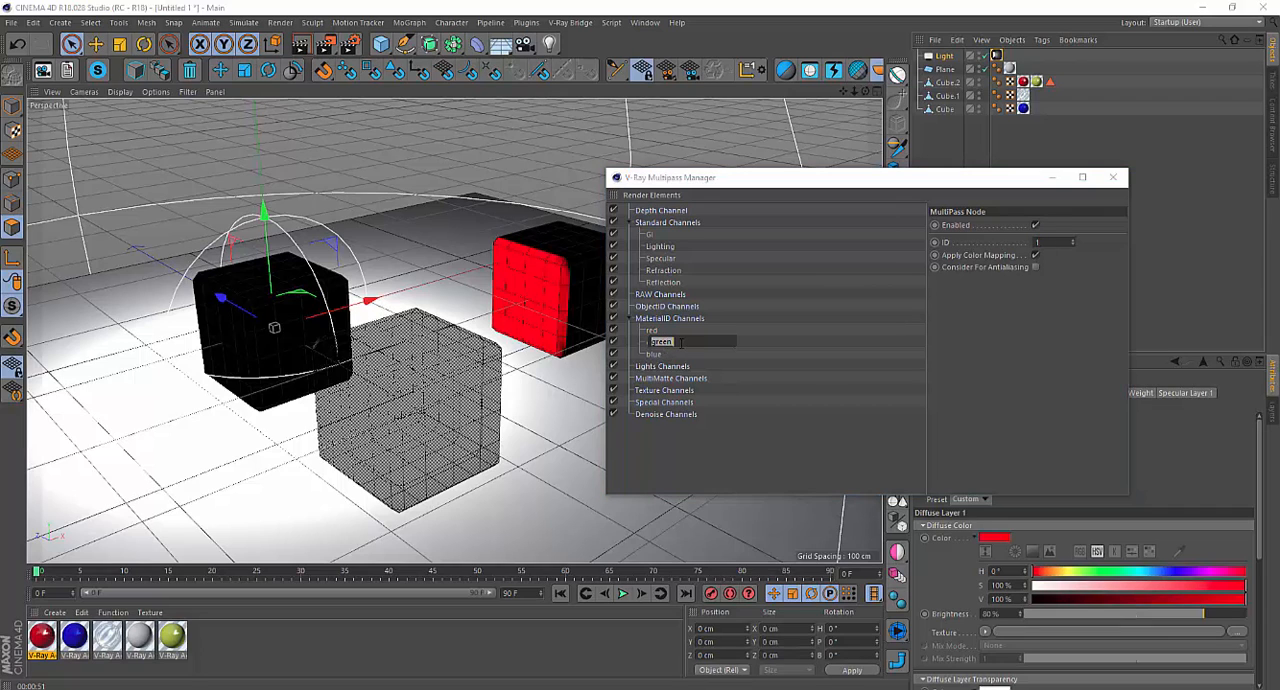
pyautogui.write('gr')
pyautogui.click(750, 398)
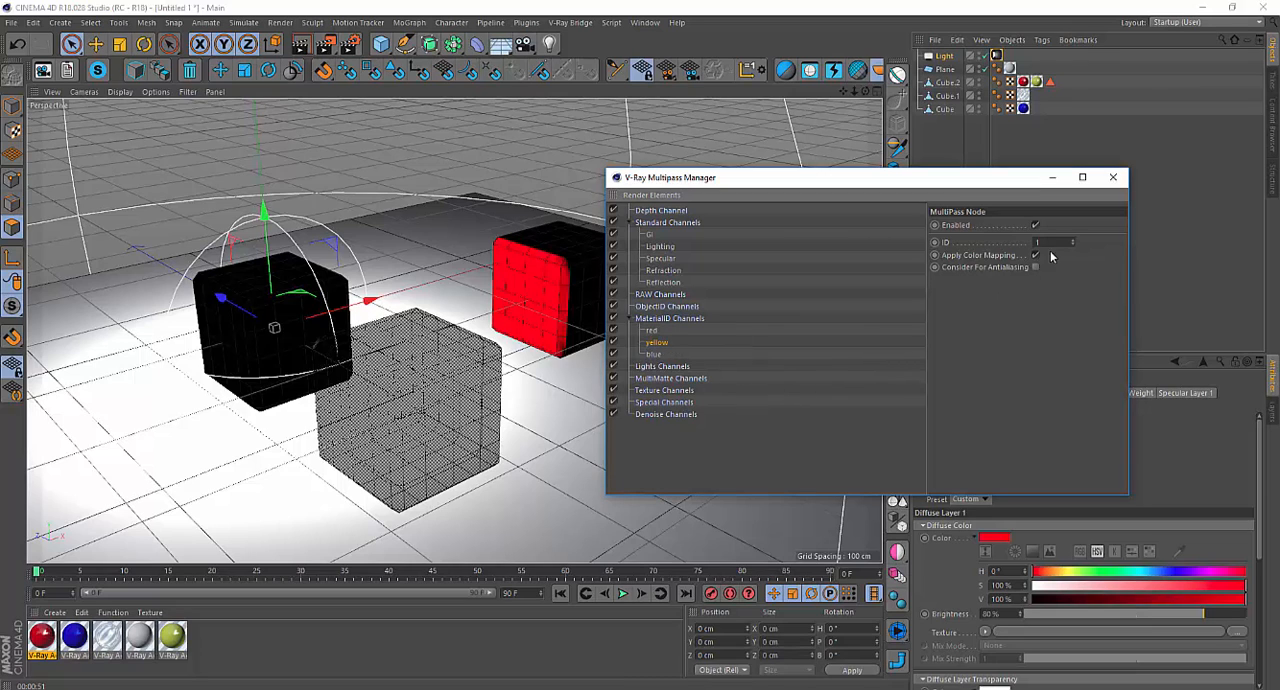
# Set the ID of the "blue" material pass to 3.
pyautogui.click(654, 354)
pyautogui.write('3')
pyautogui.press('Return')
pyautogui.click(656, 342)
# Add a V-Ray Compositing tag to the blue cube in Model mode, and try to give it an ID of 4.
pyautogui.moveTo(785, 183); pyautogui.dragTo(639, 526)
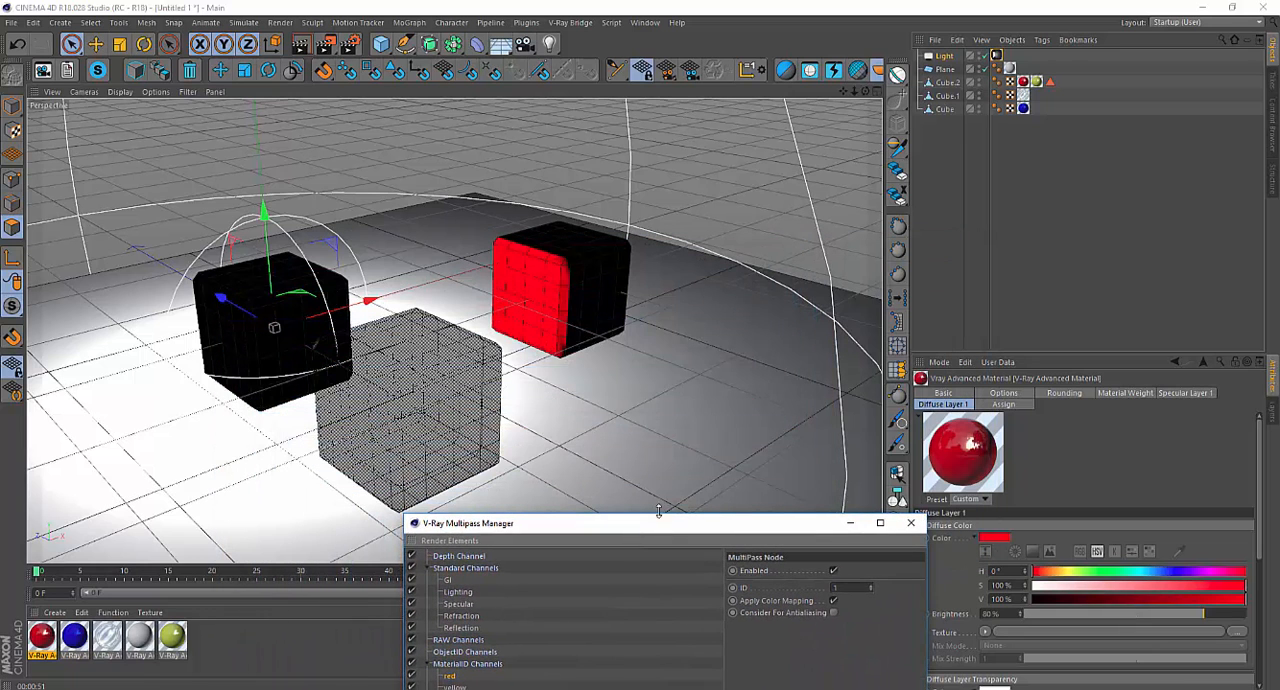
pyautogui.click(946, 109)
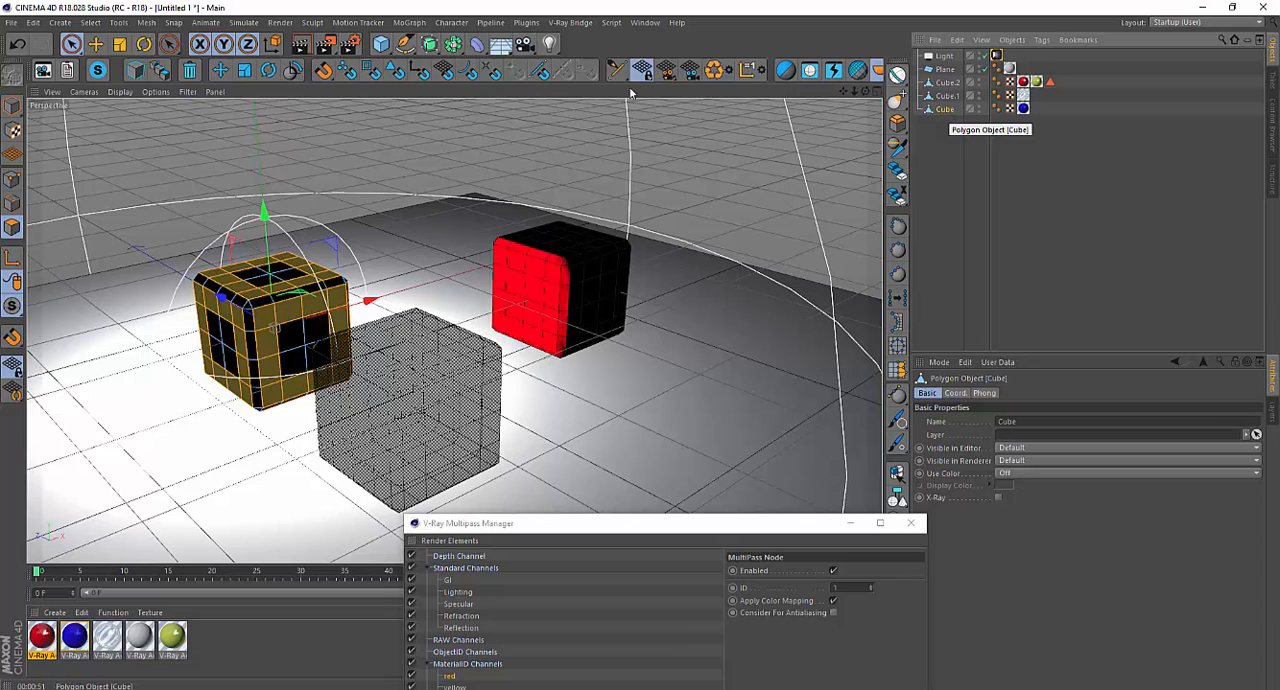
pyautogui.click(11, 113)
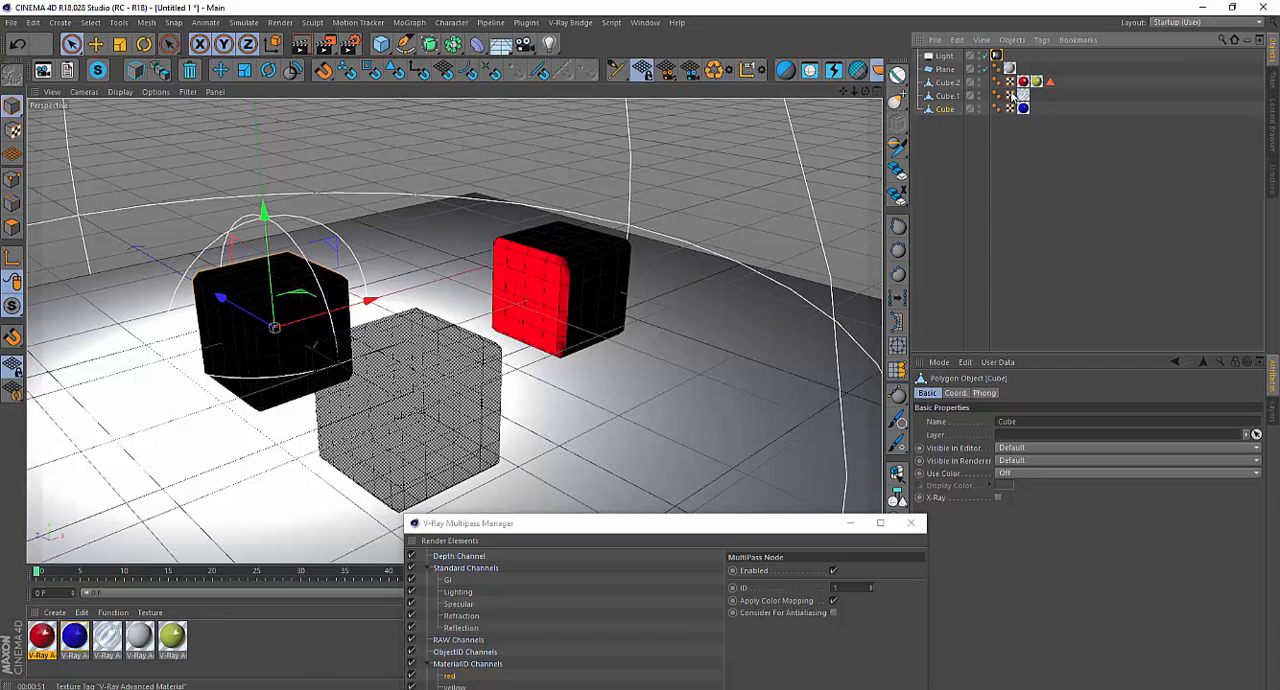
pyautogui.rightClick(945, 110)
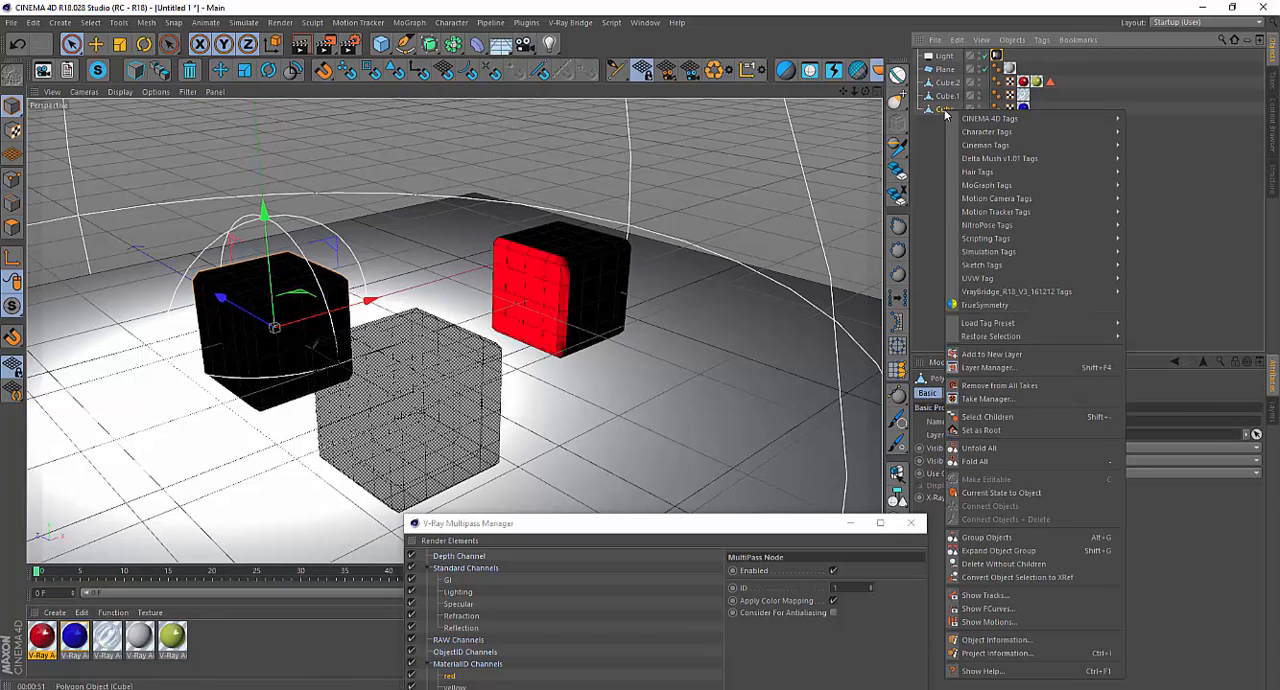
pyautogui.moveTo(1047, 293)
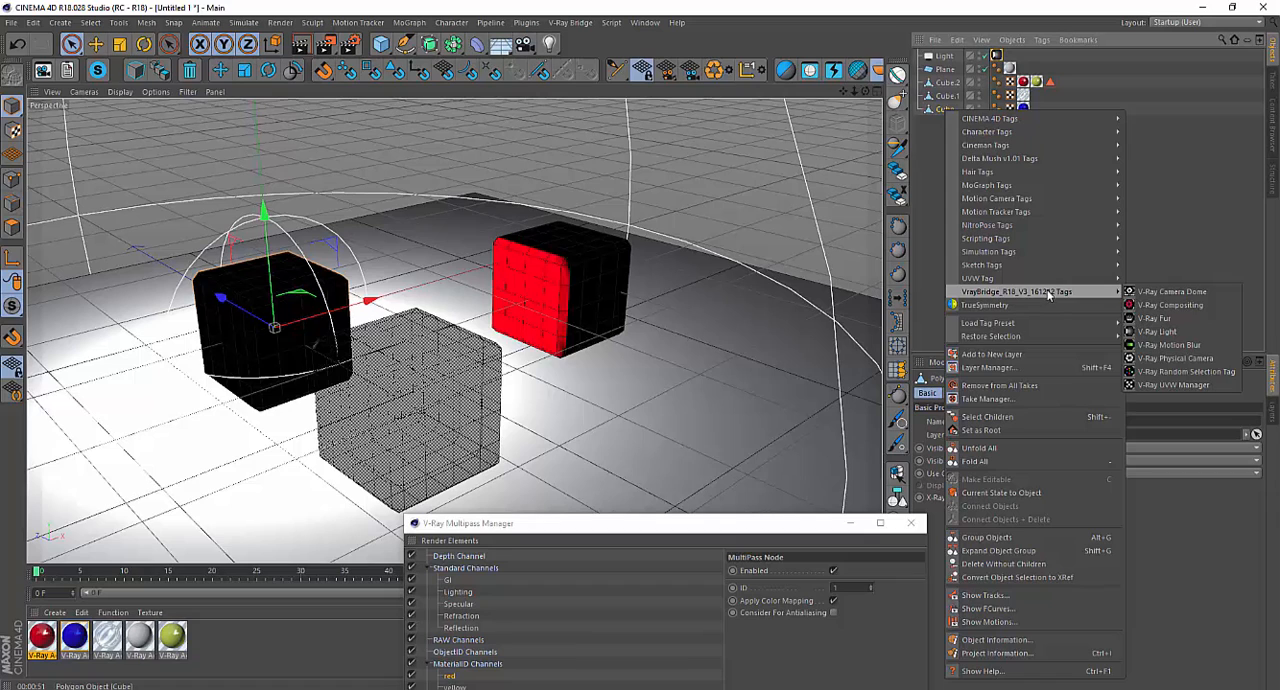
pyautogui.click(1185, 305)
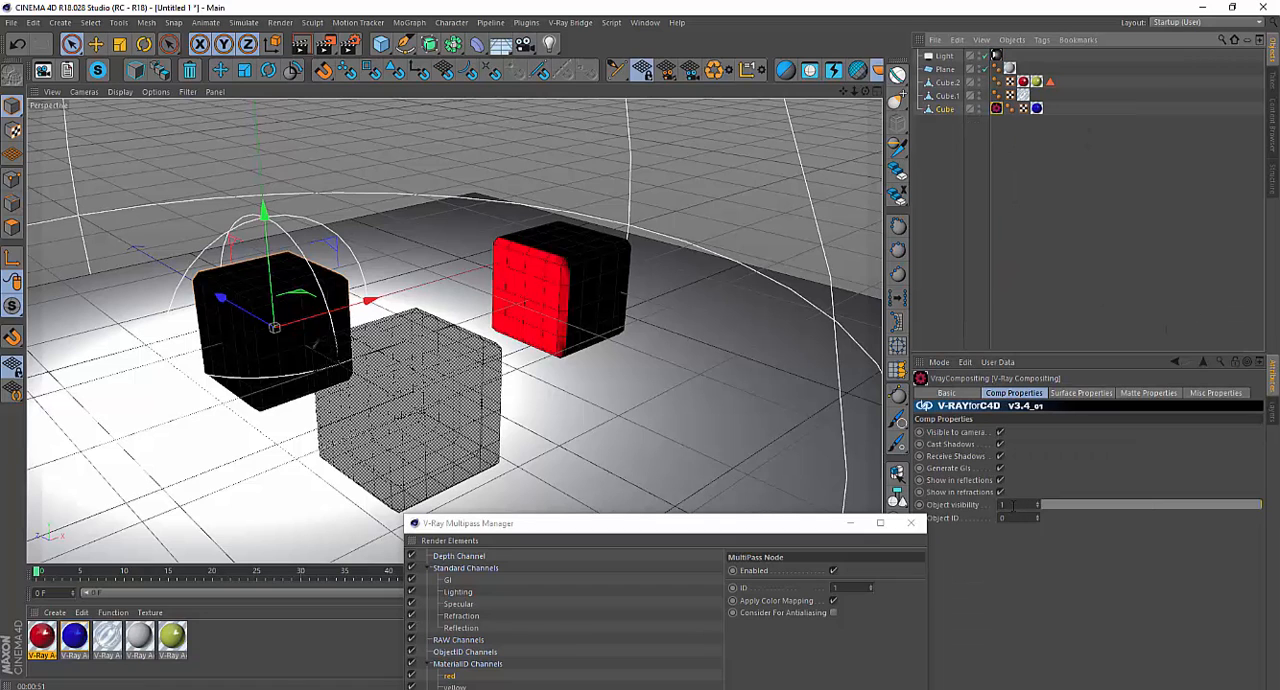
pyautogui.doubleClick(1008, 505)
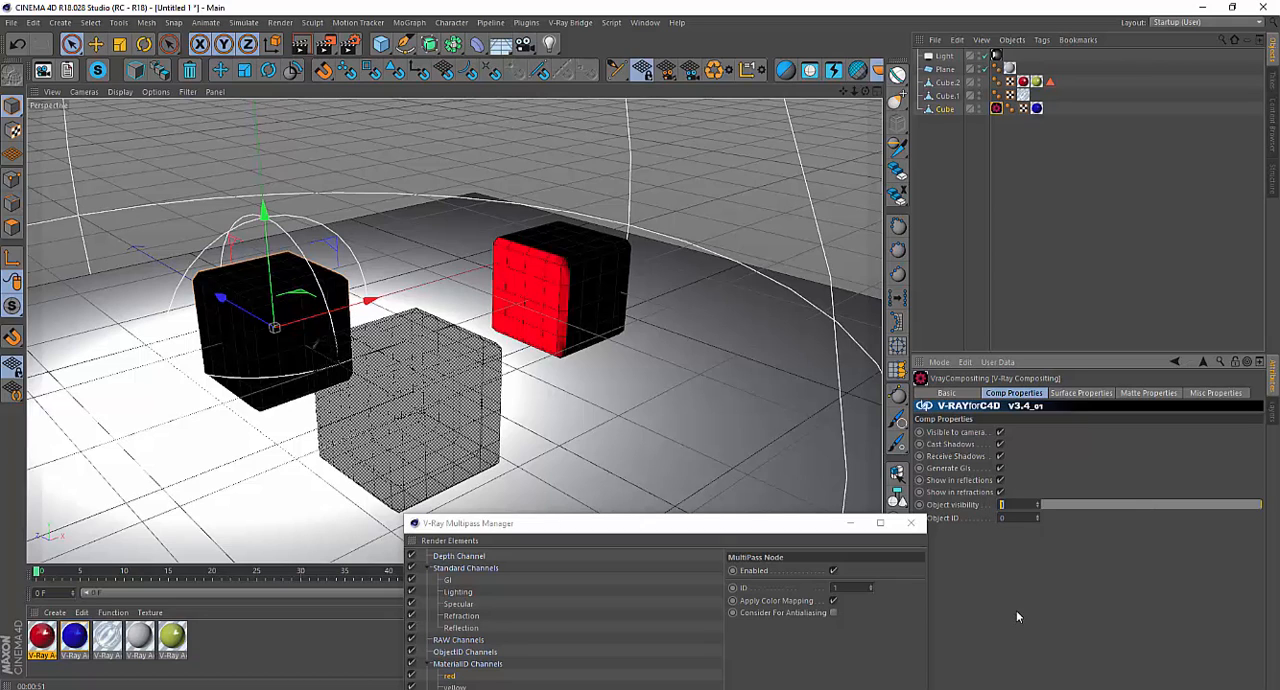
pyautogui.write('4')
# Add a single Object Select pass to the ObjectID Channels in the V-Ray Multipass Manager.
pyautogui.moveTo(760, 530); pyautogui.dragTo(878, 214)
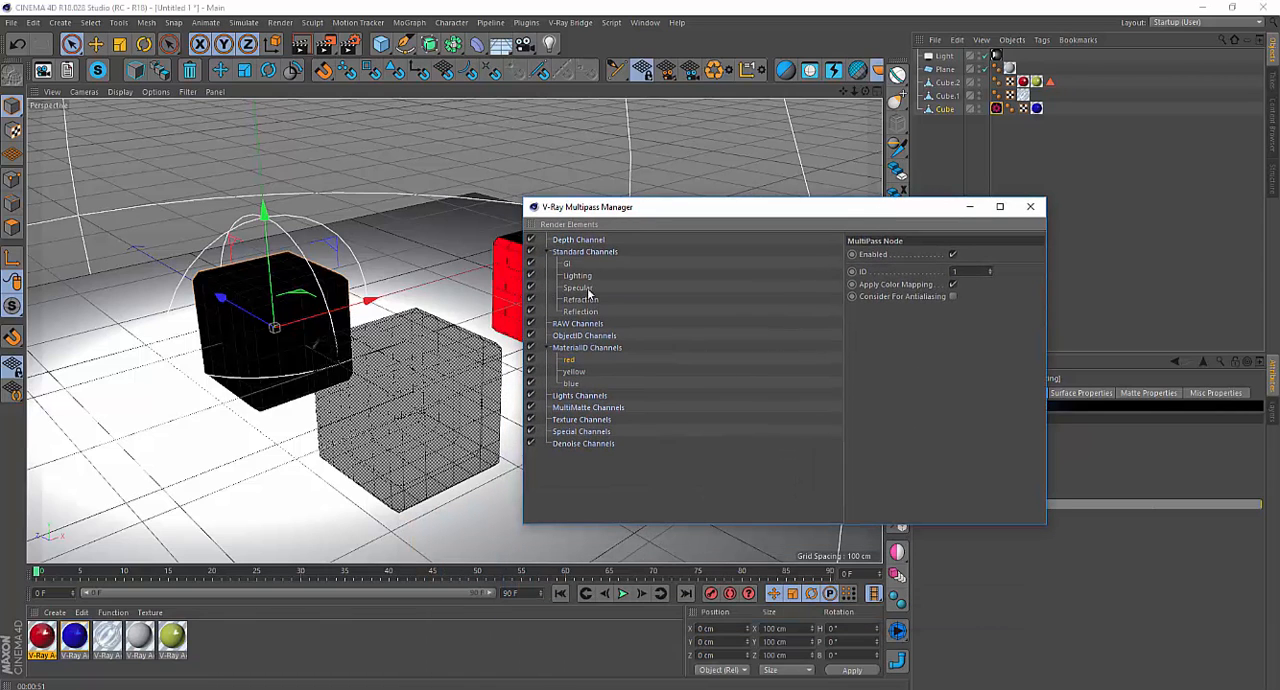
pyautogui.click(569, 224)
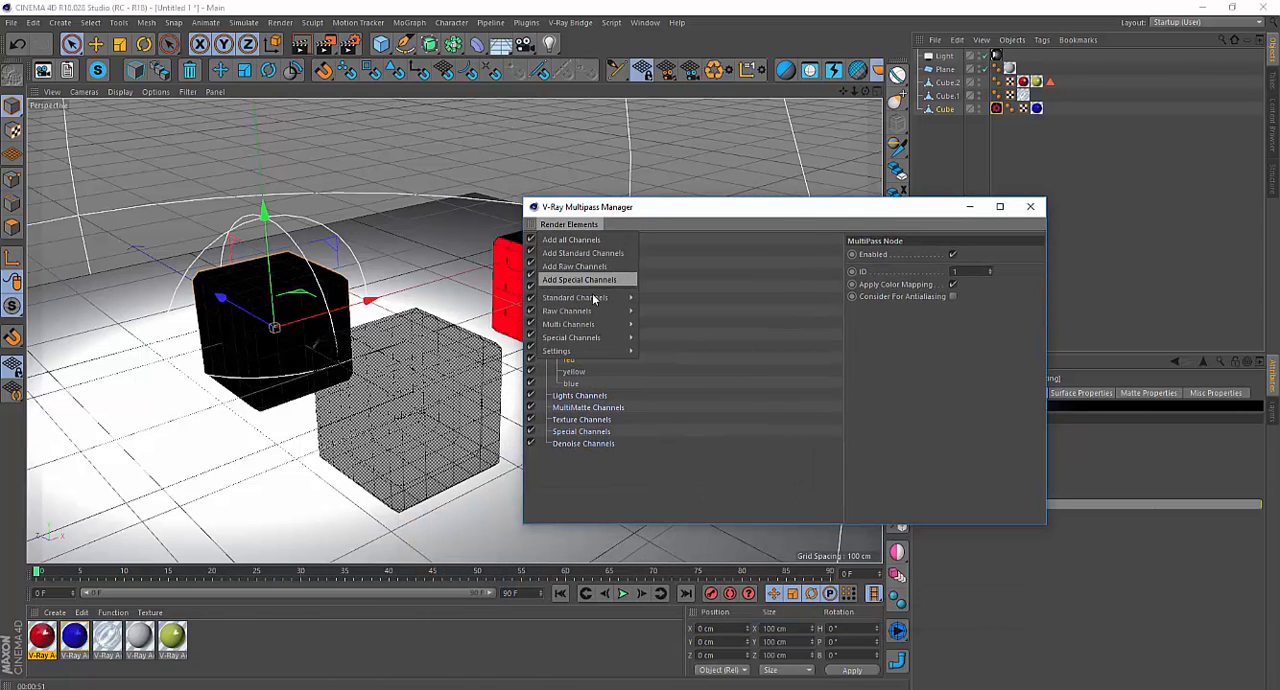
pyautogui.moveTo(603, 325)
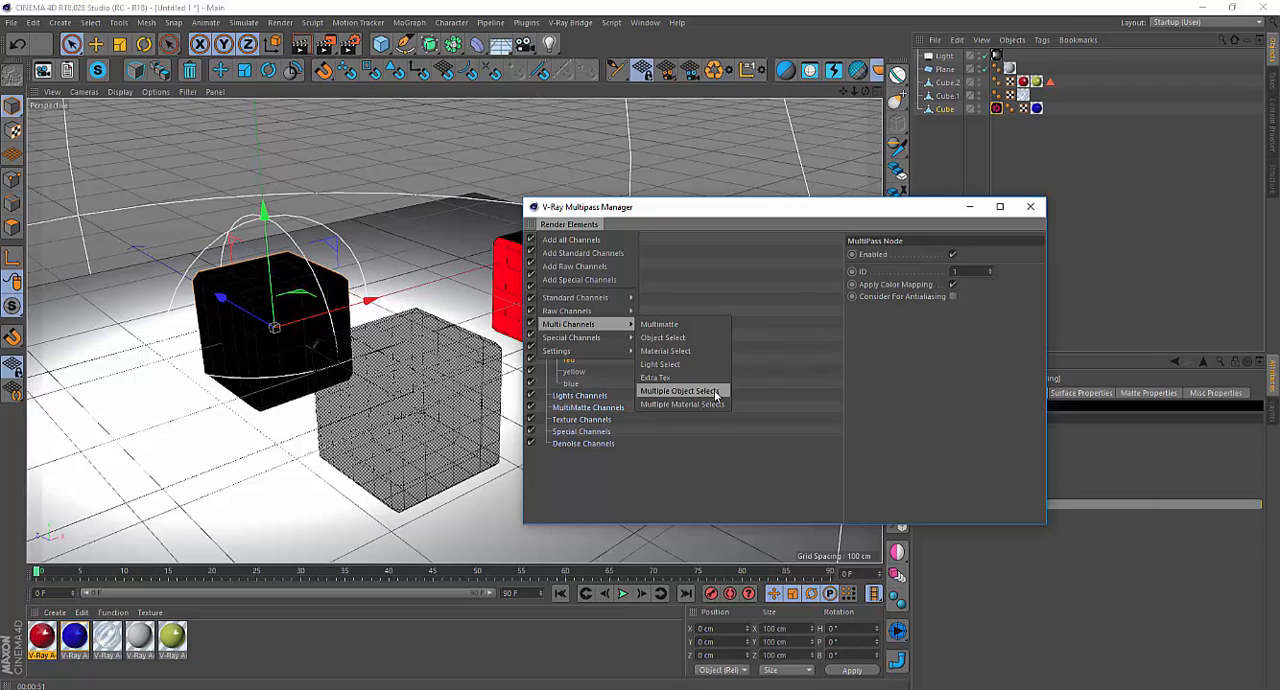
pyautogui.click(688, 338)
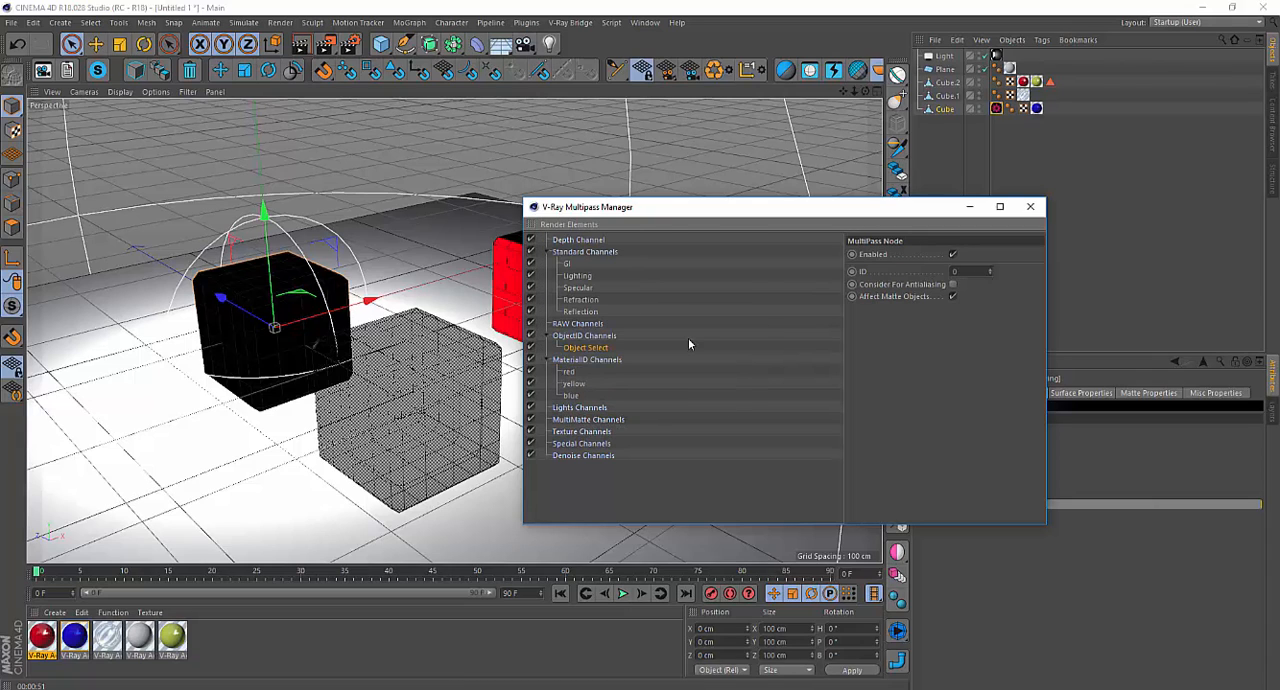
# Rename the Object Select pass to "blue box" and set its ID to 4.
pyautogui.doubleClick(594, 348)
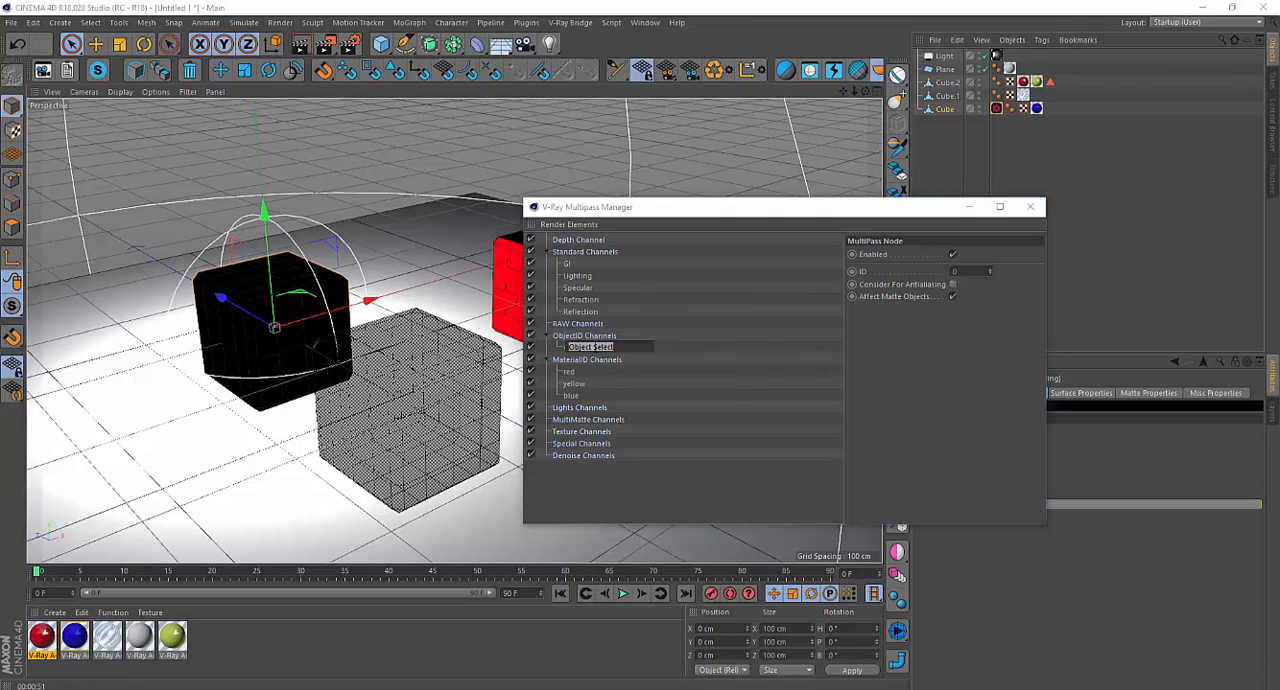
pyautogui.write('blue box')
pyautogui.press('Return')
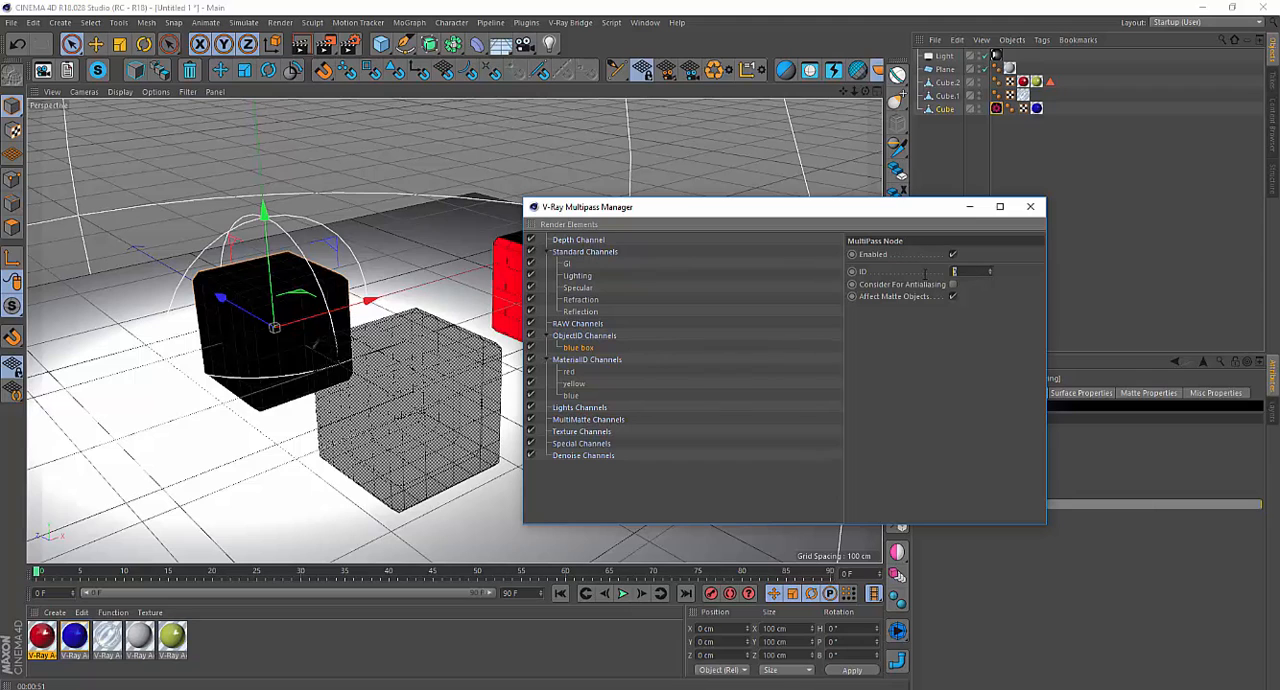
pyautogui.click(1079, 535)
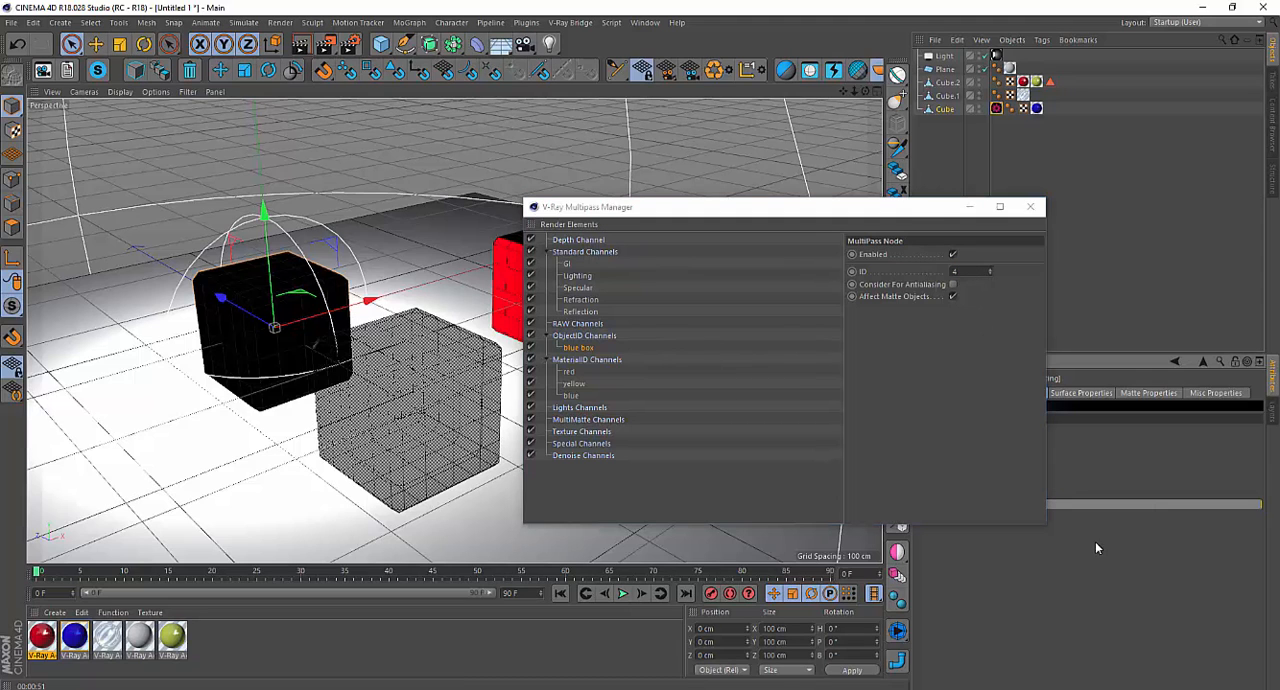
# Set the Object ID of the blue cube's V-Ray Compositing tag to 4, and close the V-Ray Multipass Manager.
pyautogui.moveTo(904, 207); pyautogui.dragTo(686, 198)
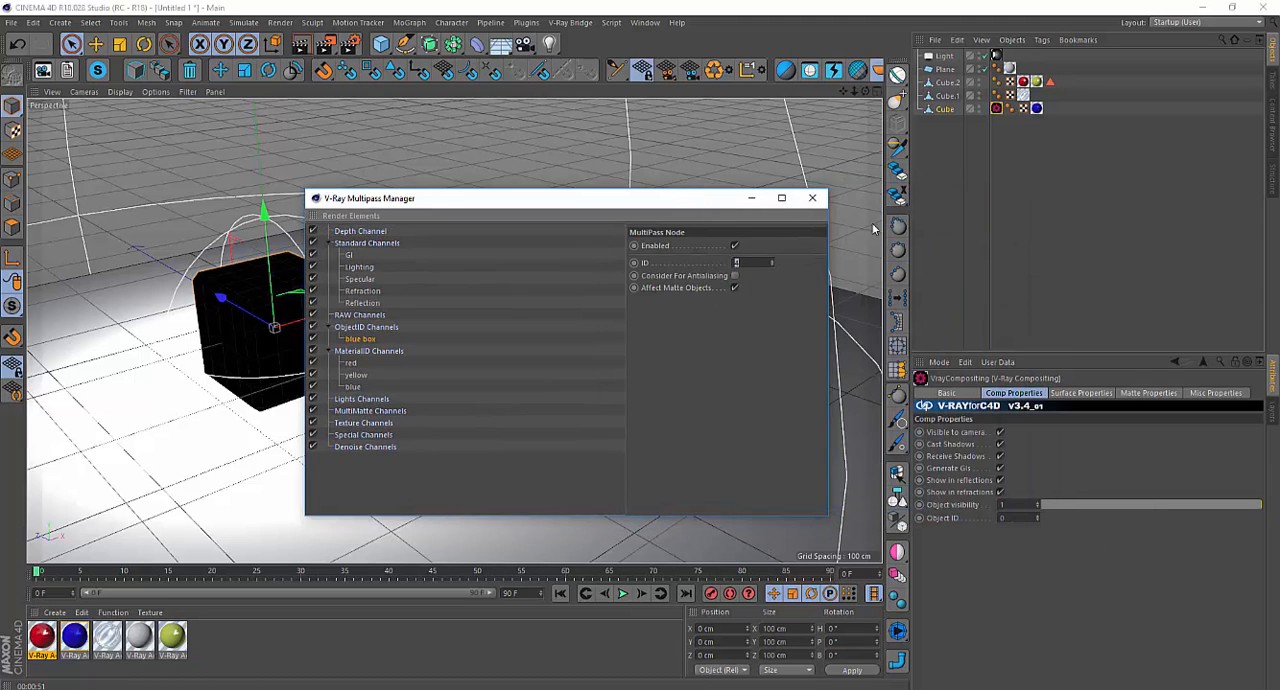
pyautogui.click(998, 109)
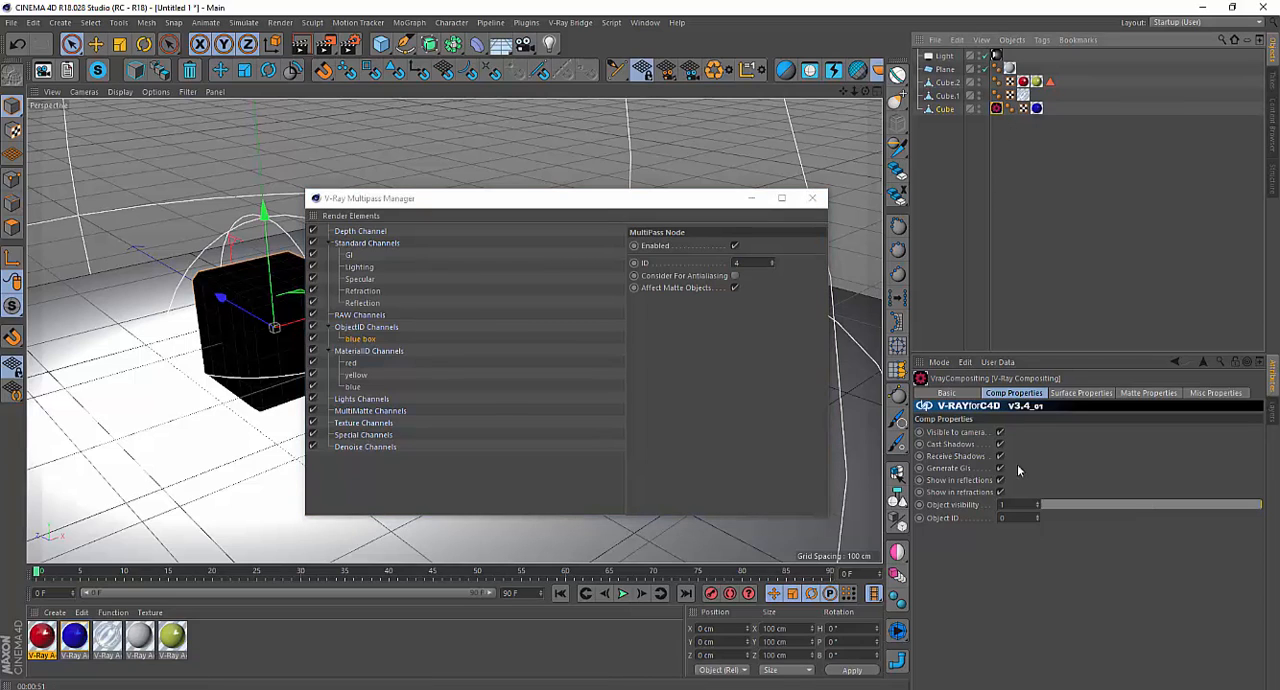
pyautogui.click(1026, 517)
pyautogui.write('4')
pyautogui.press('Return')
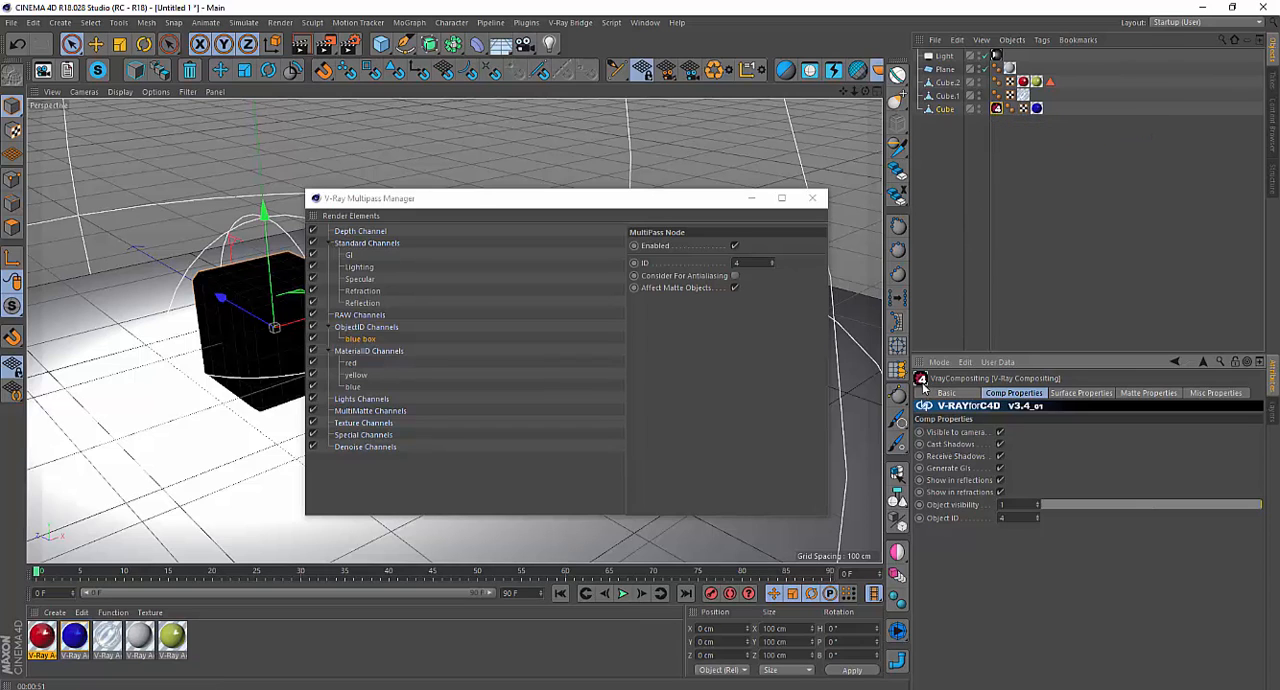
pyautogui.moveTo(643, 198); pyautogui.dragTo(842, 213)
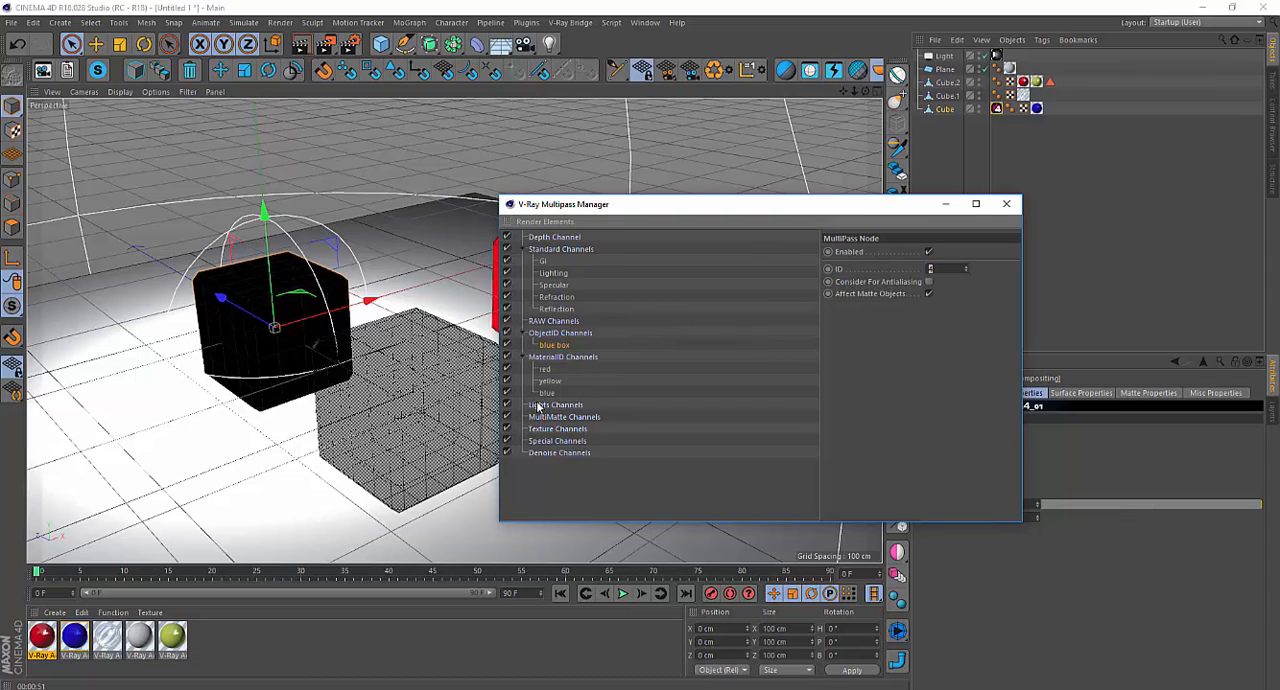
pyautogui.click(1006, 204)
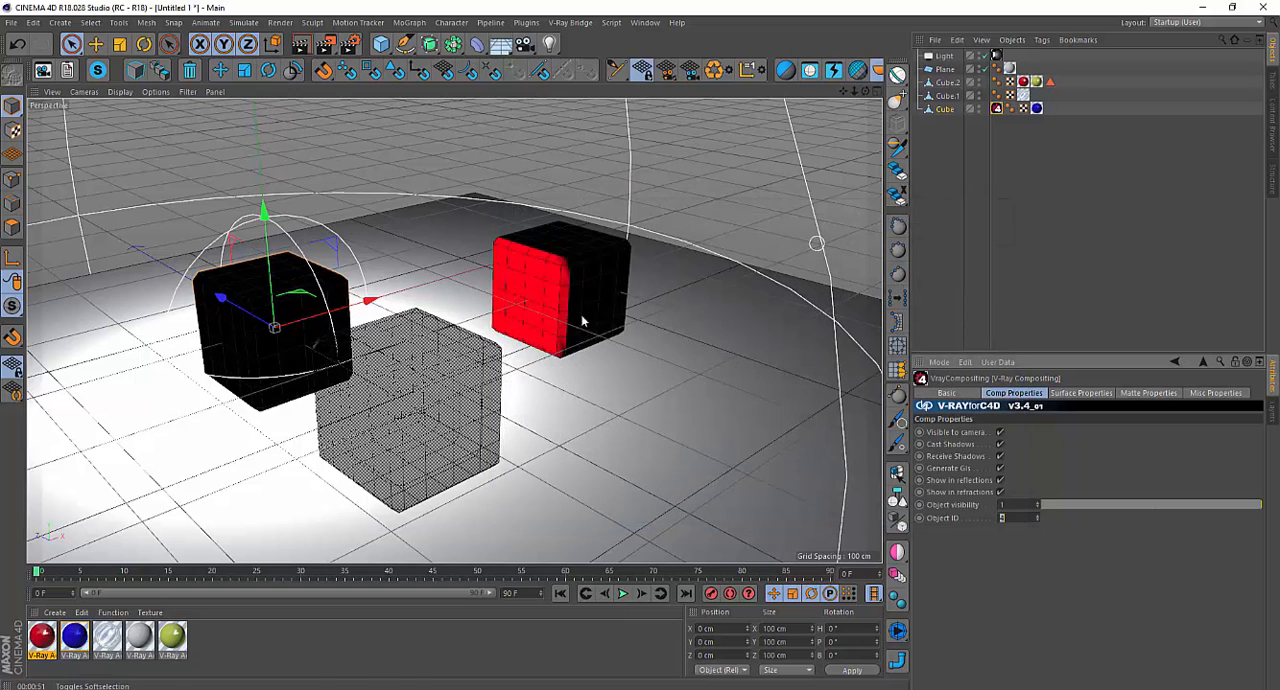
# Enable Show VFB Window in the V-Ray Bridge render options, and render the scene to the Picture Viewer.
pyautogui.click(350, 44)
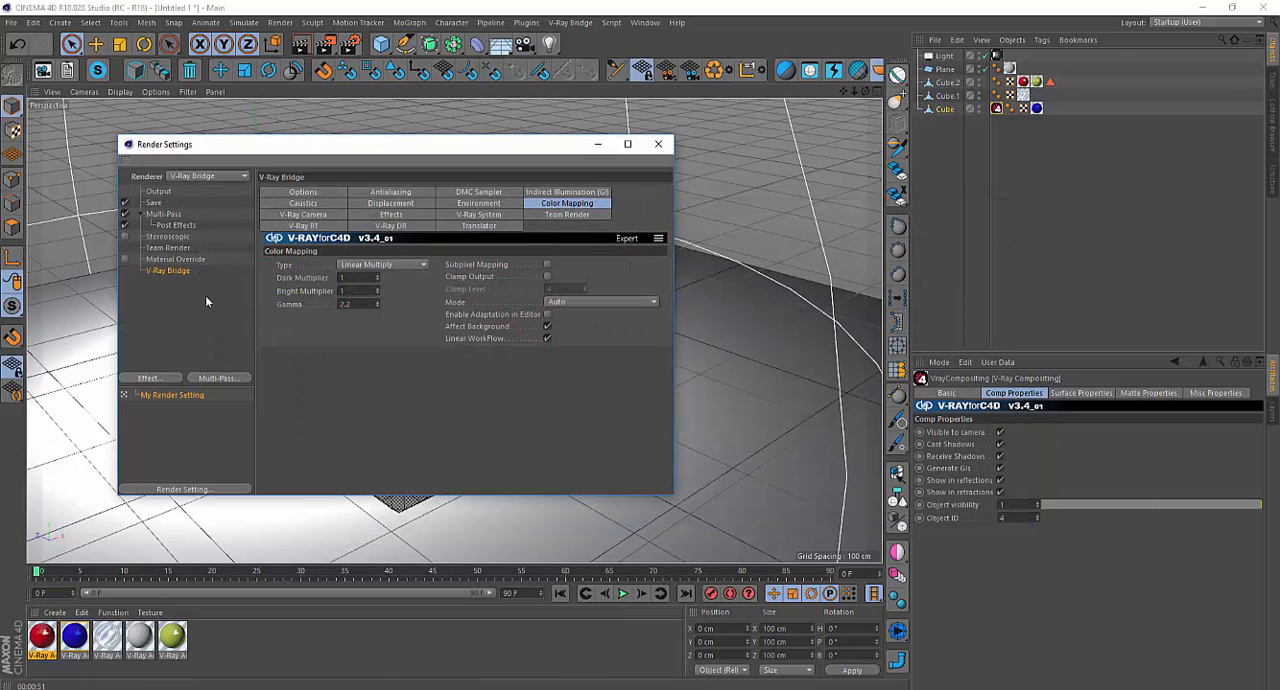
pyautogui.click(566, 192)
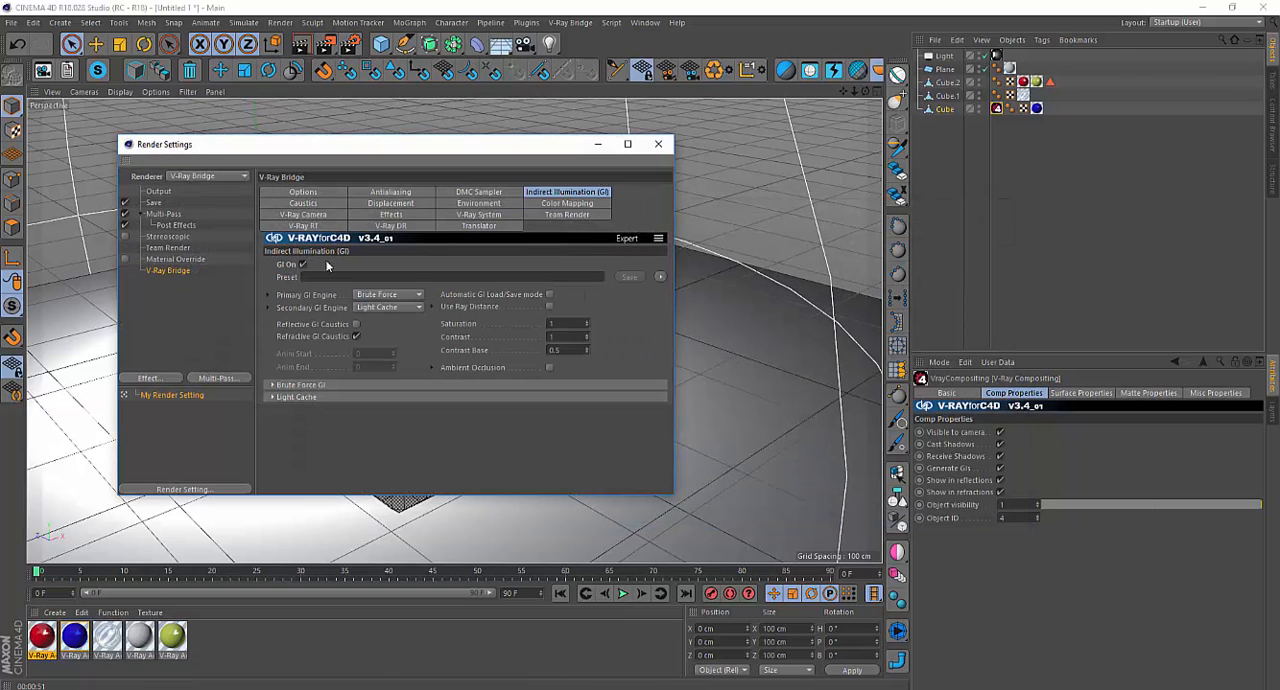
pyautogui.click(307, 193)
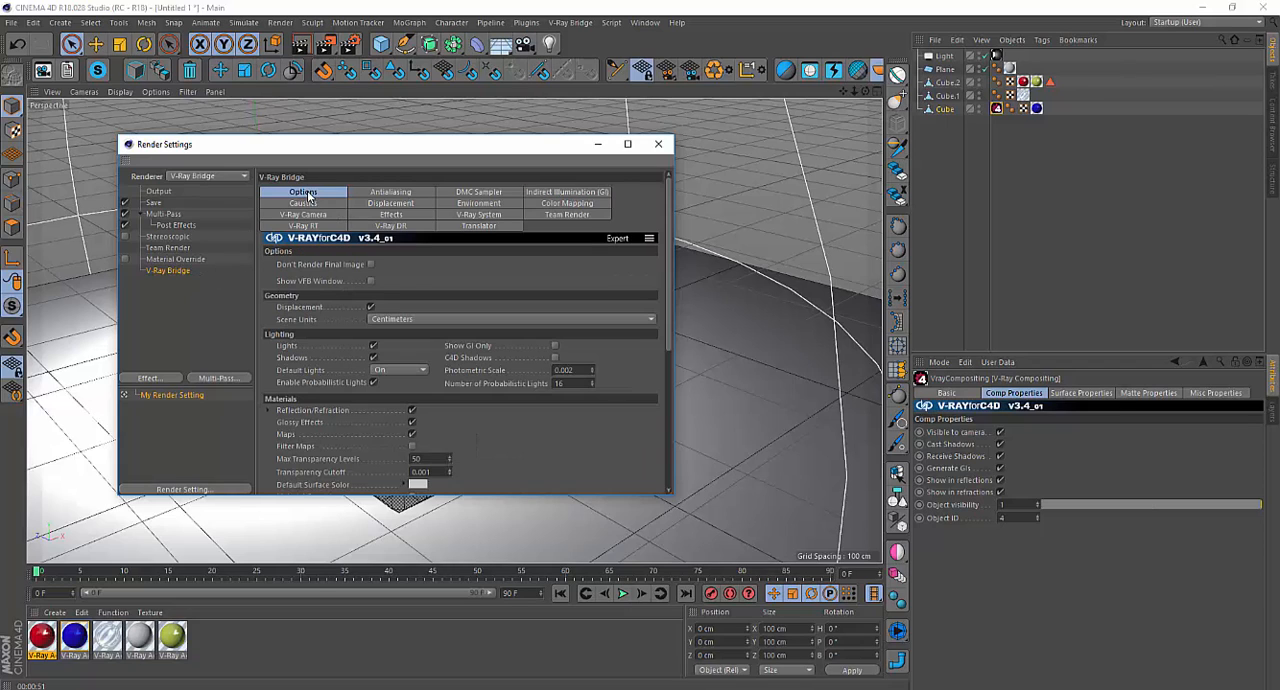
pyautogui.click(371, 282)
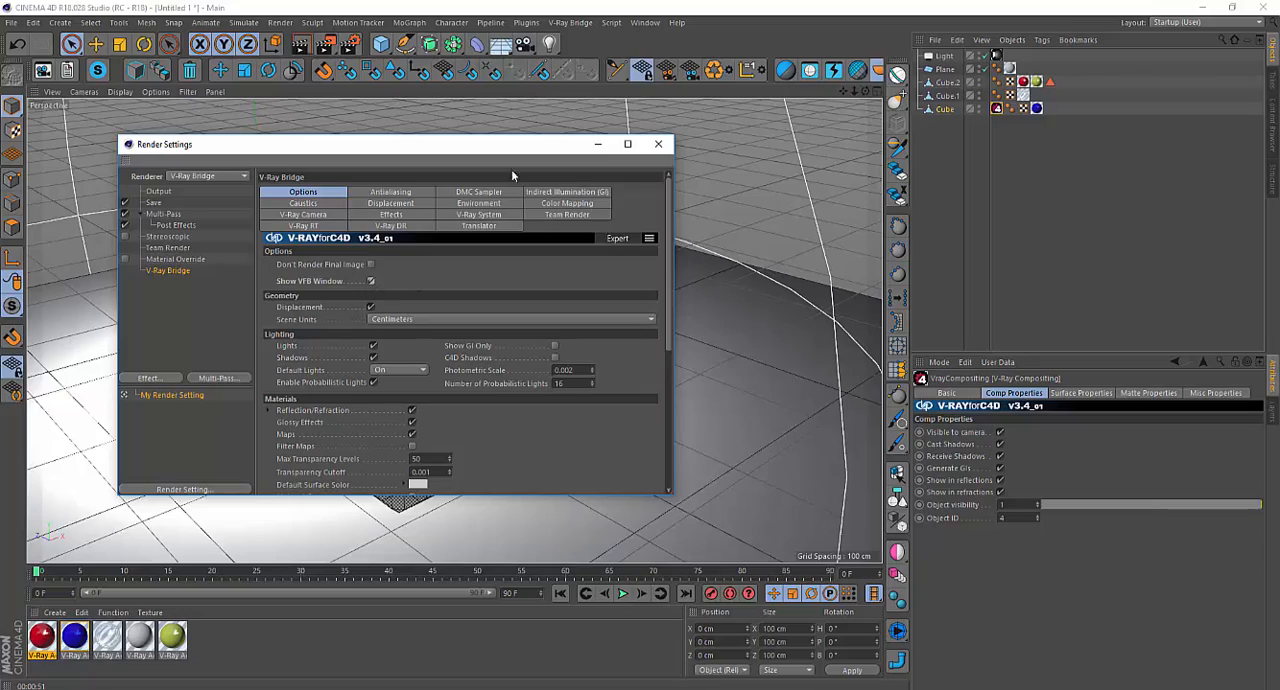
pyautogui.click(328, 46)
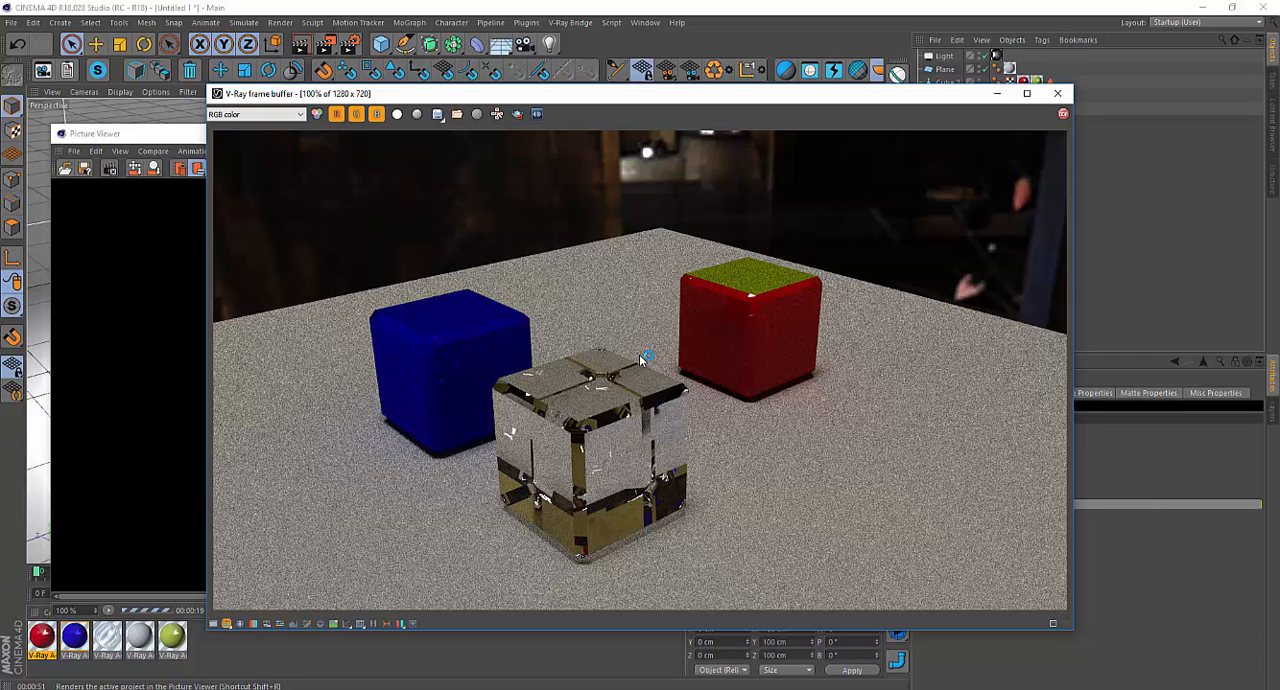
# Examine the Color Mapping options and the available Mode choices in the V-Ray Bridge render settings.
pyautogui.click(350, 45)
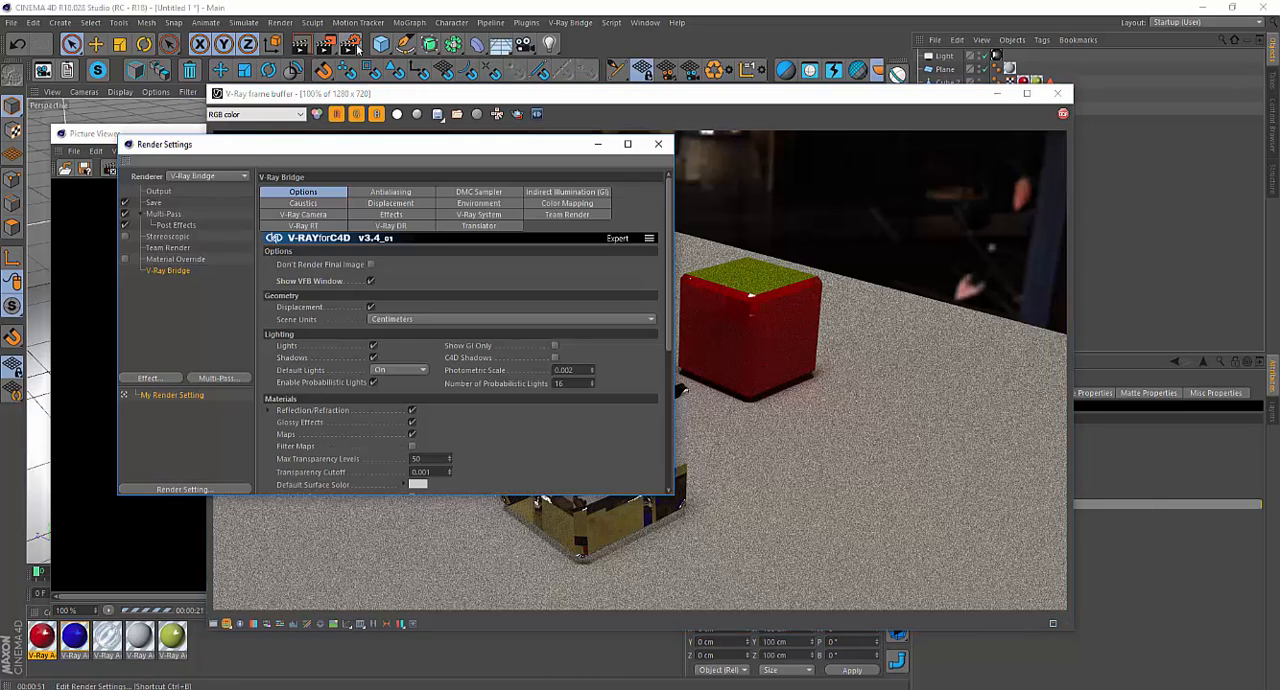
pyautogui.click(553, 205)
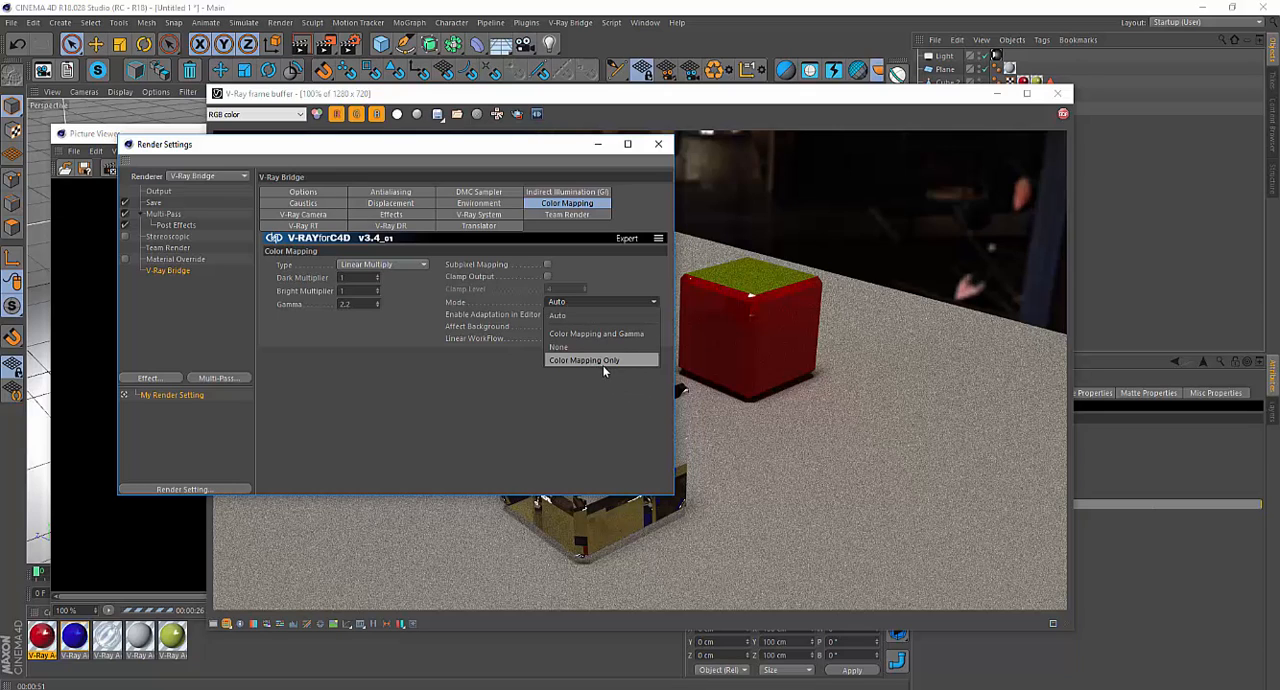
pyautogui.click(624, 404)
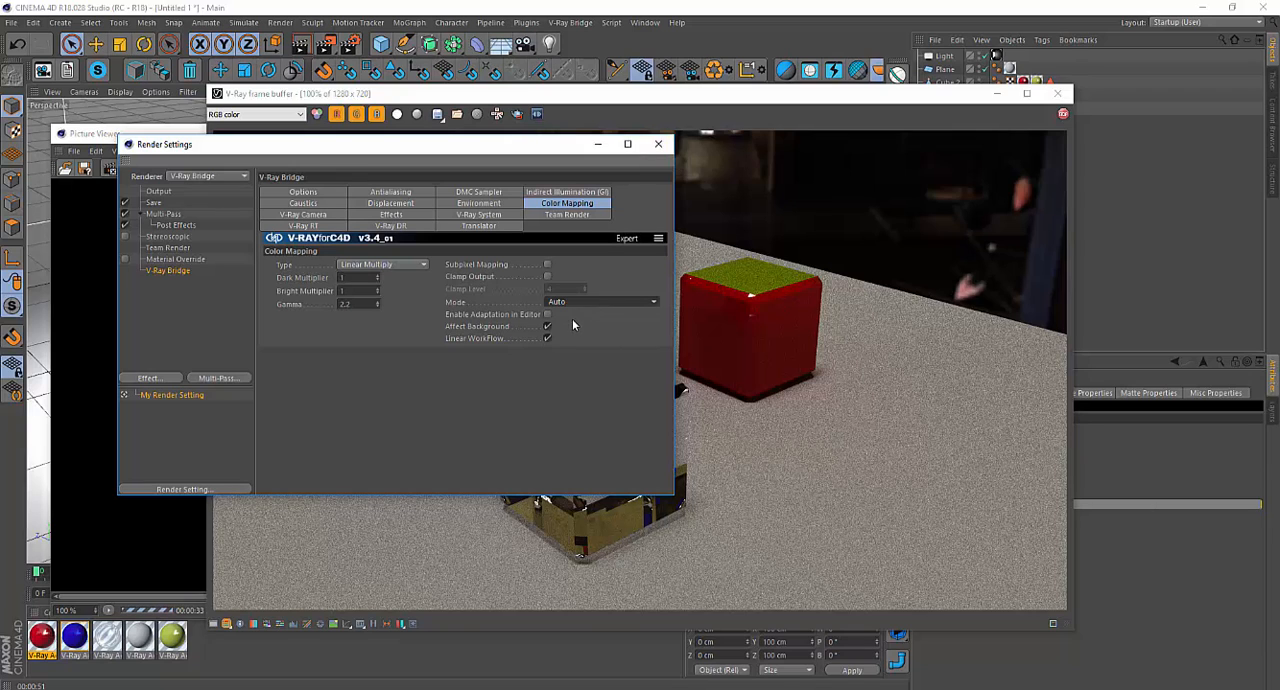
pyautogui.click(658, 144)
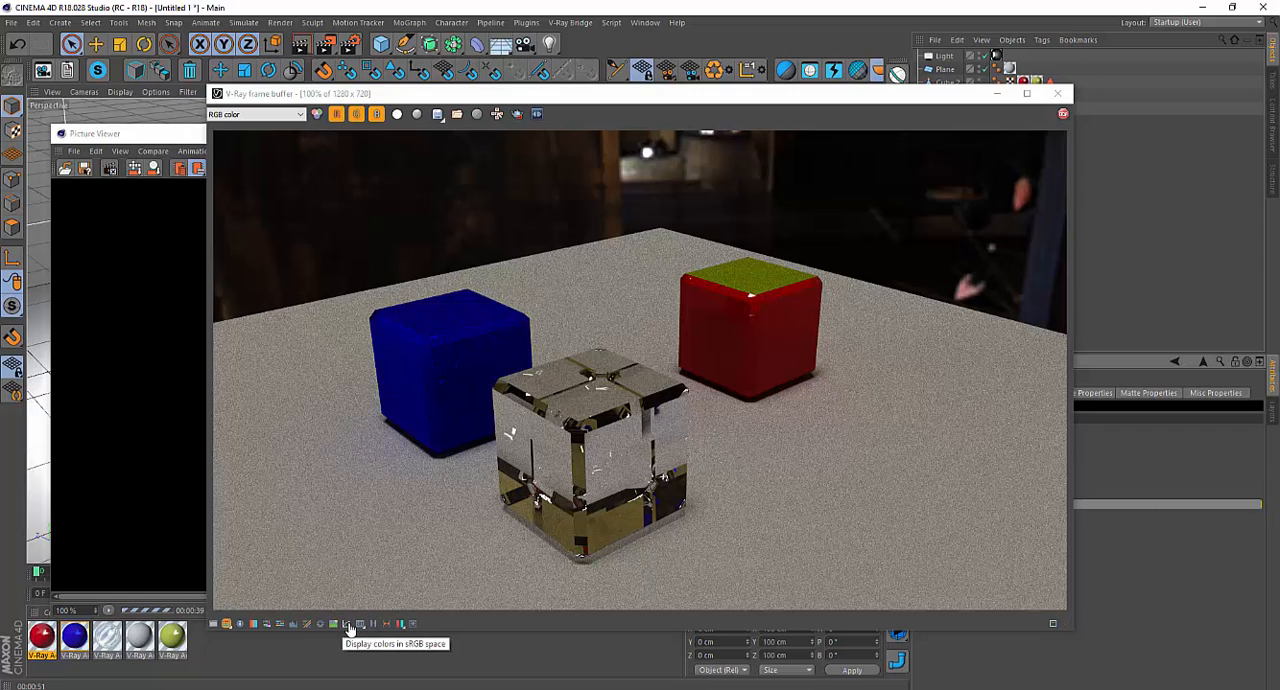
# Display the frame buffer in sRGB space and save all image channels to separate OpenEXR files as boxes.Diffuse.exr, replacing the existing file.
pyautogui.click(347, 624)
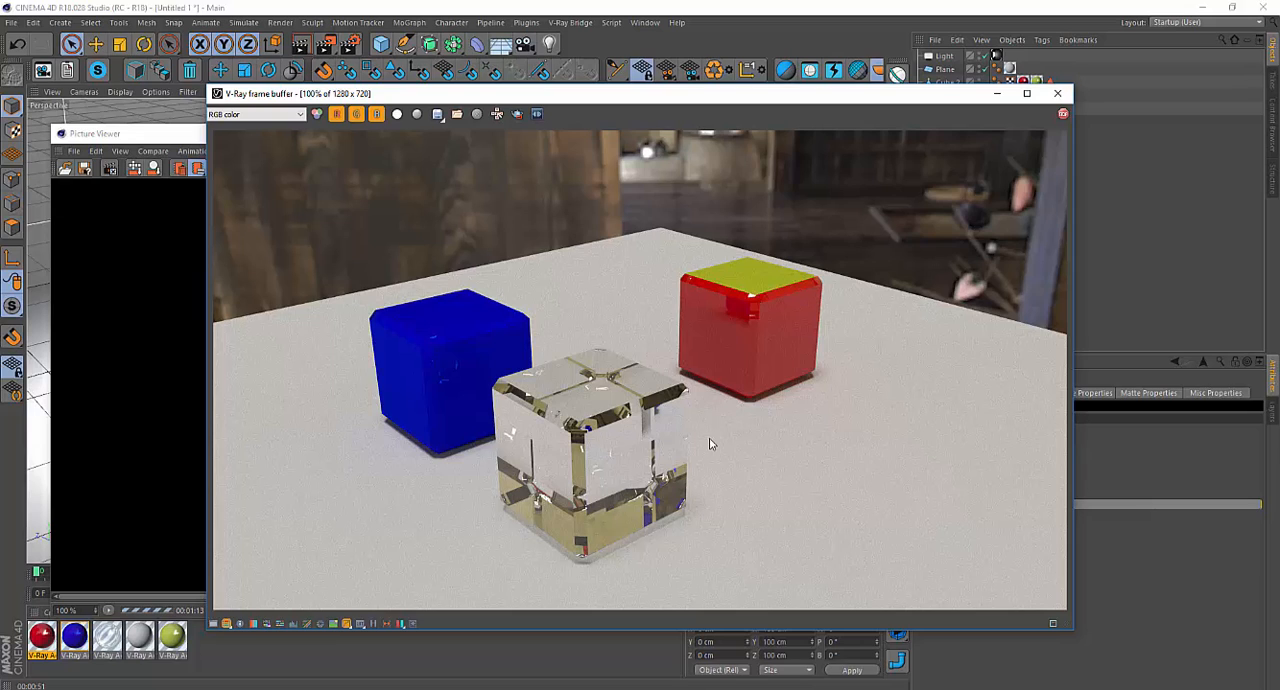
pyautogui.click(437, 114)
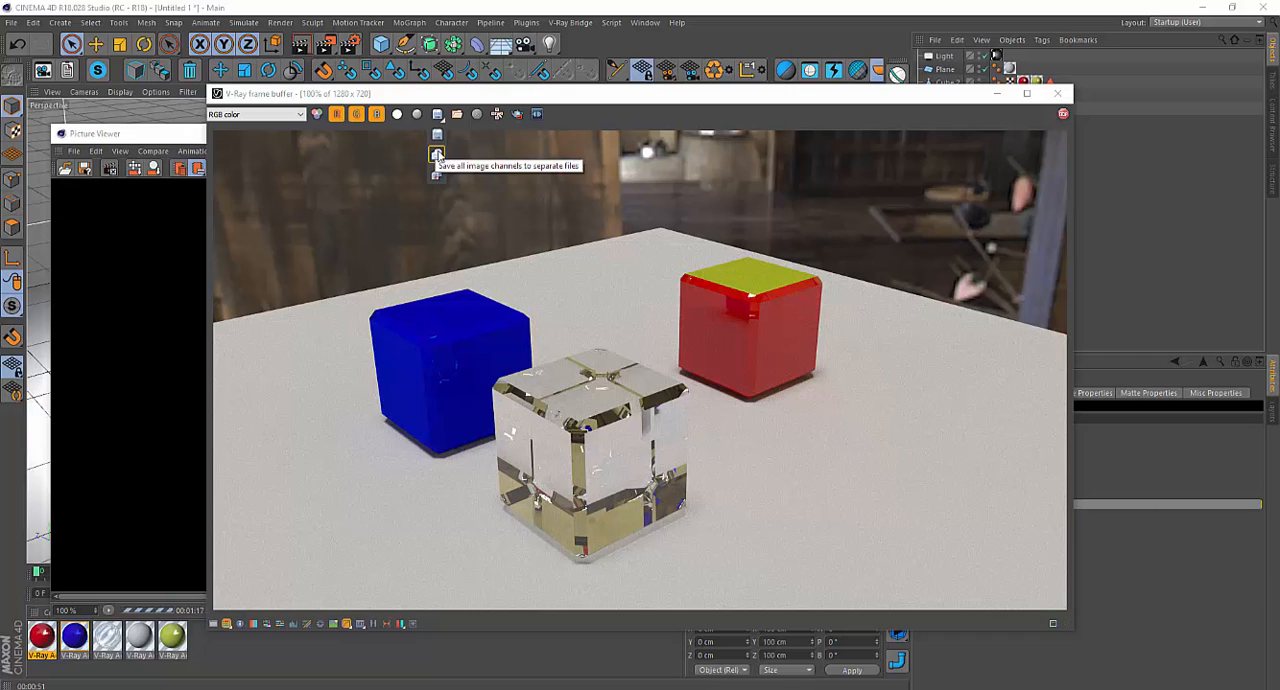
pyautogui.click(437, 153)
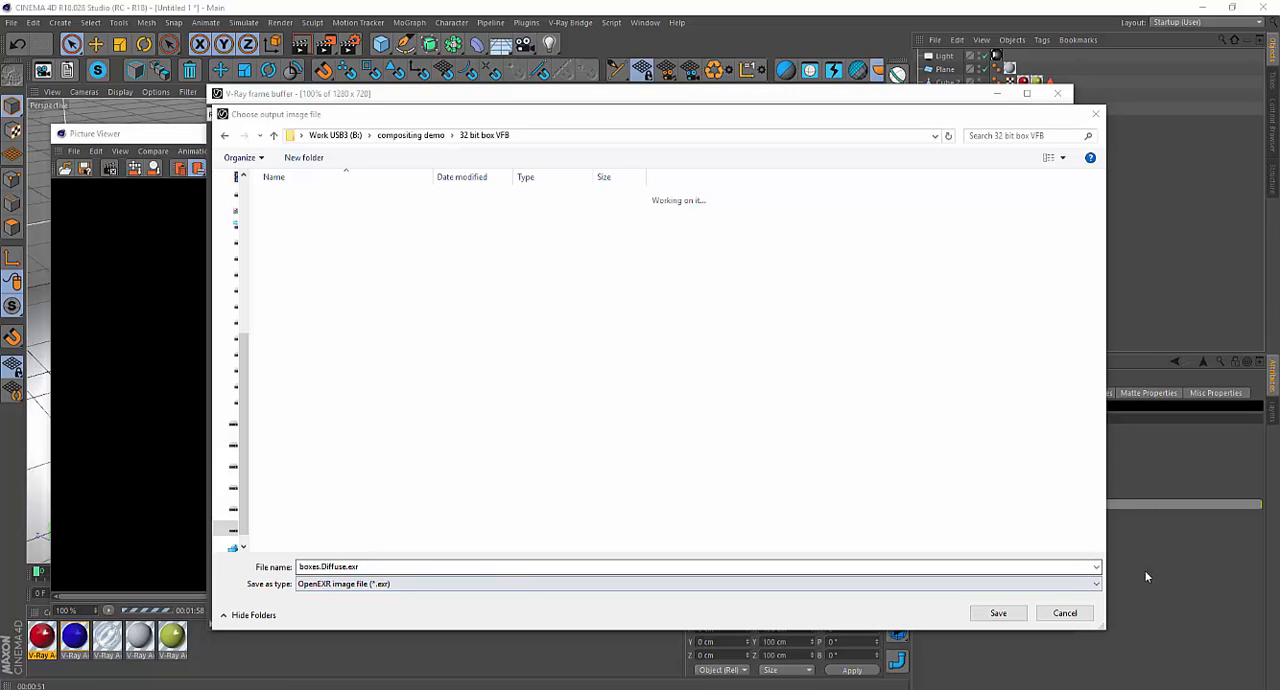
pyautogui.click(997, 612)
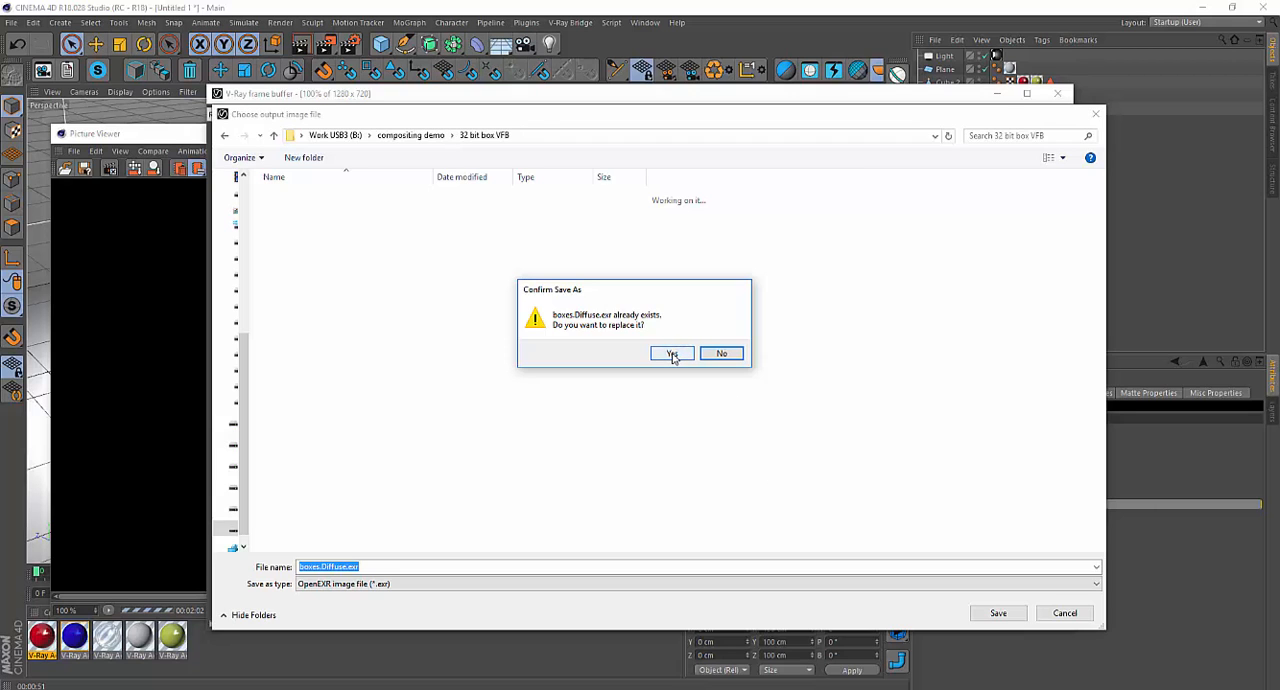
pyautogui.click(672, 354)
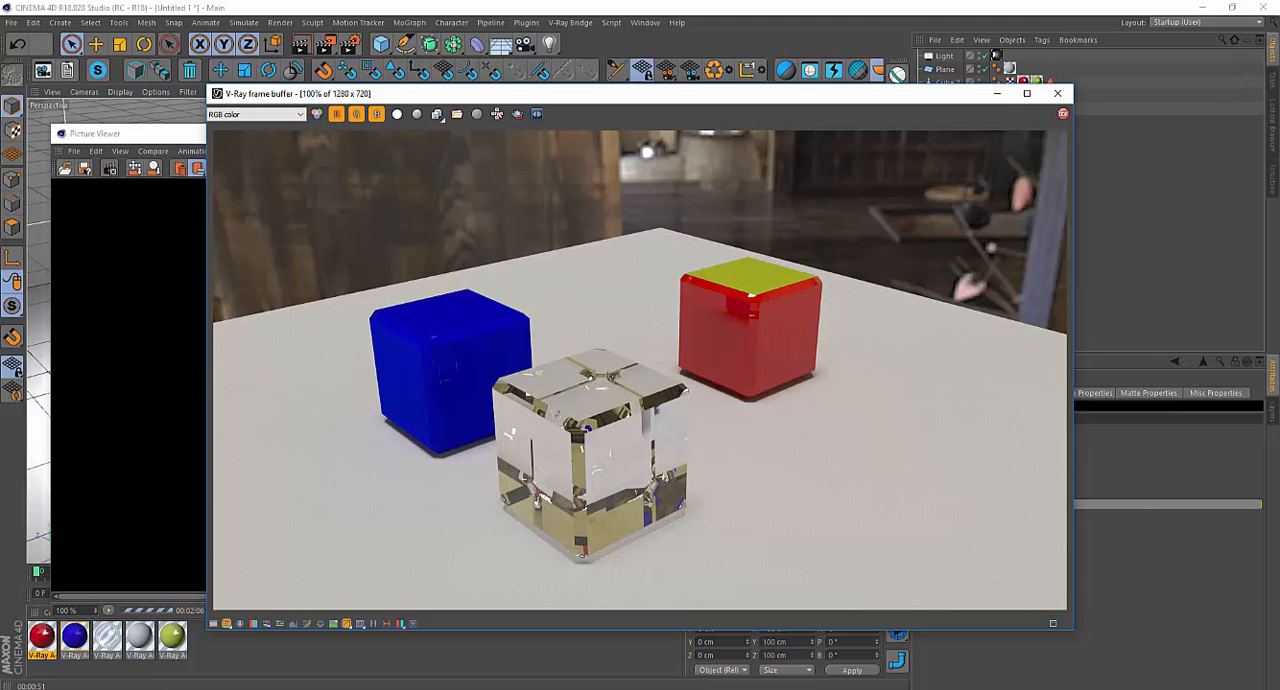
# Switch to Photoshop and start loading files into a stack, browsing the 32 bit box VFB folder.
pyautogui.click(790, 688)
pyautogui.click(811, 581)
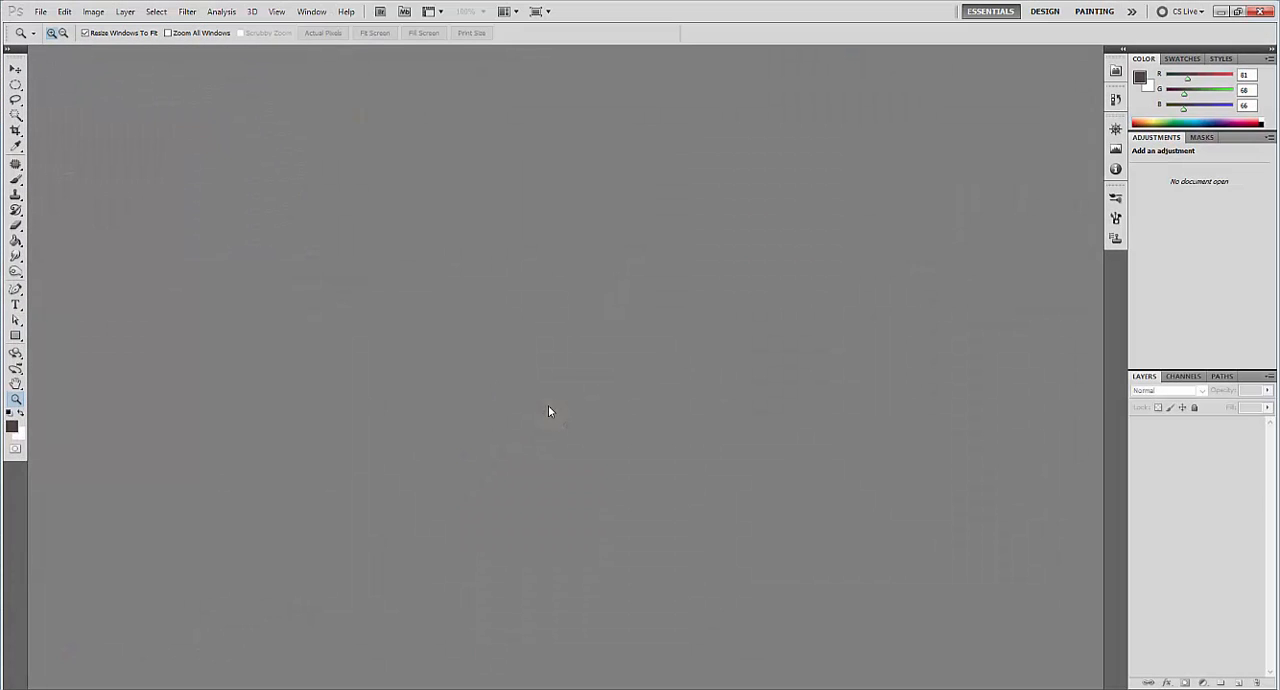
pyautogui.click(40, 11)
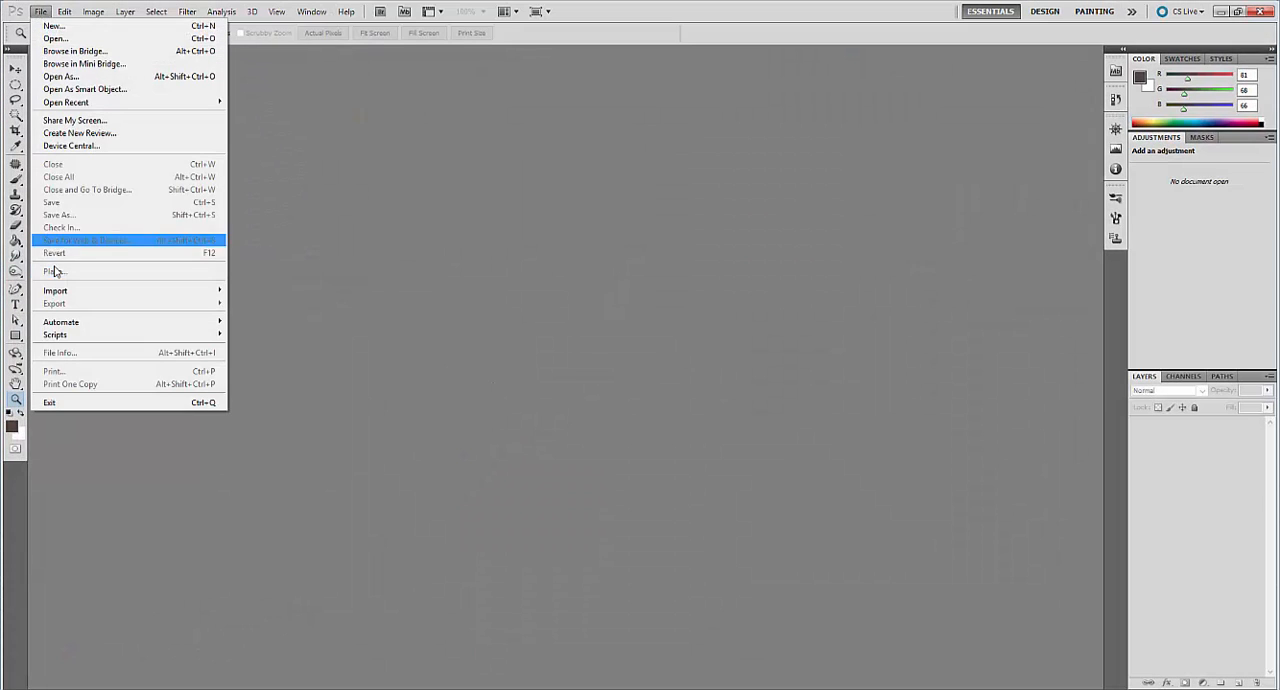
pyautogui.moveTo(131, 335)
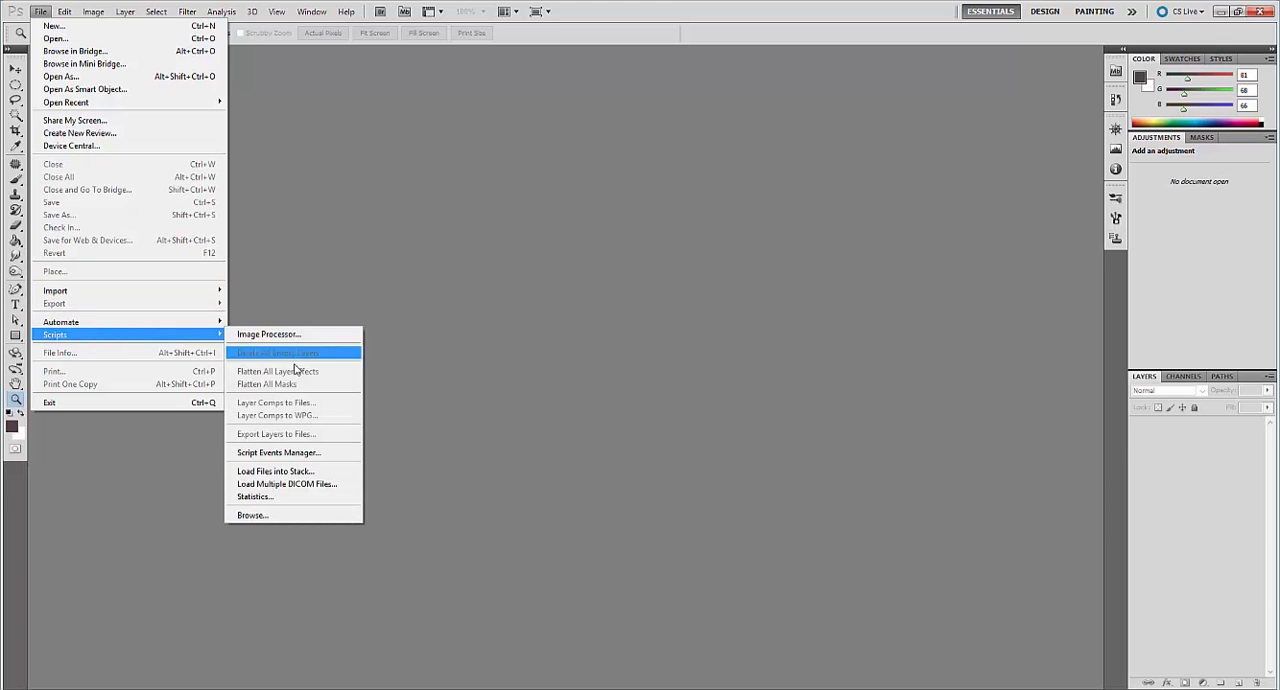
pyautogui.click(320, 471)
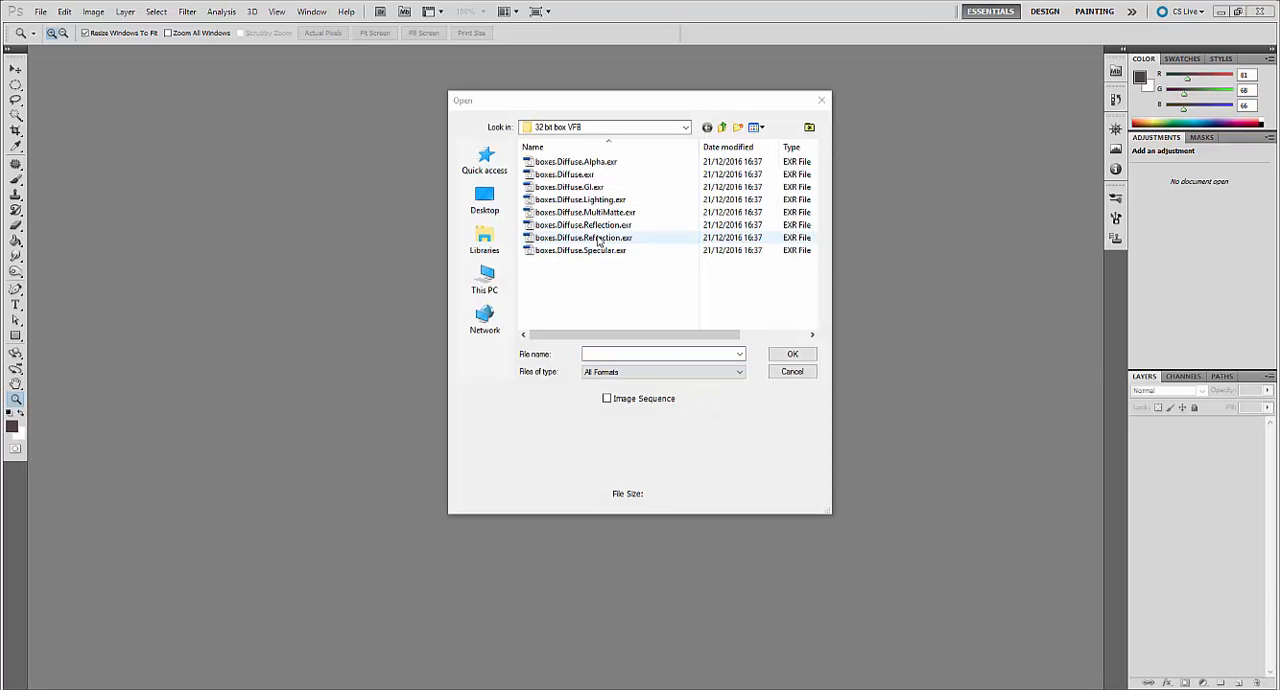
pyautogui.click(594, 226)
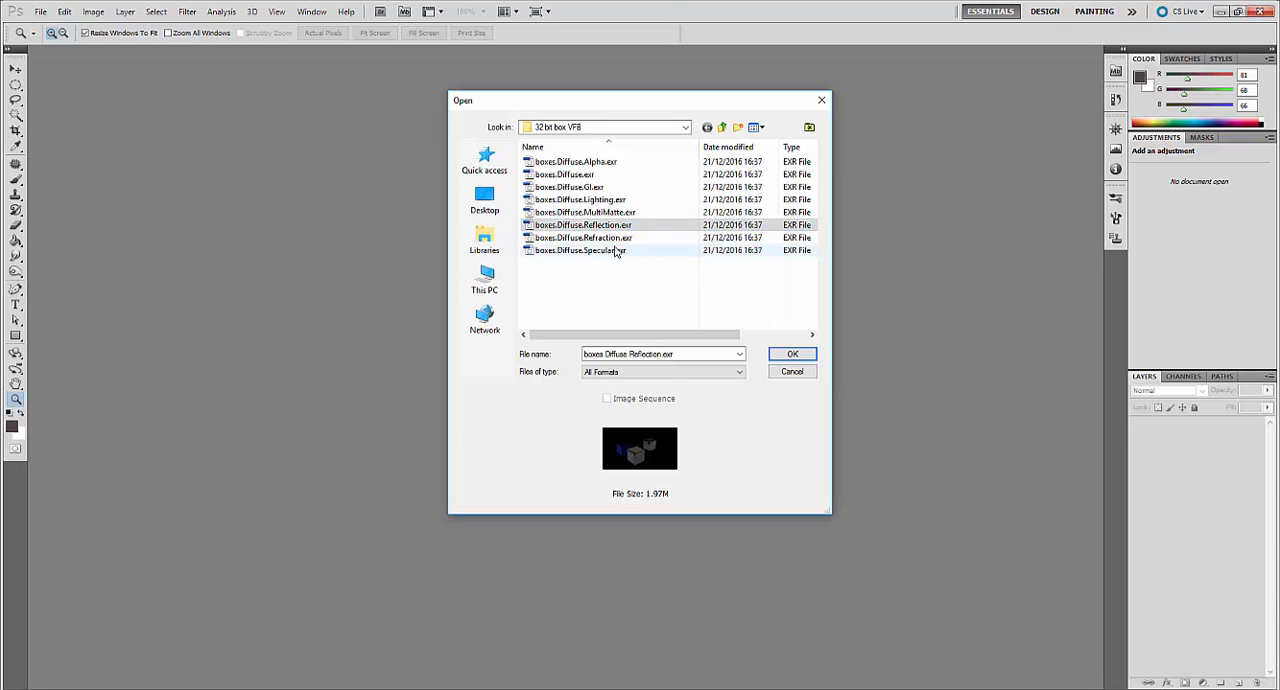
pyautogui.click(610, 249)
pyautogui.keyDown('ctrl'); pyautogui.click(606, 238); pyautogui.keyUp('ctrl')
pyautogui.keyDown('ctrl'); pyautogui.click(602, 227); pyautogui.keyUp('ctrl')
pyautogui.keyDown('ctrl'); pyautogui.moveTo(594, 213); pyautogui.dragTo(588, 202); pyautogui.keyUp('ctrl')
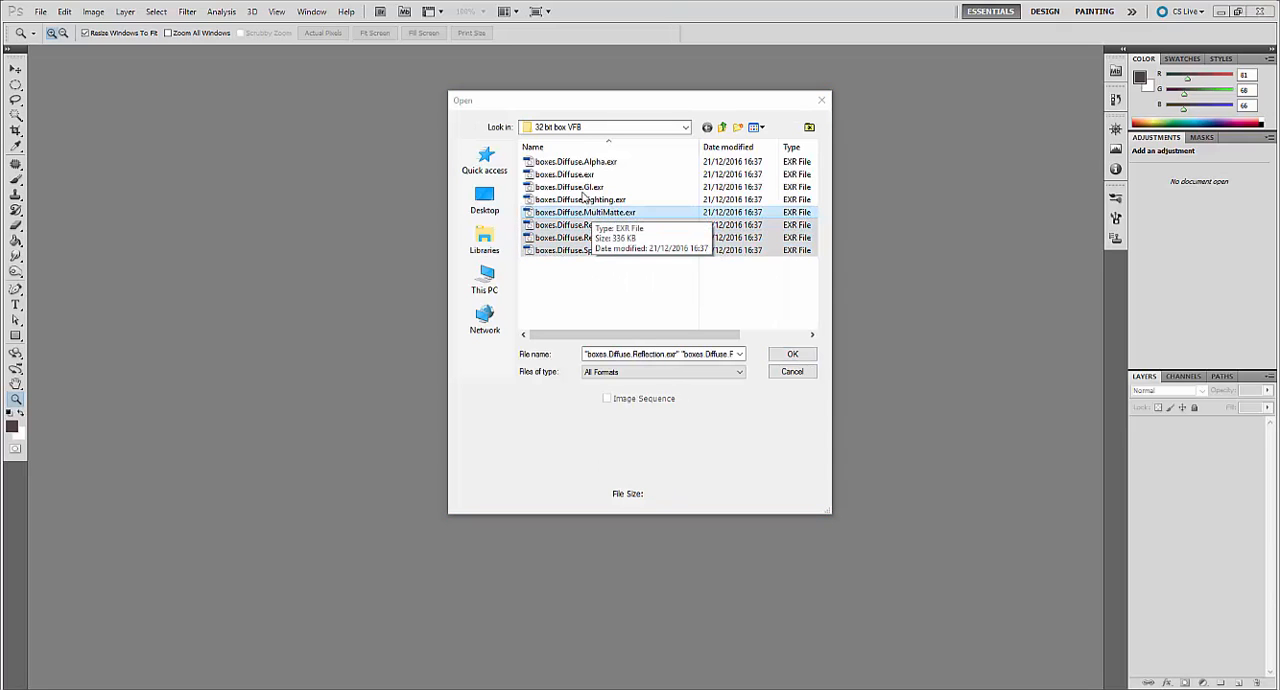
pyautogui.keyDown('ctrl'); pyautogui.click(582, 189); pyautogui.keyUp('ctrl')
pyautogui.hotkey('ctrl', 'z')
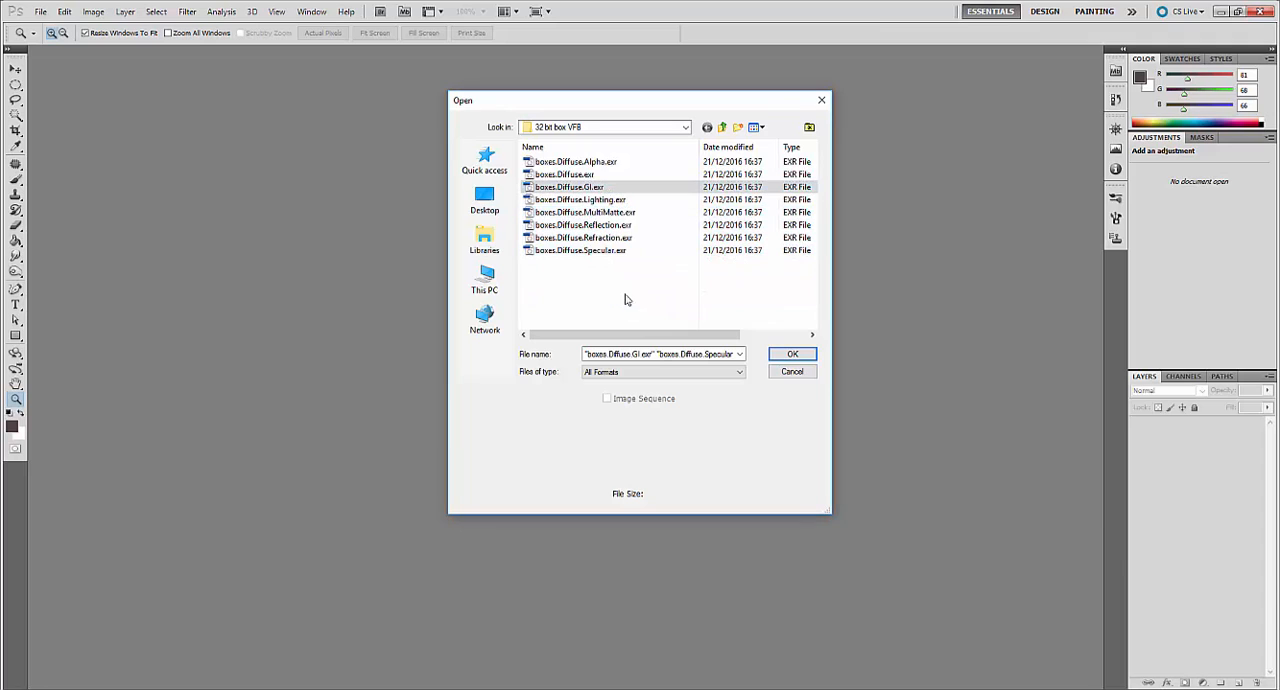
# Load all the boxes.Diffuse EXR files, from Alpha through Specular, as layers of one document.
pyautogui.click(590, 250)
pyautogui.keyDown('shift'); pyautogui.click(580, 163); pyautogui.keyUp('shift')
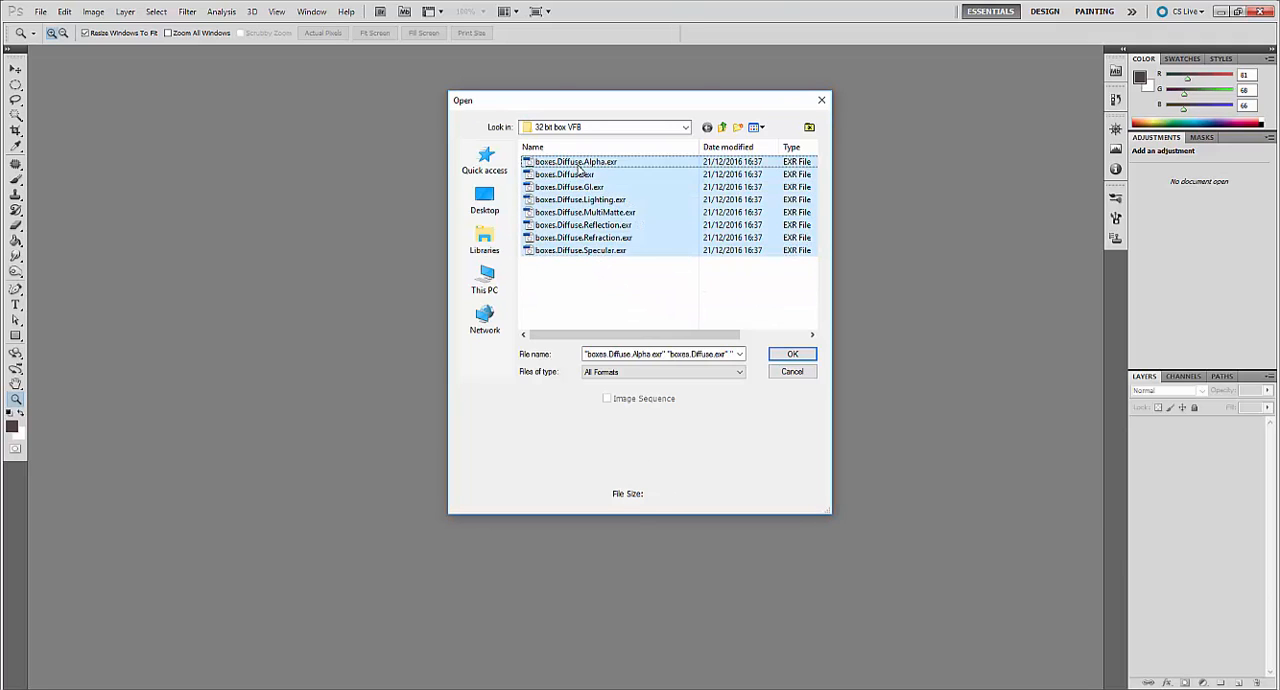
pyautogui.click(792, 354)
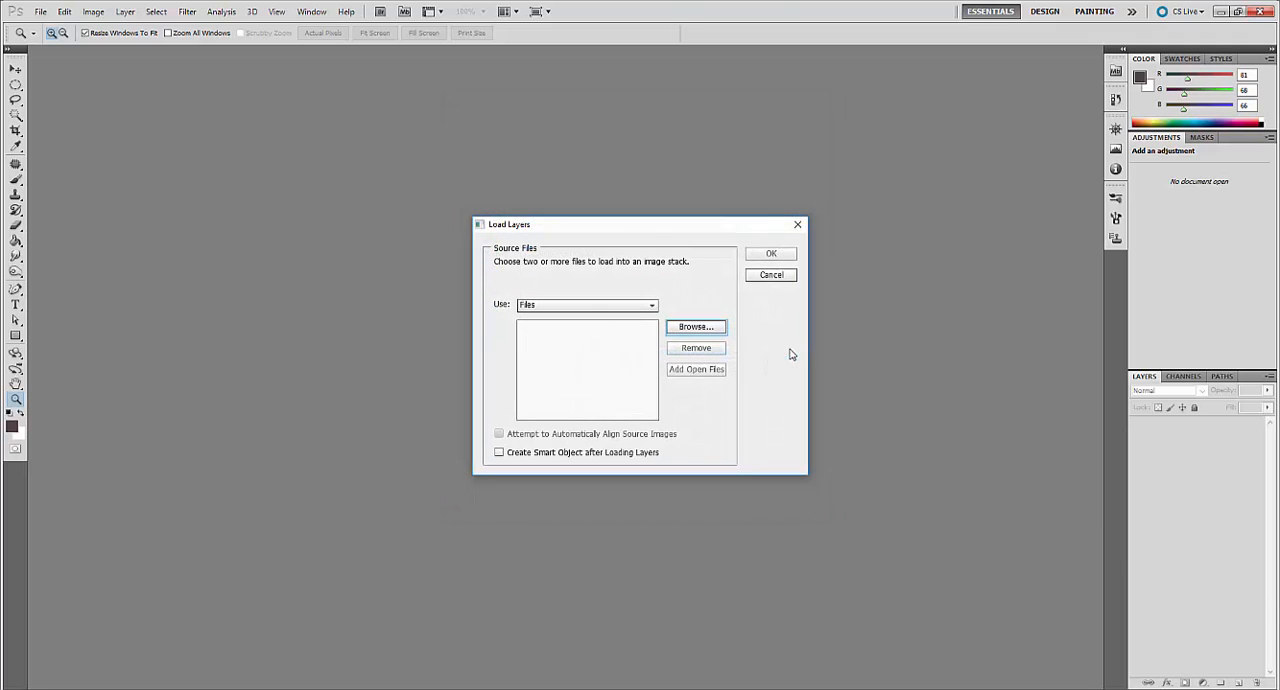
pyautogui.click(769, 254)
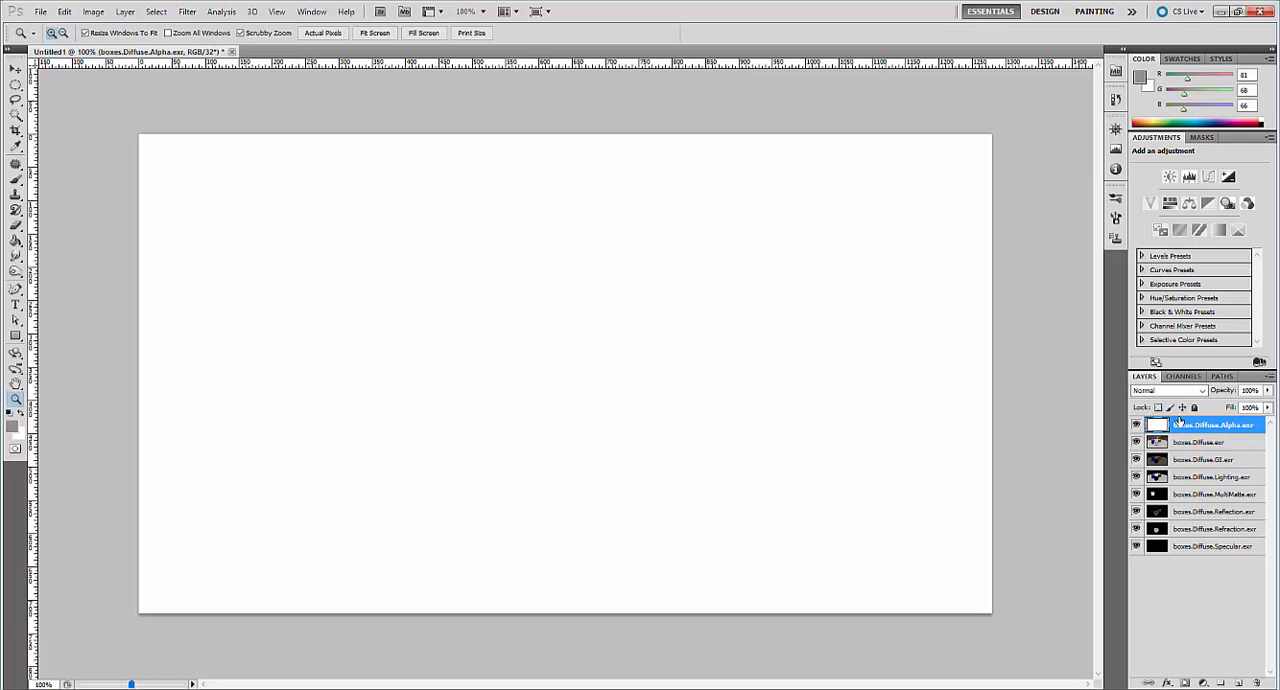
# Hide the boxes.Diffuse.Alpha.exr and boxes.Diffuse.exr layers.
pyautogui.click(1136, 425)
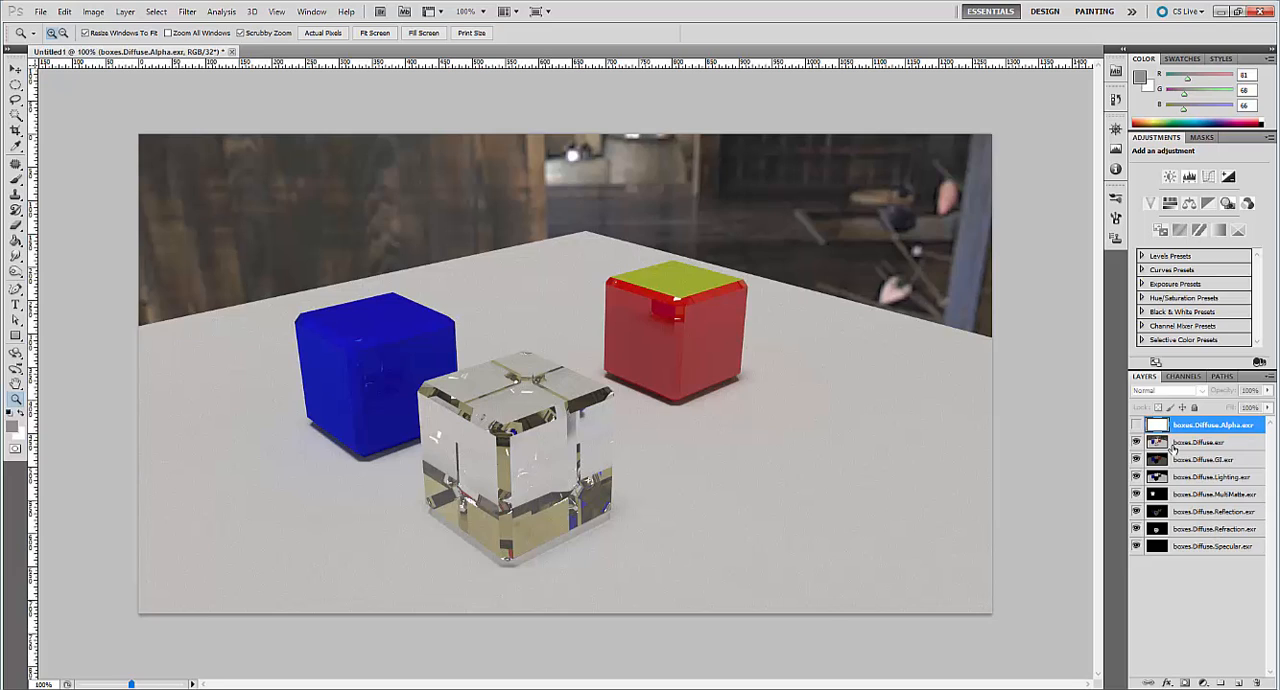
pyautogui.click(1186, 443)
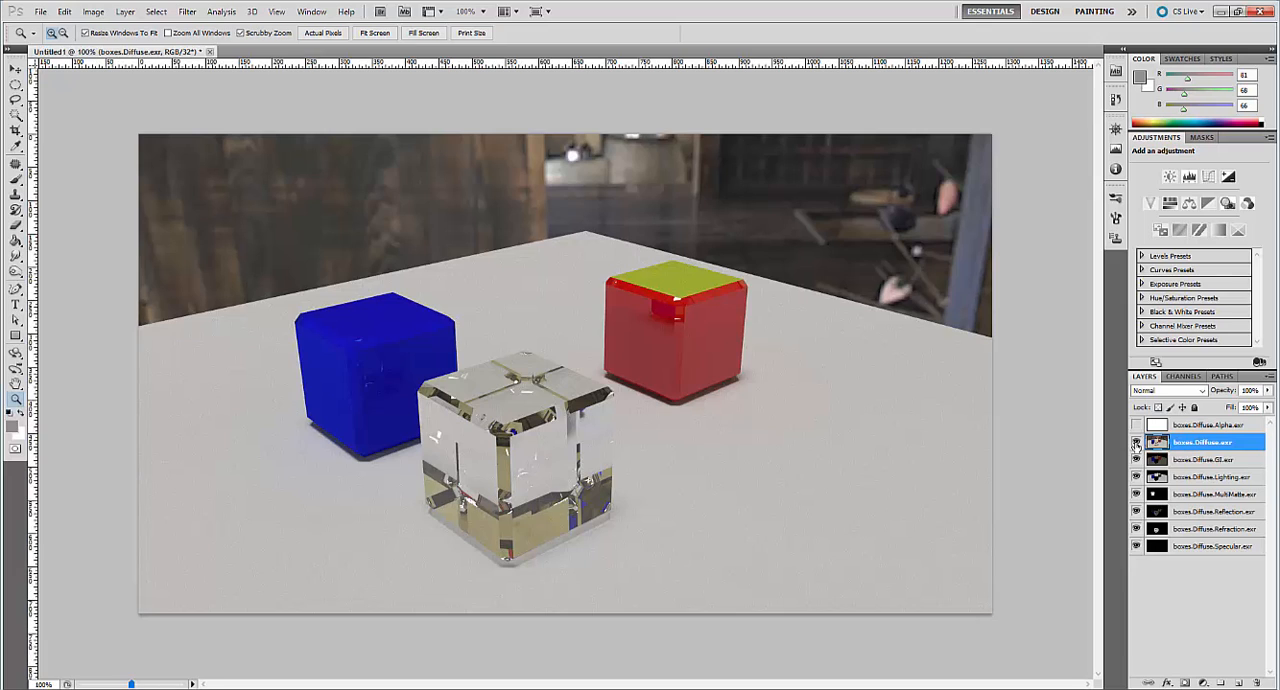
pyautogui.click(1136, 443)
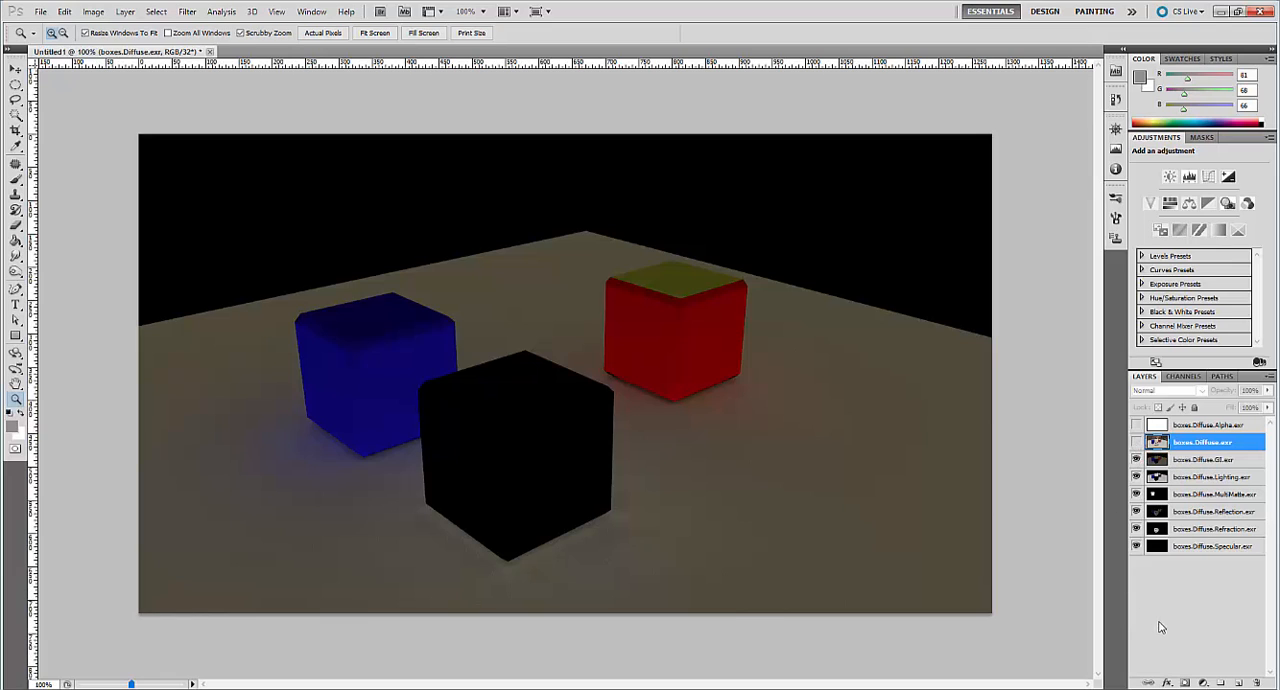
# Move the boxes.Diffuse.MultiMatte.exr layer directly below the Alpha layer and hide it.
pyautogui.click(1225, 500)
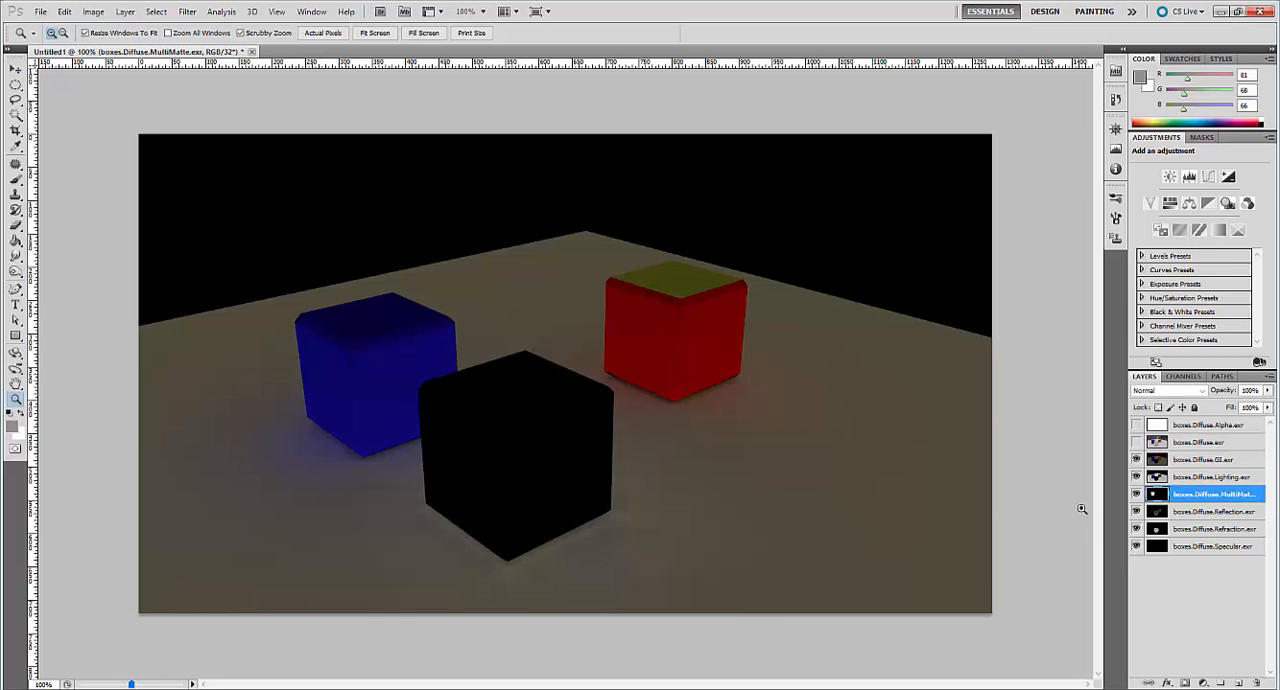
pyautogui.moveTo(1183, 497); pyautogui.dragTo(1140, 450)
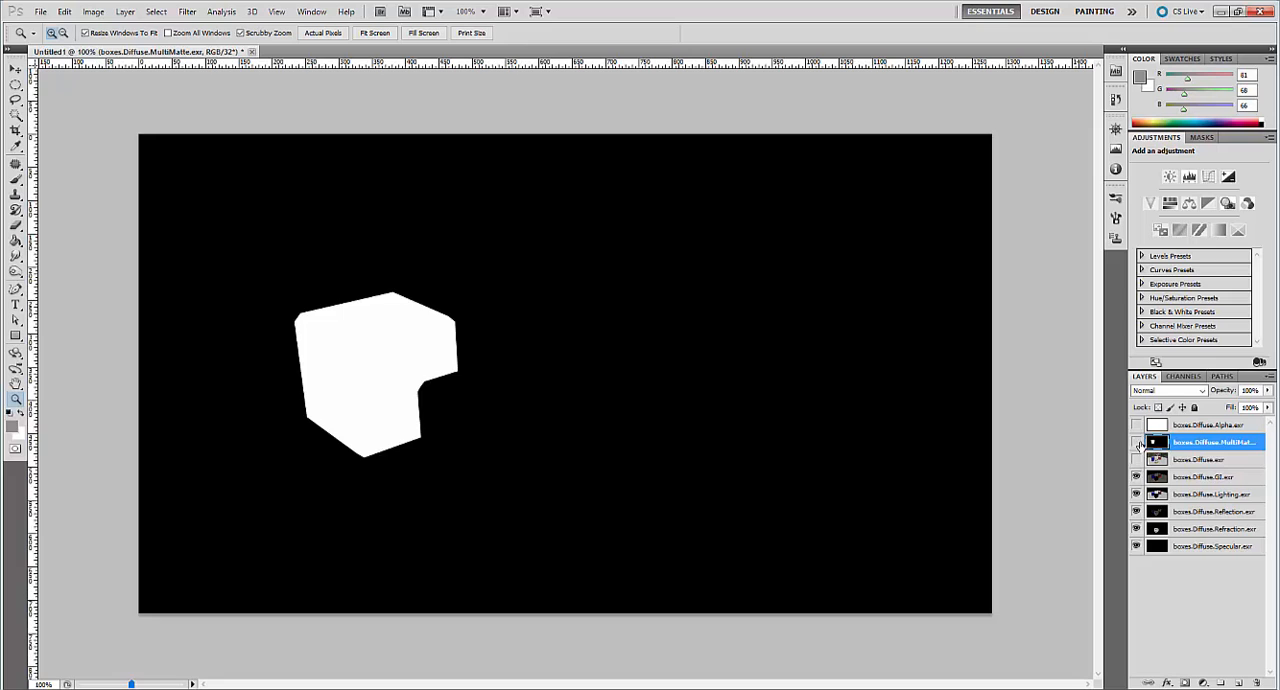
pyautogui.click(1137, 442)
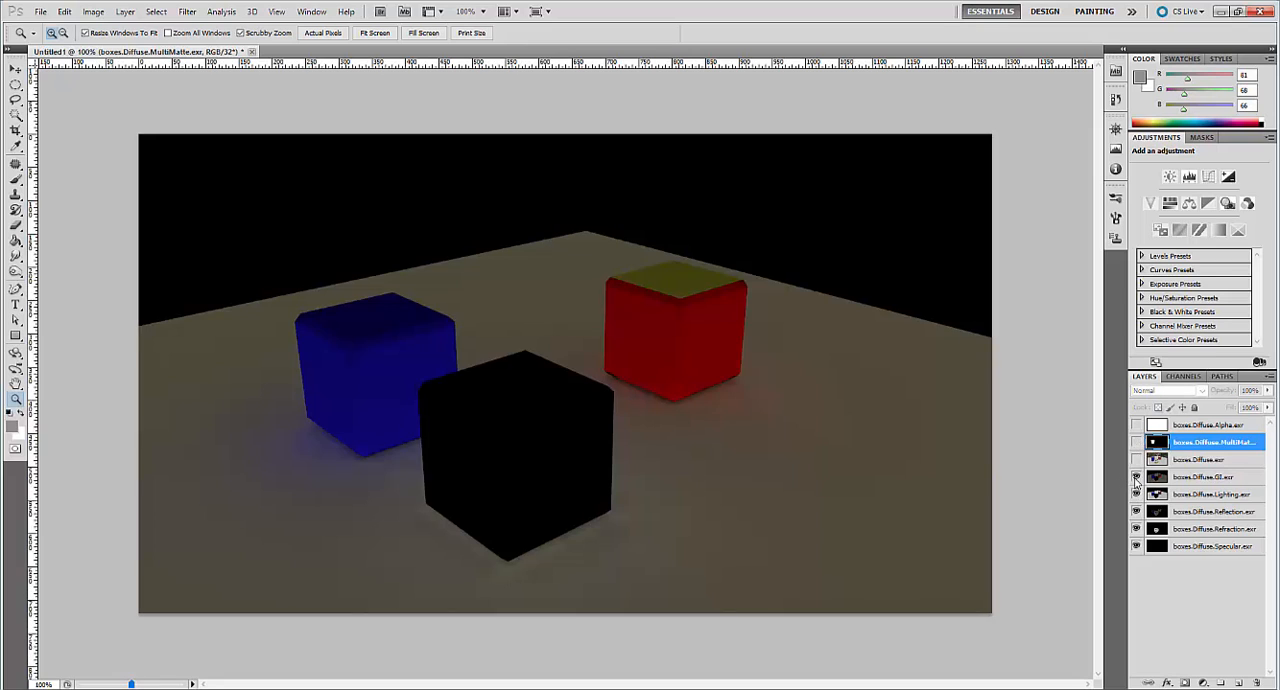
pyautogui.click(1211, 479)
pyautogui.click(1235, 499)
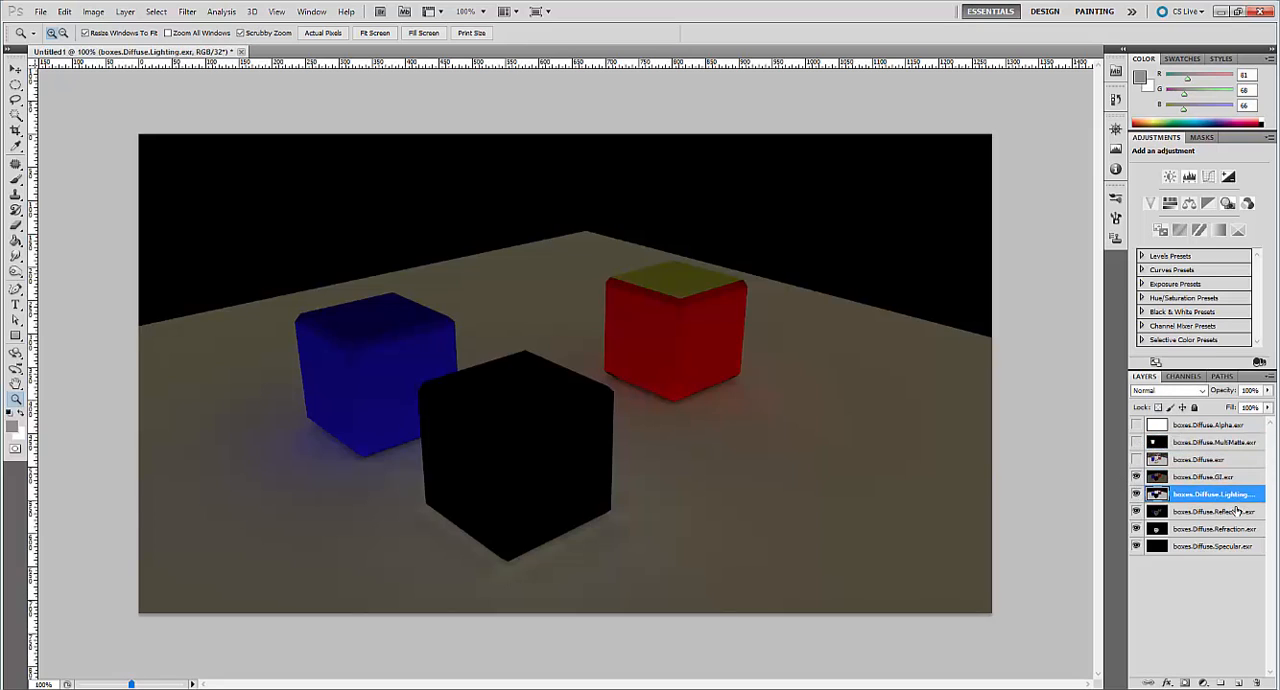
pyautogui.click(1237, 512)
pyautogui.click(1241, 529)
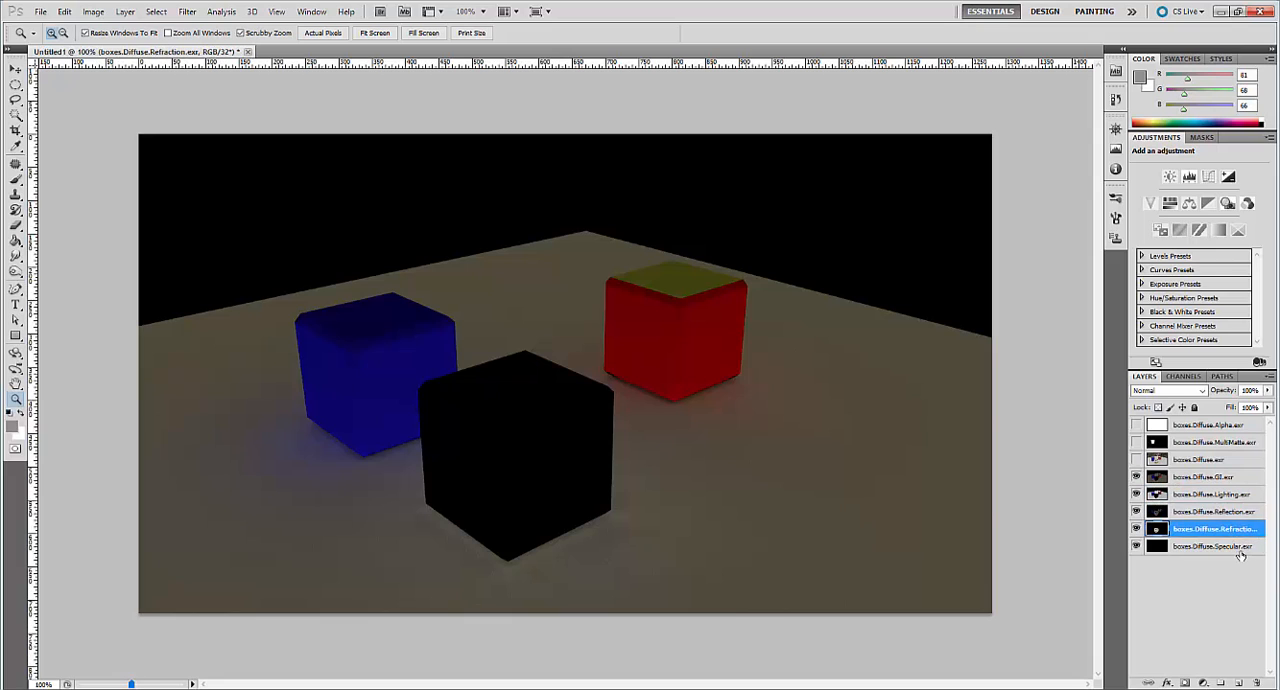
# Set the blend mode of the Specular and Refraction layers to Linear Dodge (Add).
pyautogui.click(1240, 549)
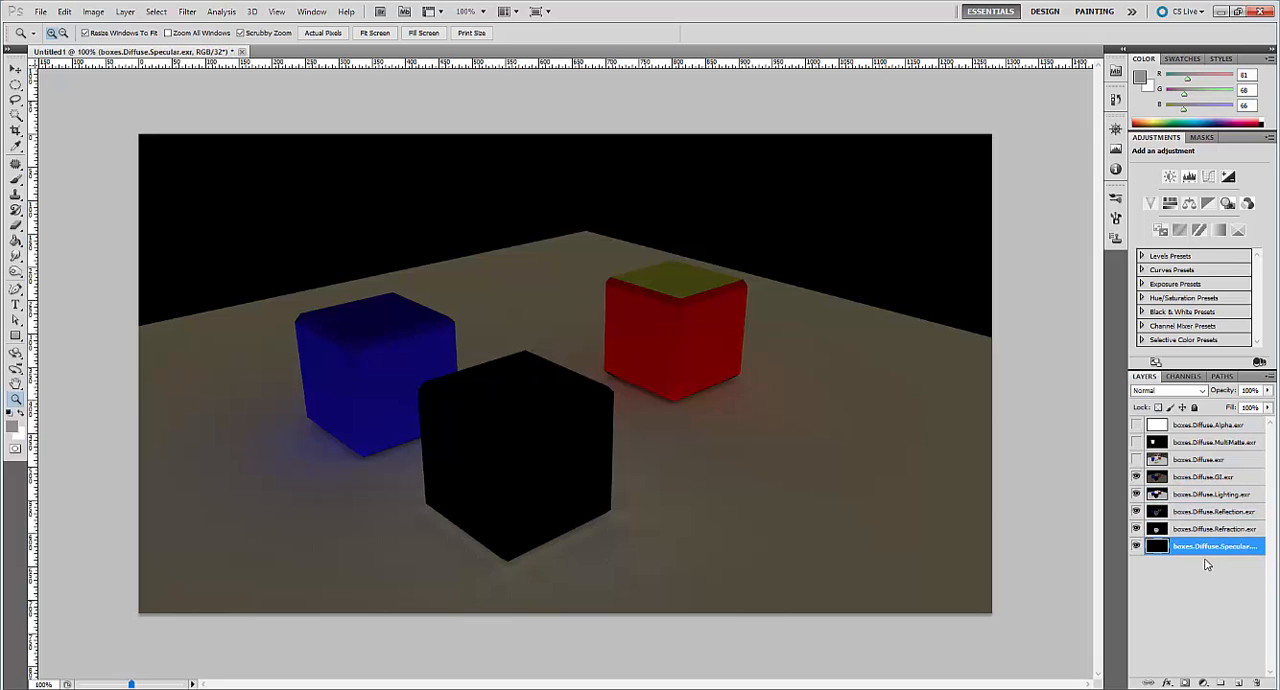
pyautogui.click(1203, 391)
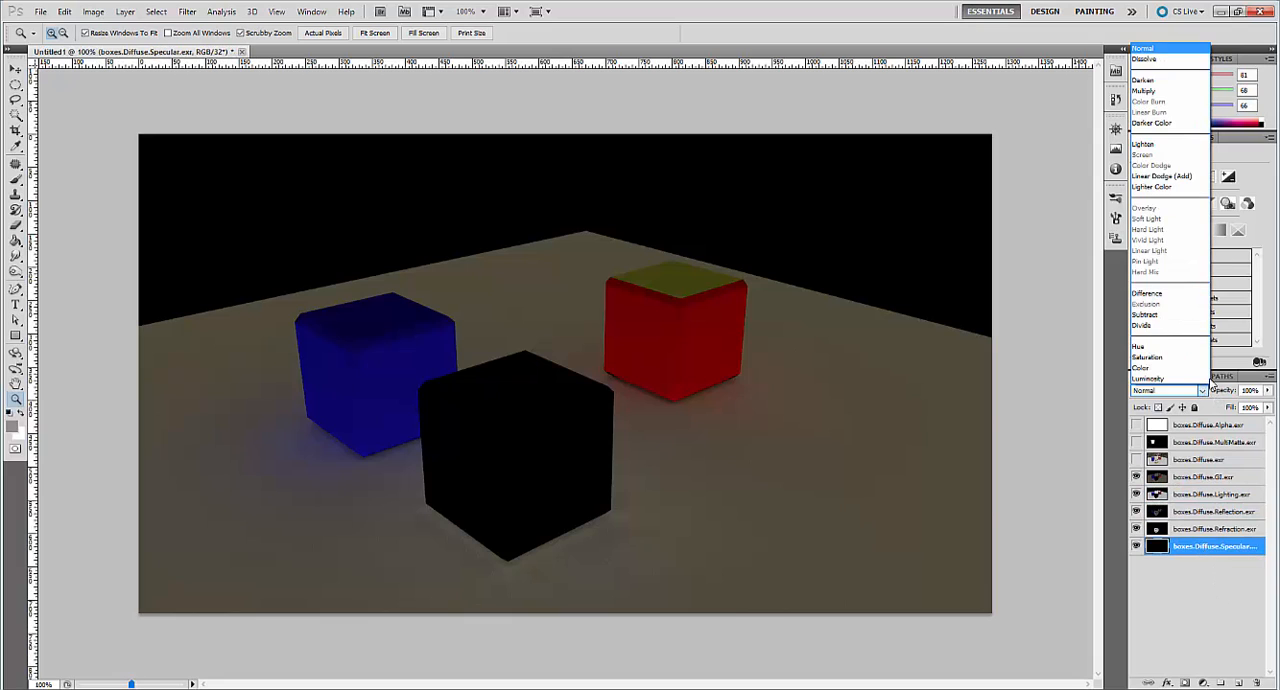
pyautogui.click(1189, 177)
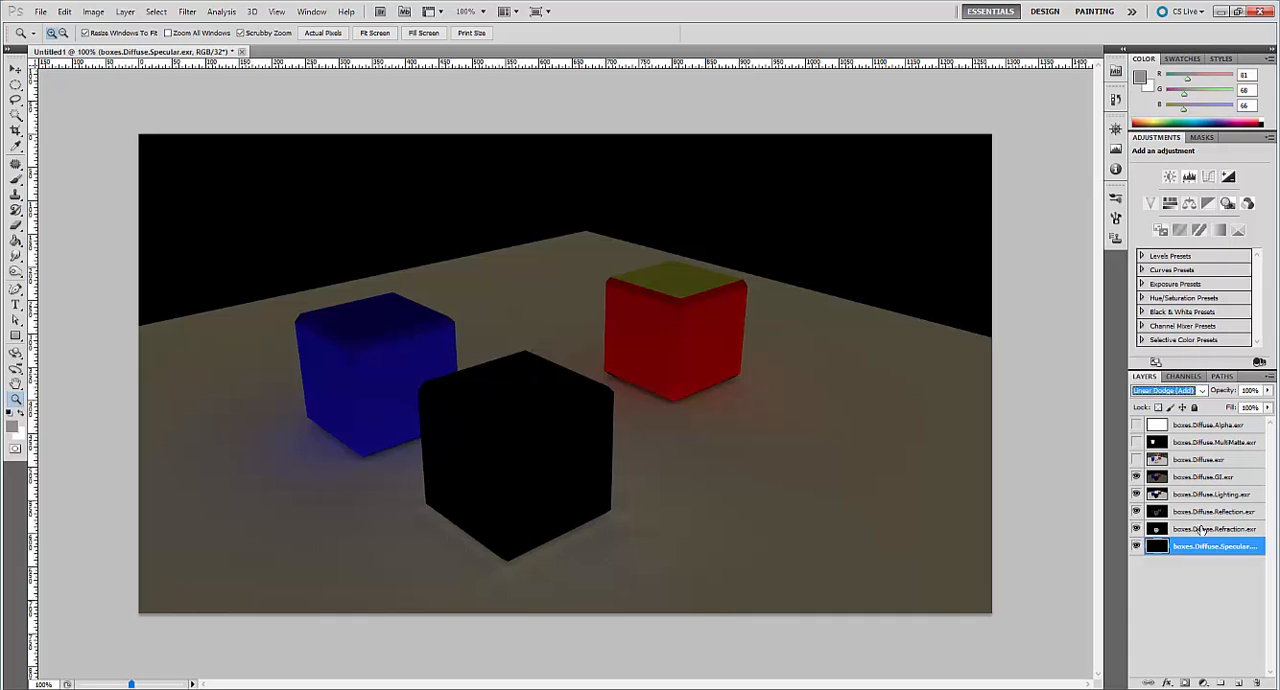
pyautogui.click(1210, 529)
pyautogui.click(1190, 390)
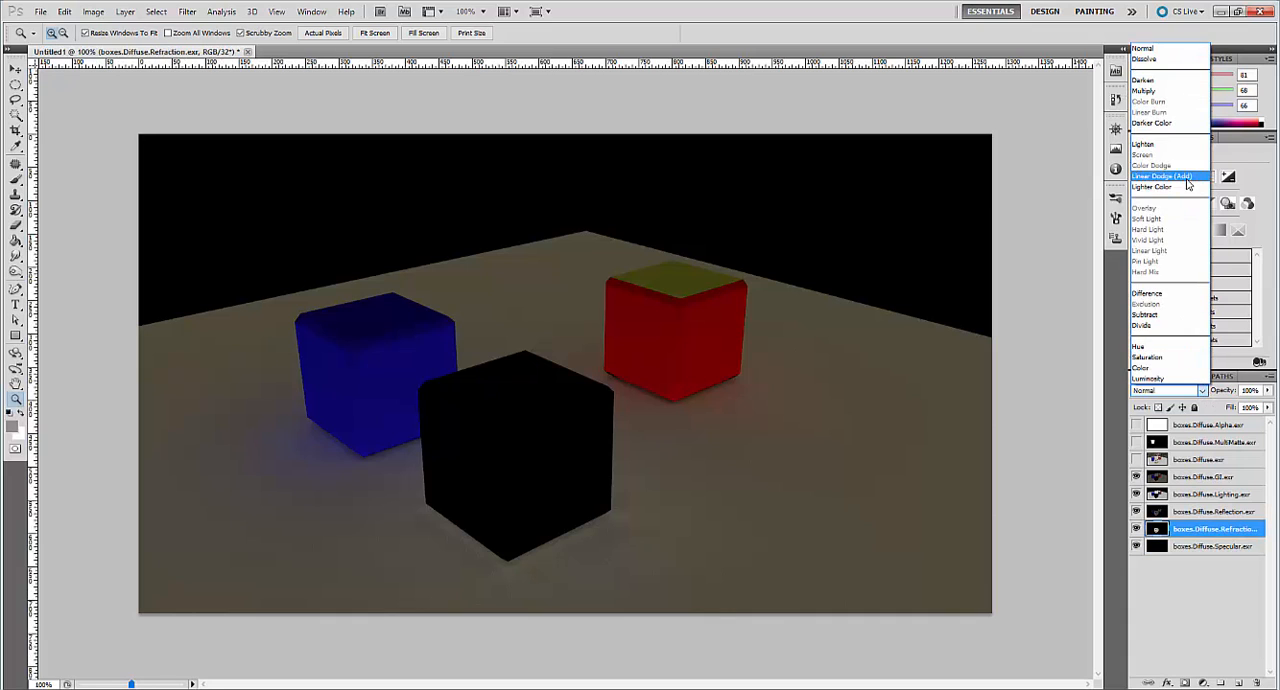
pyautogui.click(1187, 175)
# Set the blend mode of the Reflection and Lighting layers to Linear Dodge (Add).
pyautogui.click(1205, 512)
pyautogui.click(1195, 390)
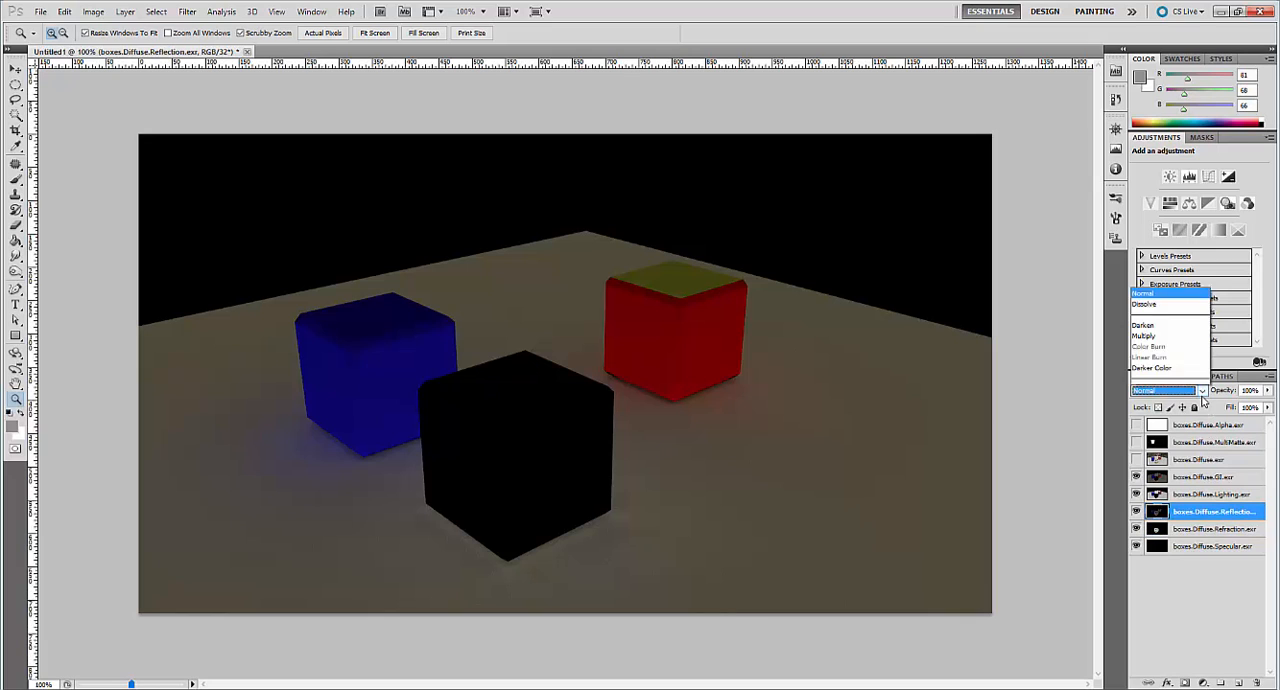
pyautogui.click(1200, 176)
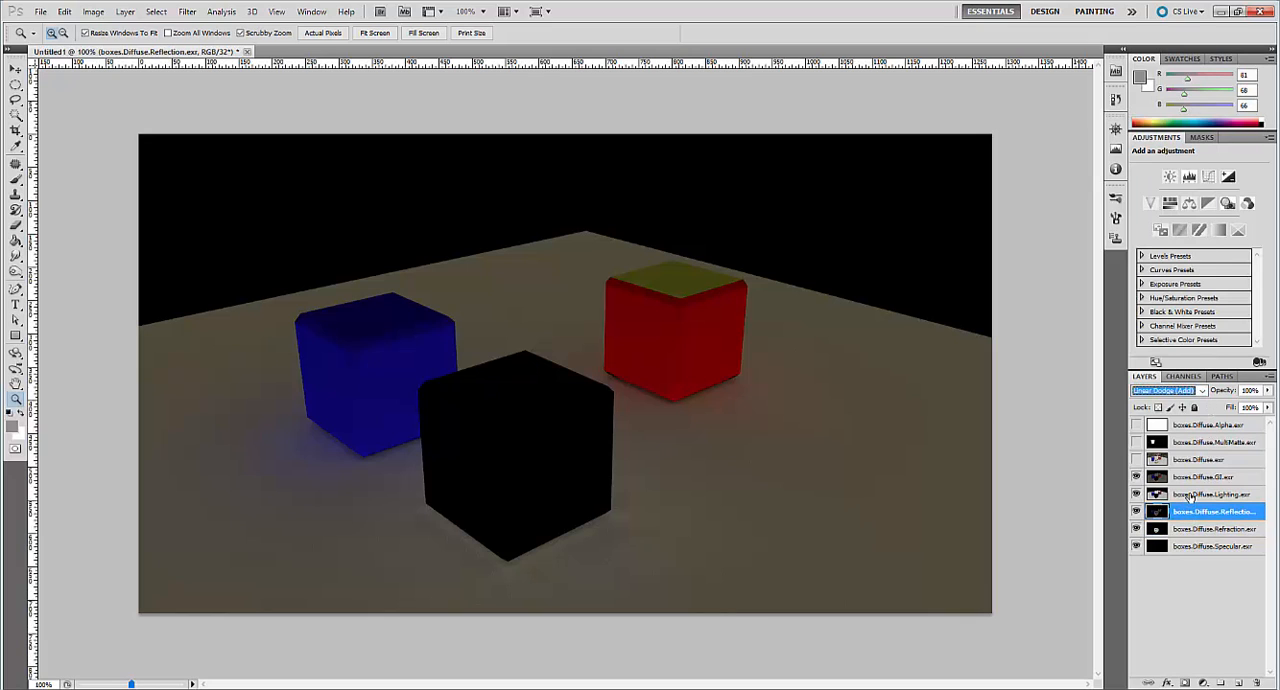
pyautogui.click(1190, 494)
pyautogui.click(1195, 390)
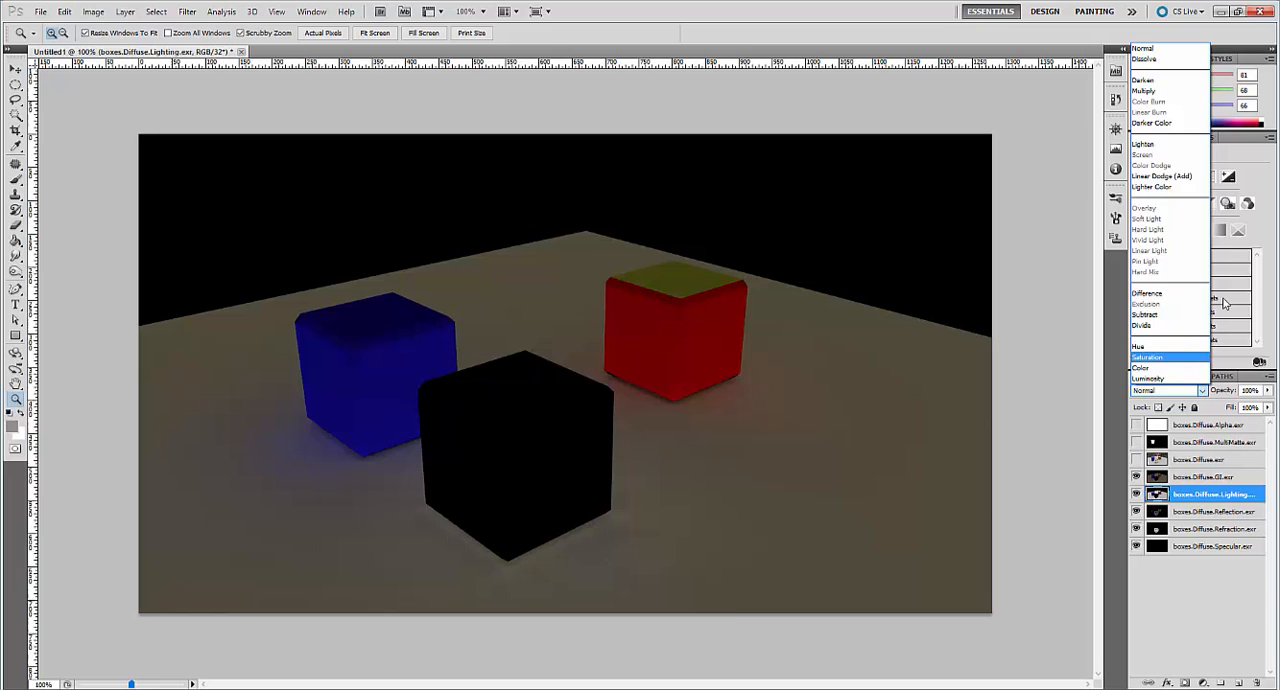
pyautogui.click(1205, 178)
# Set the blend mode of the boxes.Diffuse.GI.exr layer to Linear Dodge (Add).
pyautogui.click(1180, 478)
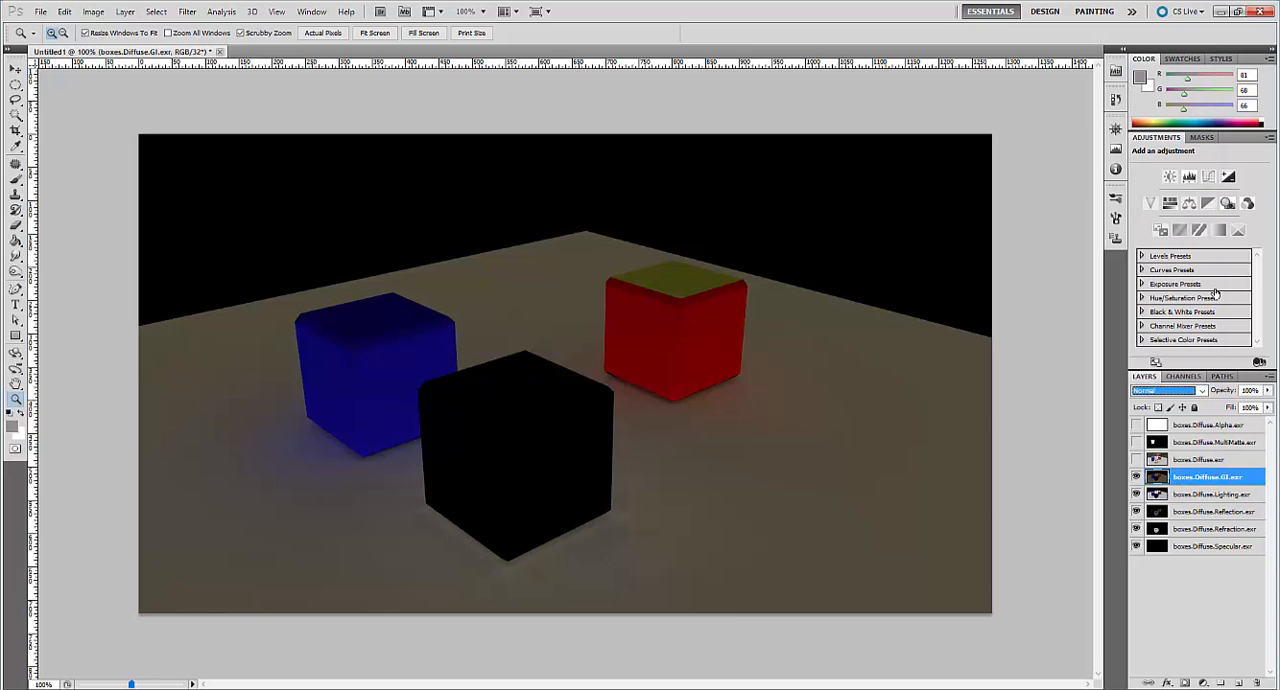
pyautogui.click(1136, 478)
pyautogui.click(1136, 478)
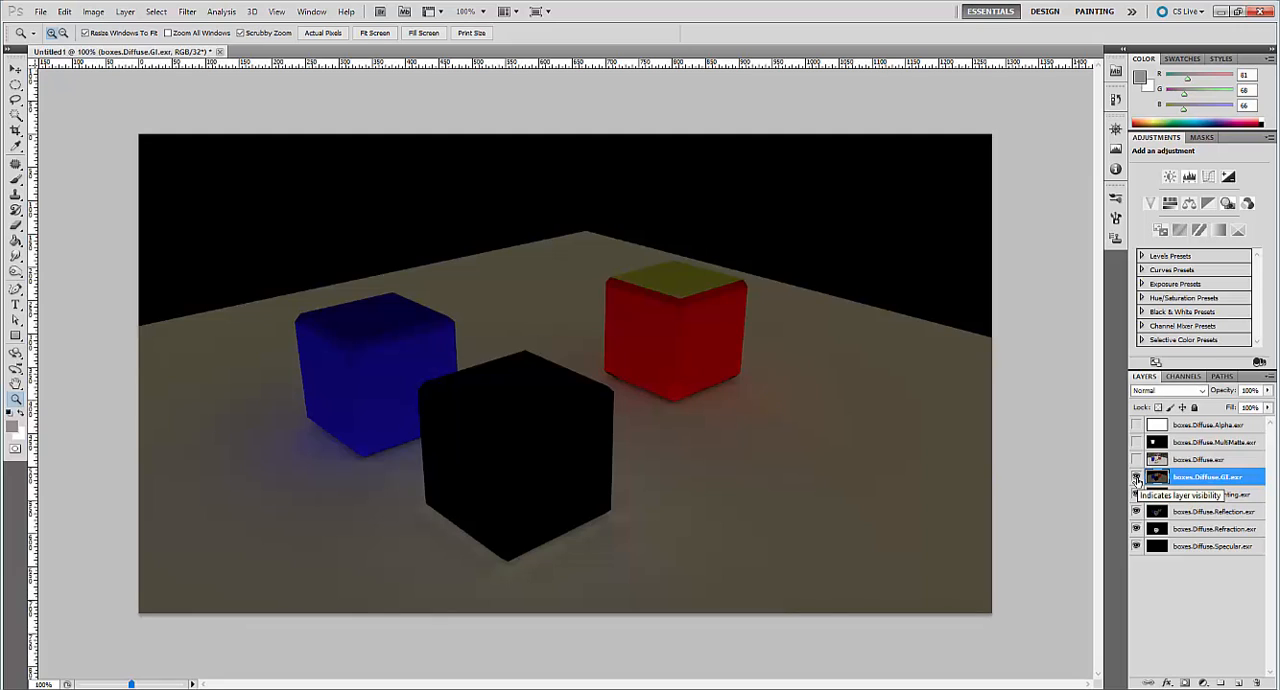
pyautogui.click(1190, 390)
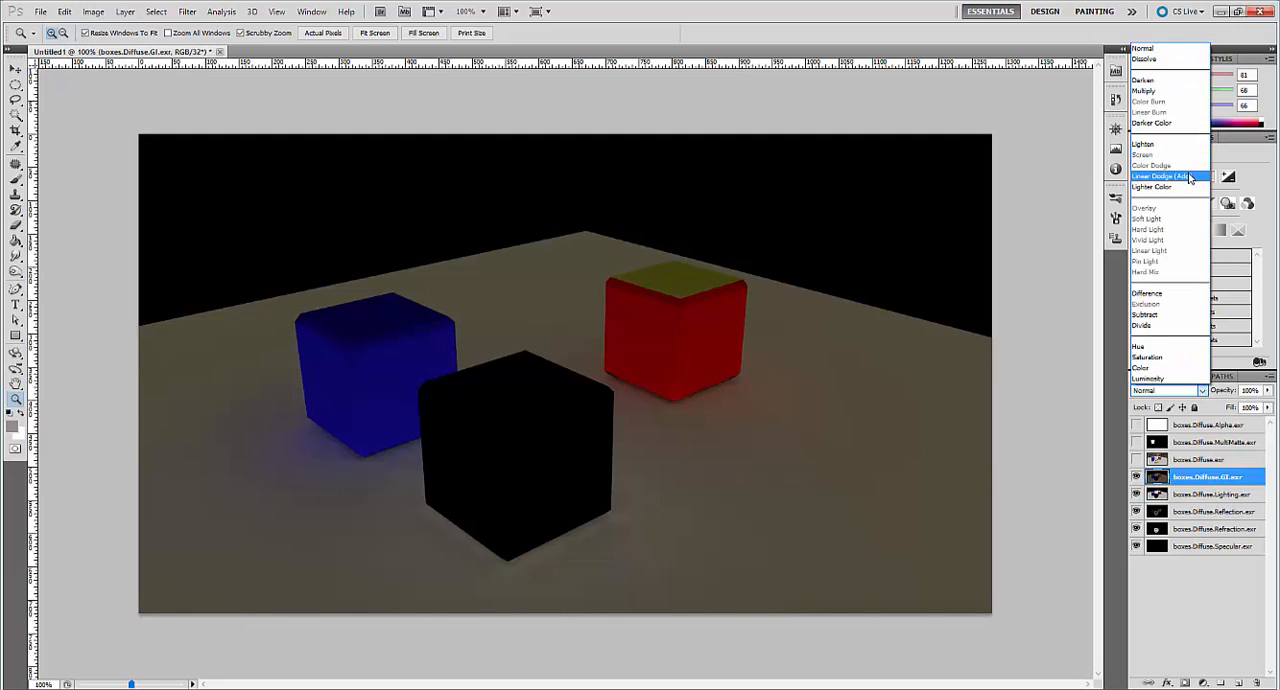
pyautogui.click(1190, 177)
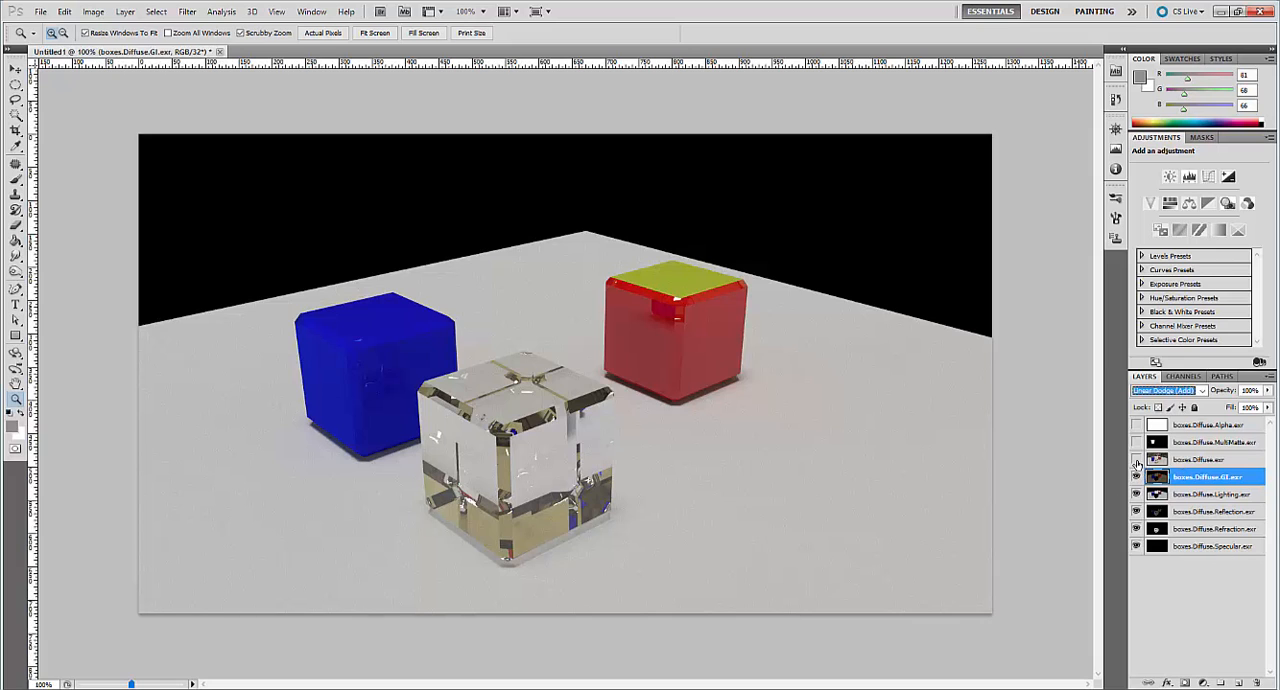
# Toggle the visibility of the boxes.Diffuse.exr layer to compare the composite with the full render, leaving it hidden.
pyautogui.click(1136, 460)
pyautogui.click(1136, 460)
pyautogui.click(1136, 460)
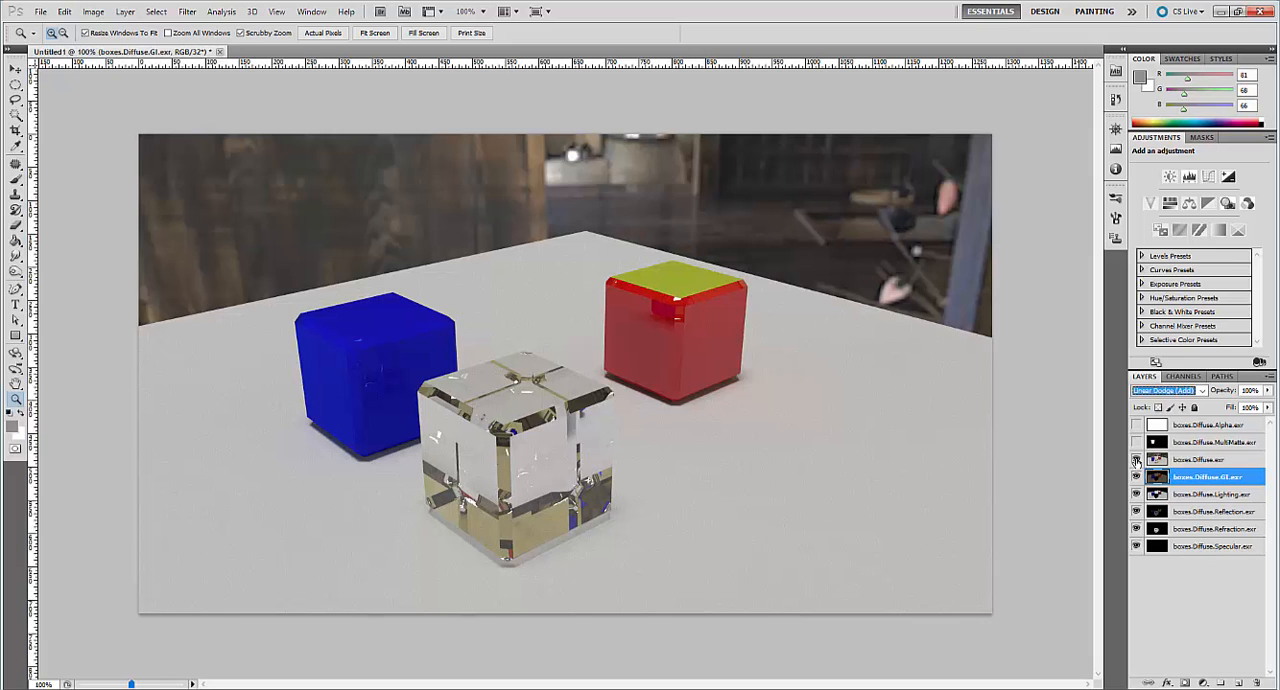
pyautogui.click(1136, 460)
pyautogui.click(1136, 460)
pyautogui.click(1136, 460)
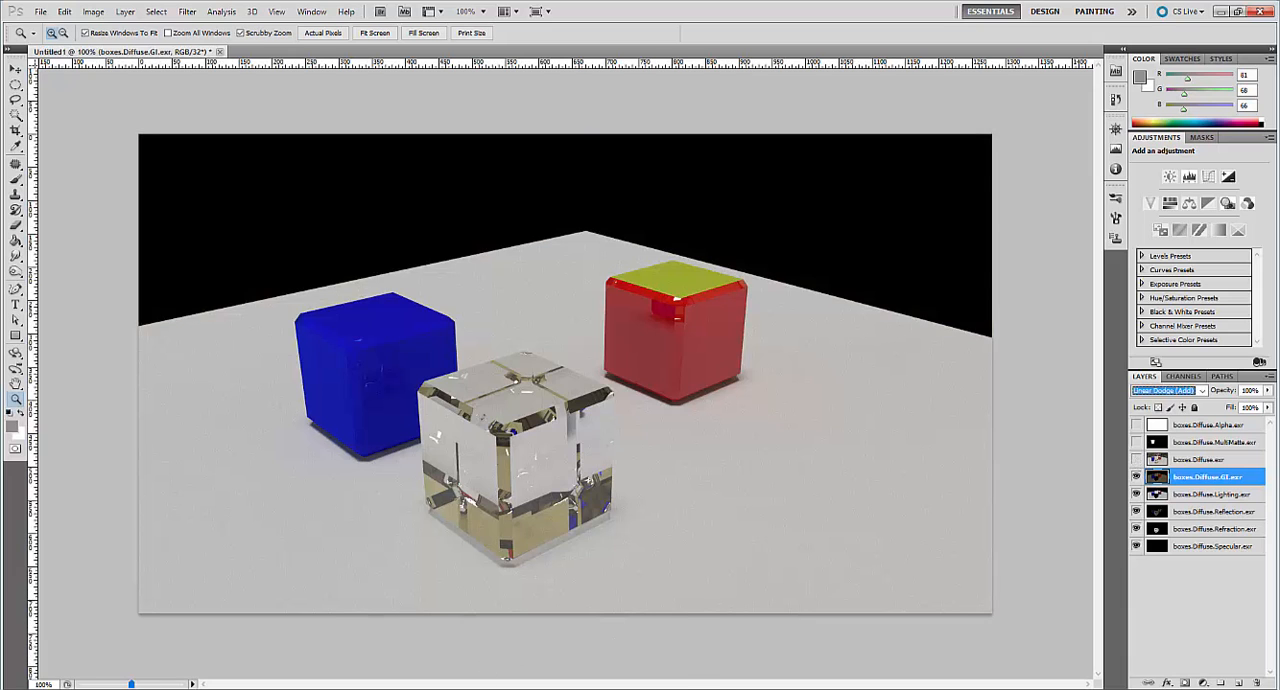
# Switch to Cinema 4D, add a Background channel to the standard channels in the V-Ray Multipass Manager, and close the manager.
pyautogui.click(489, 634)
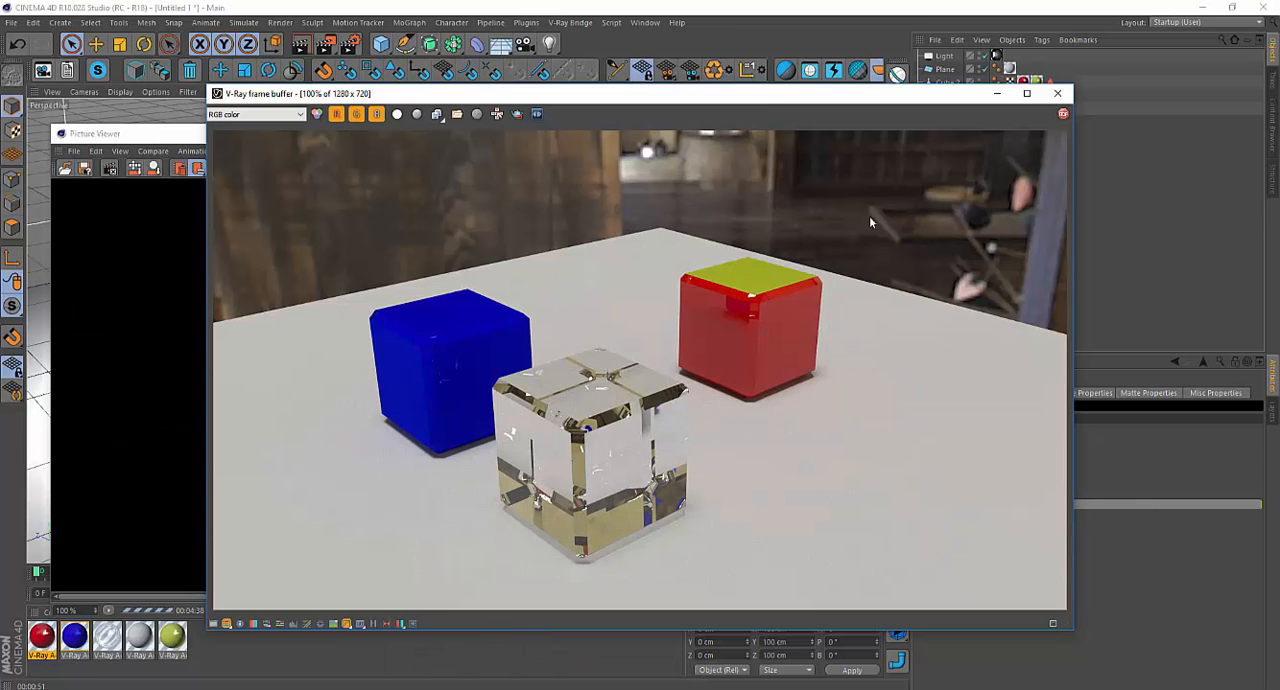
pyautogui.click(643, 22)
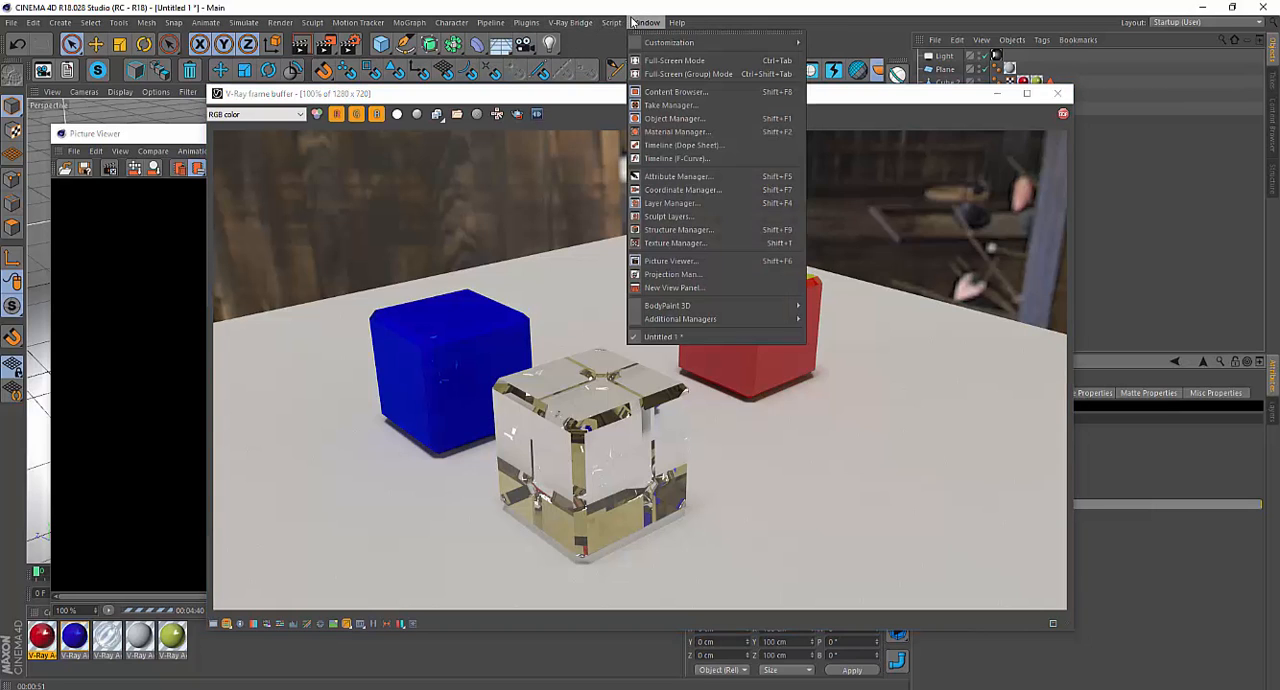
pyautogui.moveTo(570, 22)
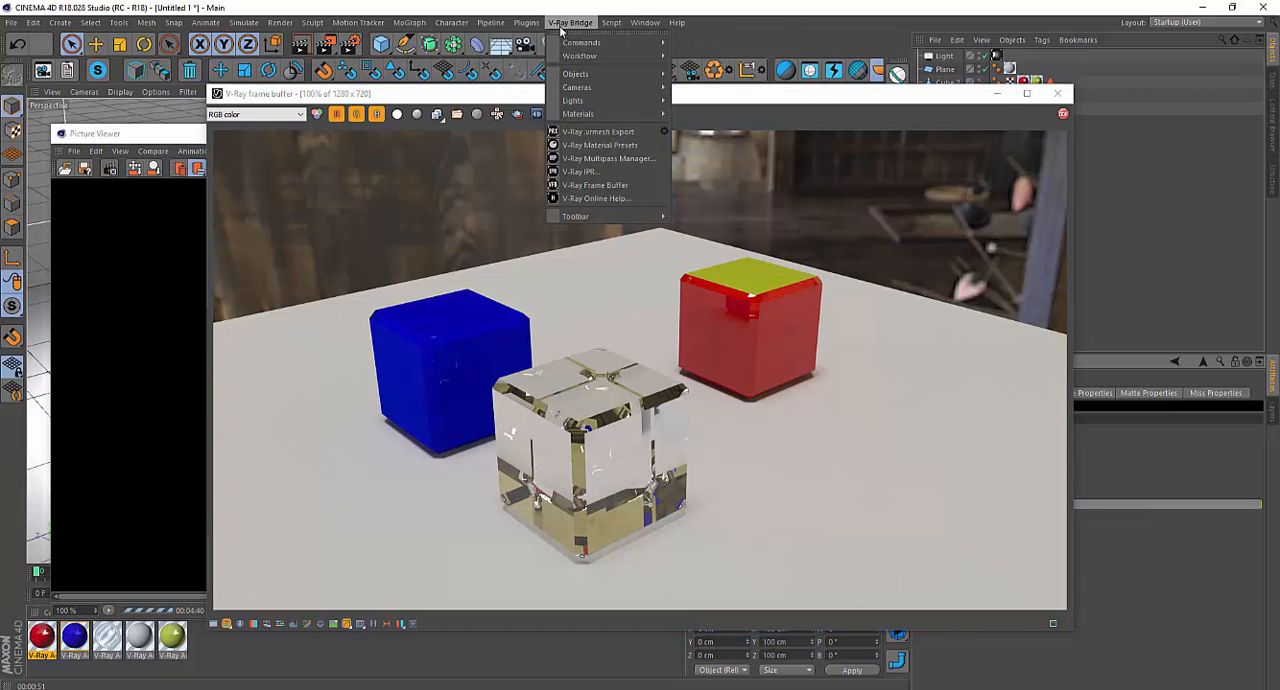
pyautogui.click(626, 159)
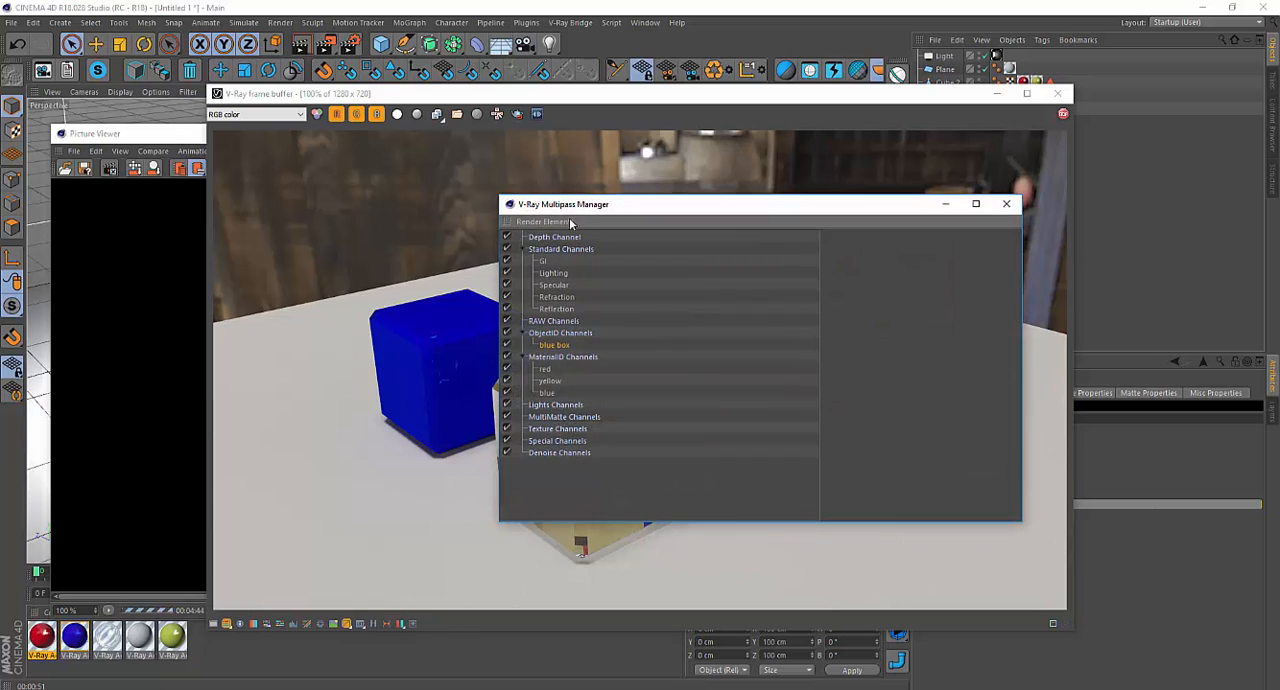
pyautogui.click(559, 222)
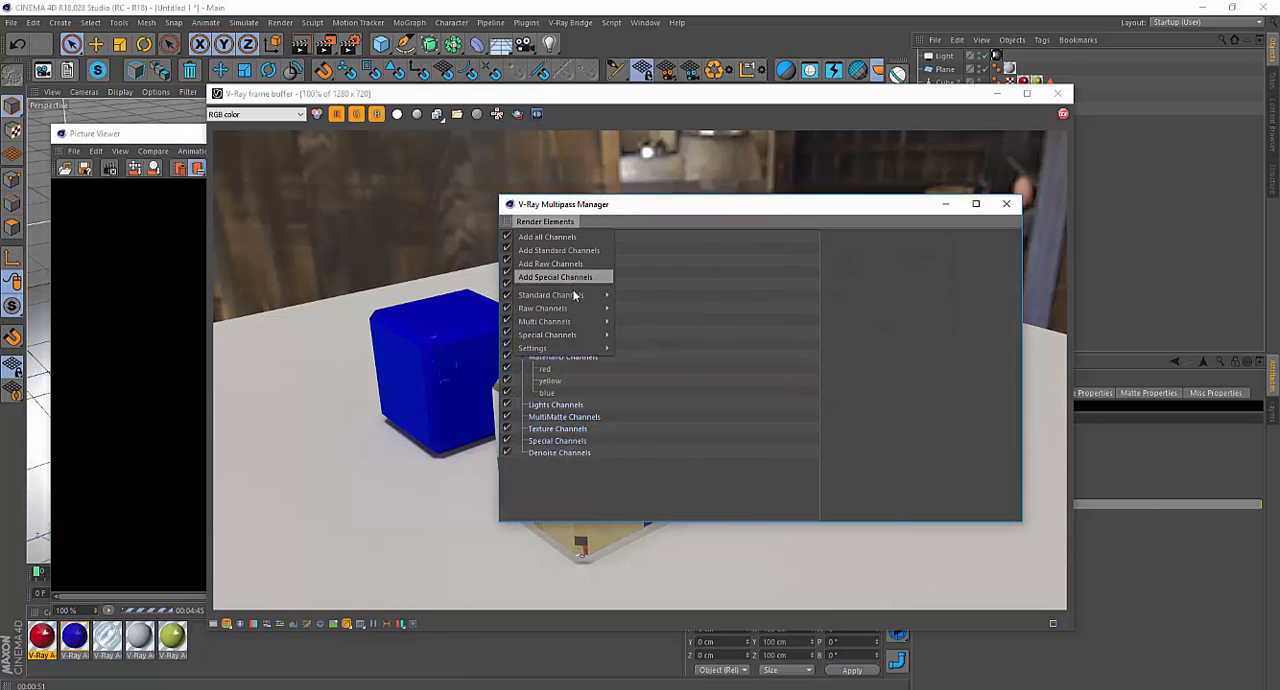
pyautogui.moveTo(576, 297)
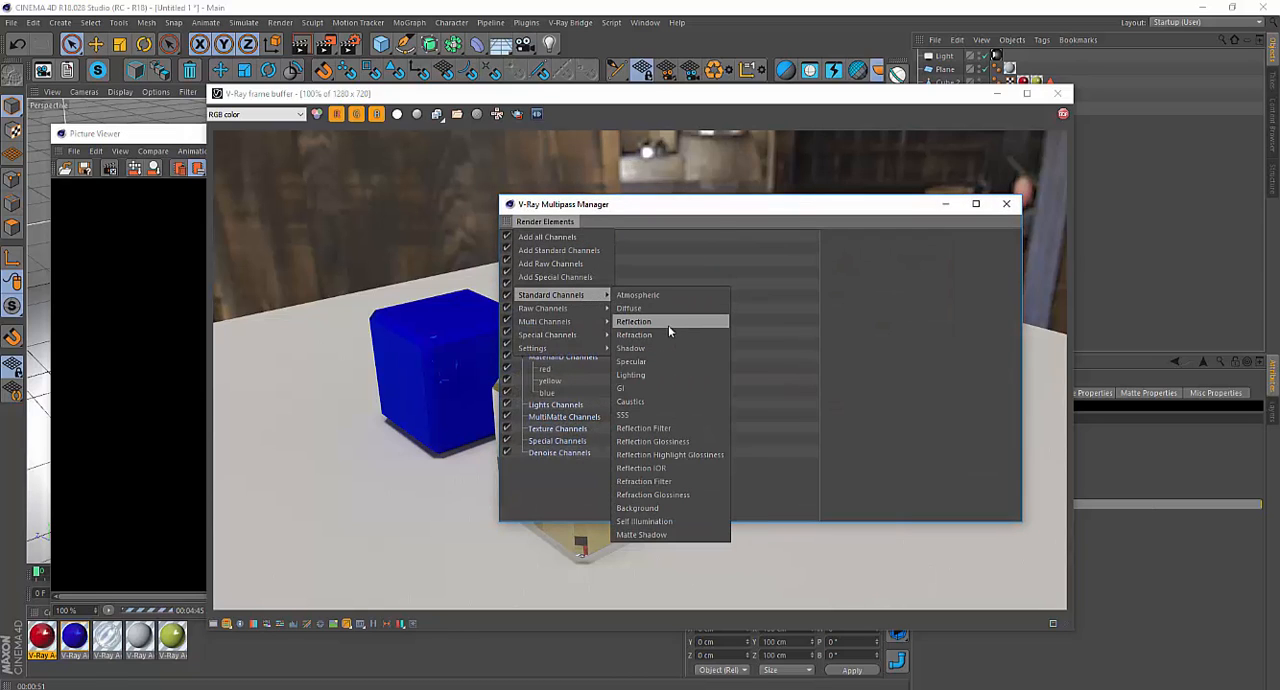
pyautogui.click(666, 508)
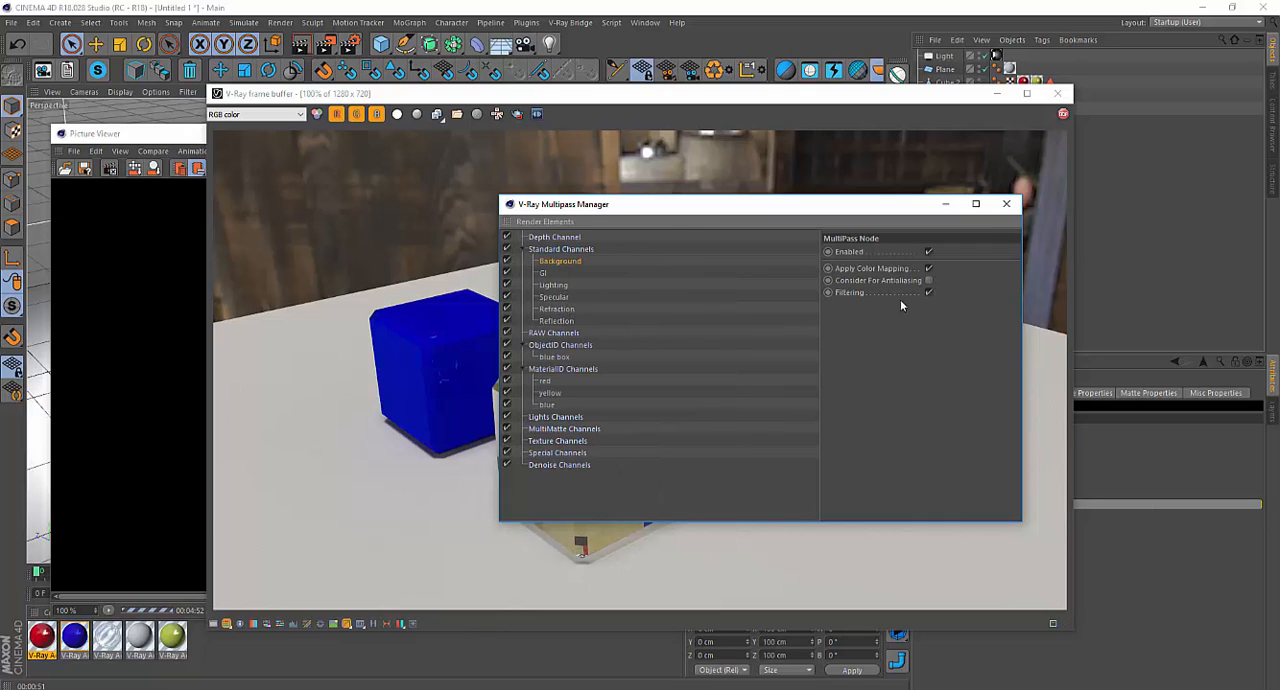
pyautogui.click(1006, 204)
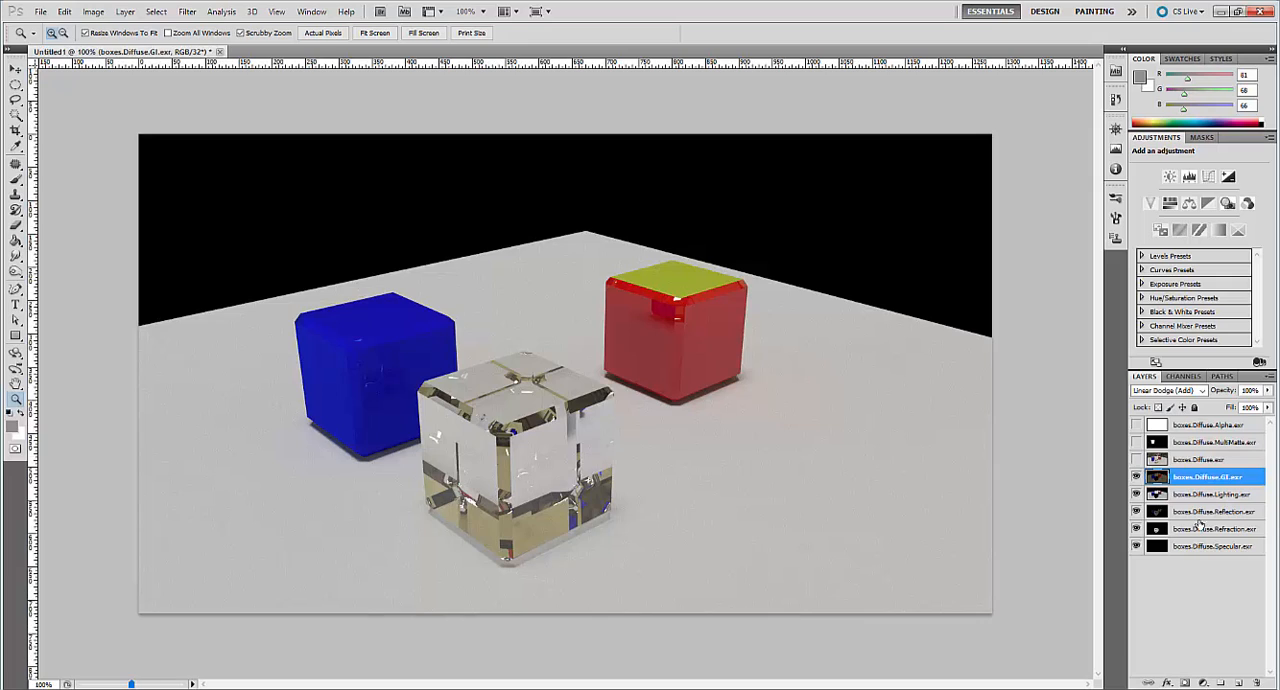
# Briefly show the boxes.Diffuse.MultiMatte.exr layer to inspect its matte, hide it again, and select the layer.
pyautogui.click(1136, 442)
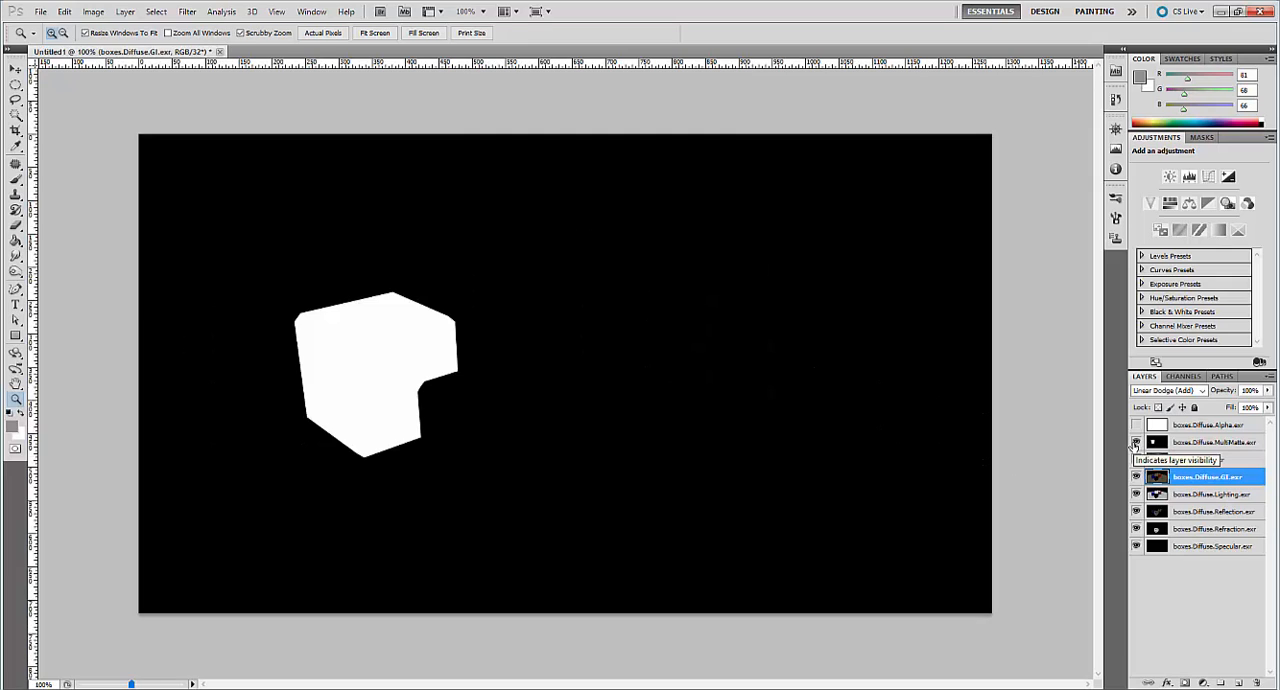
pyautogui.click(1136, 442)
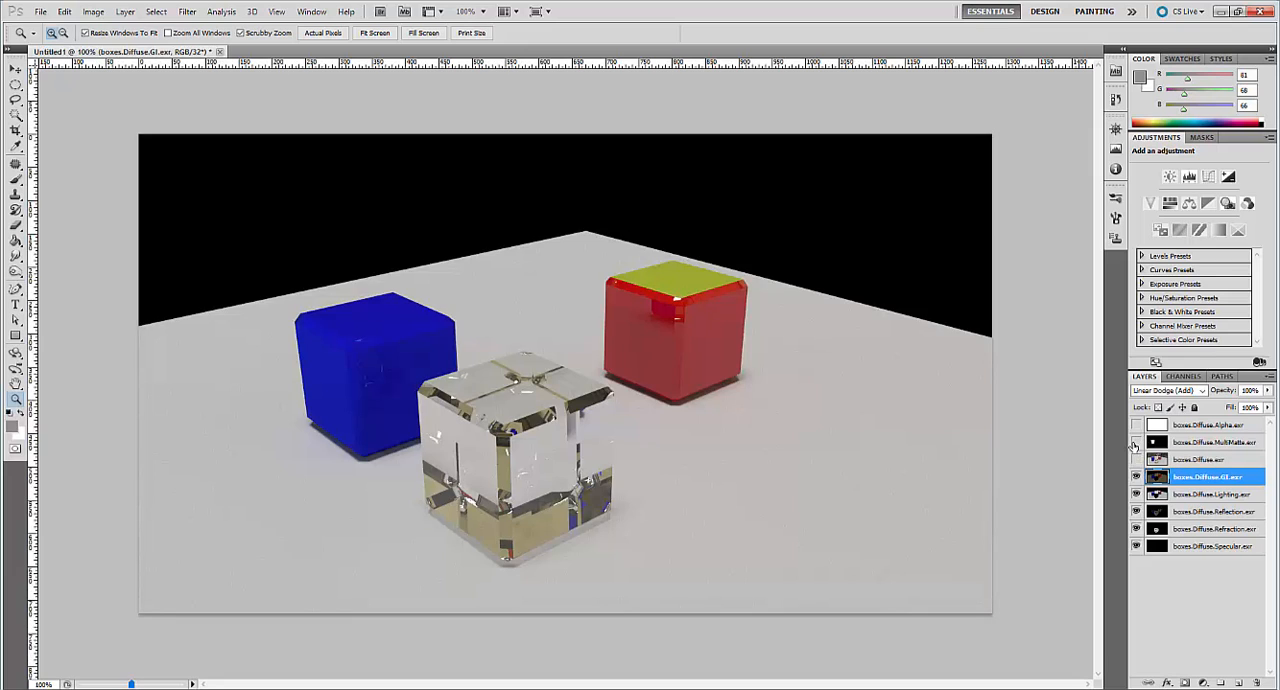
pyautogui.click(1195, 443)
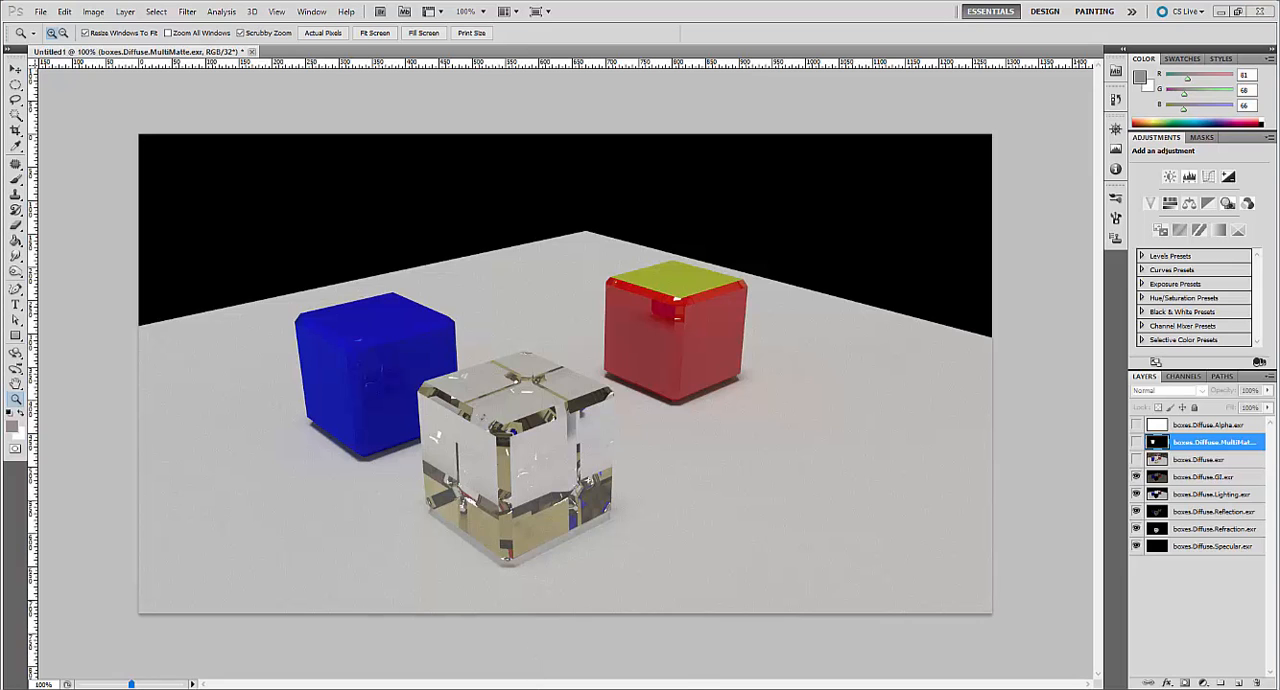
# Switch to Cinema 4D and display the MultiMatte channel for the yellow top face in the V-Ray frame buffer.
pyautogui.click(632, 665)
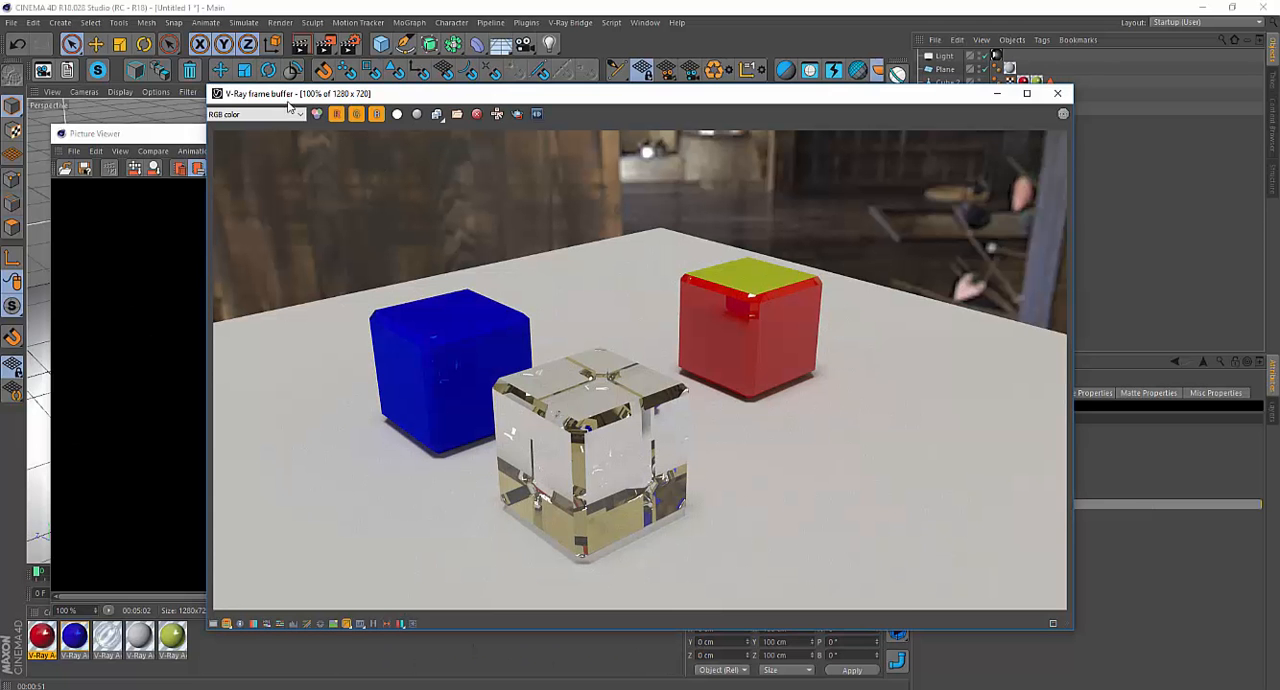
pyautogui.click(300, 113)
pyautogui.click(255, 150)
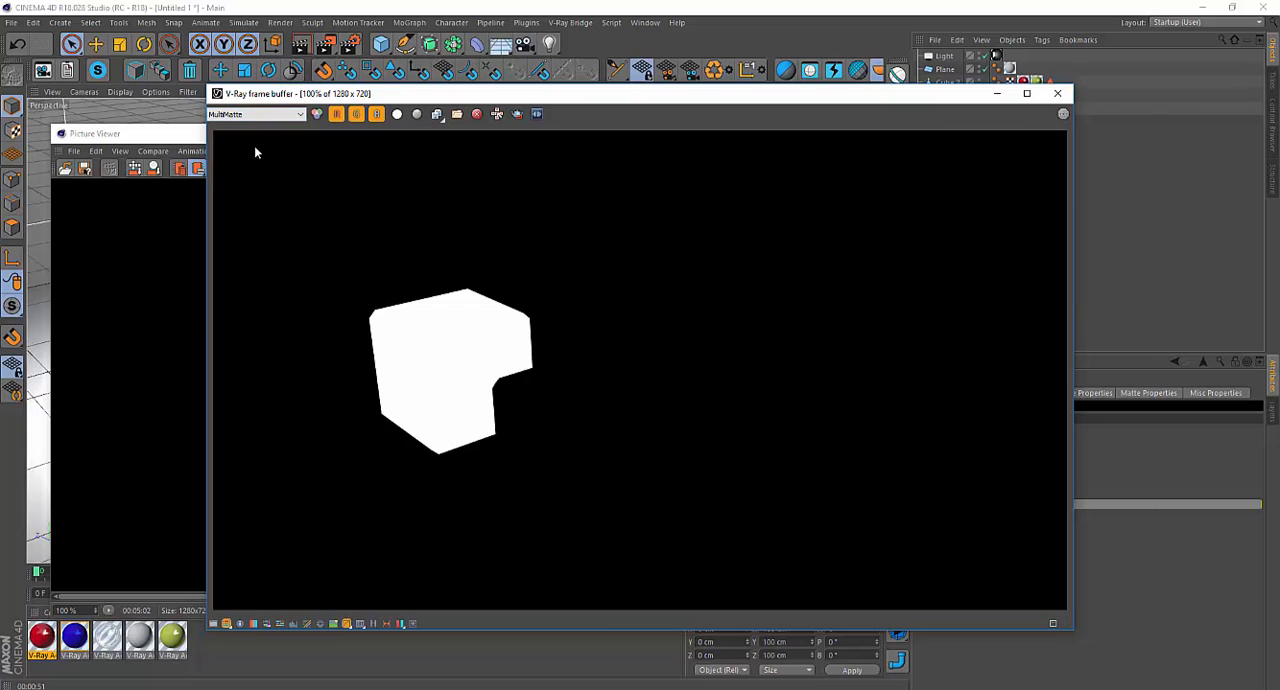
pyautogui.click(266, 116)
pyautogui.click(264, 152)
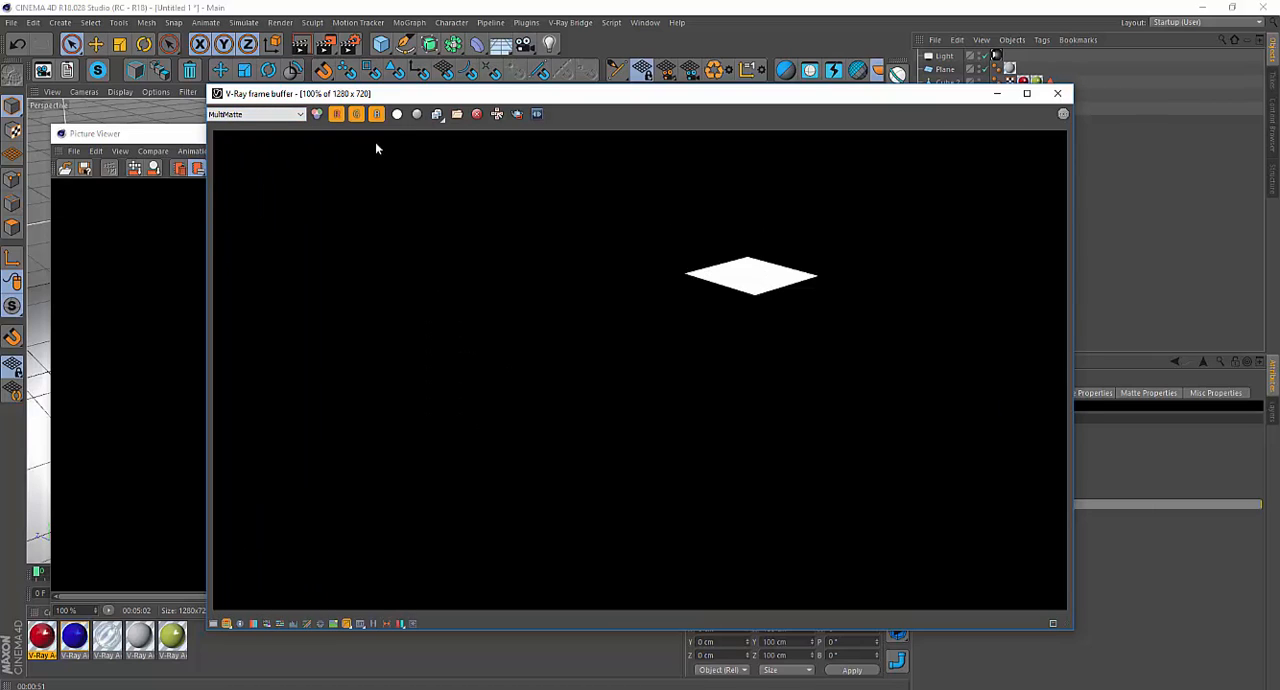
# Save the current MultiMatte channel as an OpenEXR image named "yellow alpha" in the 32 bit box VFB folder.
pyautogui.click(436, 114)
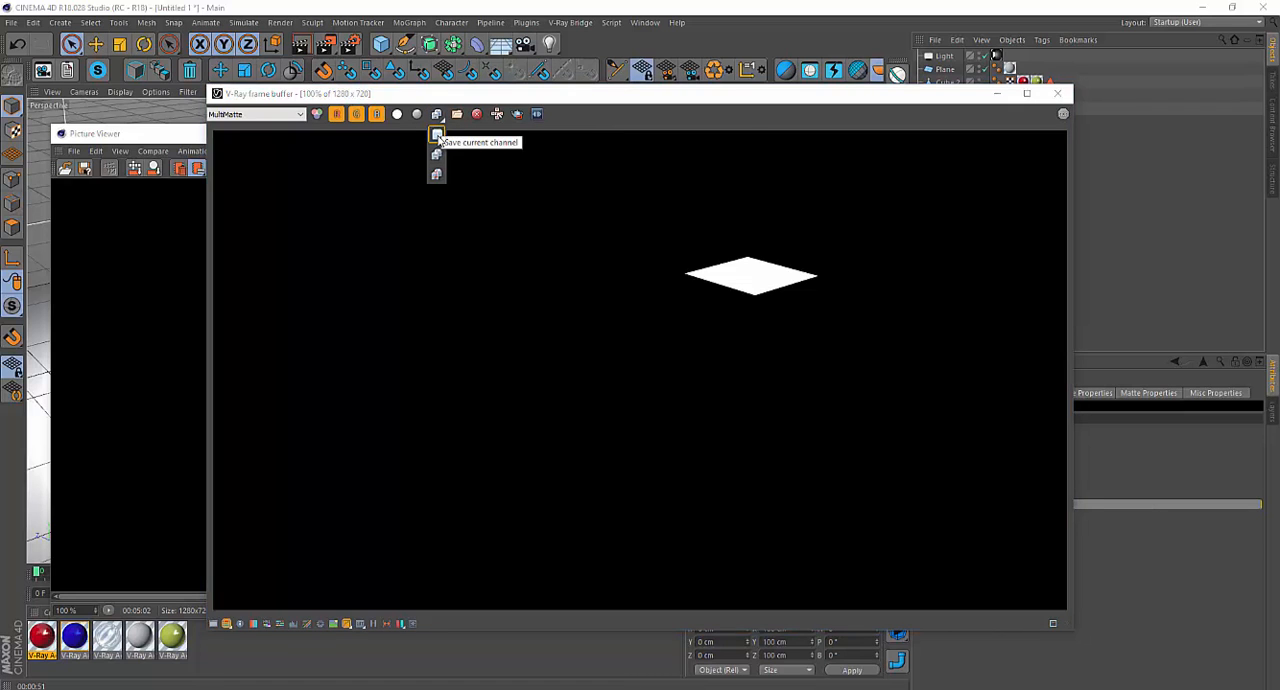
pyautogui.click(436, 135)
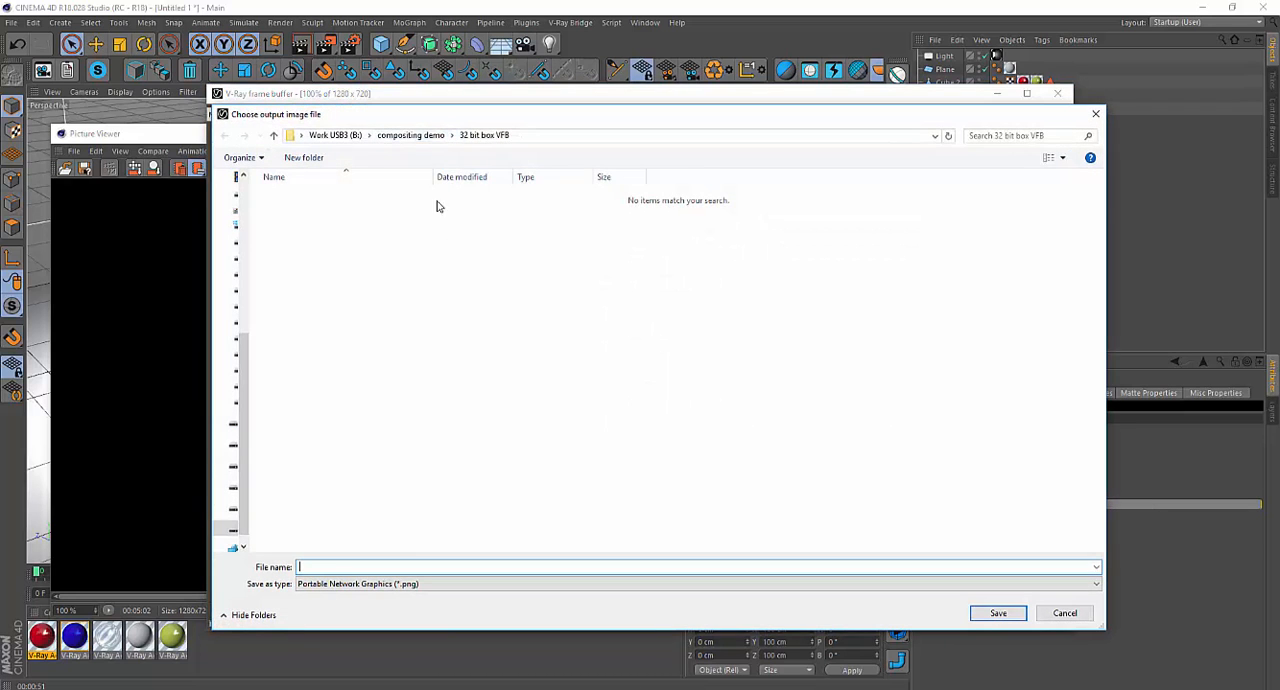
pyautogui.click(414, 584)
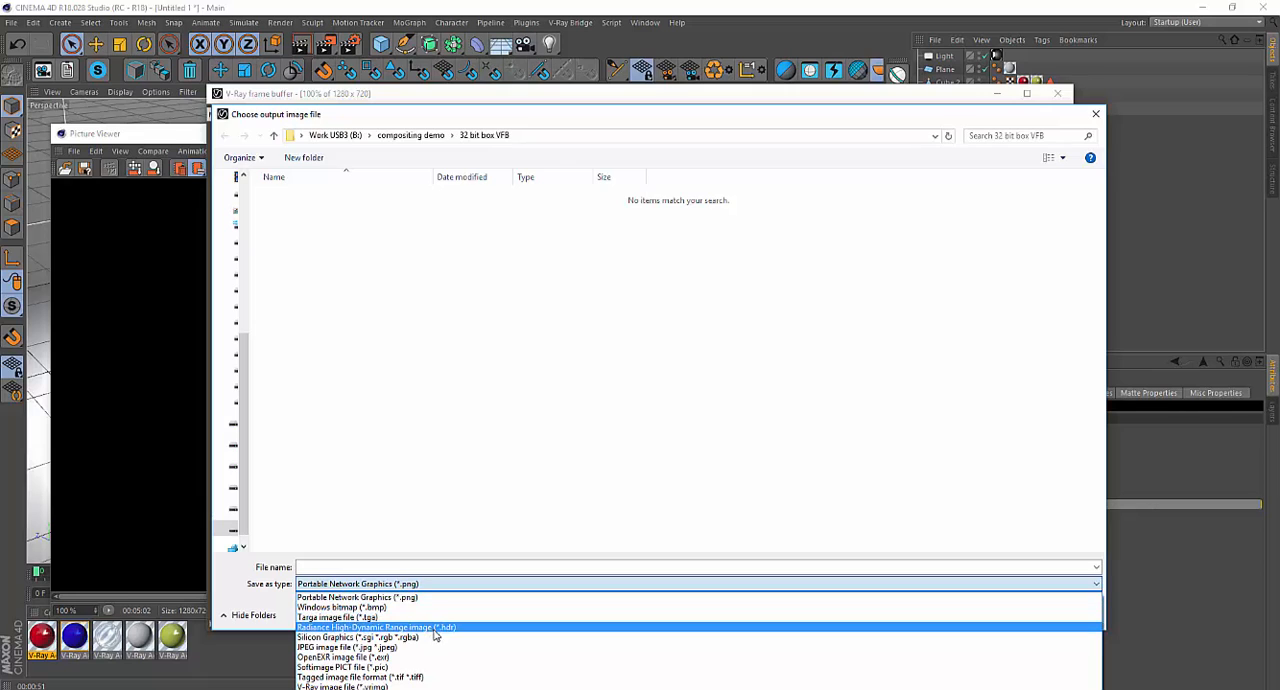
pyautogui.click(433, 662)
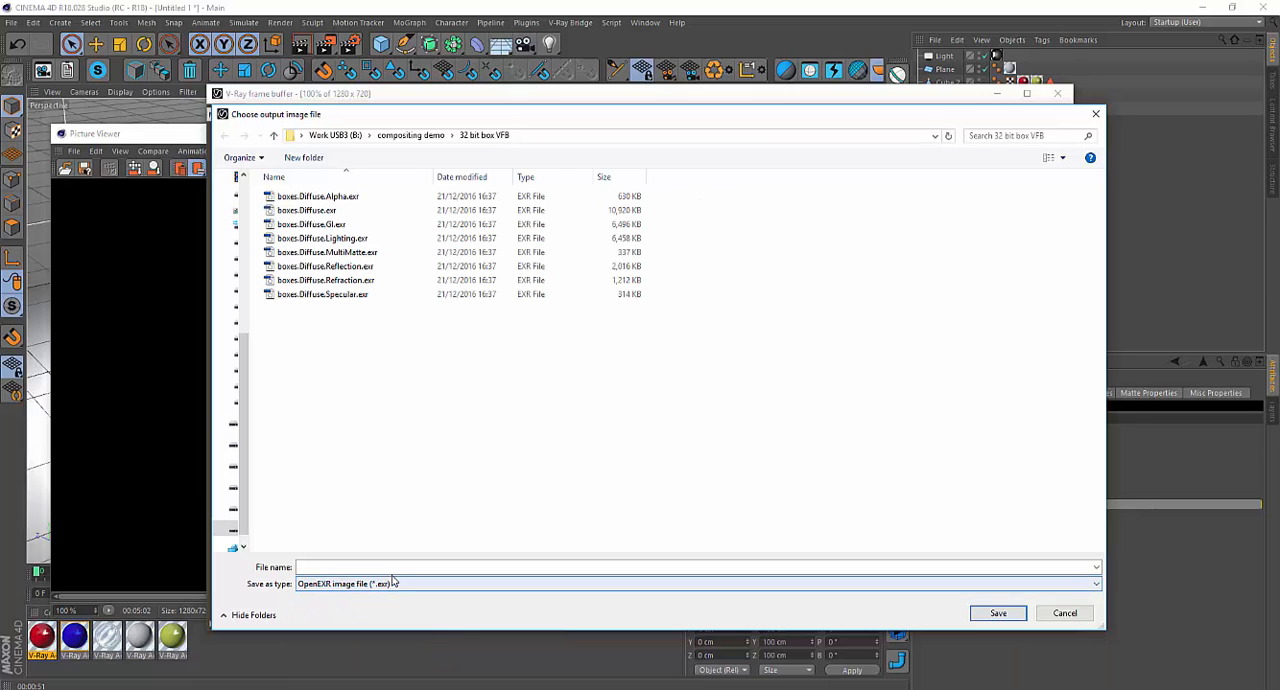
pyautogui.click(387, 567)
pyautogui.write('y')
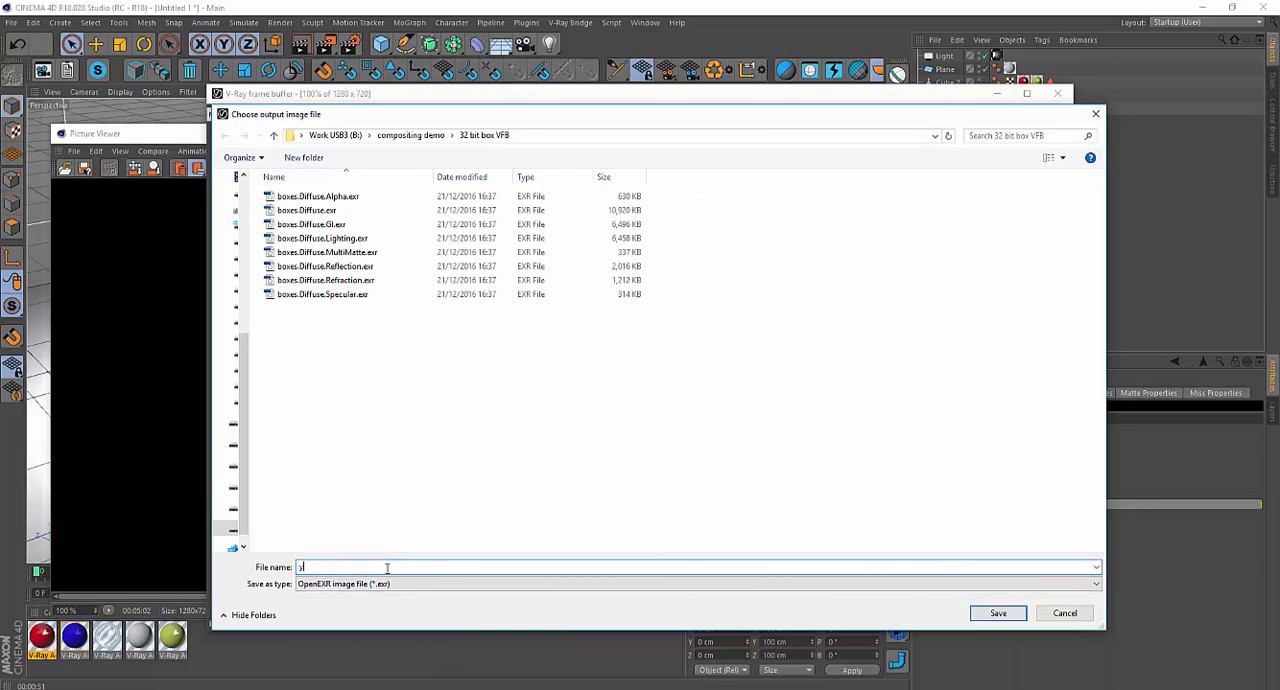
pyautogui.write('ellow alpha')
pyautogui.press('Return')
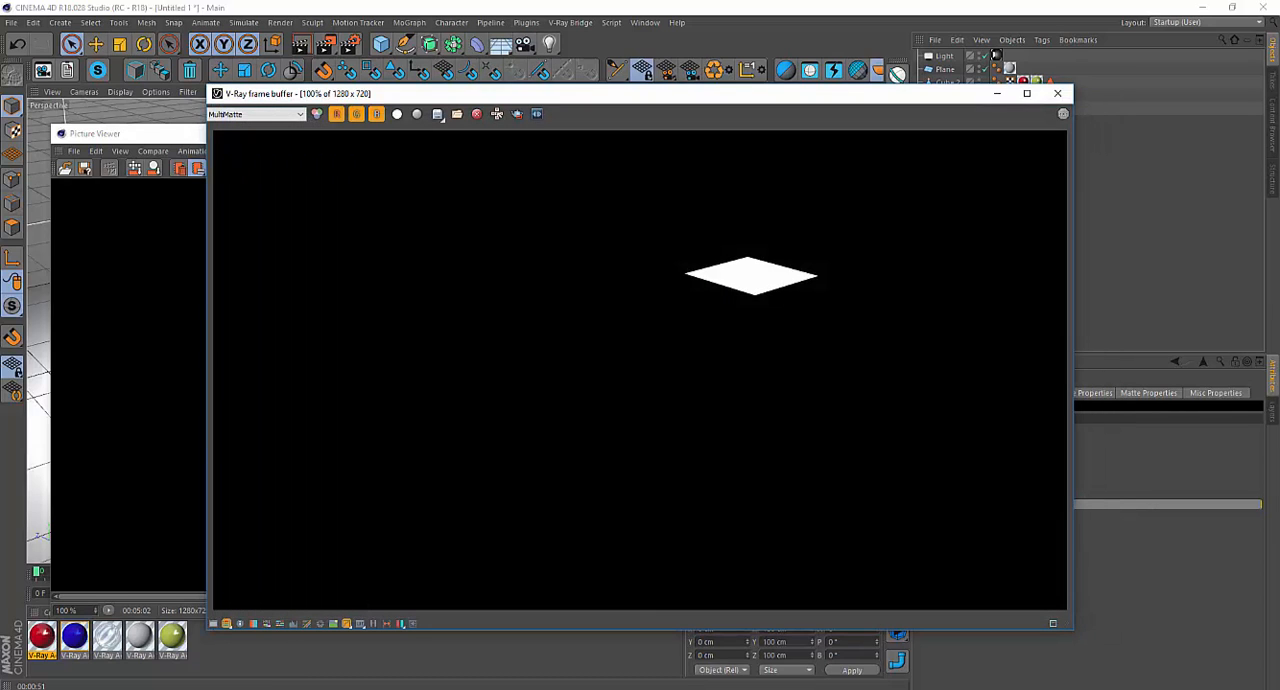
# Display the red cube's MultiMatte channel and save it as "Red Alpha" in the 32 bit box VFB folder.
pyautogui.click(280, 116)
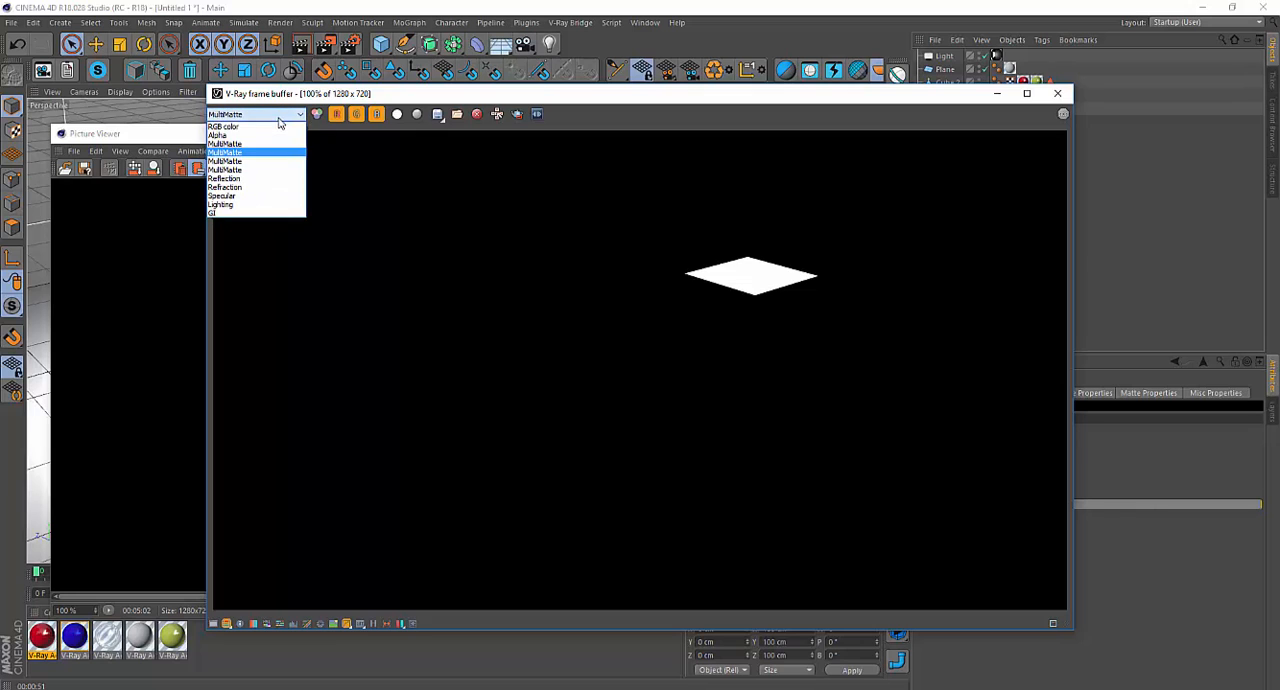
pyautogui.click(265, 156)
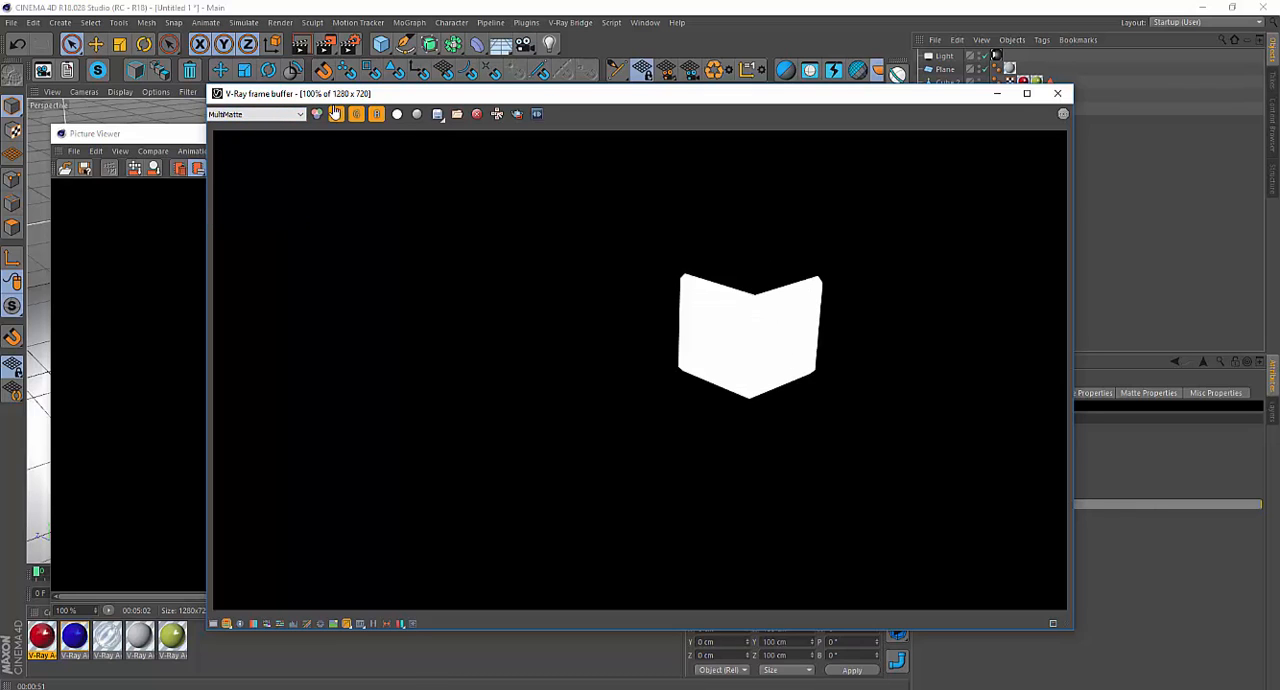
pyautogui.click(437, 114)
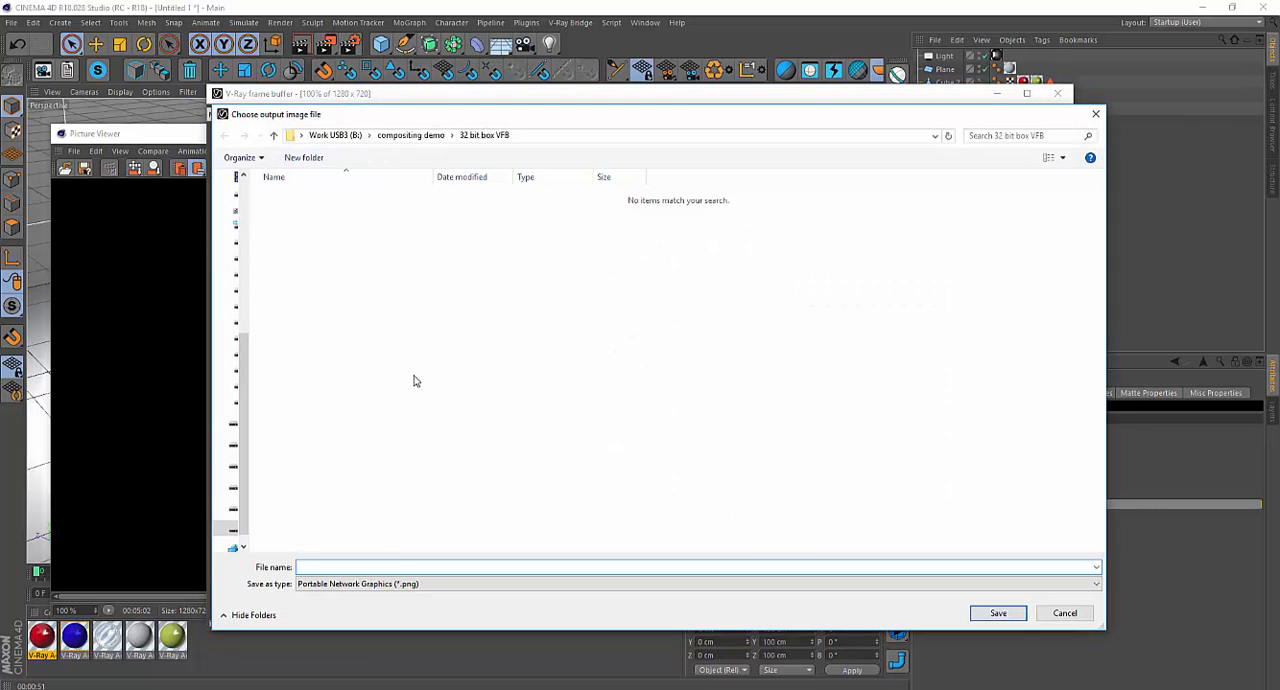
pyautogui.write('Red Alpha')
pyautogui.click(998, 612)
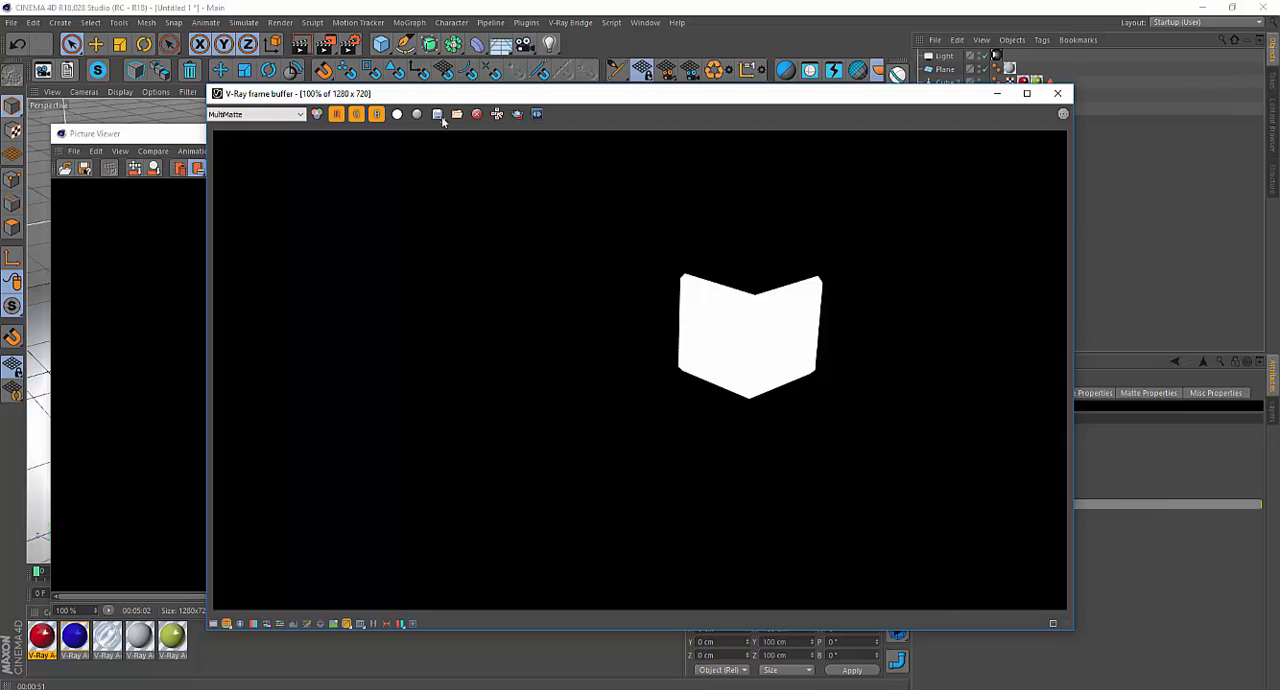
# Look through the first and last MultiMatte channels and check the channel list for a background pass.
pyautogui.click(288, 114)
pyautogui.click(268, 170)
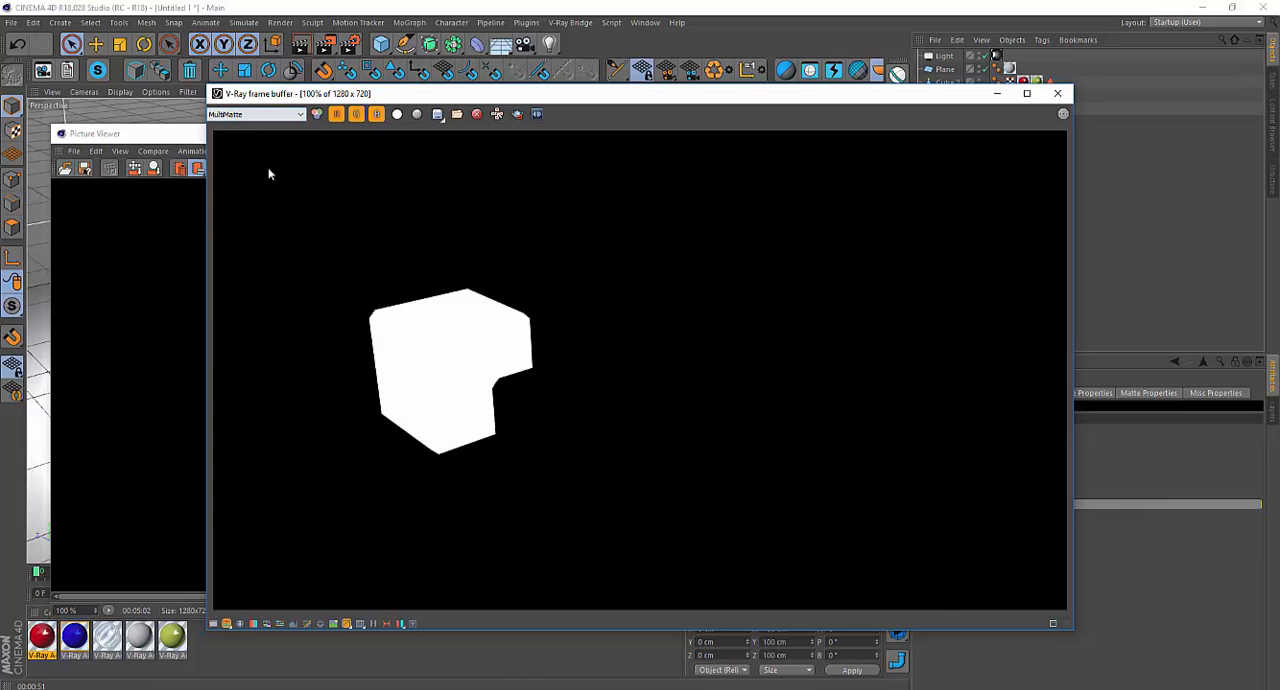
pyautogui.click(283, 116)
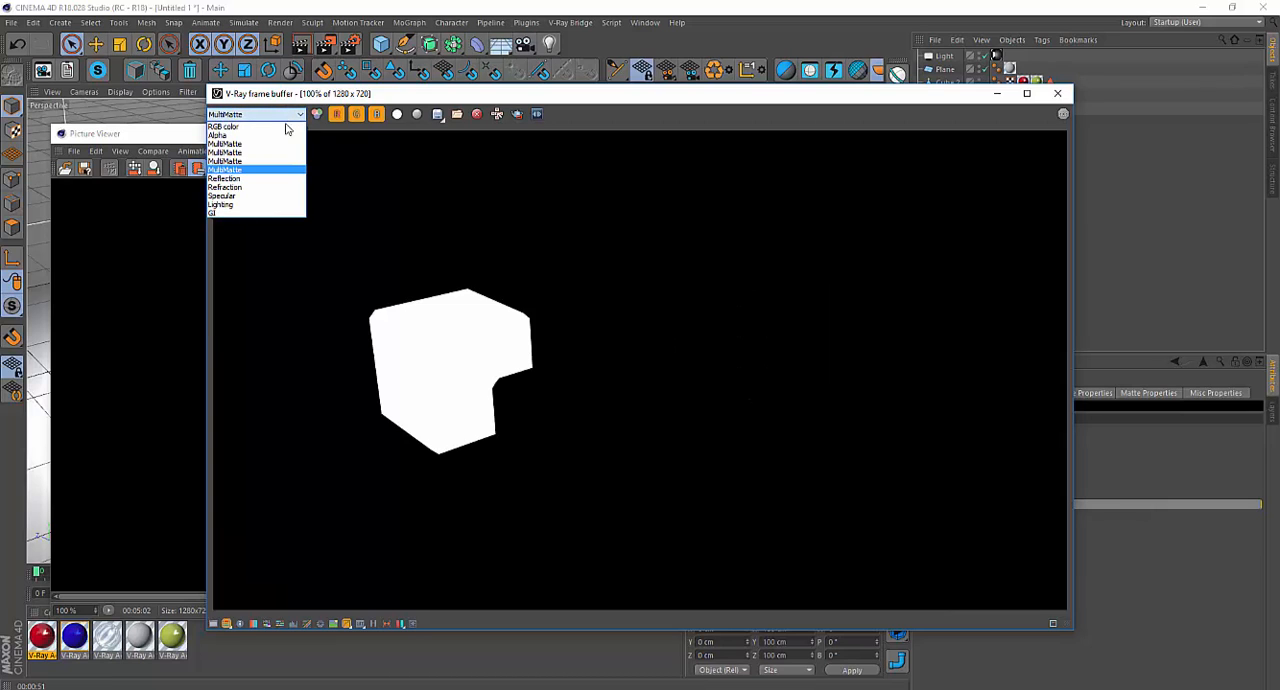
pyautogui.click(283, 146)
pyautogui.click(287, 117)
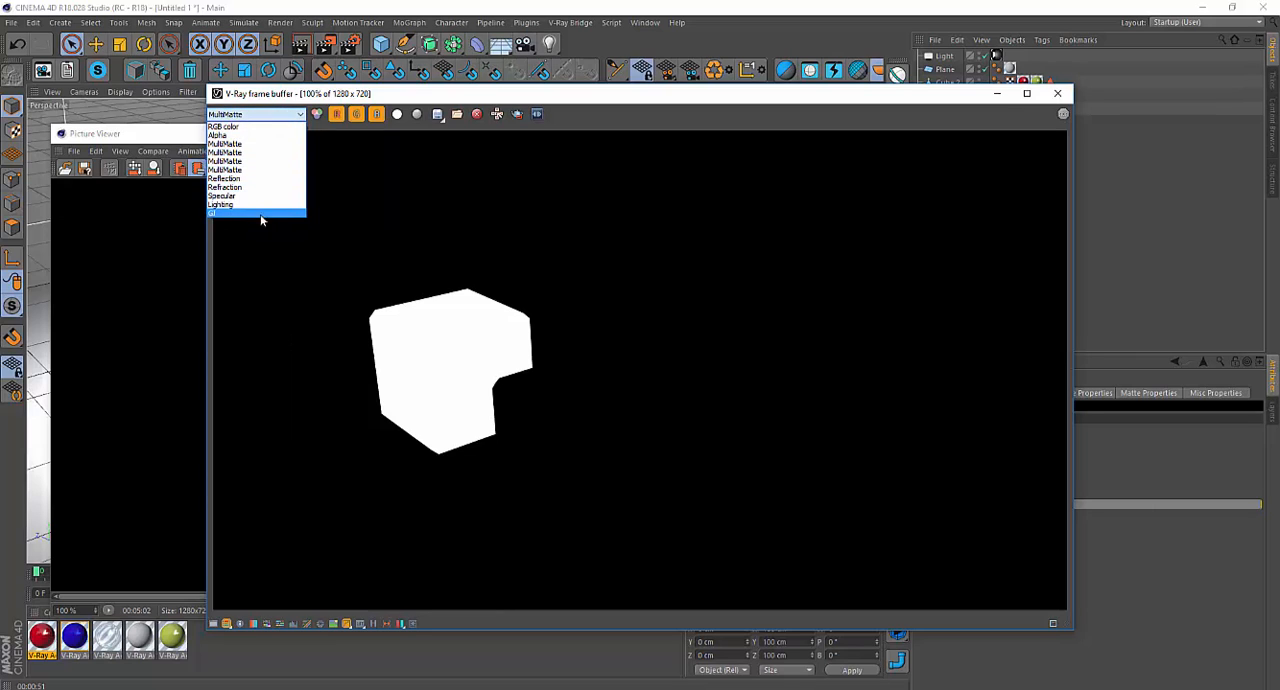
pyautogui.click(397, 215)
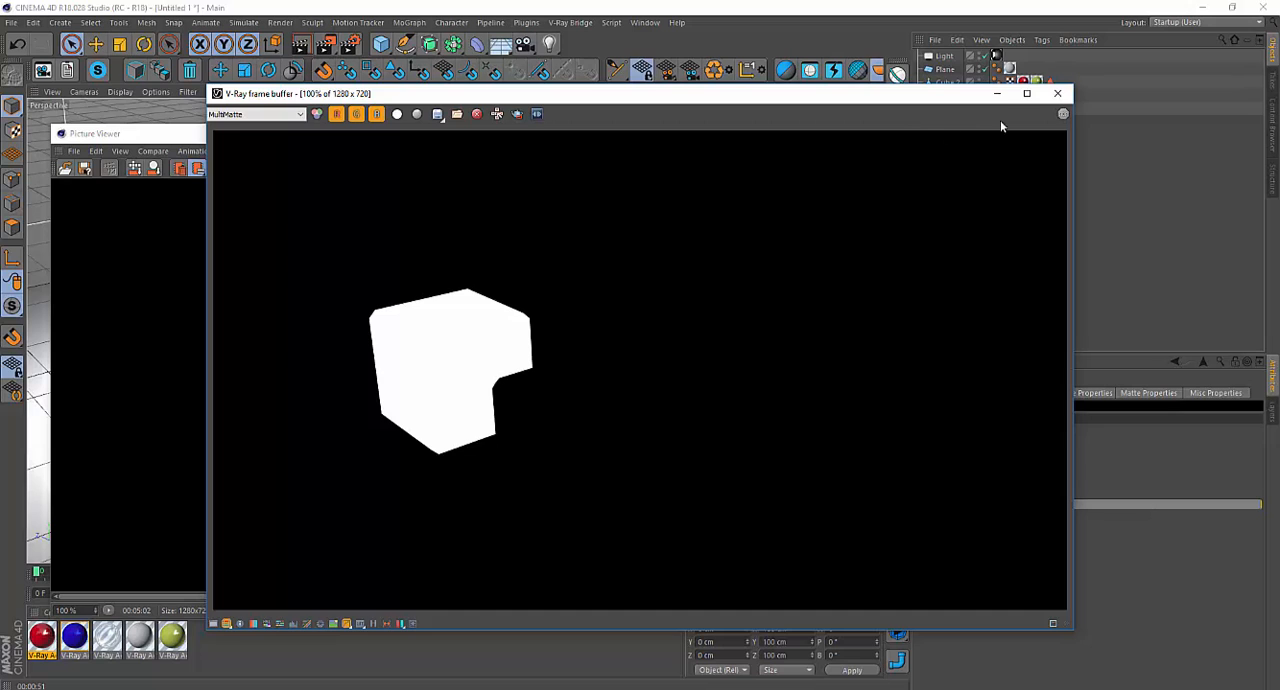
# Render the scene again to the Picture Viewer with the added Background channel.
pyautogui.click(326, 44)
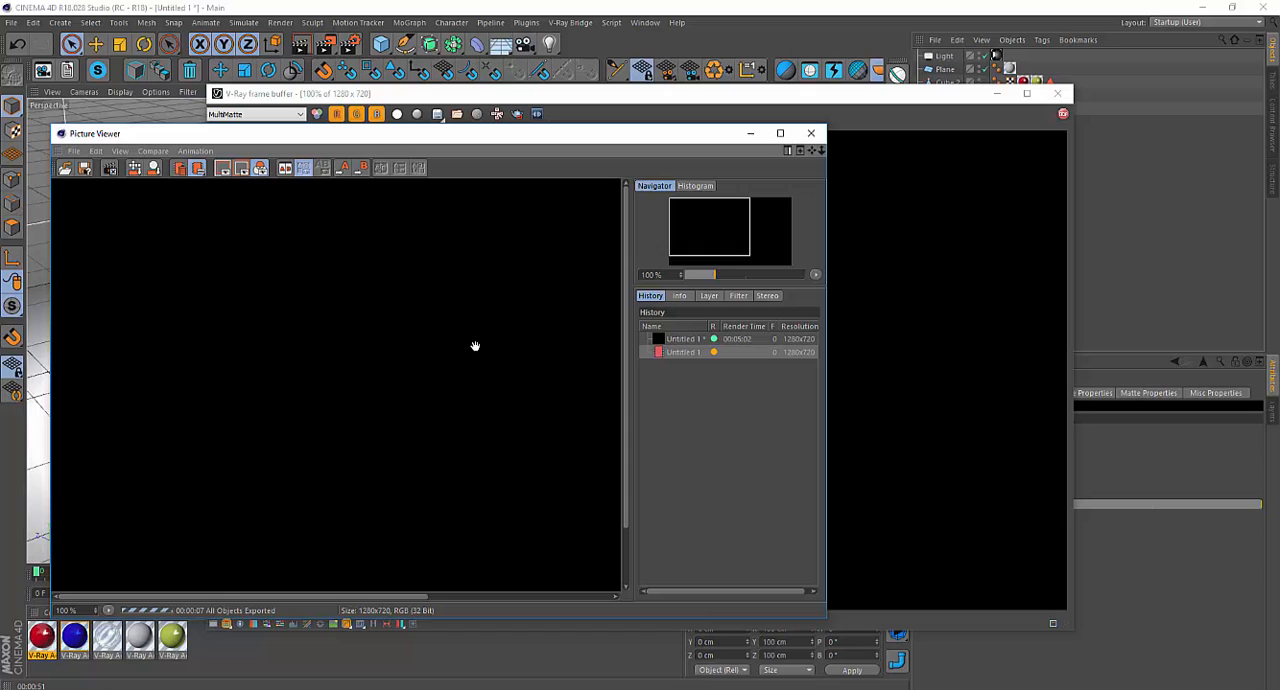
# Set the regular image's save depth to 16 Bit/Channel in the render settings.
pyautogui.click(545, 100)
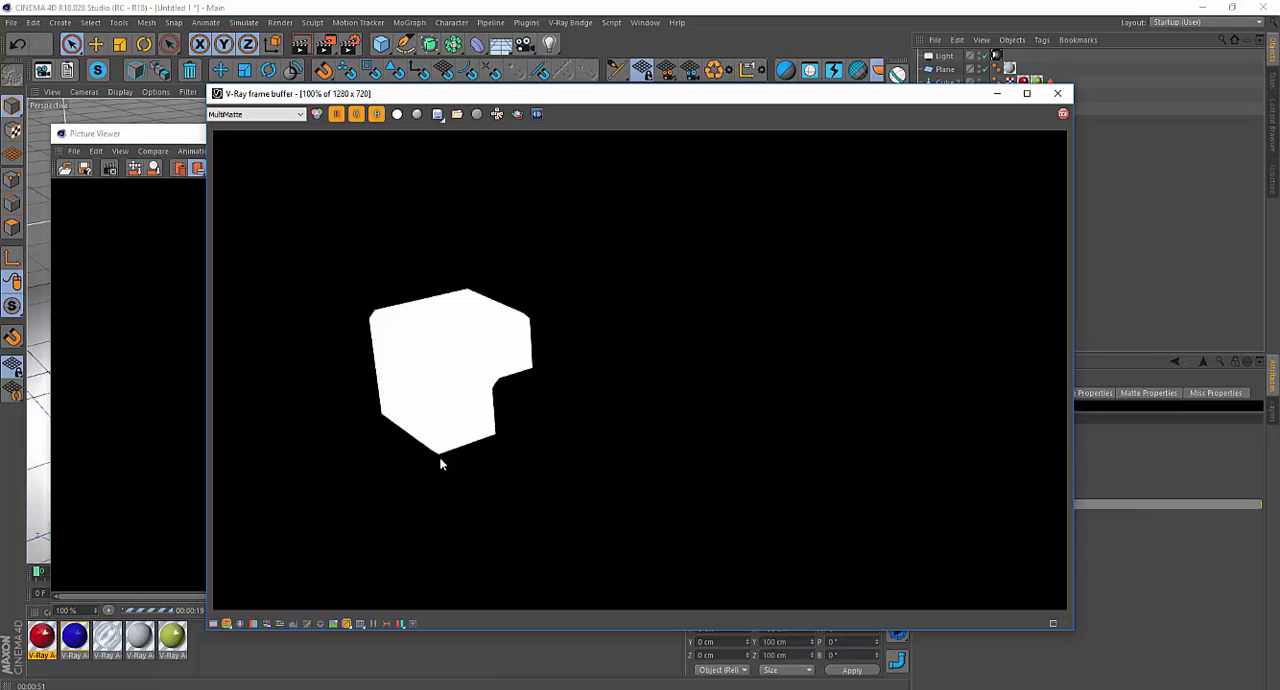
pyautogui.moveTo(571, 95); pyautogui.dragTo(688, 108)
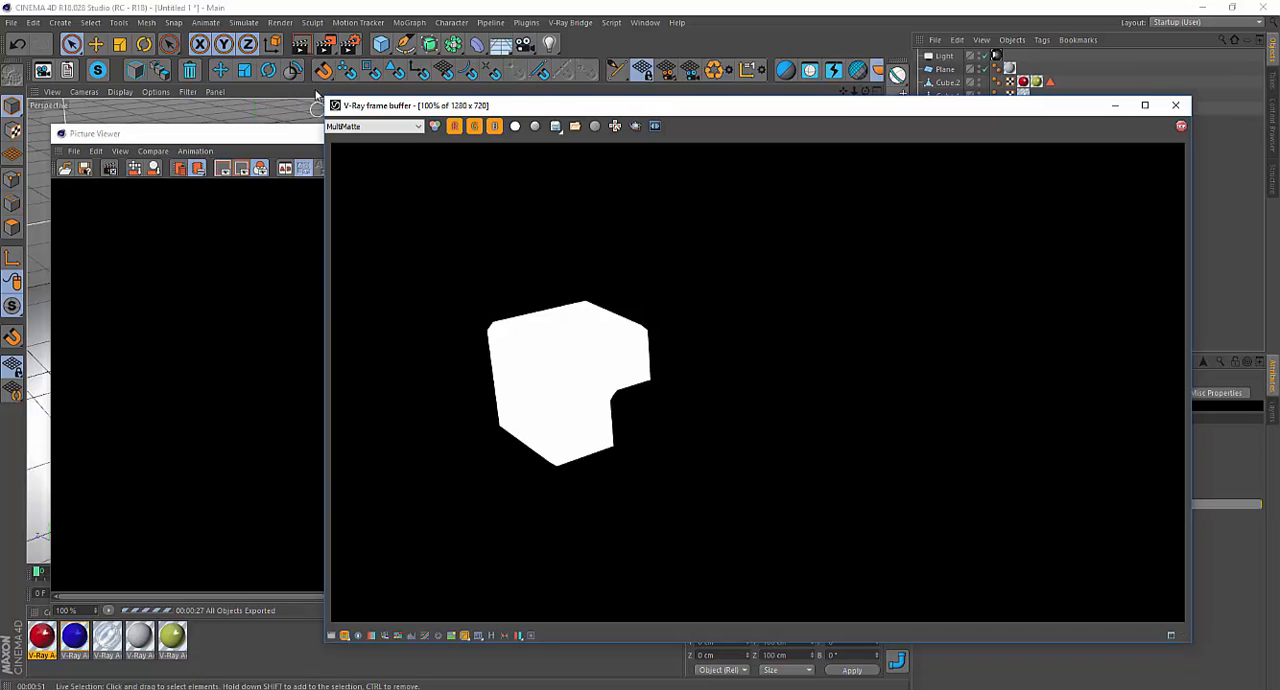
pyautogui.click(350, 44)
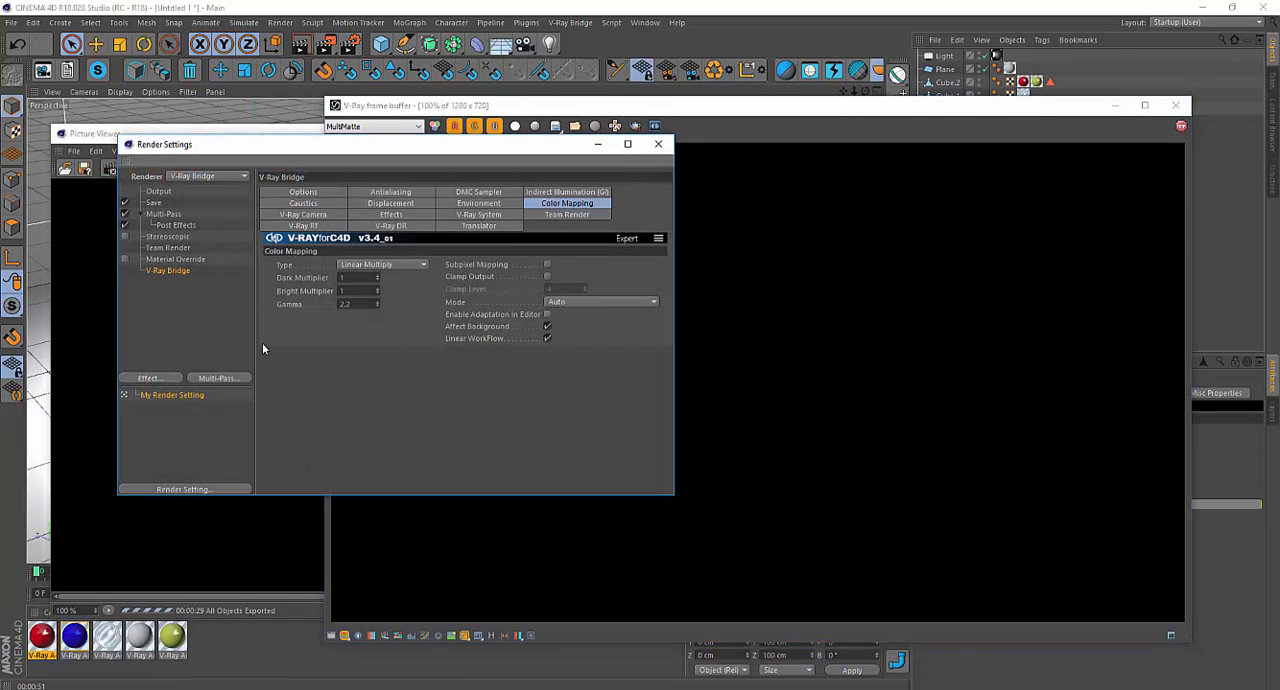
pyautogui.click(155, 203)
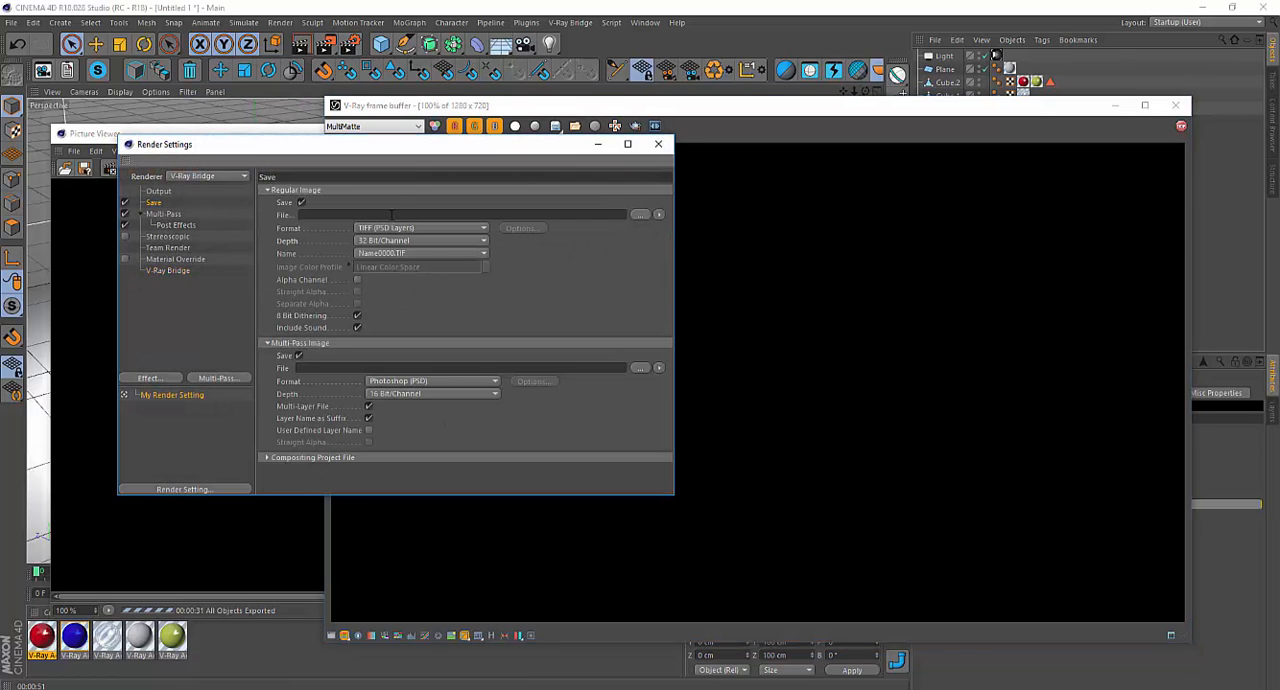
pyautogui.click(418, 240)
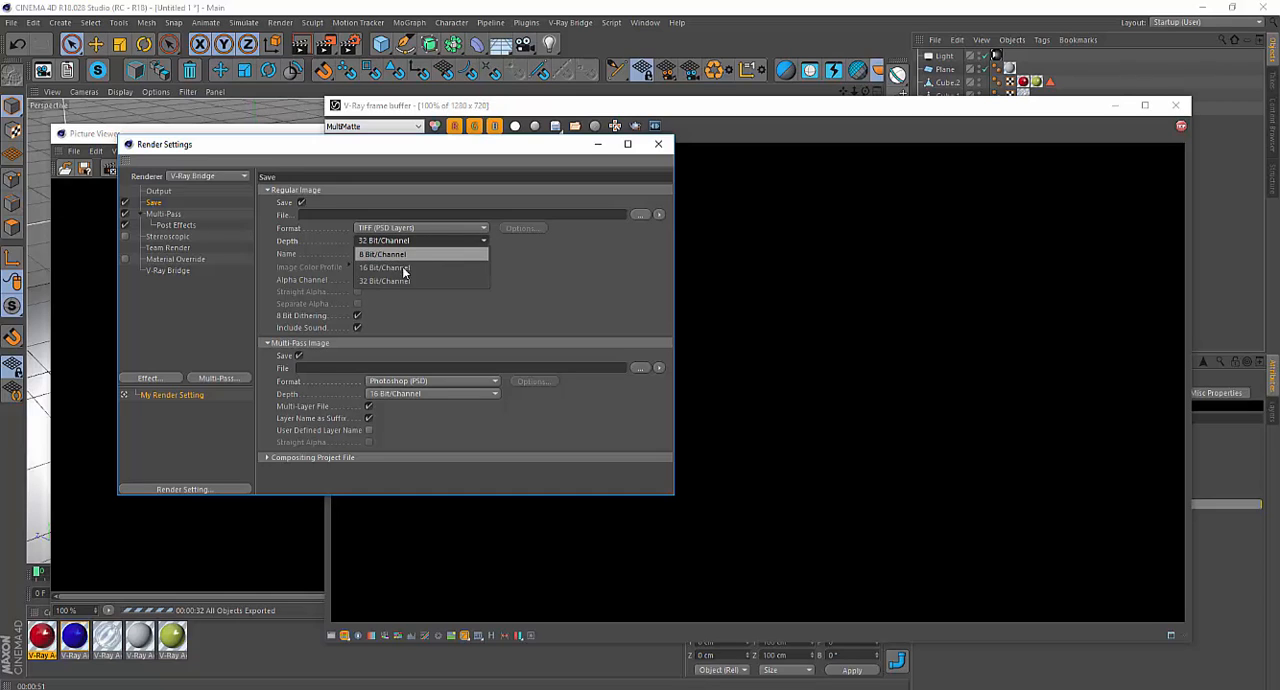
pyautogui.click(405, 268)
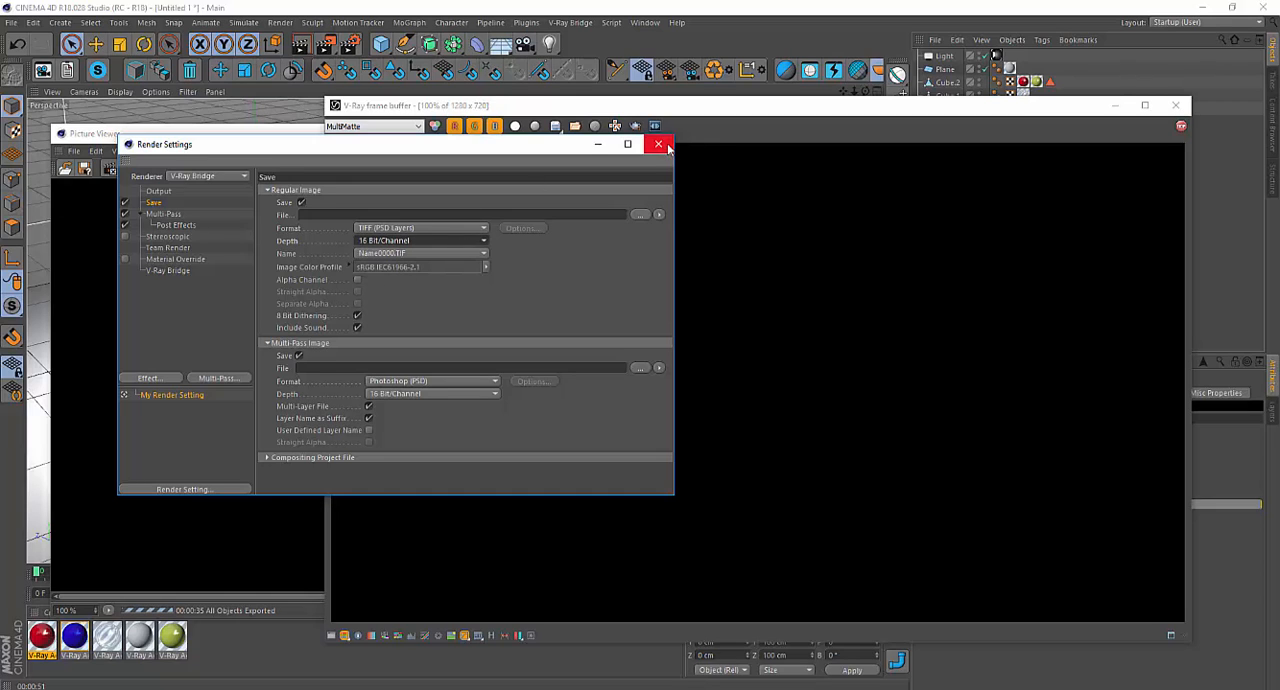
# Set the V-Ray Bridge color mapping mode to None.
pyautogui.click(168, 271)
pyautogui.click(570, 302)
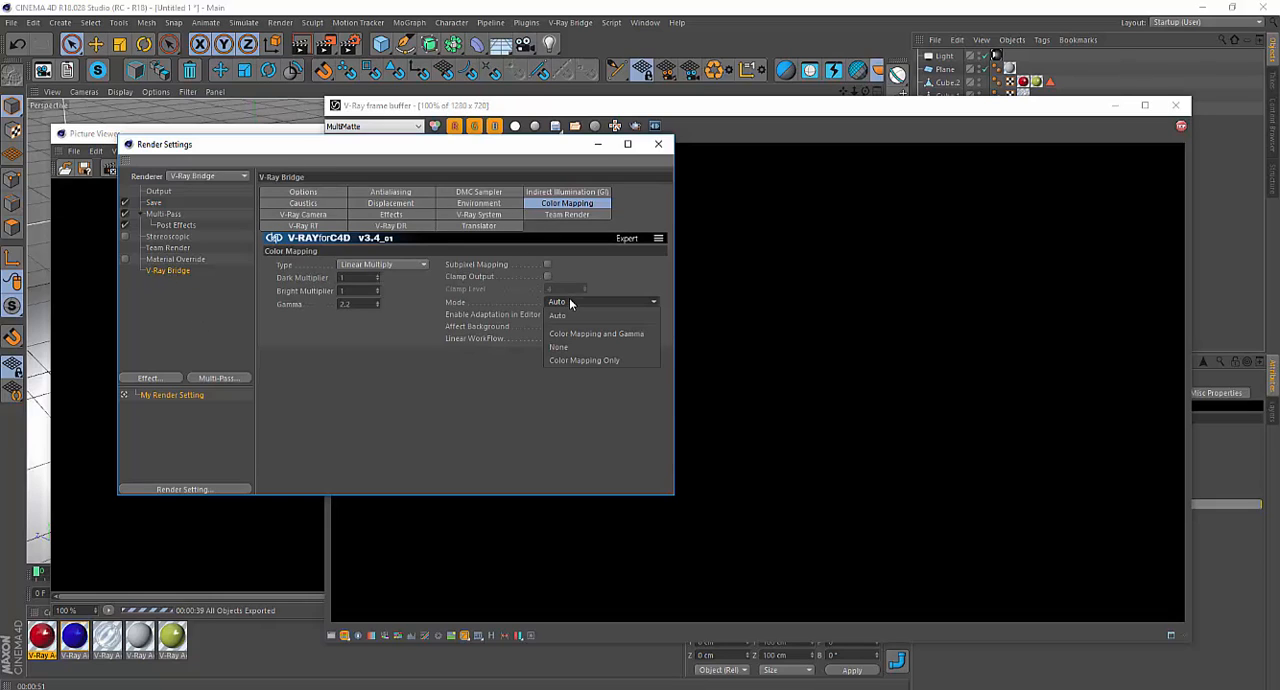
pyautogui.click(636, 348)
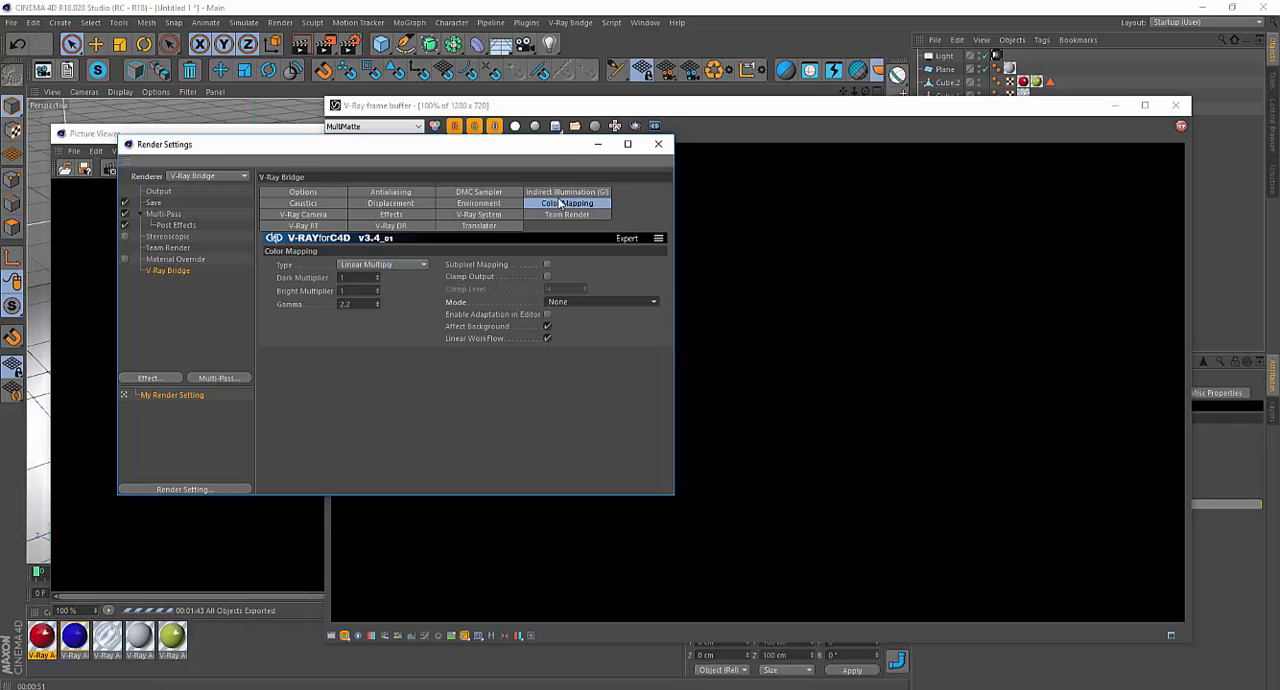
pyautogui.moveTo(544, 148); pyautogui.dragTo(553, 190)
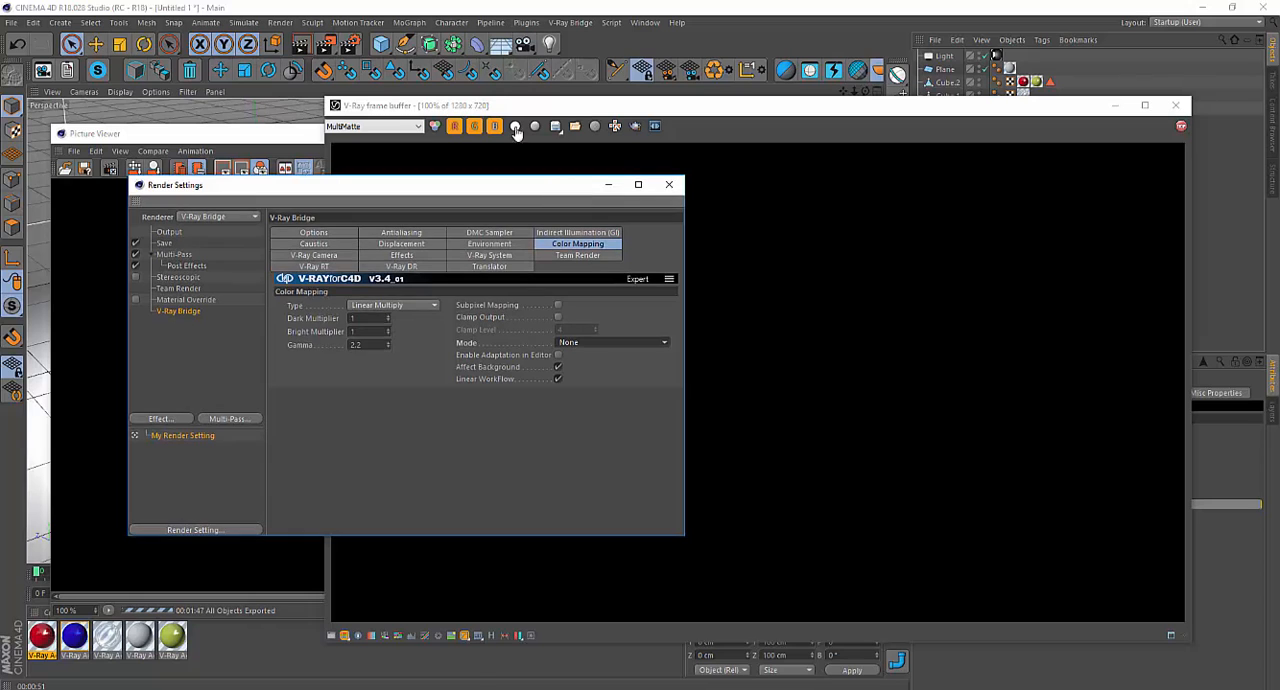
# Stop the running render, restart it to the Picture Viewer, and display the RGB color channel in the V-Ray frame buffer.
pyautogui.click(326, 44)
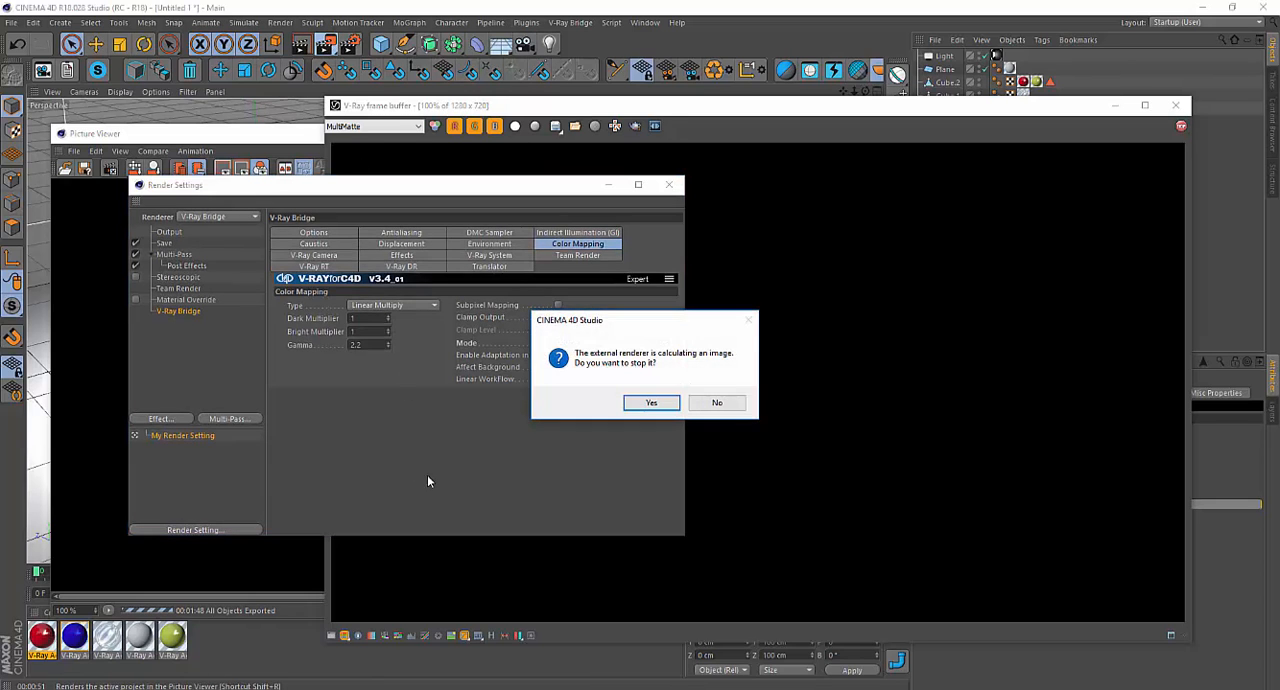
pyautogui.click(651, 402)
pyautogui.click(528, 107)
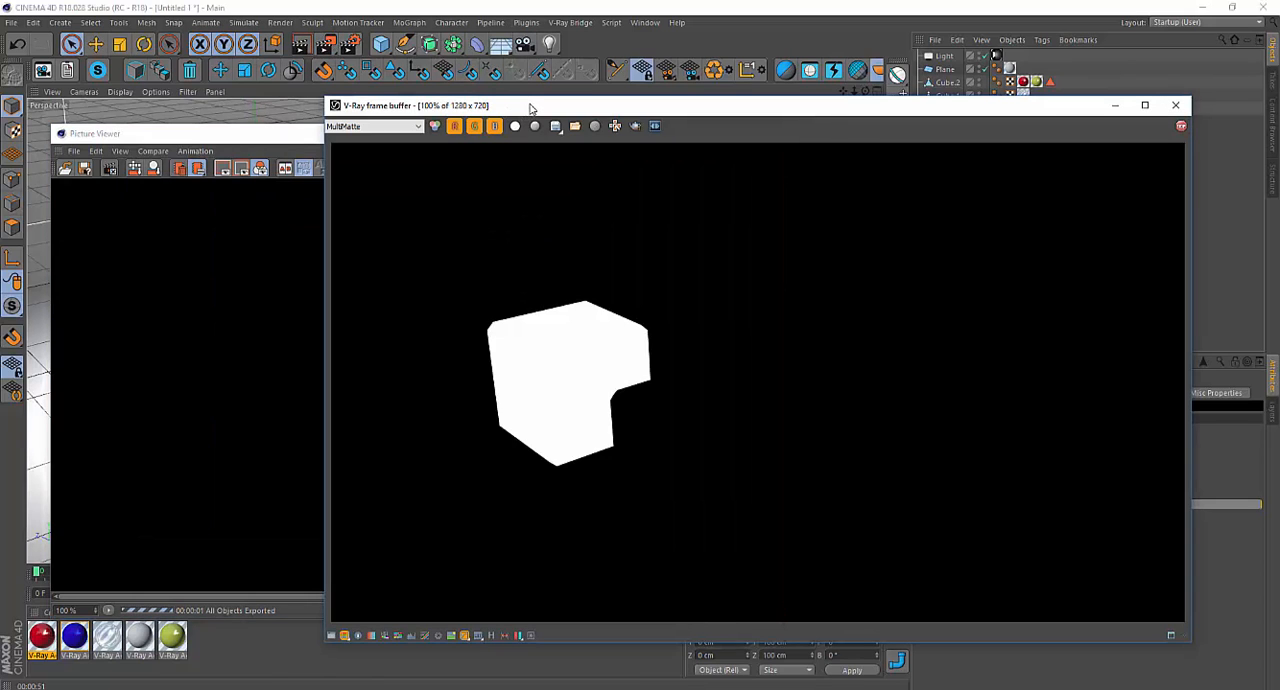
pyautogui.click(417, 127)
pyautogui.click(392, 143)
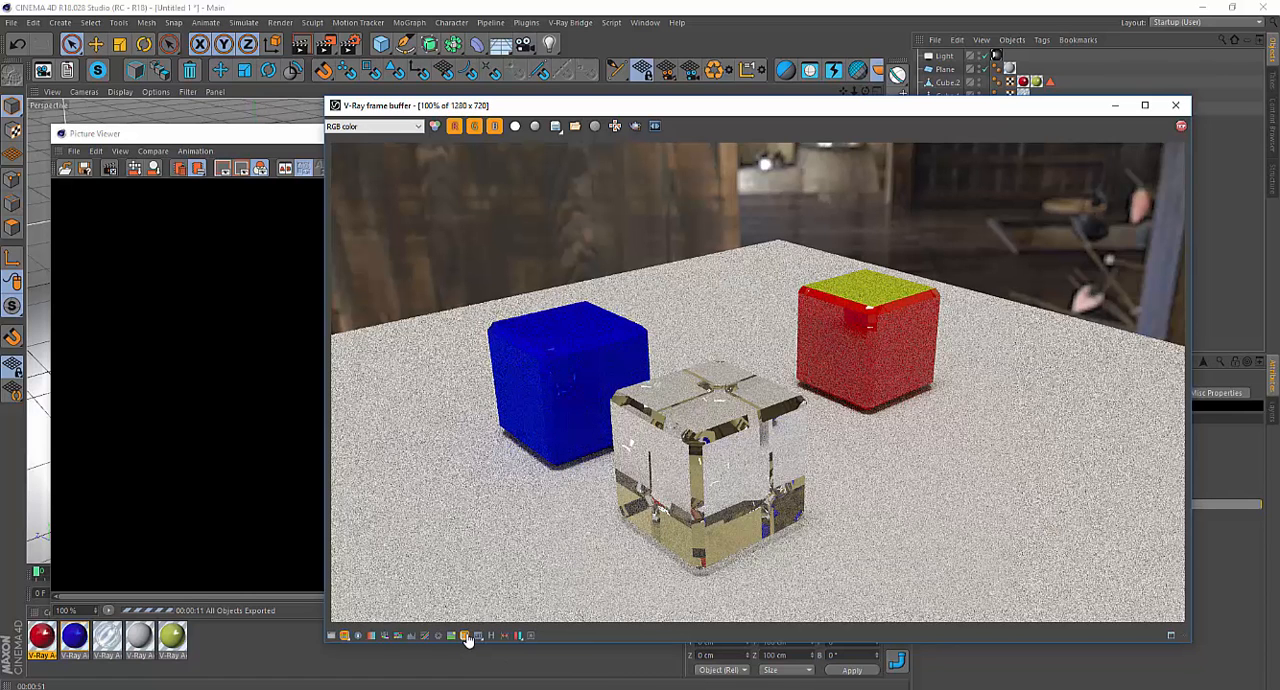
# Compare the RGB color render in the frame buffer with sRGB display off and on.
pyautogui.click(466, 637)
pyautogui.click(466, 637)
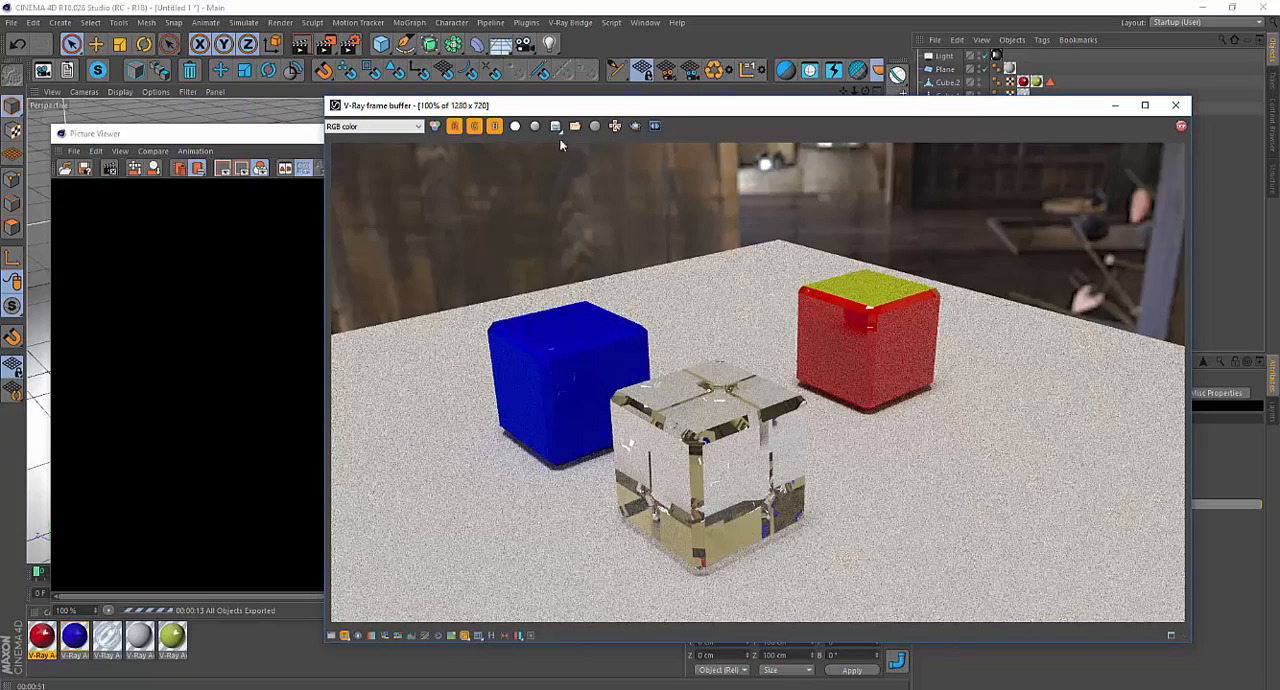
pyautogui.moveTo(526, 106); pyautogui.dragTo(723, 68)
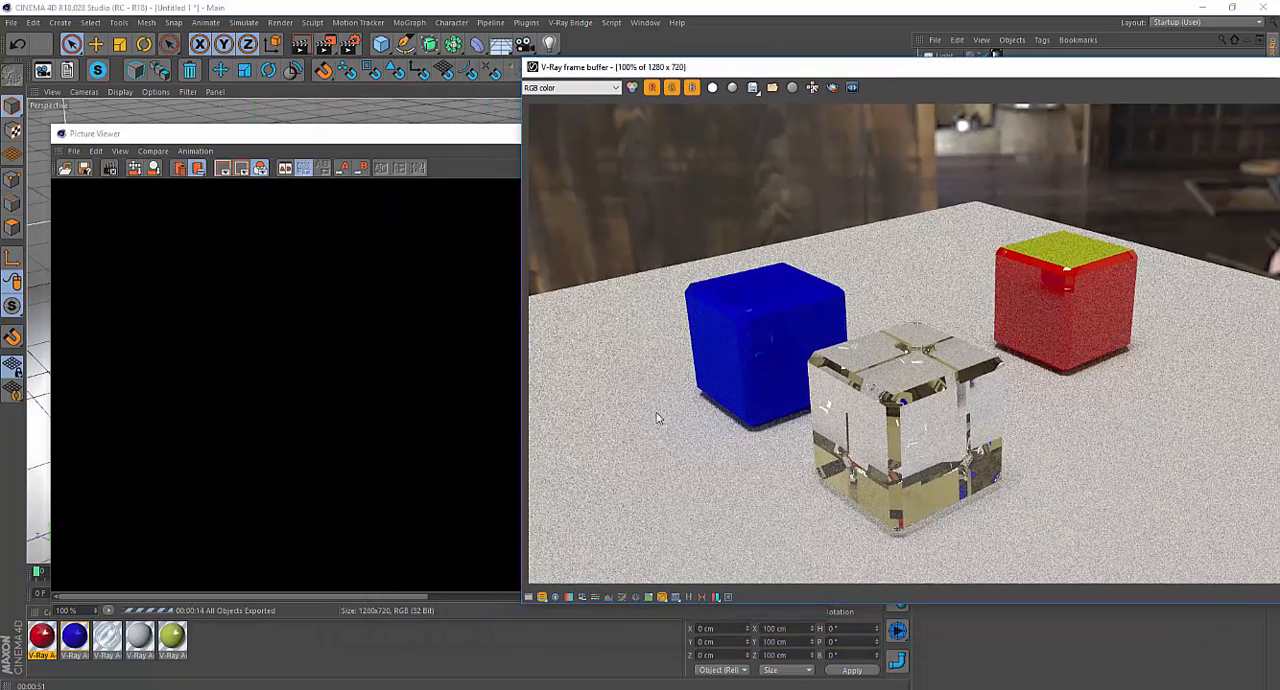
pyautogui.click(662, 598)
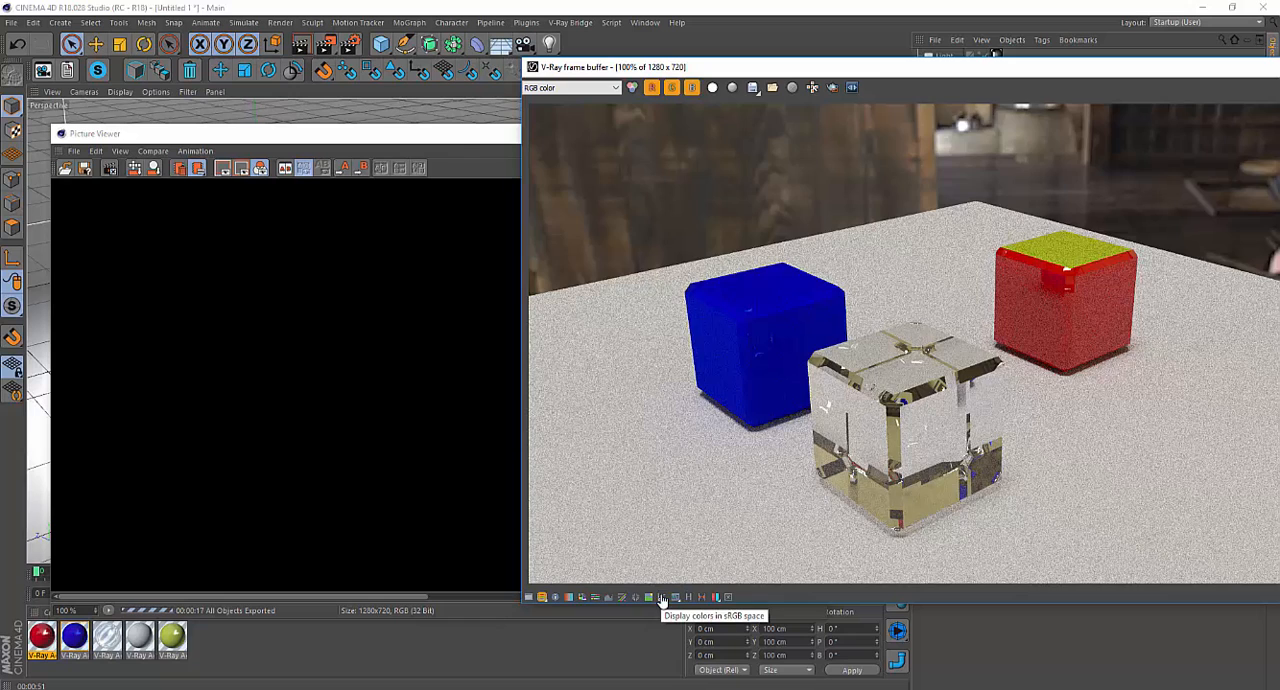
pyautogui.click(662, 598)
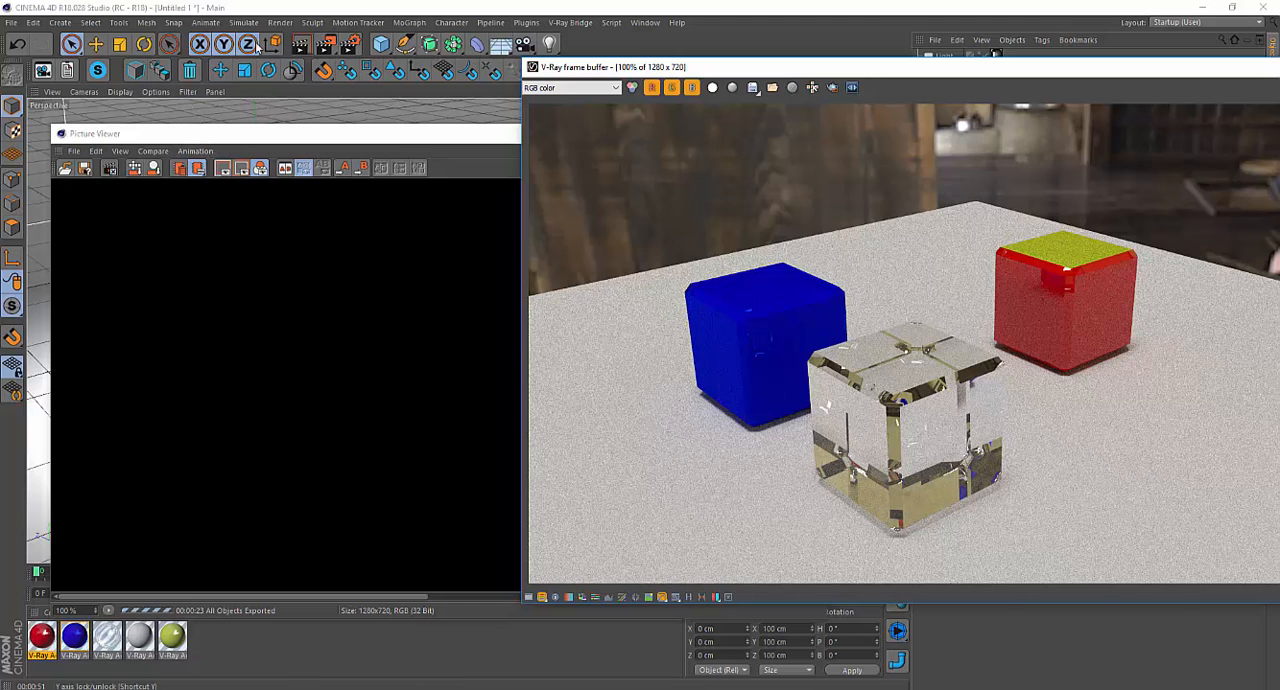
# Set the regular image's save depth to 8 Bit/Channel and restart the render to the Picture Viewer.
pyautogui.click(349, 44)
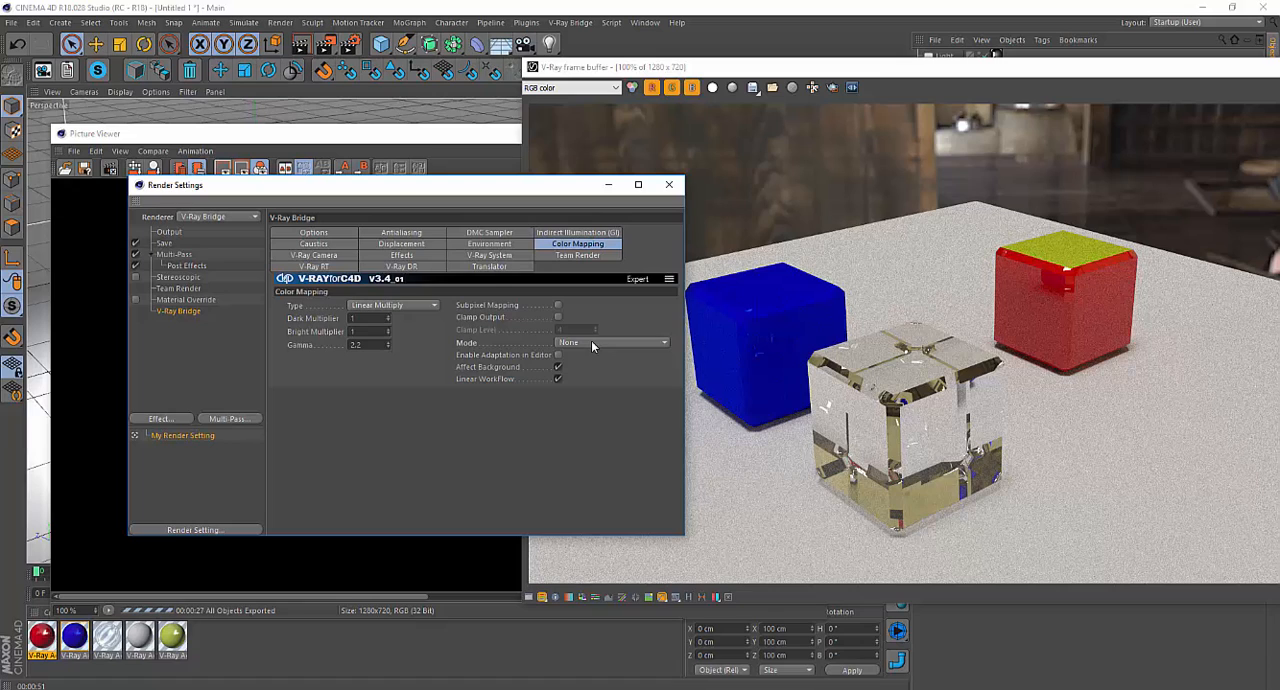
pyautogui.click(165, 244)
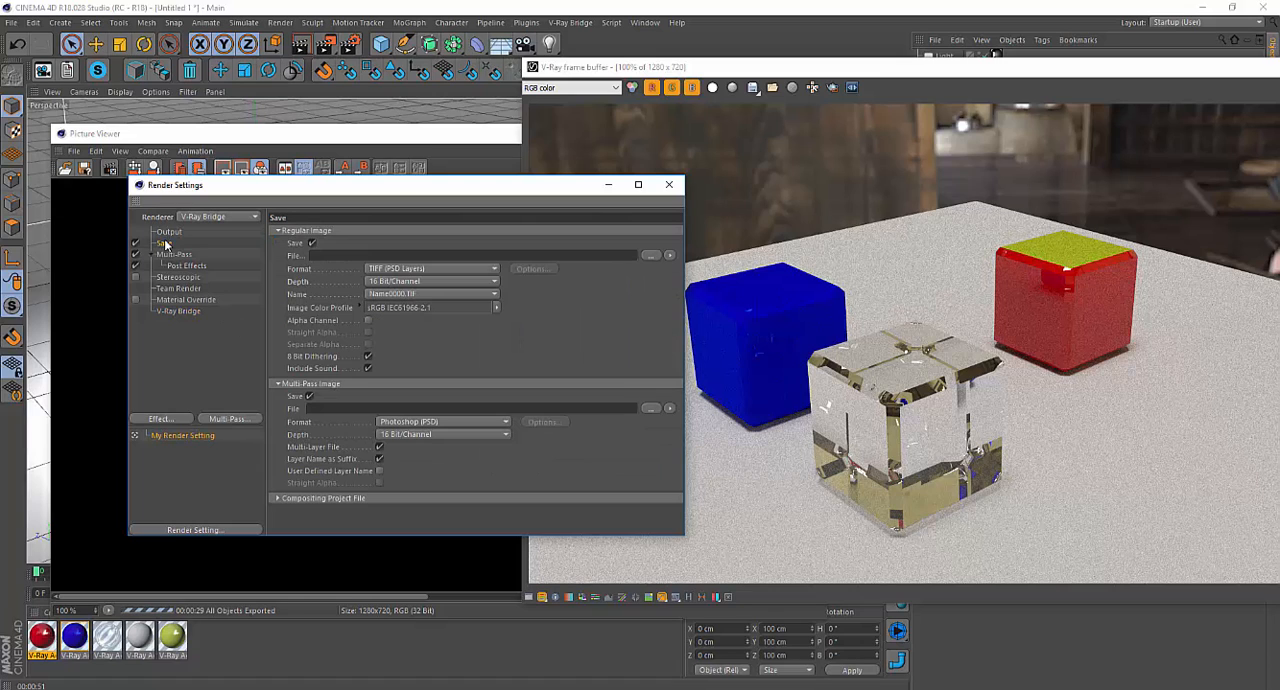
pyautogui.click(446, 281)
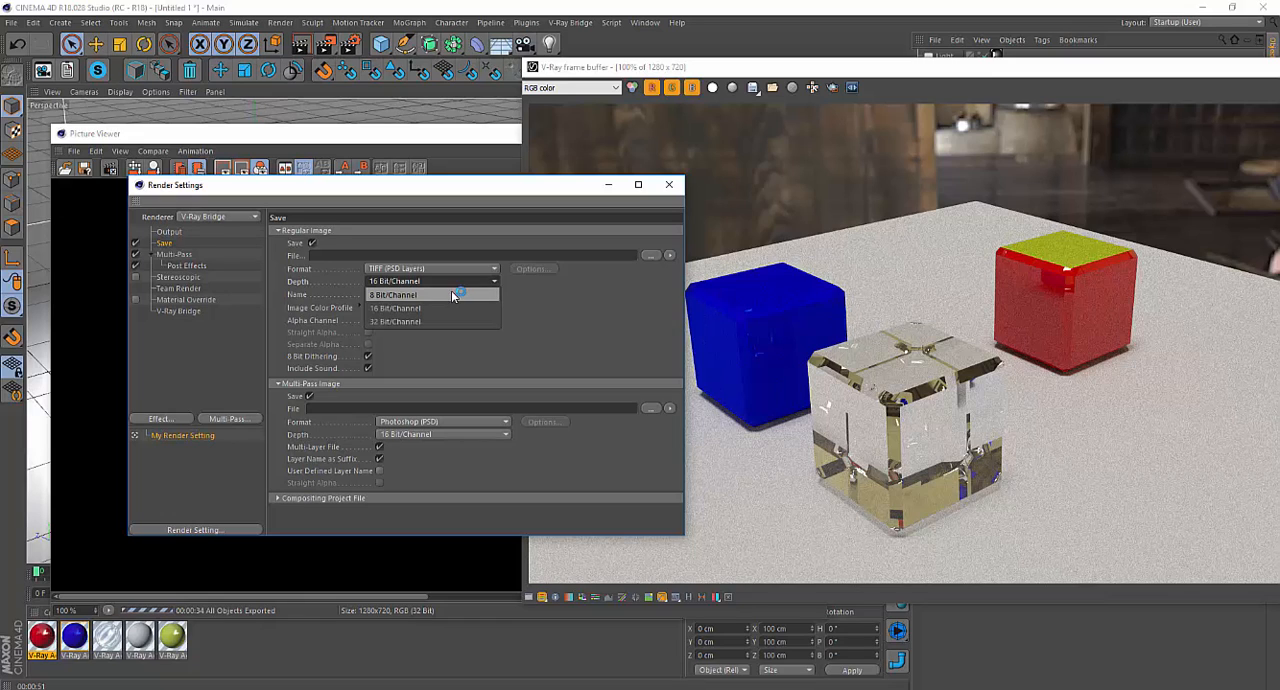
pyautogui.click(452, 294)
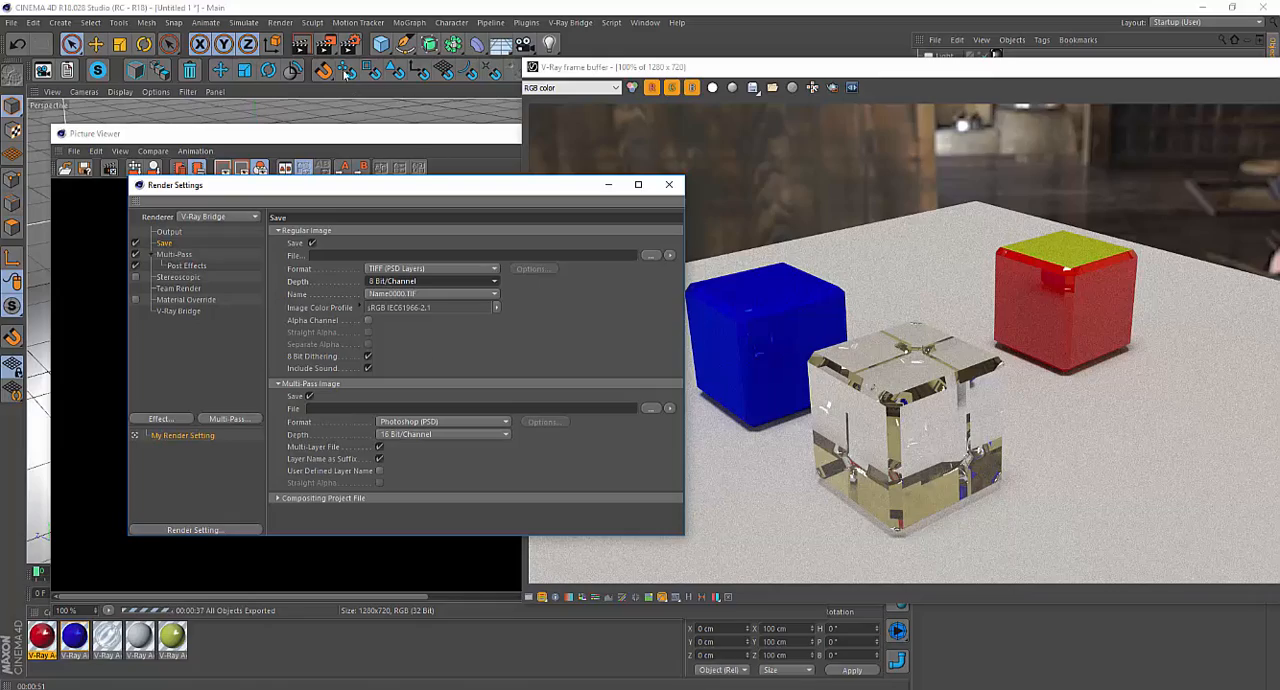
pyautogui.click(333, 47)
pyautogui.click(652, 405)
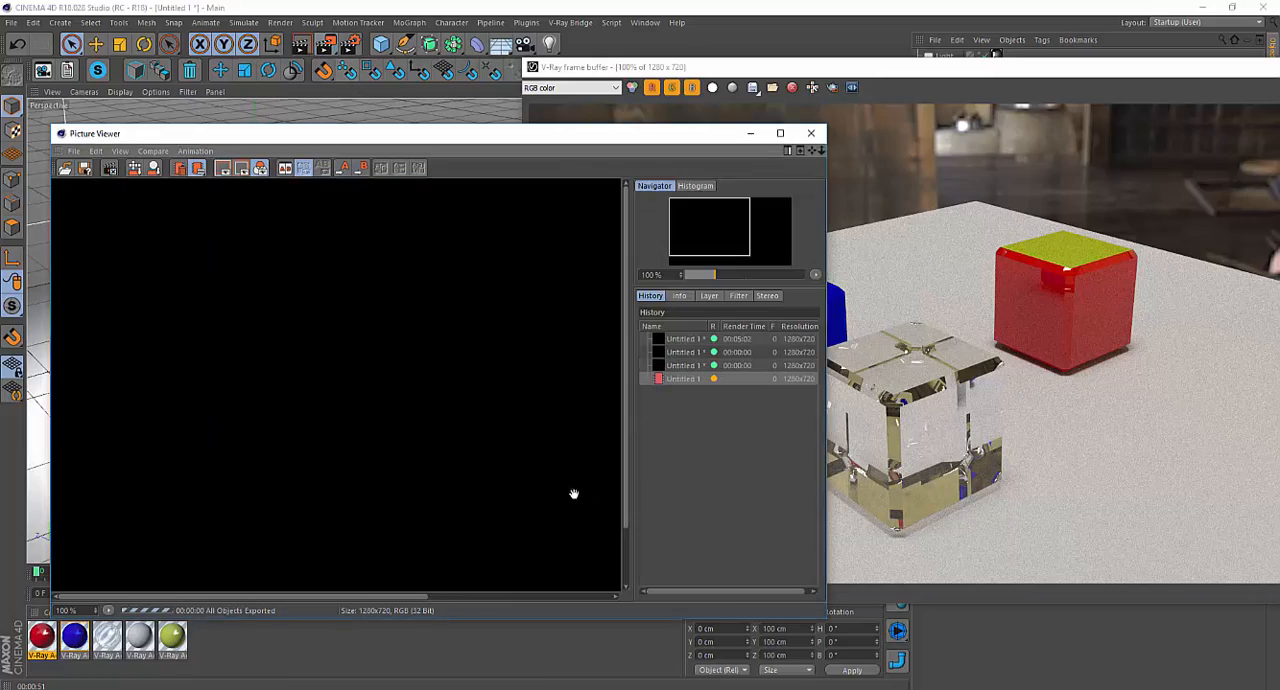
# Bring the frame buffer forward and compare the restarted render with sRGB display toggled off and on.
pyautogui.click(1000, 69)
pyautogui.moveTo(994, 69); pyautogui.dragTo(809, 74)
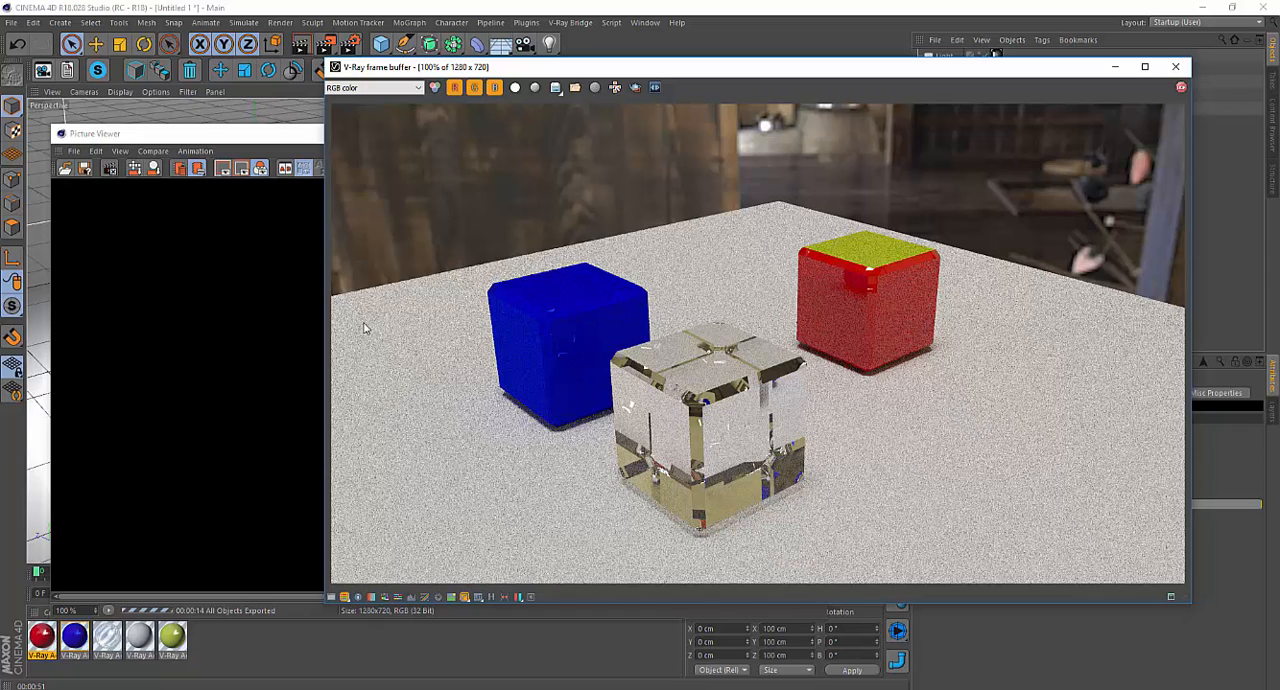
pyautogui.click(465, 597)
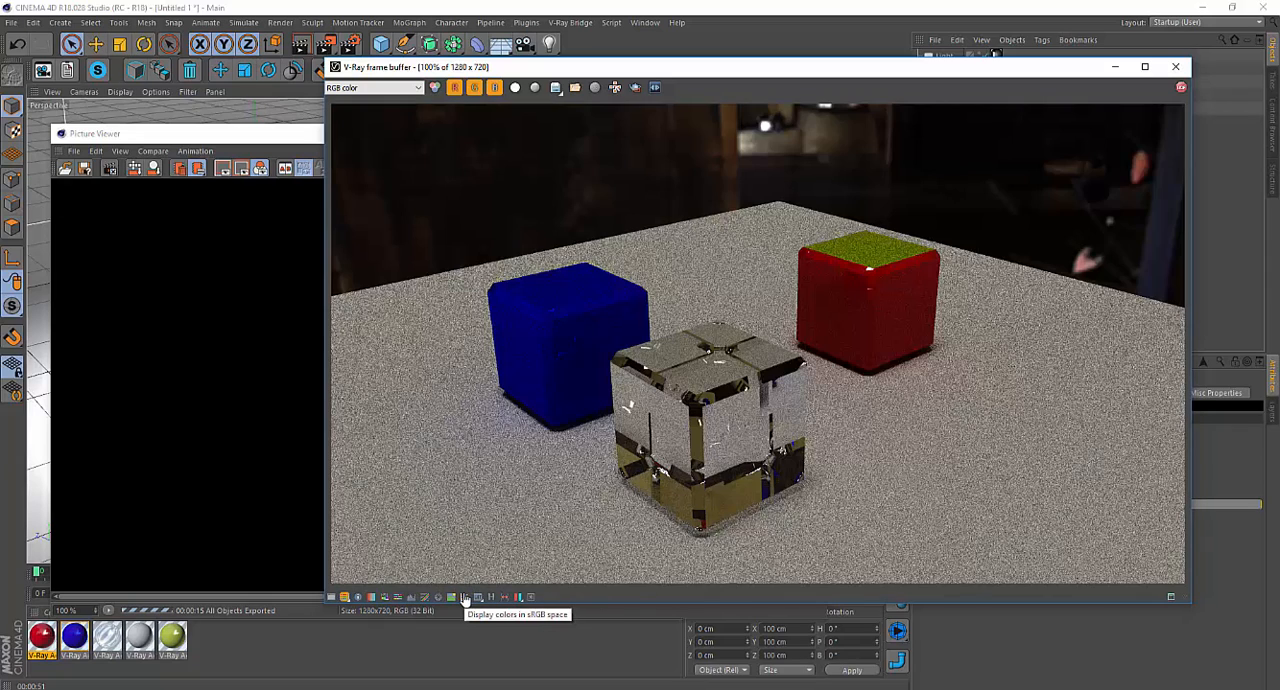
pyautogui.click(465, 597)
pyautogui.click(465, 597)
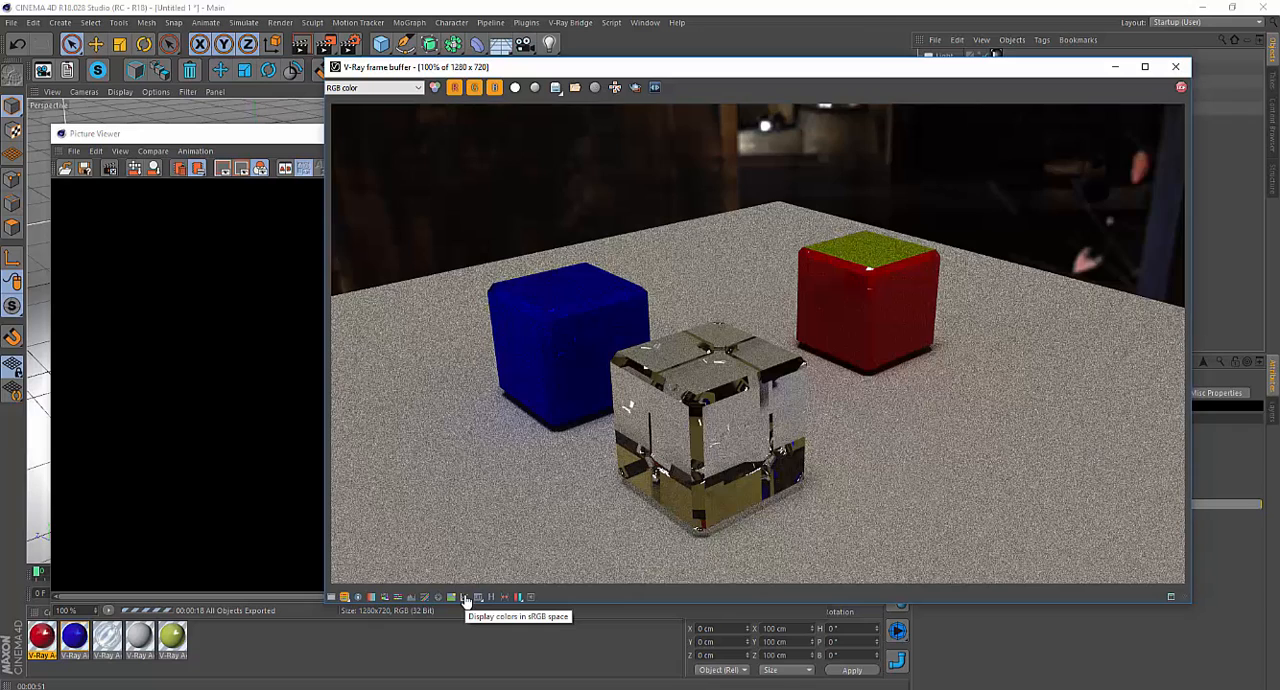
pyautogui.click(465, 597)
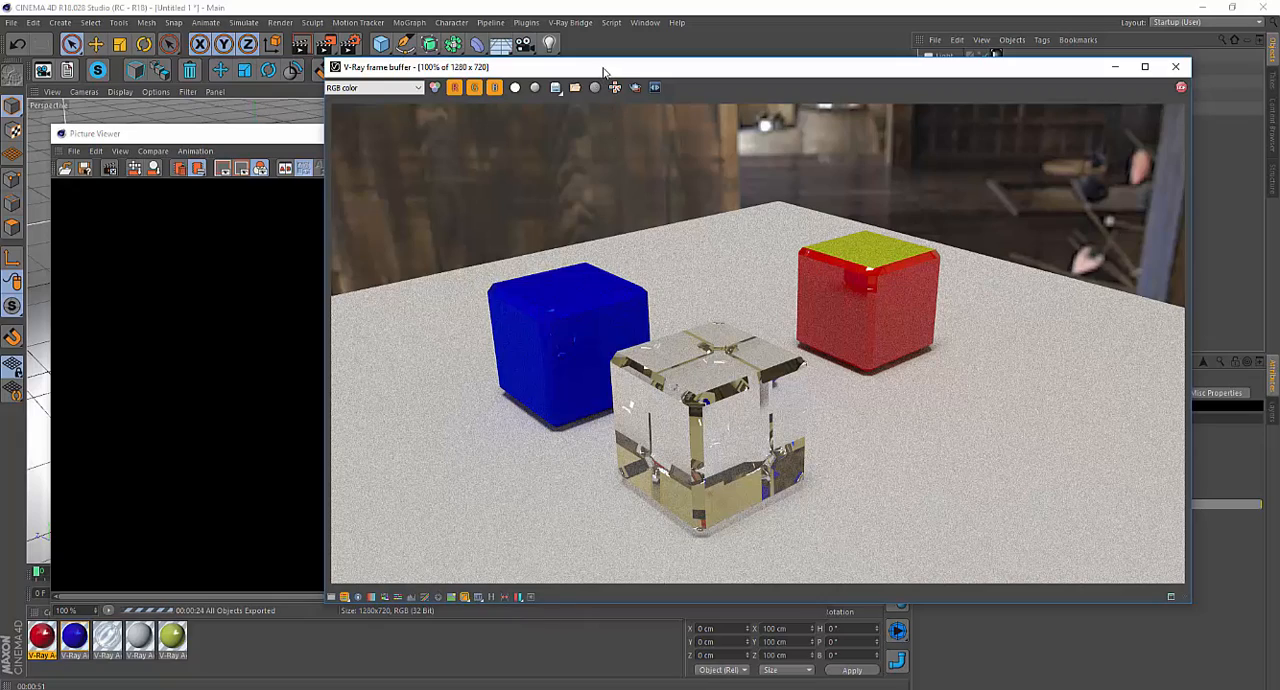
pyautogui.moveTo(603, 72); pyautogui.dragTo(638, 70)
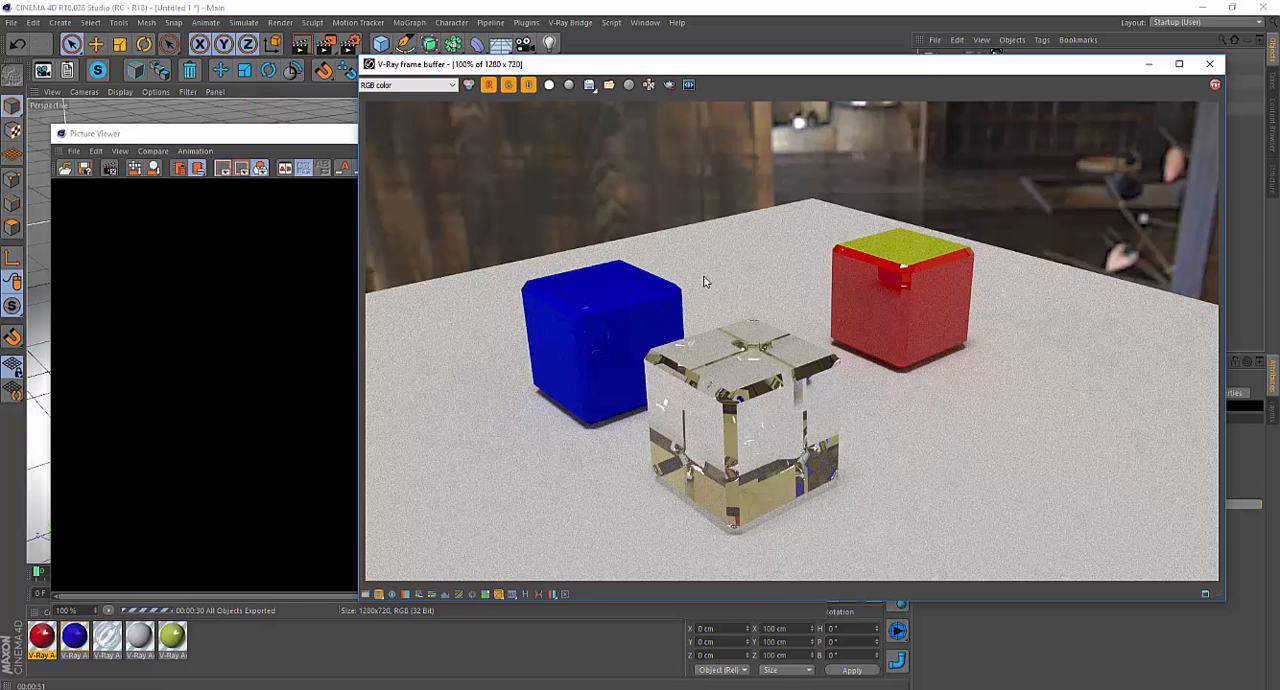
# Close the V-Ray frame buffer and turn off Show VFB Window in the V-Ray Bridge options.
pyautogui.click(1209, 64)
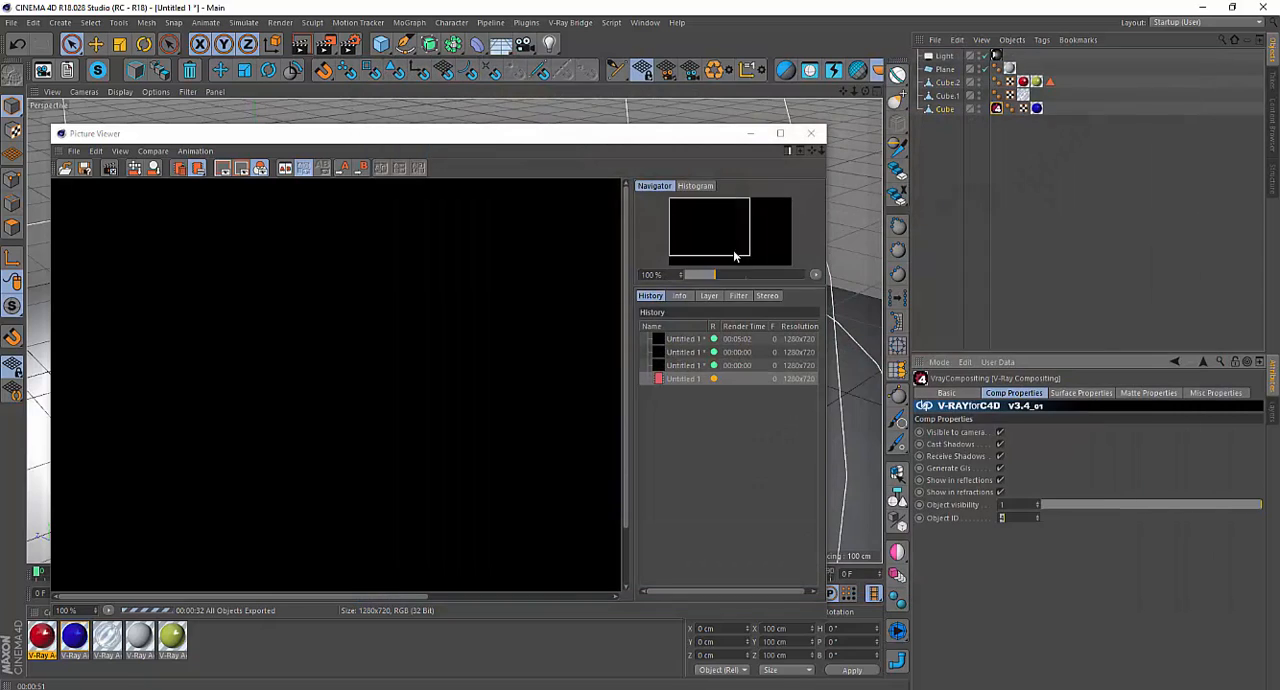
pyautogui.moveTo(468, 145); pyautogui.dragTo(865, 114)
pyautogui.click(179, 343)
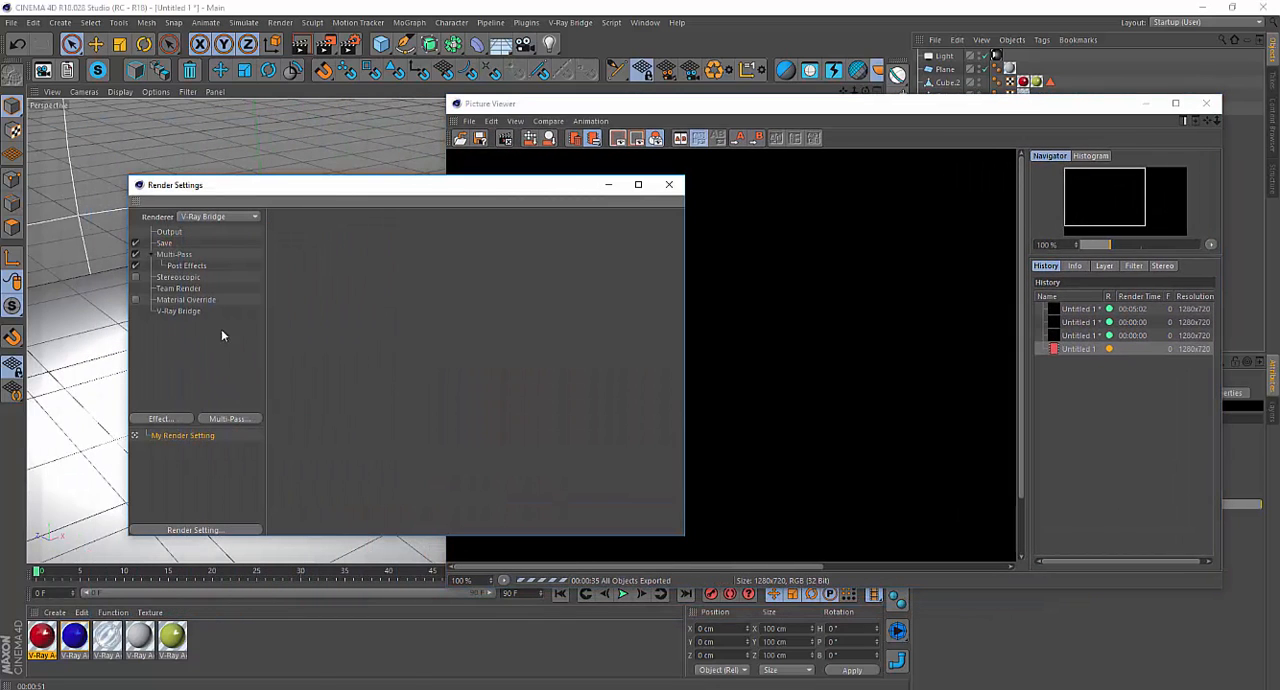
pyautogui.click(180, 311)
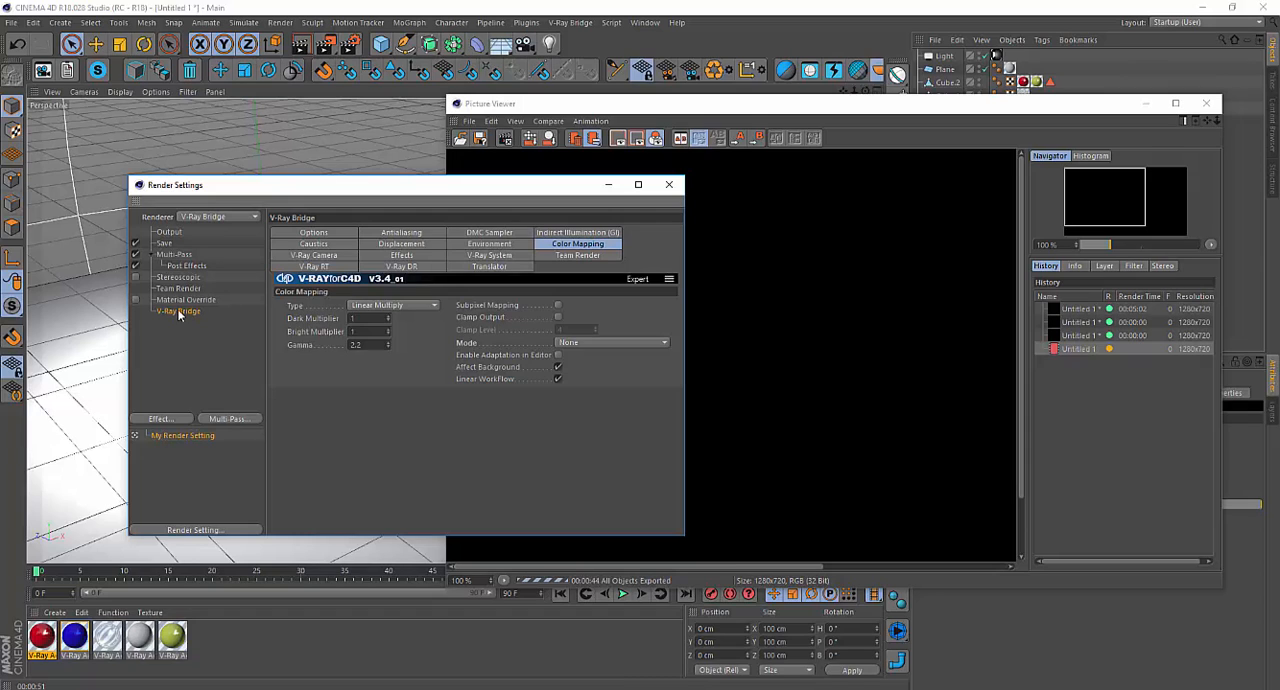
pyautogui.click(340, 235)
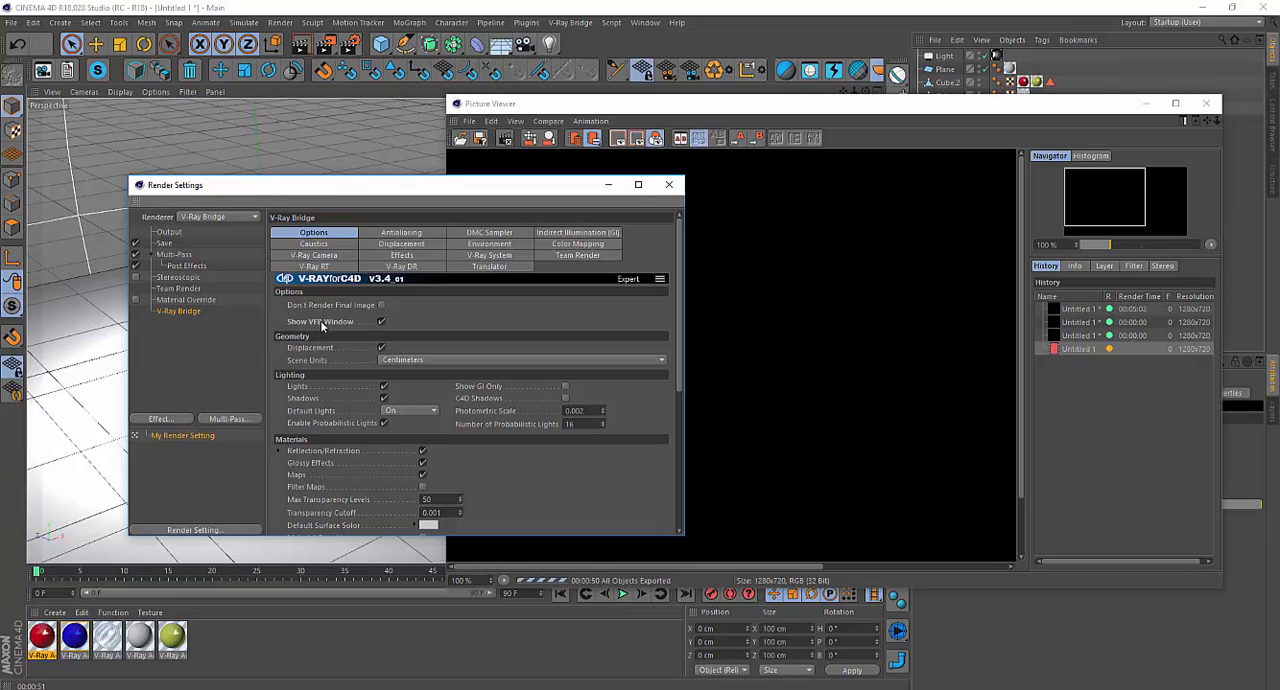
pyautogui.click(381, 322)
# Set the save depth of both the regular image and the multi-pass image to 32 Bit/Channel.
pyautogui.click(161, 243)
pyautogui.click(447, 281)
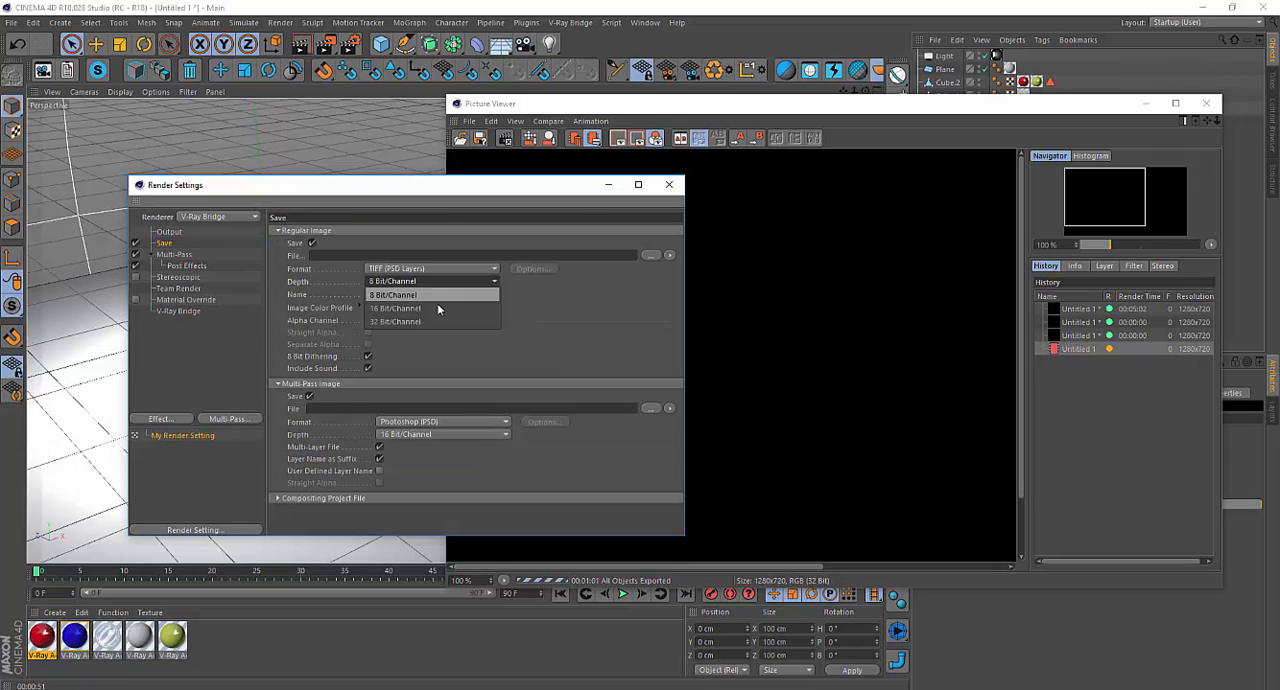
pyautogui.click(437, 321)
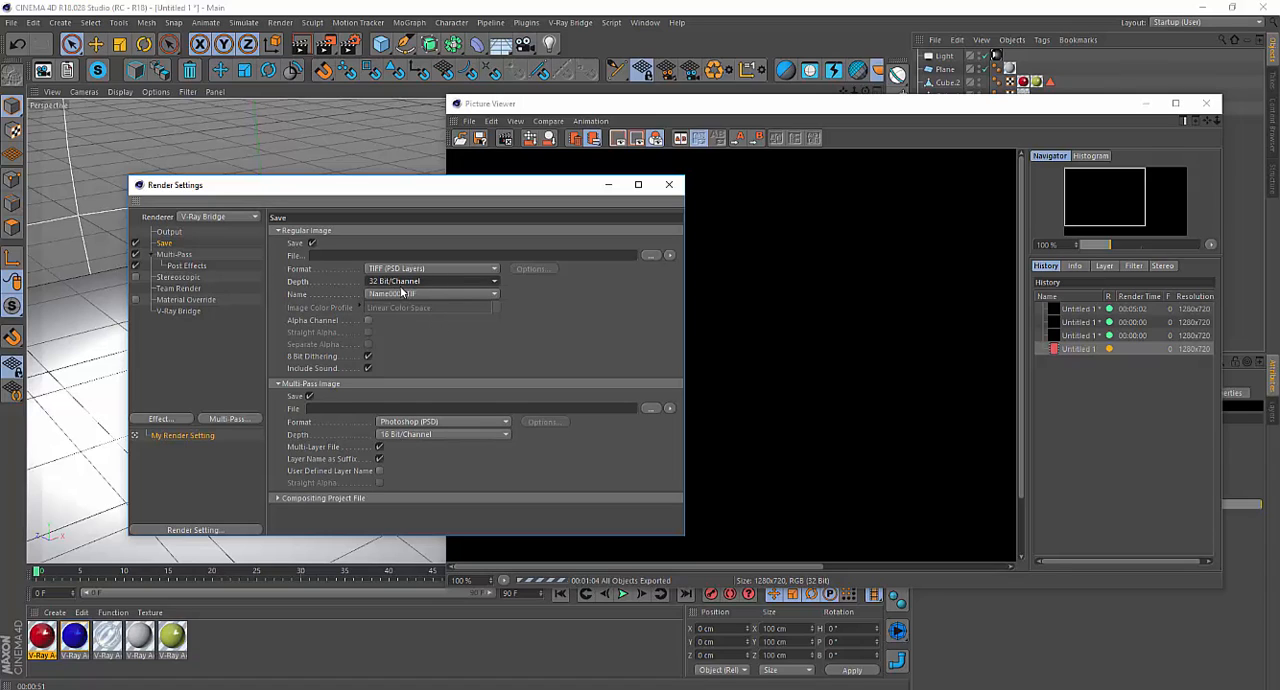
pyautogui.click(400, 437)
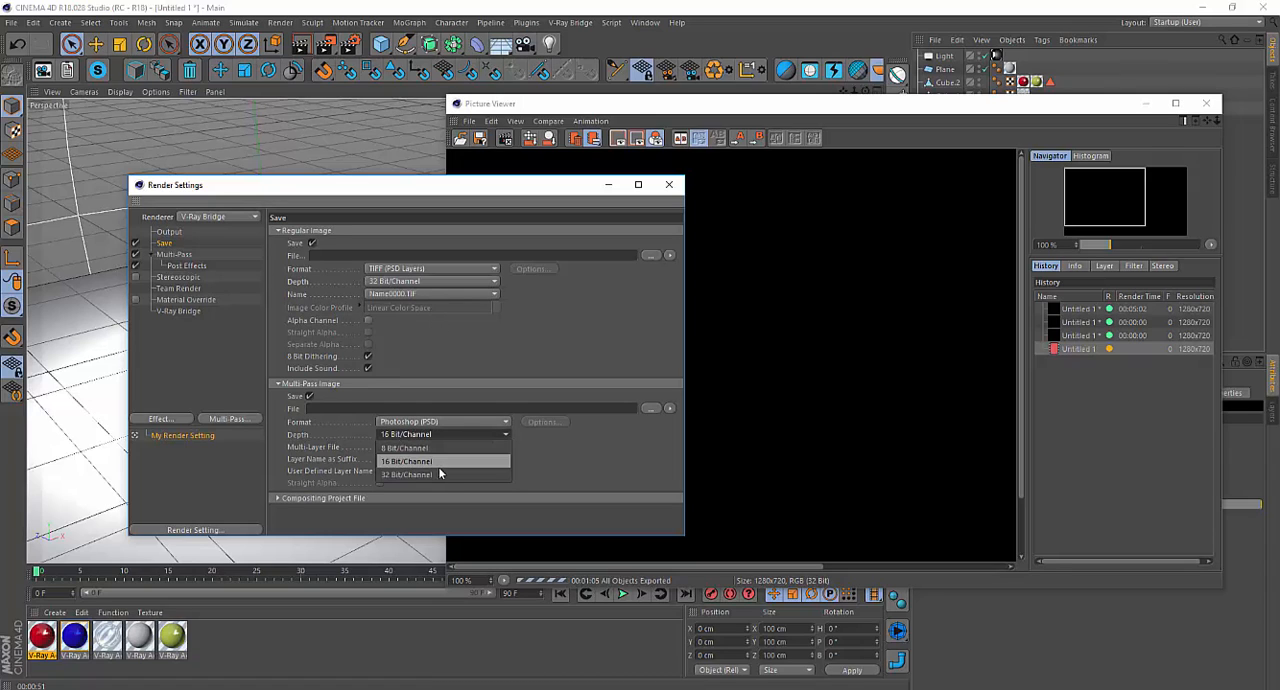
pyautogui.click(430, 474)
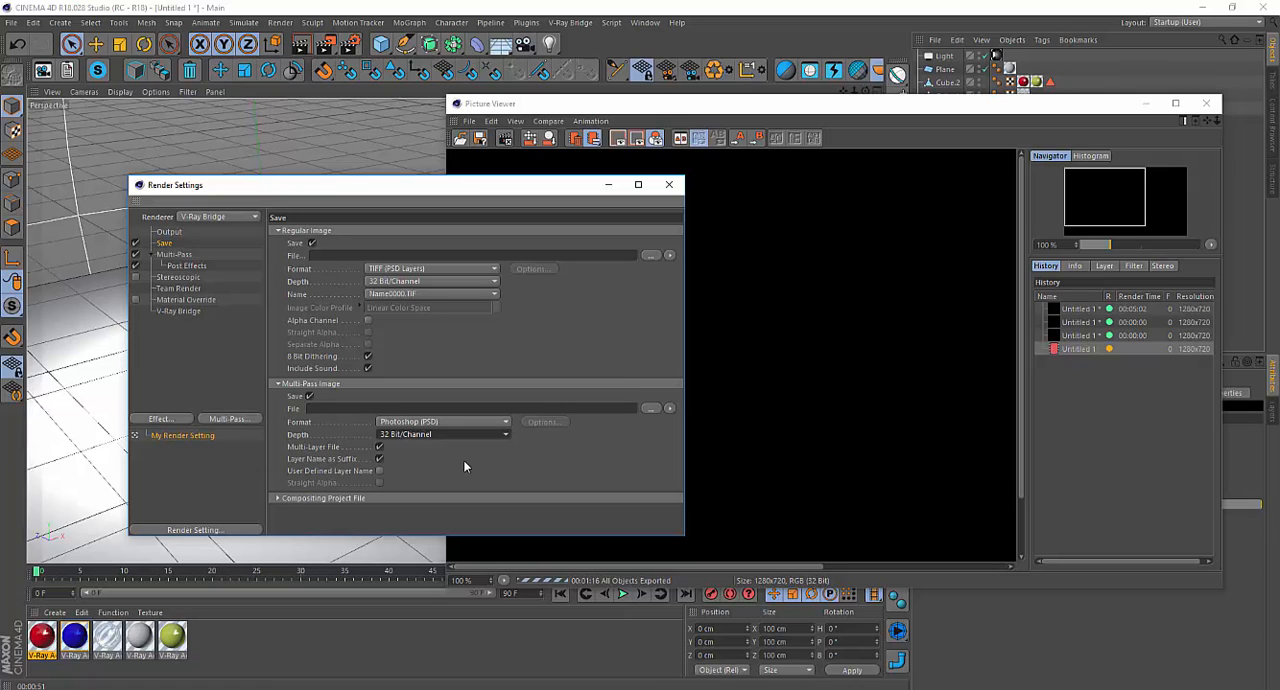
# Stop the running render and render the scene again directly in the Picture Viewer.
pyautogui.click(328, 45)
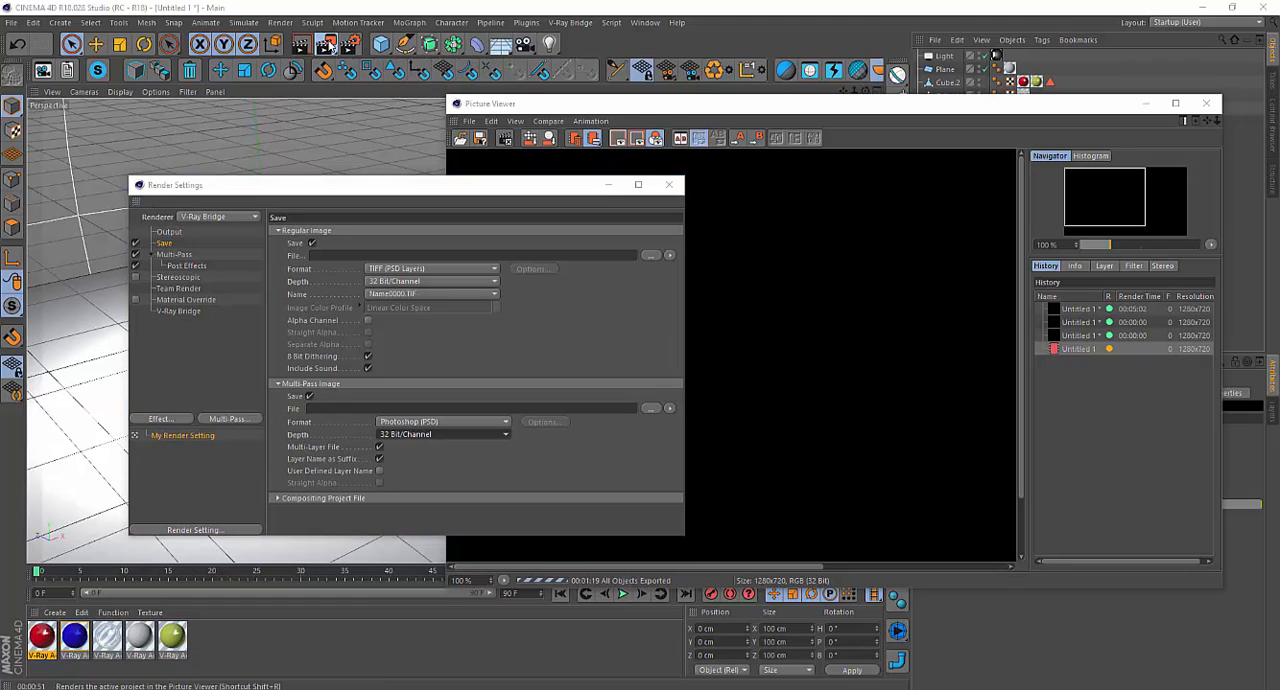
pyautogui.click(658, 404)
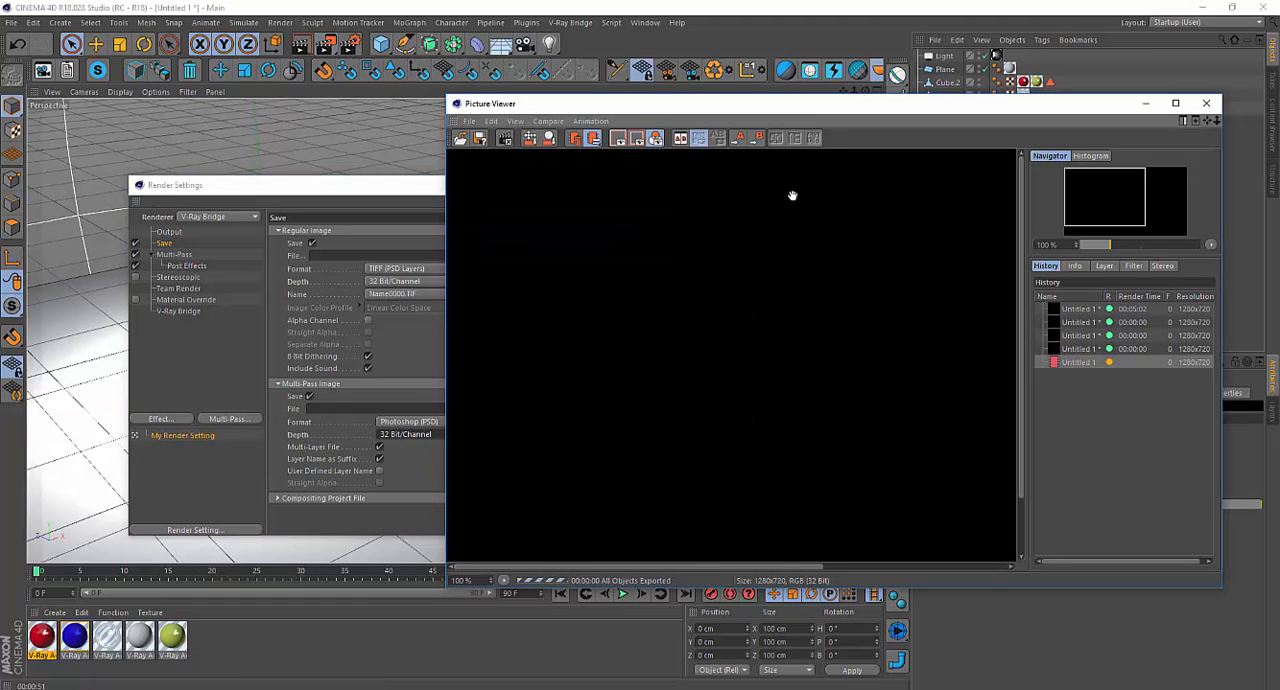
pyautogui.moveTo(824, 113); pyautogui.dragTo(569, 106)
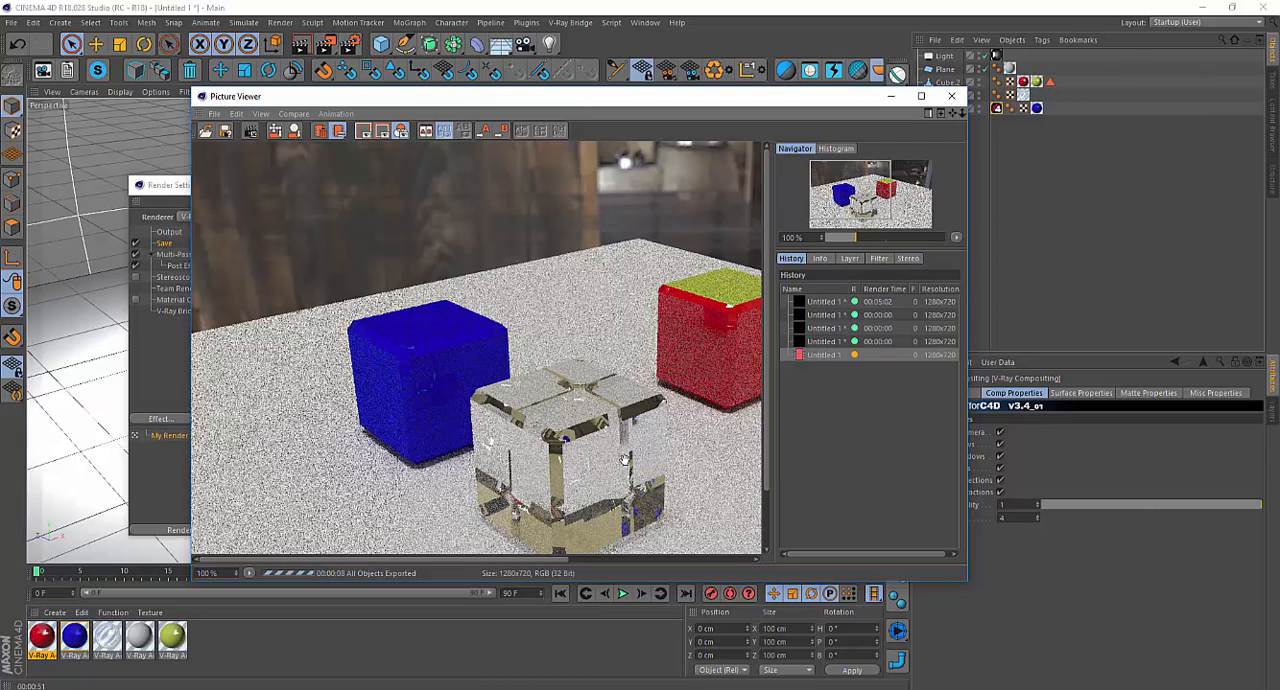
# Show the render's single passes in the Picture Viewer and view GI, Lighting, Specular, Refraction and Reflection in turn.
pyautogui.click(850, 259)
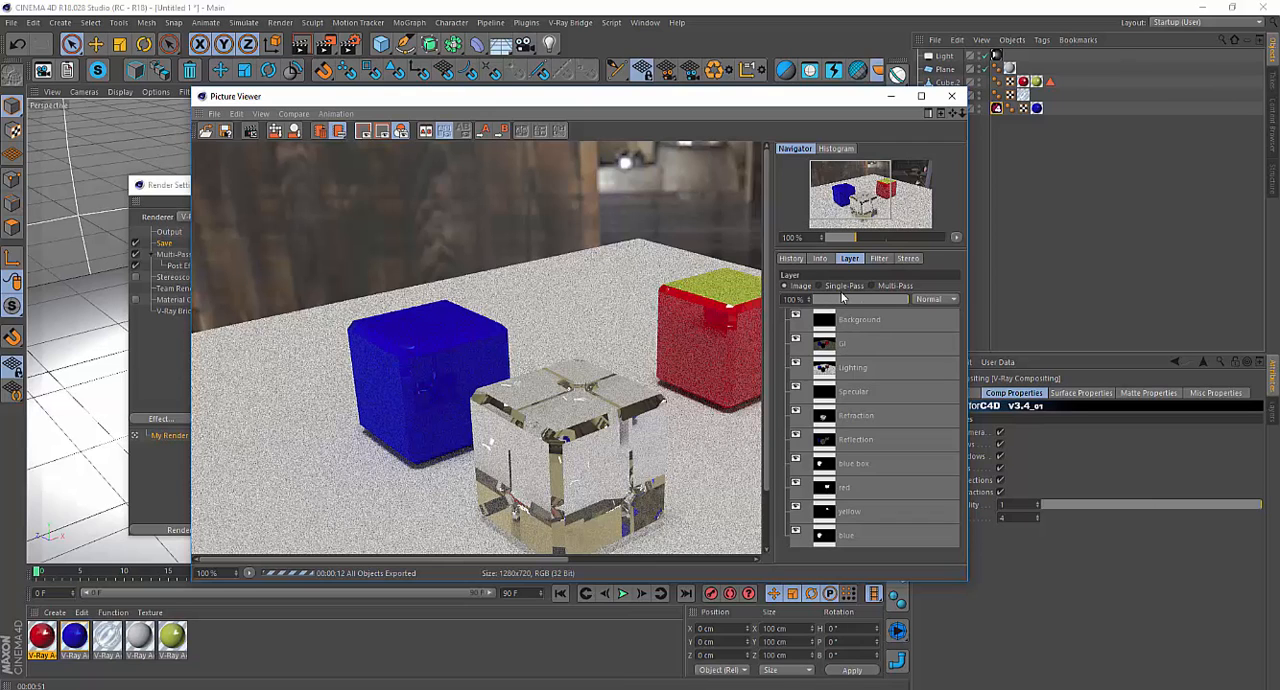
pyautogui.click(819, 288)
pyautogui.click(843, 343)
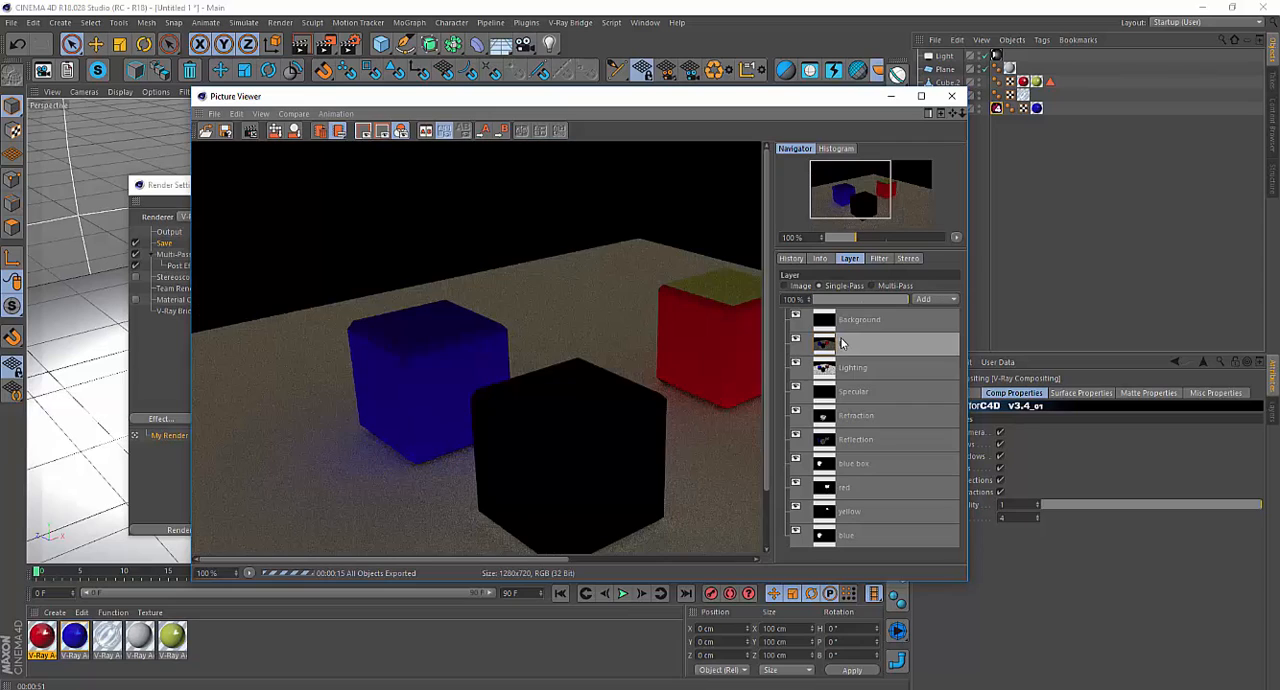
pyautogui.click(840, 372)
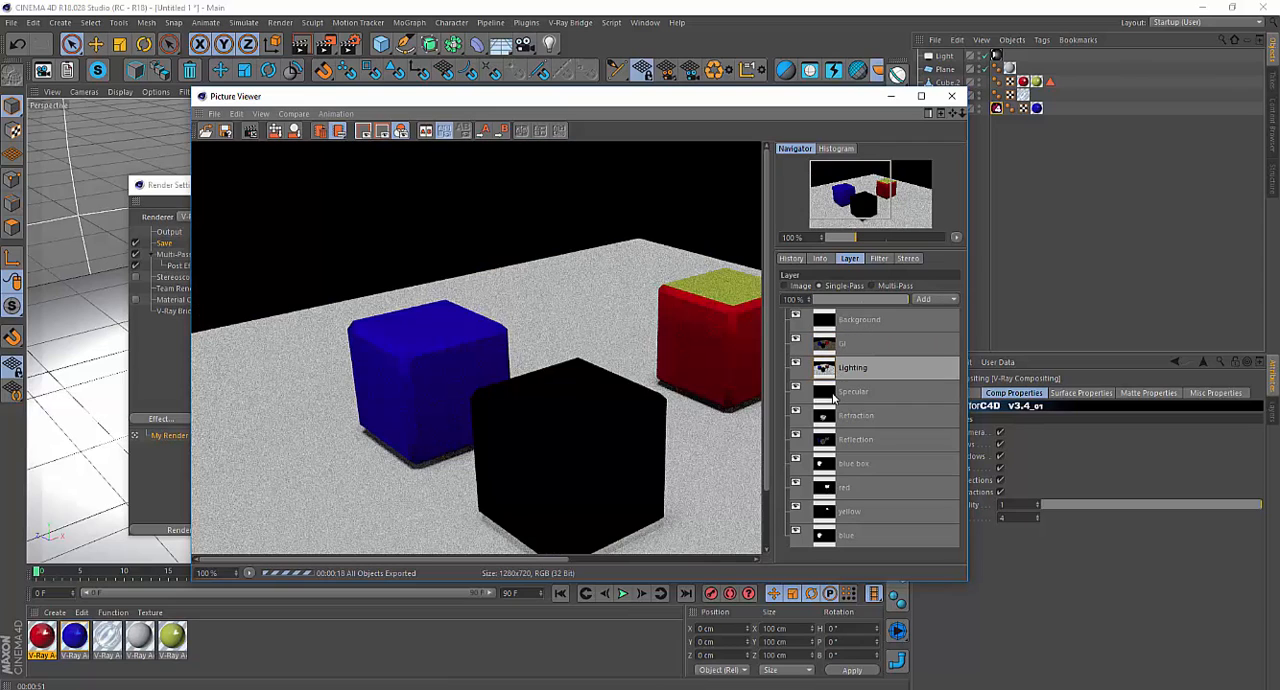
pyautogui.click(838, 394)
pyautogui.click(834, 415)
pyautogui.click(834, 440)
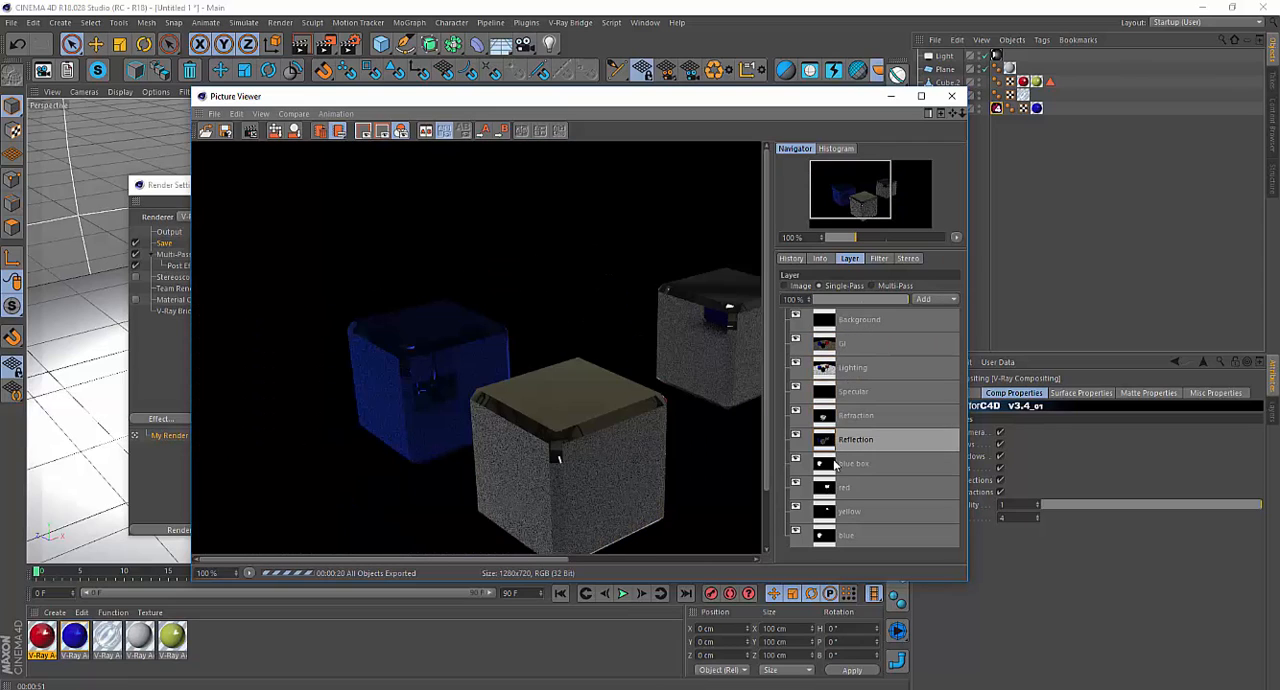
# View the blue box, red, yellow and blue matte passes one after another as single passes.
pyautogui.click(834, 470)
pyautogui.click(837, 489)
pyautogui.click(837, 512)
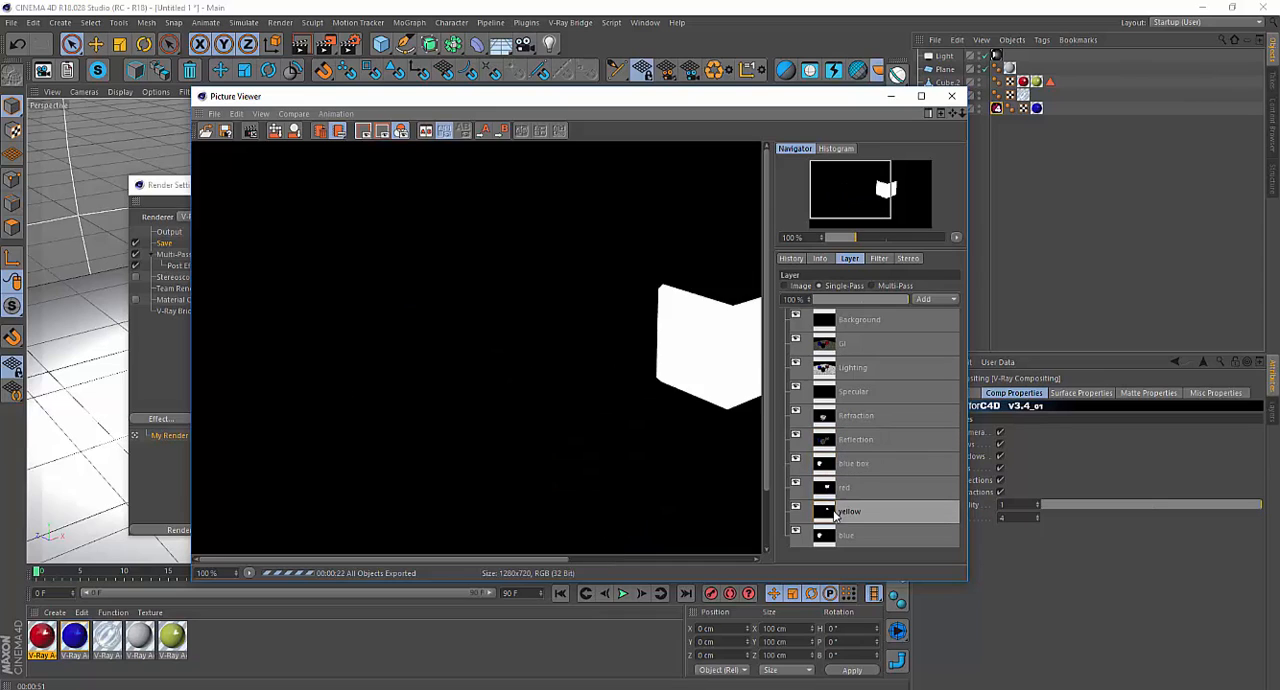
pyautogui.click(835, 537)
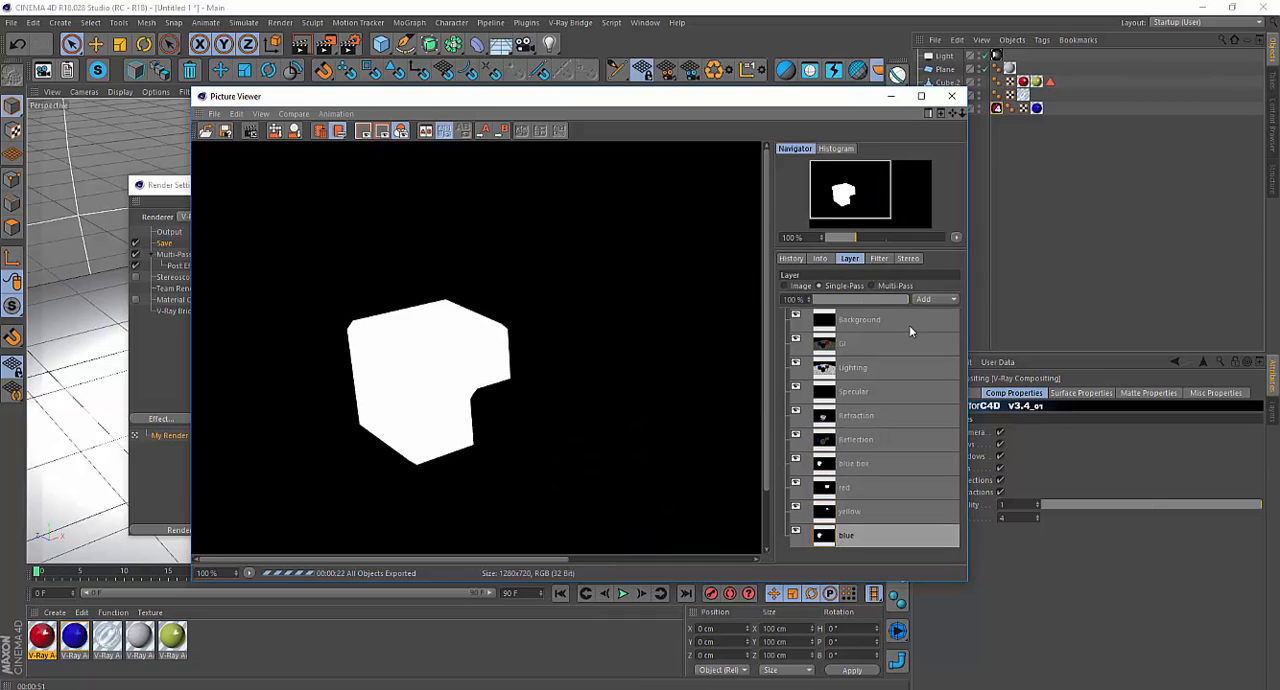
# Switch the layer display to Multi-Pass and toggle the visibility of the yellow and red matte layers off and on.
pyautogui.click(873, 286)
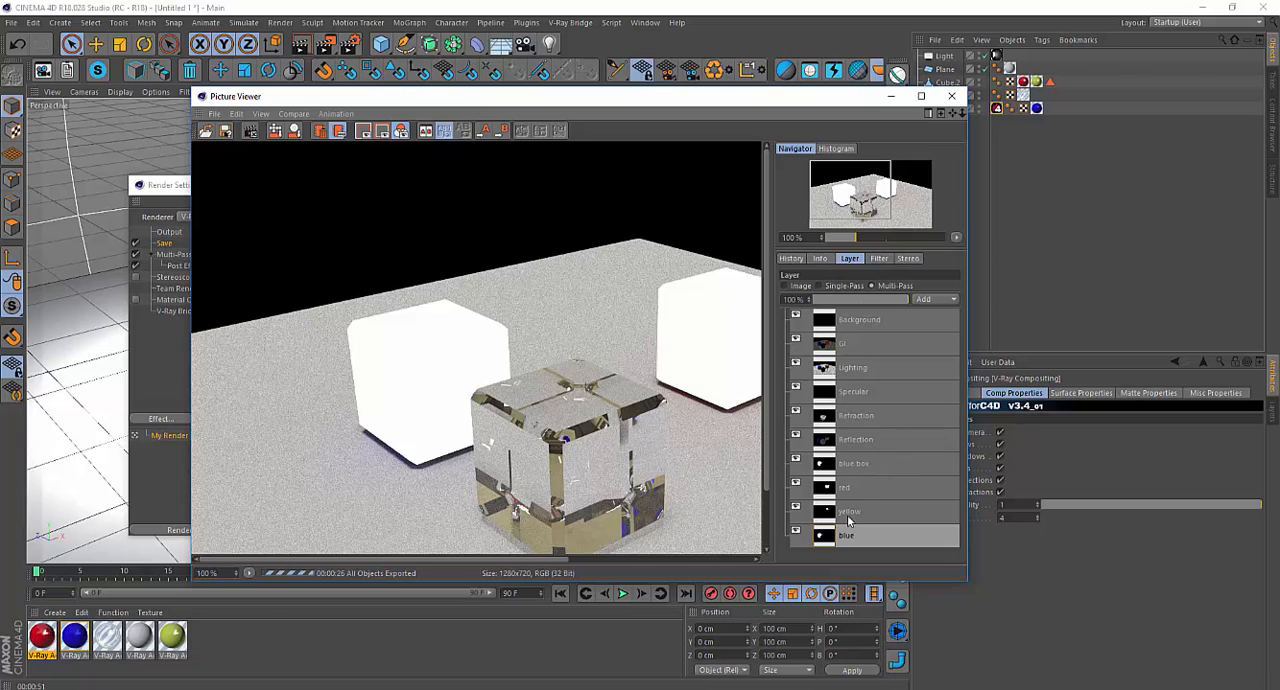
pyautogui.click(796, 507)
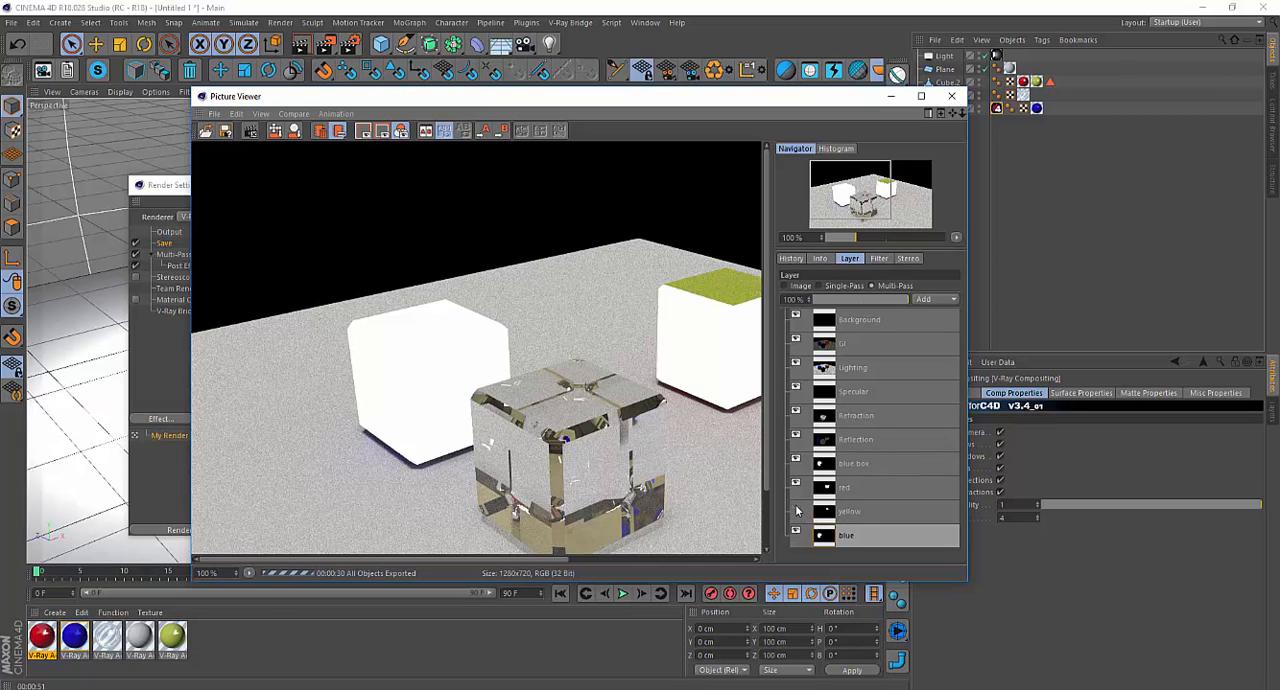
pyautogui.click(797, 511)
pyautogui.click(797, 510)
pyautogui.click(796, 484)
pyautogui.click(796, 485)
pyautogui.click(797, 509)
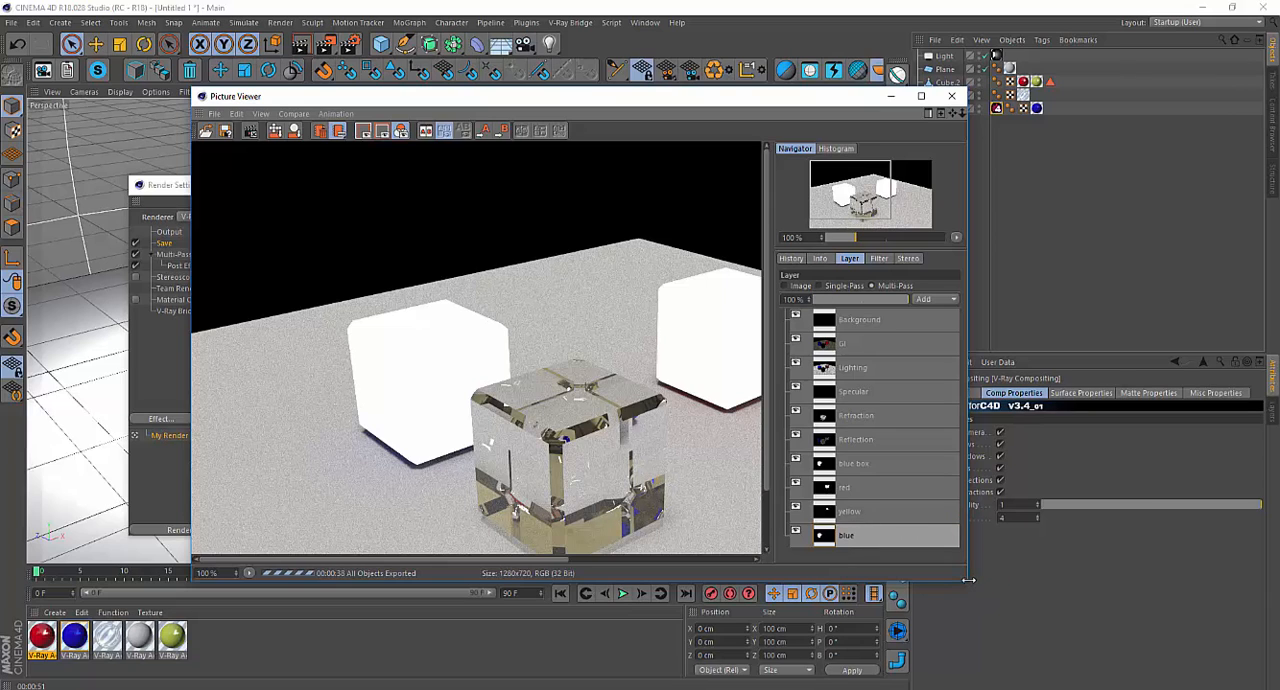
# Enlarge the Picture Viewer window and step through the multi-pass layers from yellow up to GI.
pyautogui.moveTo(969, 584); pyautogui.dragTo(1035, 598)
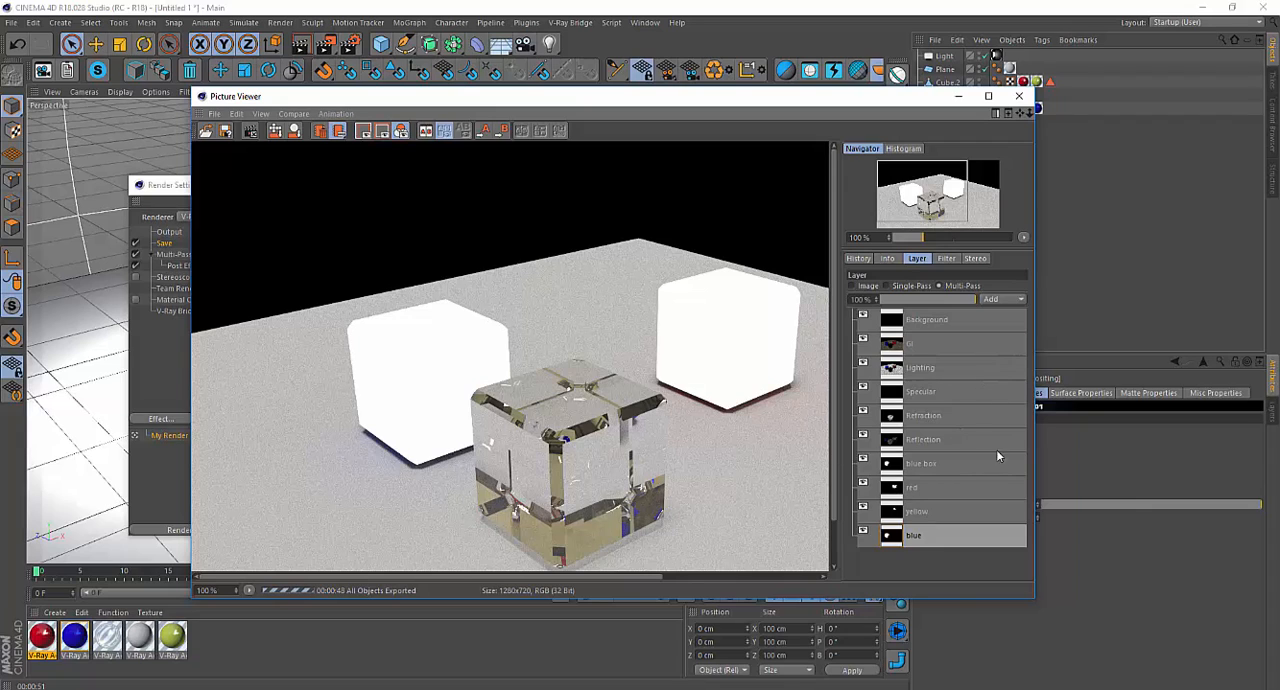
pyautogui.click(939, 508)
pyautogui.click(928, 485)
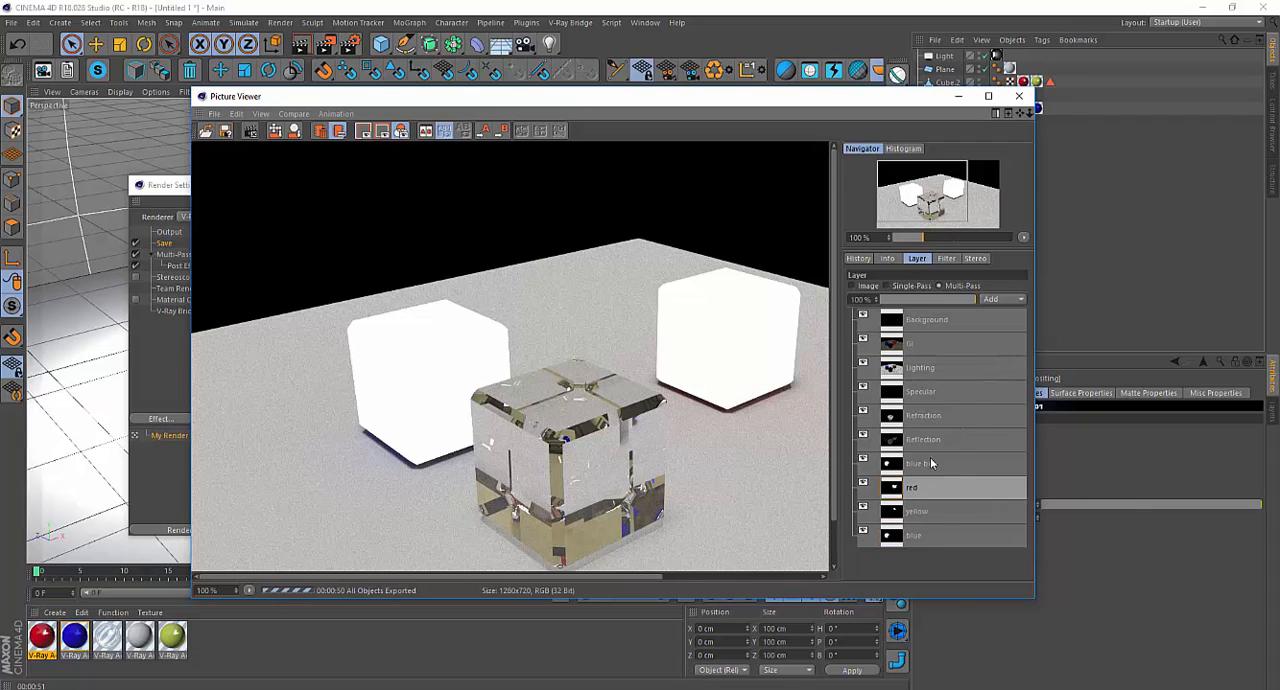
pyautogui.click(928, 463)
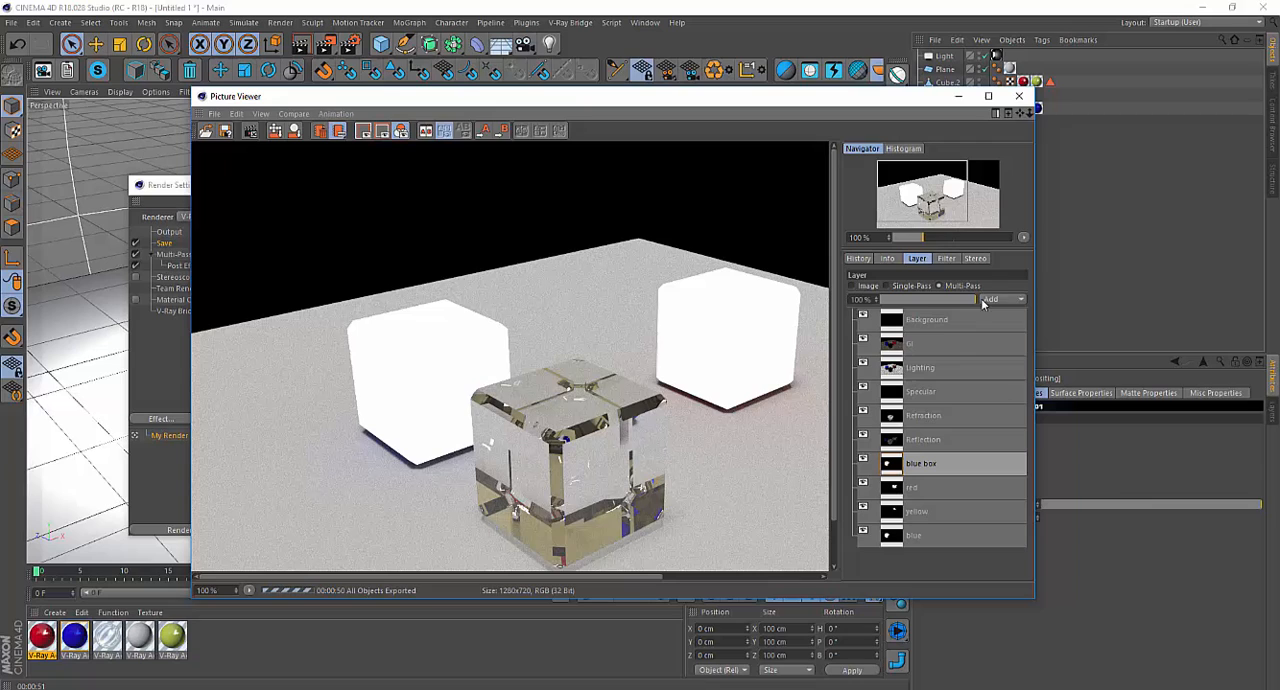
pyautogui.click(922, 442)
pyautogui.click(925, 418)
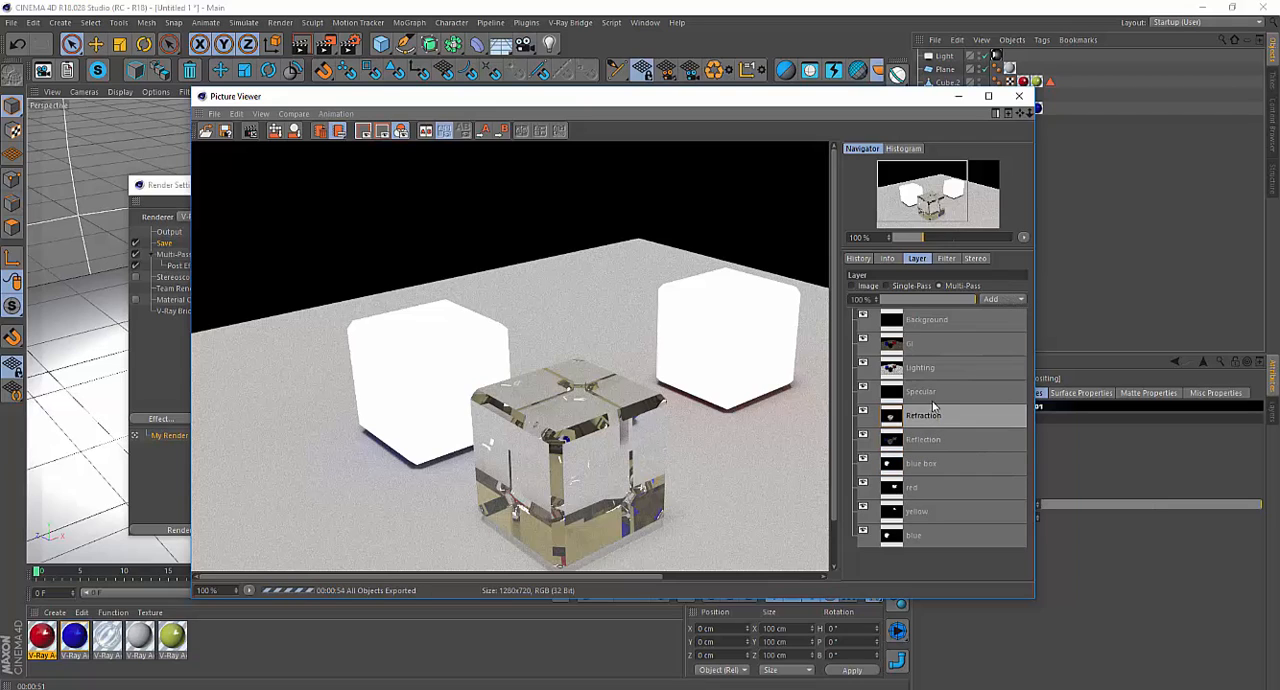
pyautogui.click(931, 393)
pyautogui.click(929, 370)
pyautogui.click(931, 344)
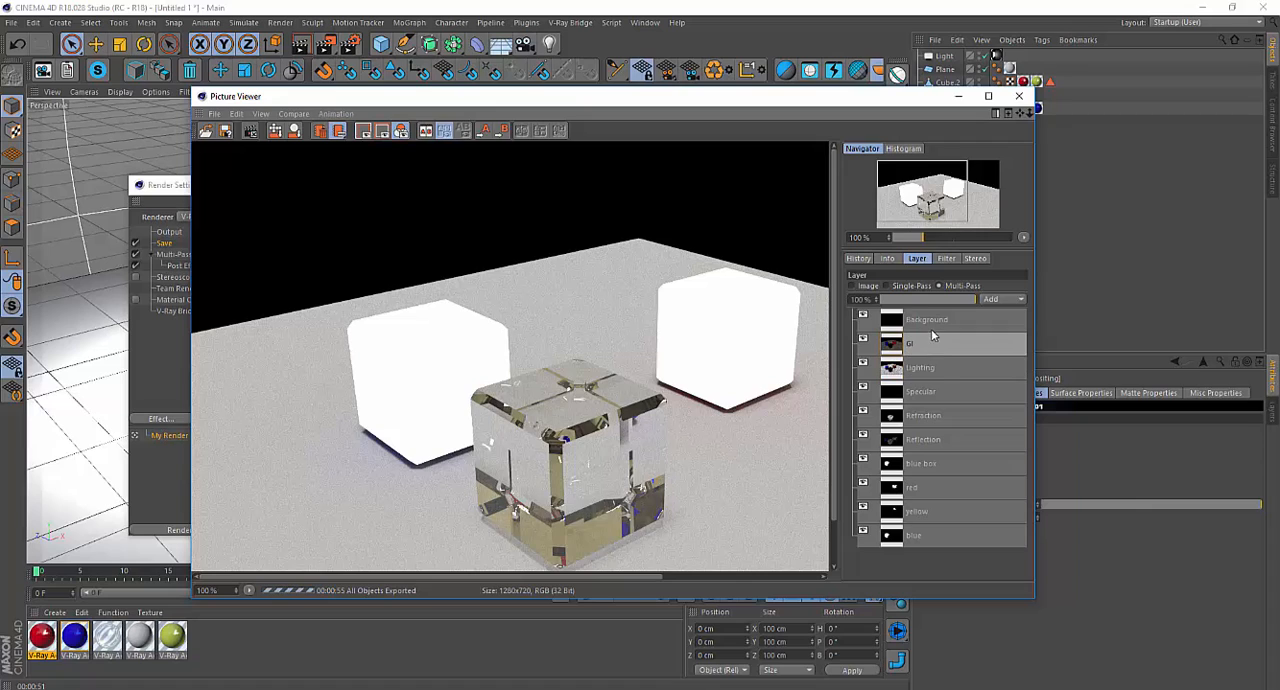
# Hide the Background layer in the multi-pass composite.
pyautogui.click(930, 320)
pyautogui.click(863, 317)
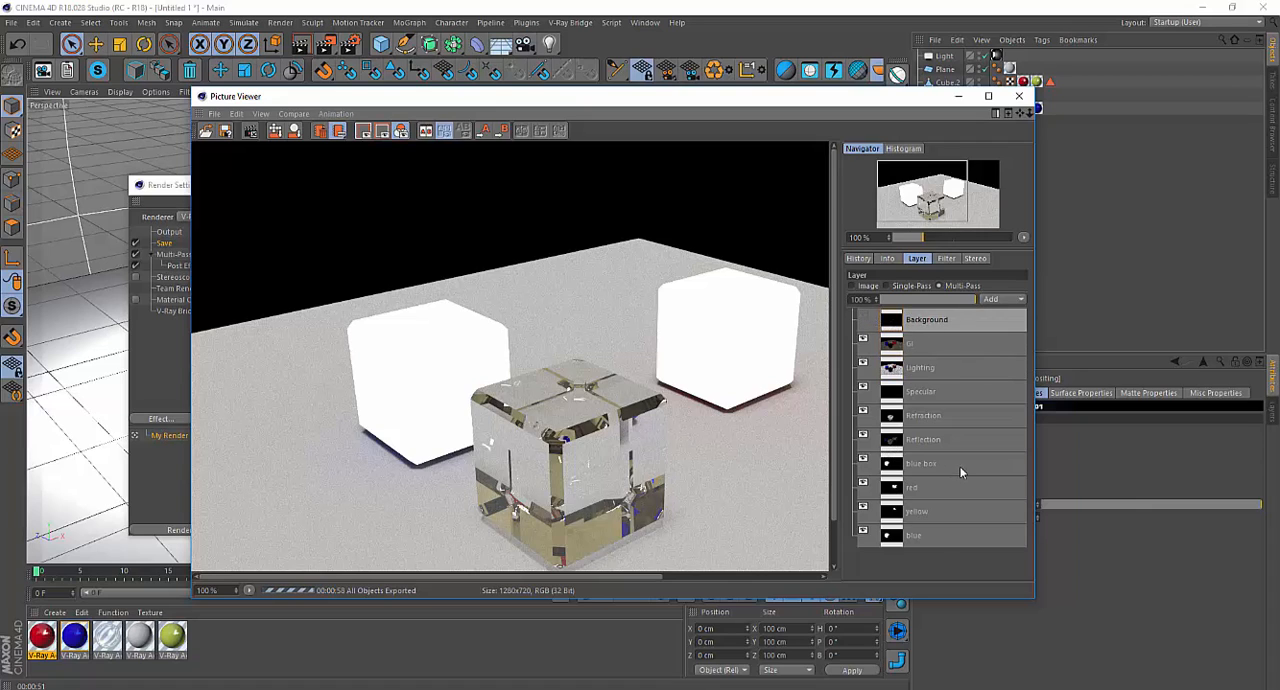
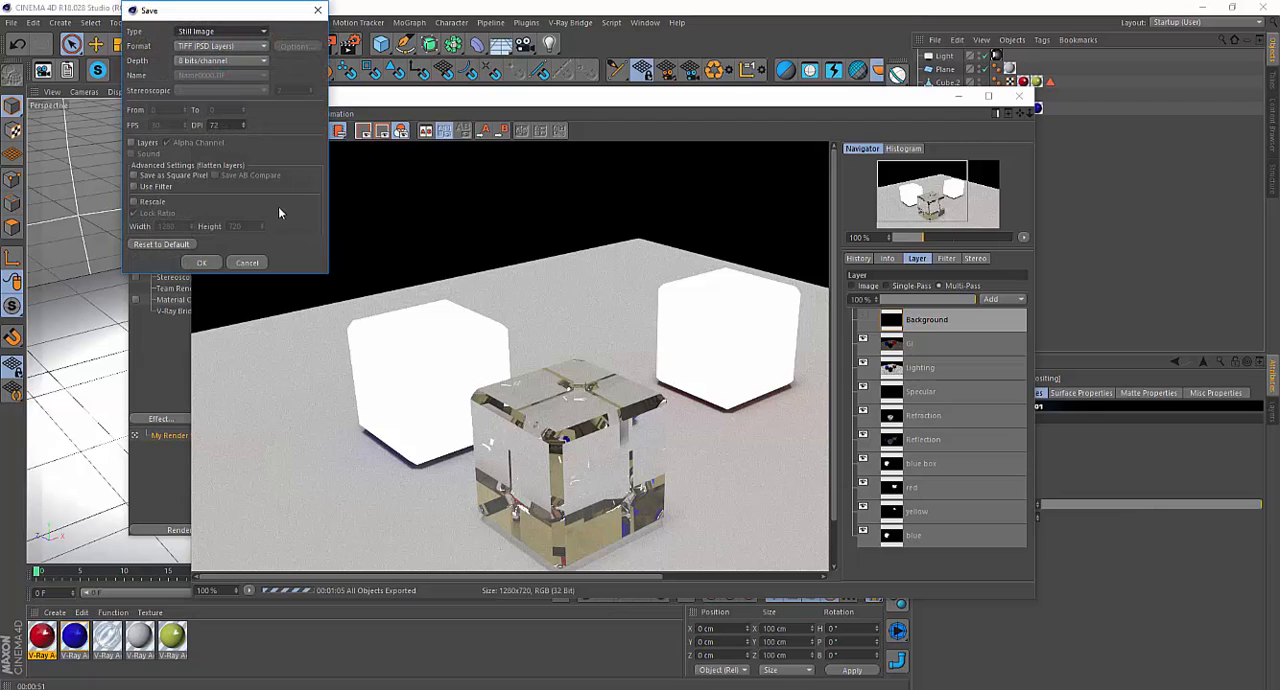
# Set the Picture Viewer save options to a layered Photoshop (PSD) still image at 32 bits/channel.
pyautogui.moveTo(251, 15); pyautogui.dragTo(451, 196)
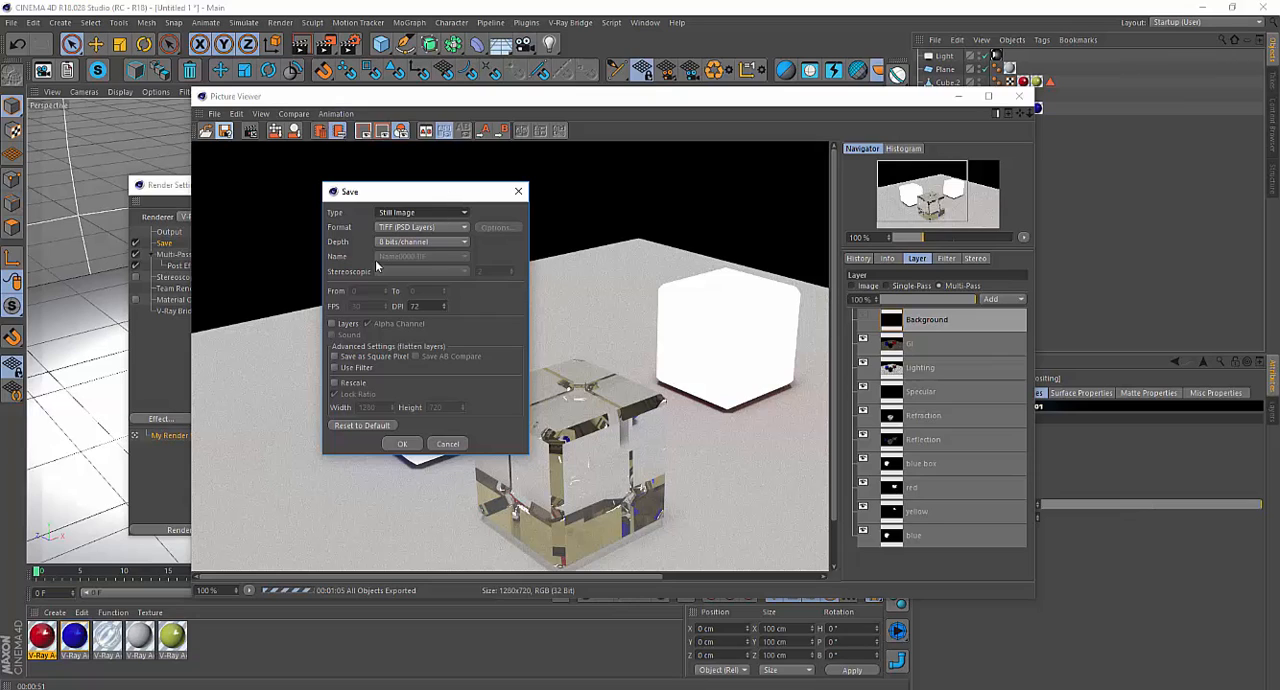
pyautogui.click(333, 324)
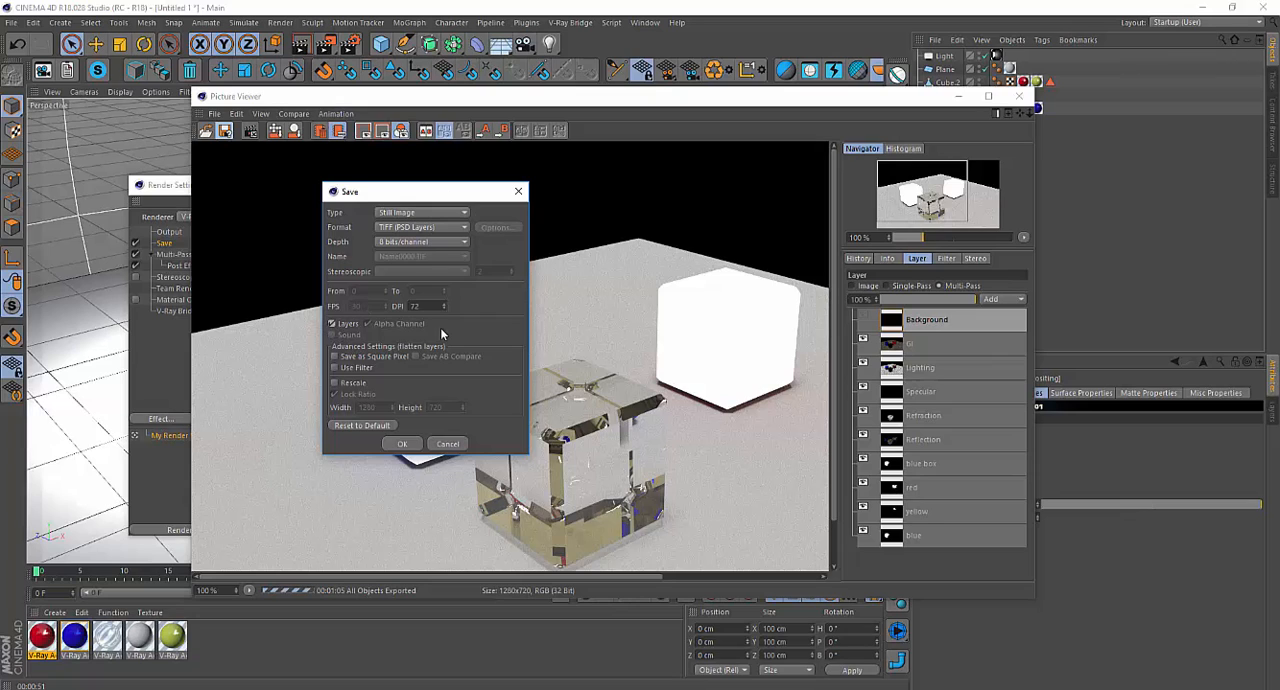
pyautogui.click(430, 228)
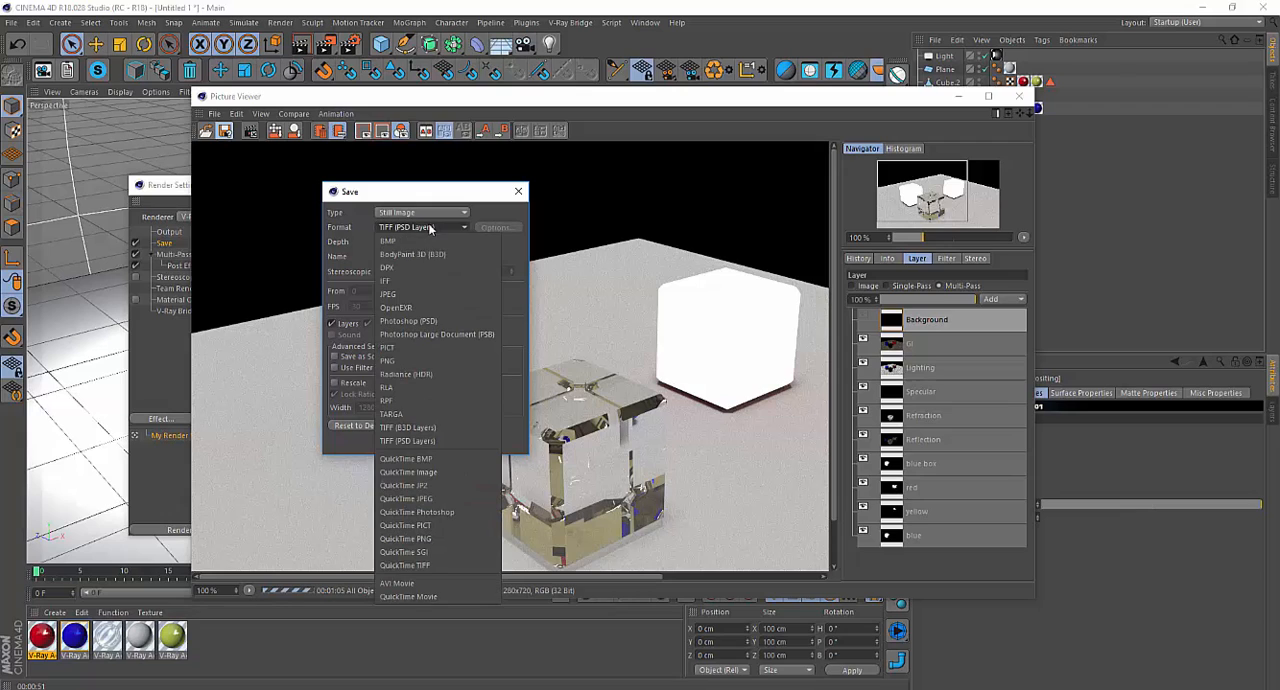
pyautogui.click(438, 321)
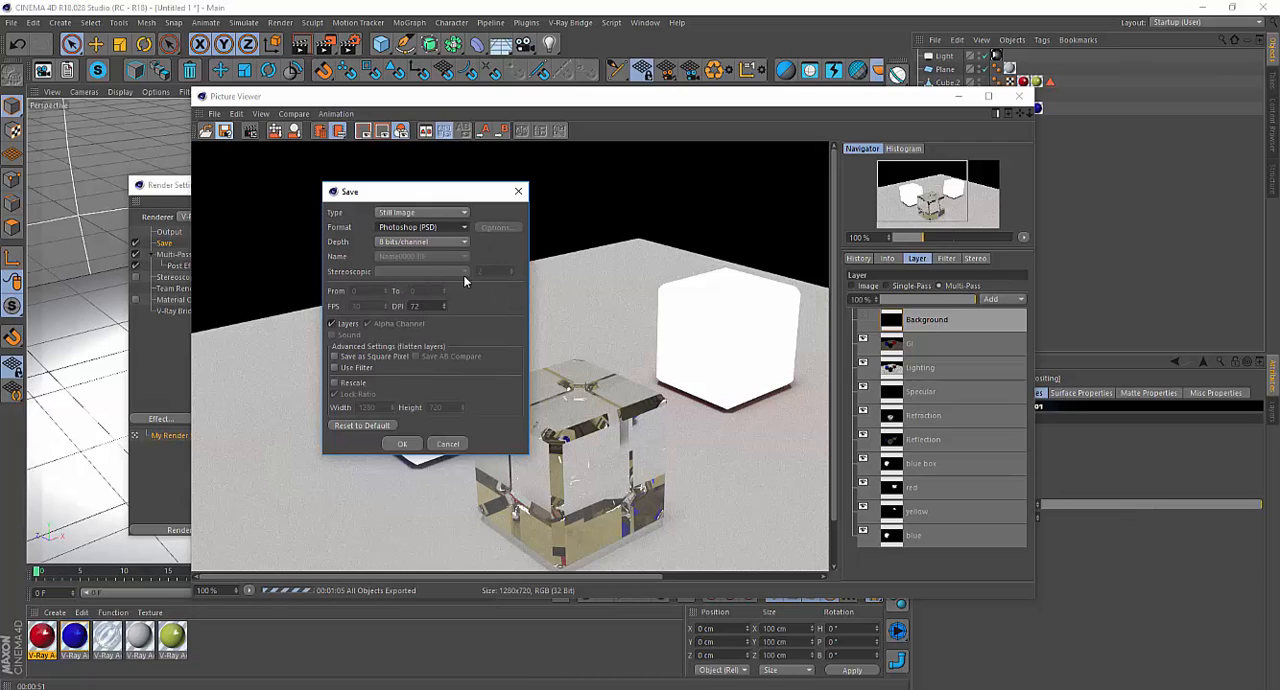
pyautogui.click(443, 244)
pyautogui.click(437, 286)
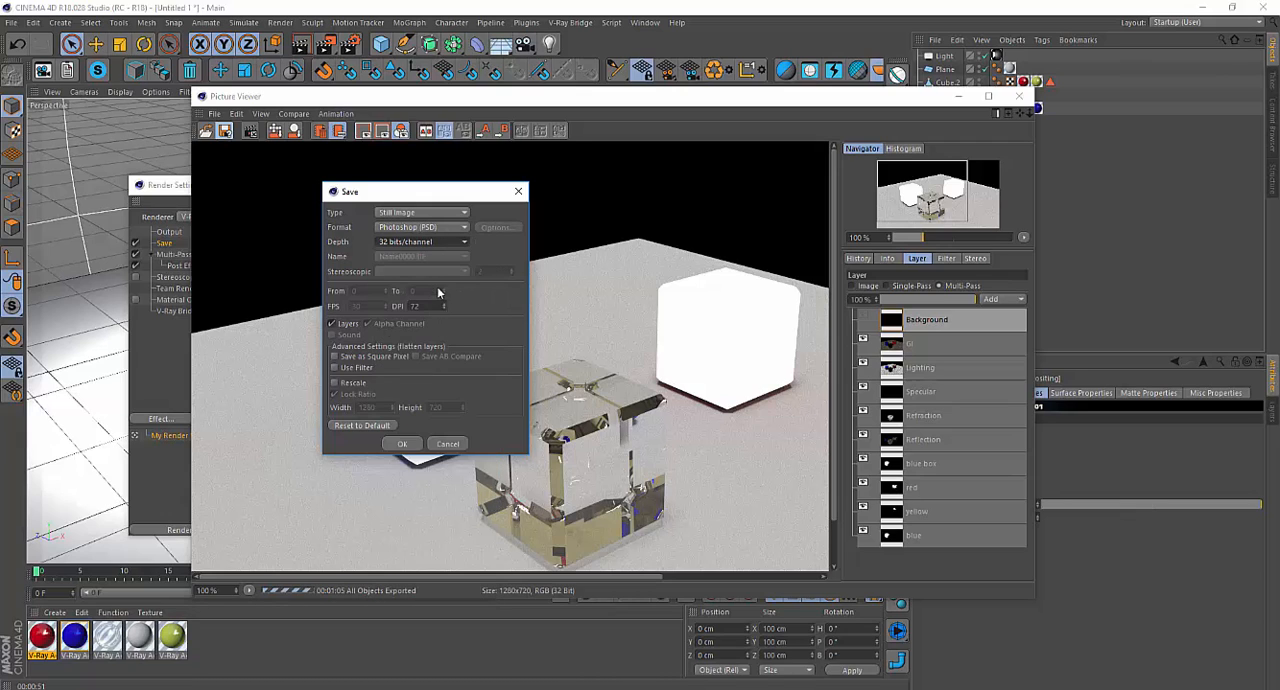
# Save the multi-pass image as Box in the 32 bit box VFB folder.
pyautogui.click(403, 445)
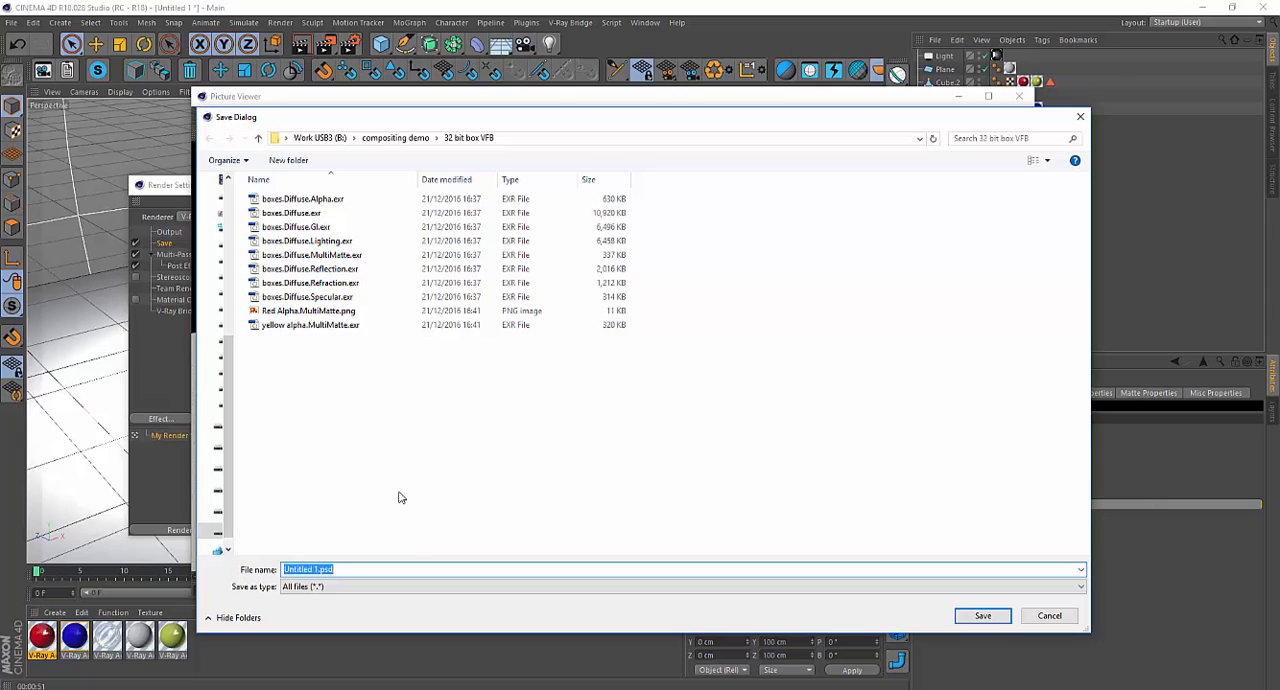
pyautogui.write('Box')
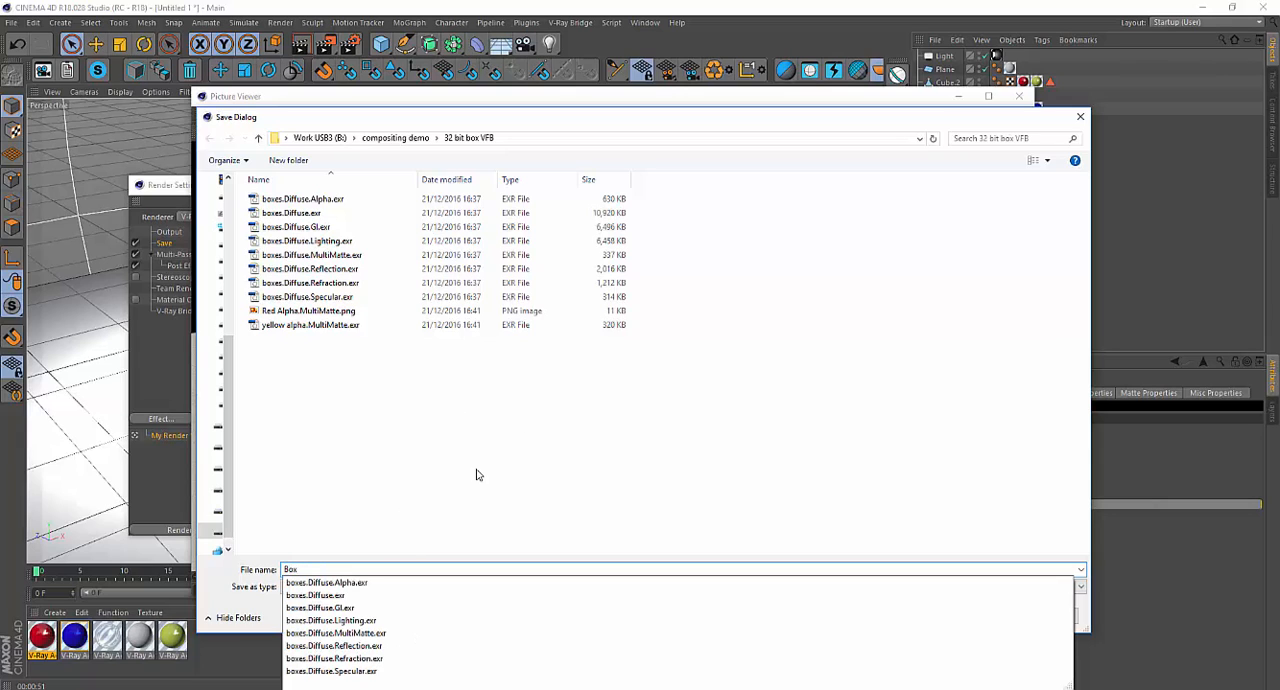
pyautogui.click(504, 504)
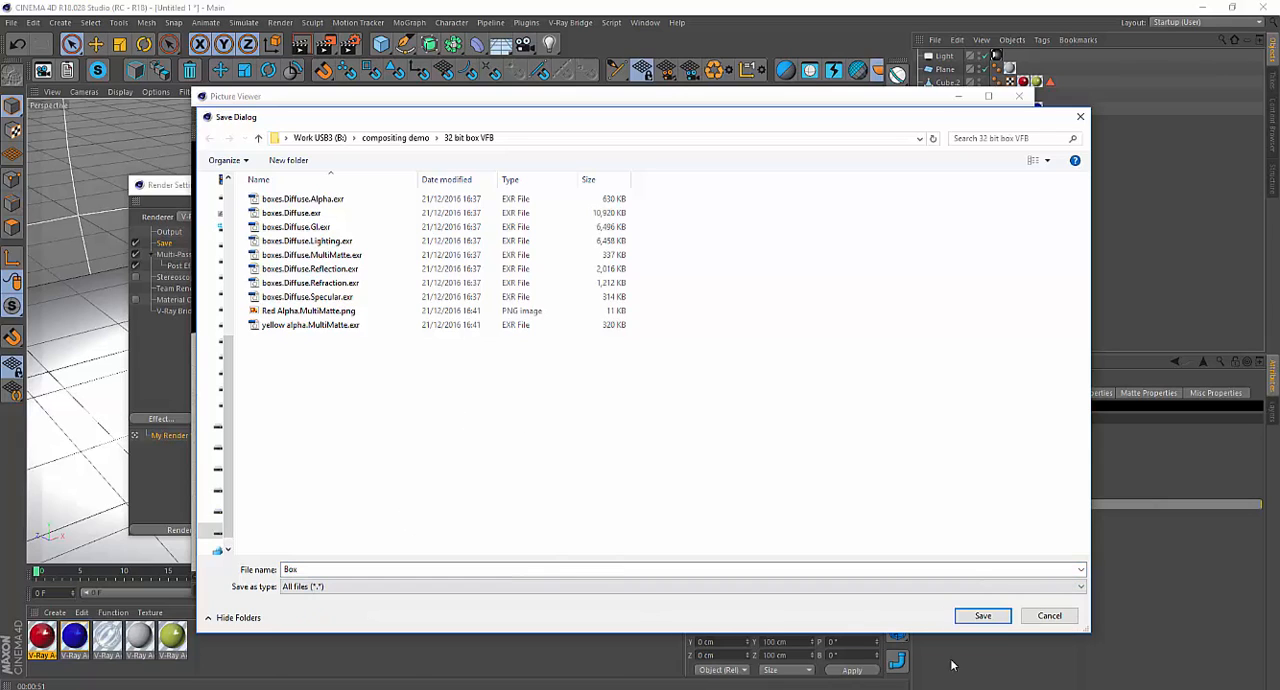
pyautogui.click(983, 617)
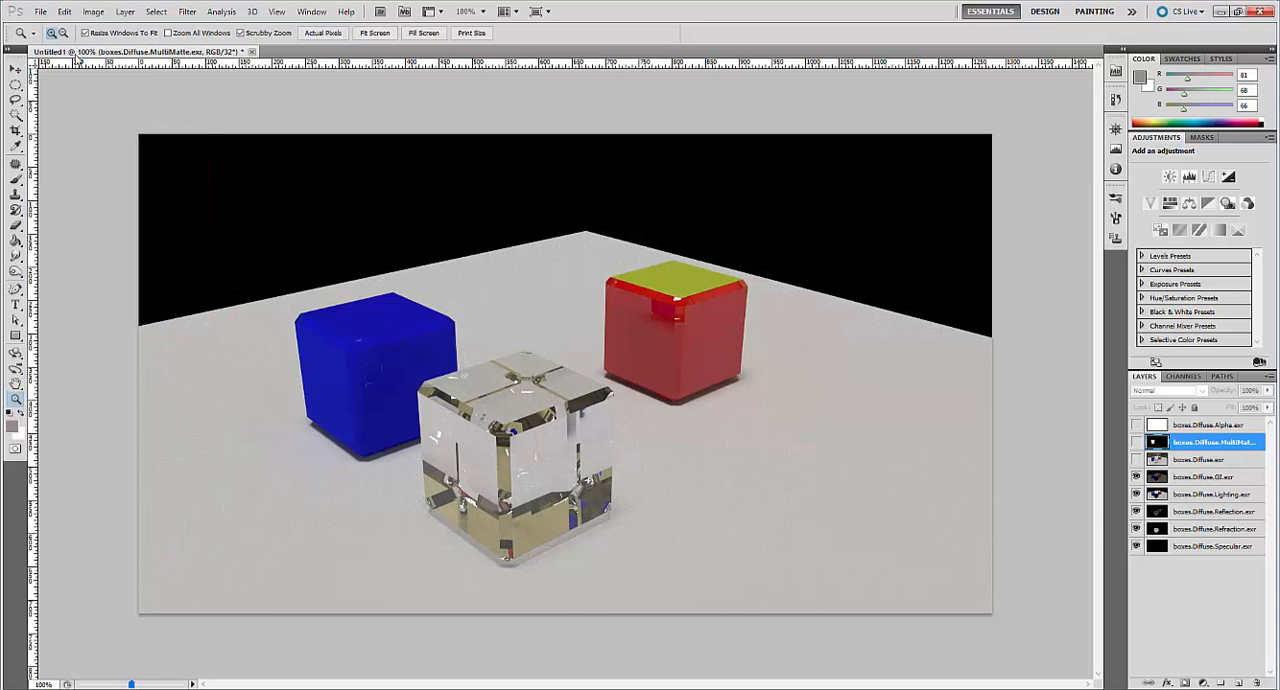
# Switch to Photoshop and open Box.psd, using its embedded colour profile.
pyautogui.click(40, 11)
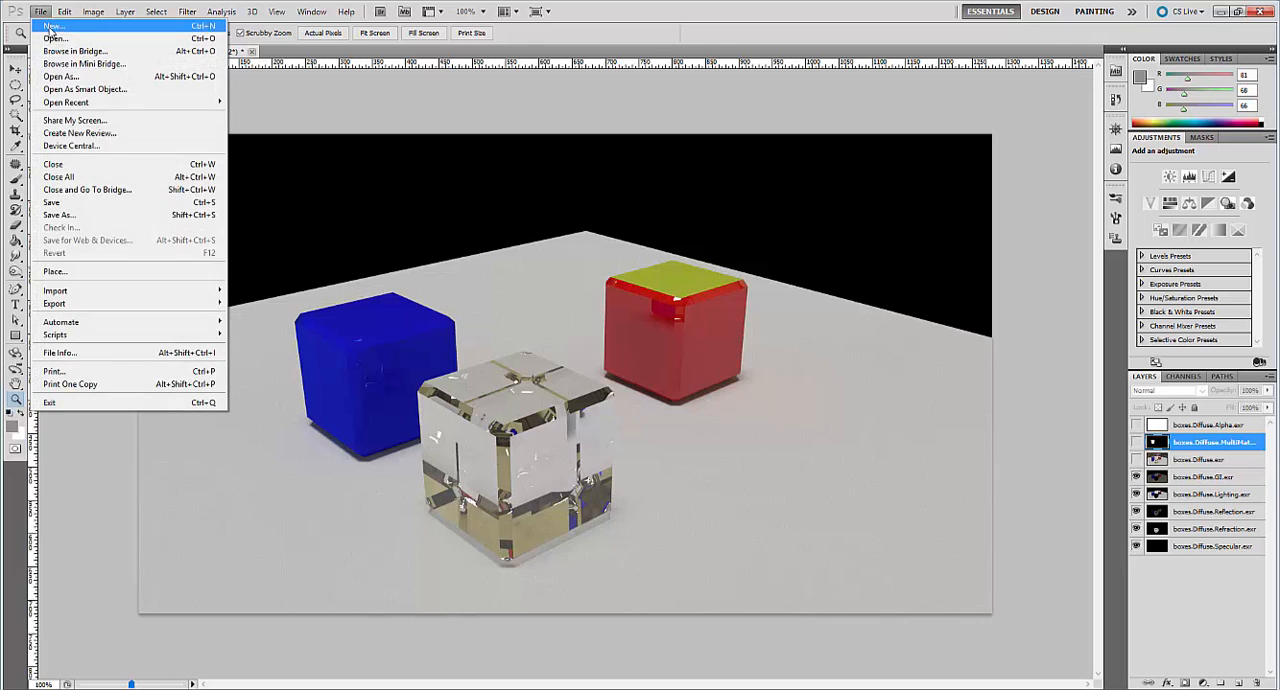
pyautogui.click(56, 40)
pyautogui.click(557, 162)
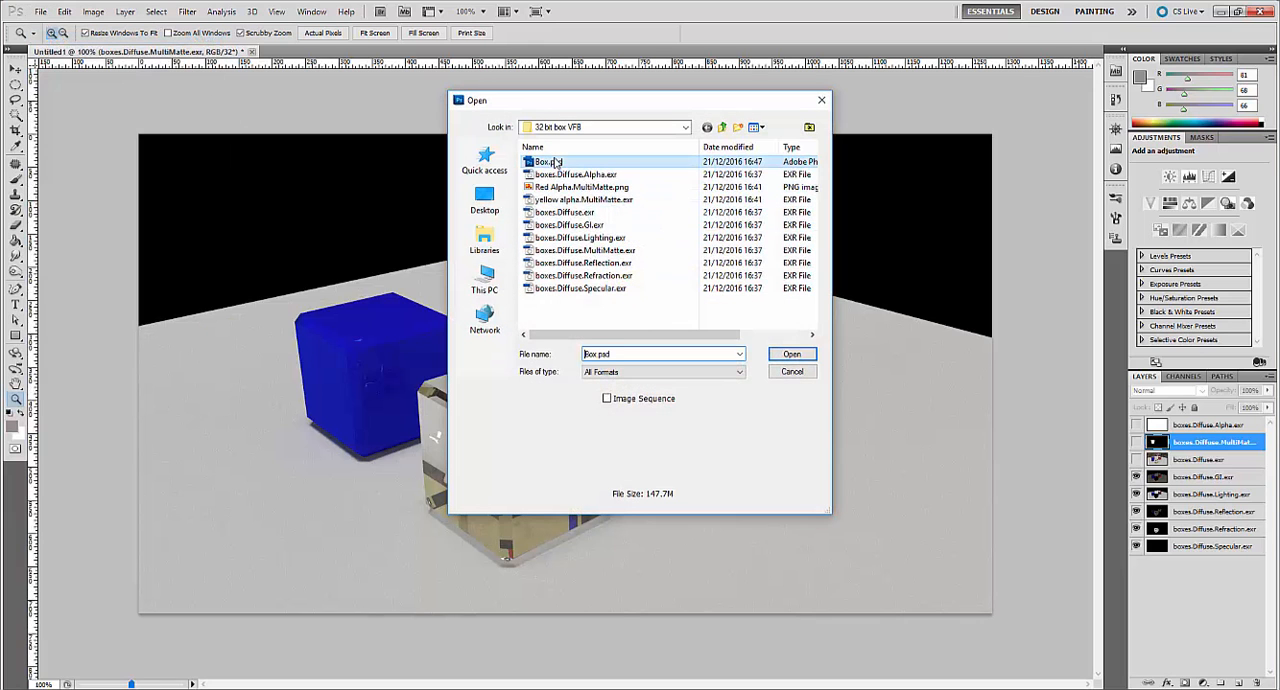
pyautogui.click(557, 162)
pyautogui.click(562, 175)
pyautogui.doubleClick(561, 165)
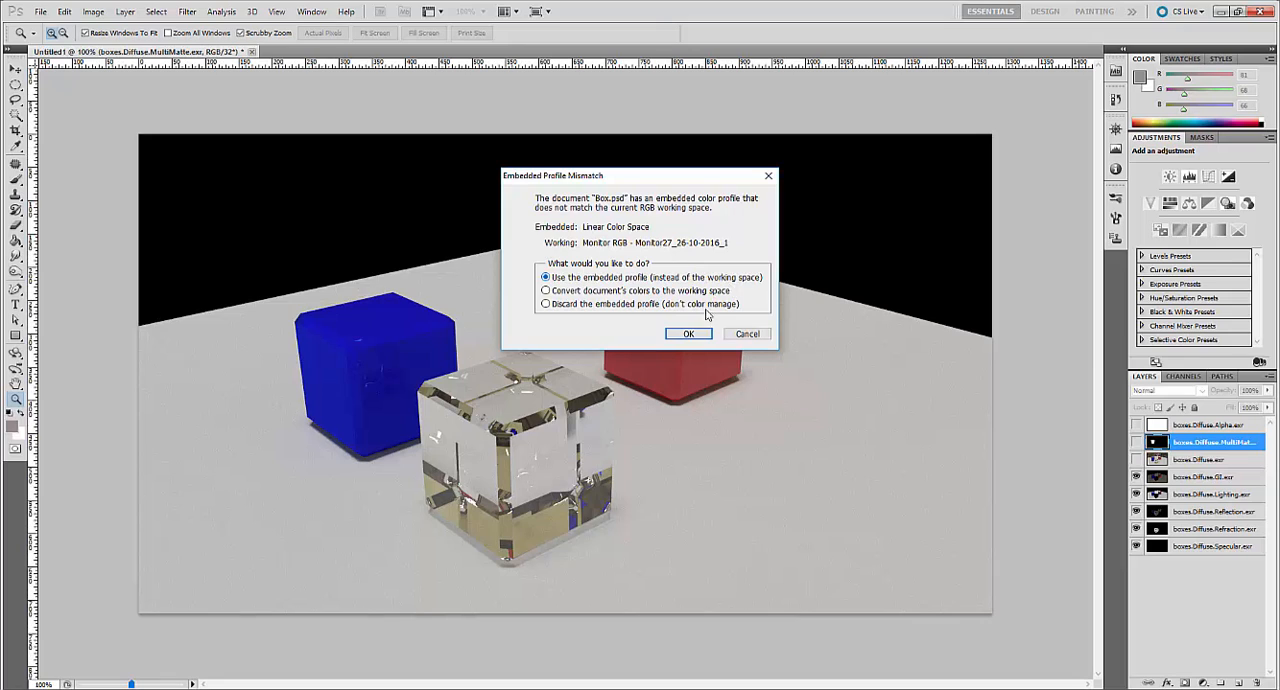
pyautogui.click(690, 335)
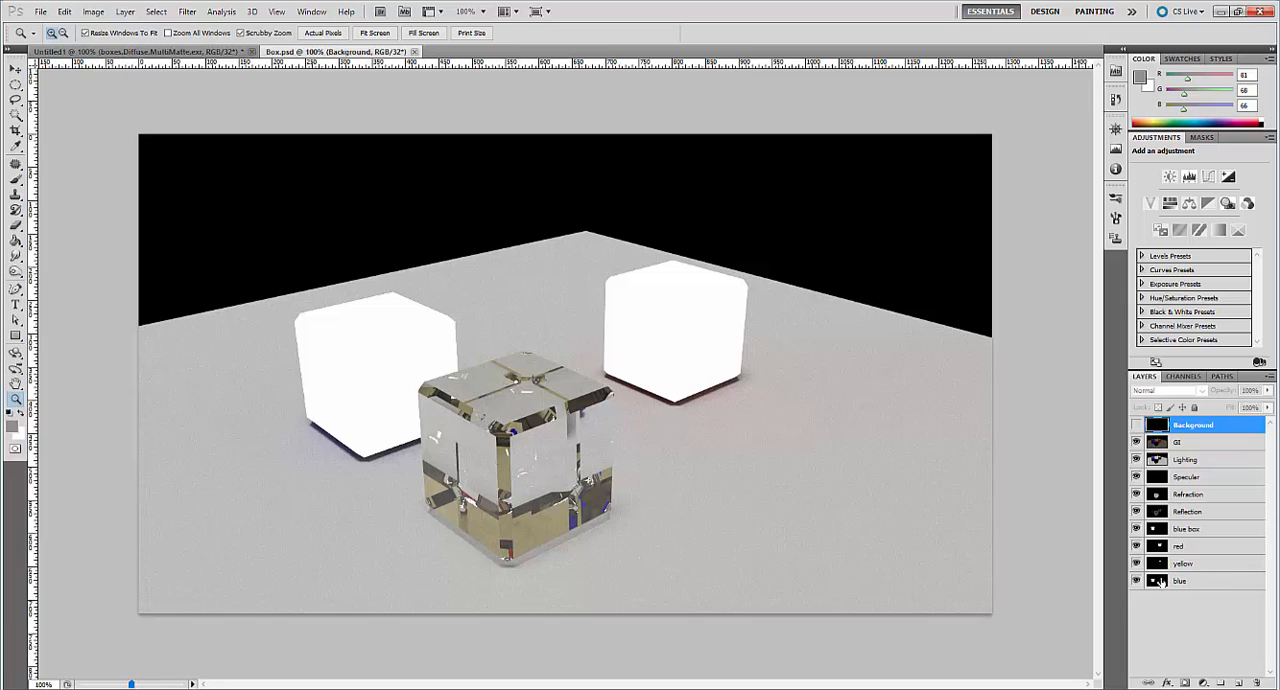
# Hide the blue, yellow, red and blue box matte layers and combine them into one layer group.
pyautogui.moveTo(1136, 581); pyautogui.dragTo(1136, 545)
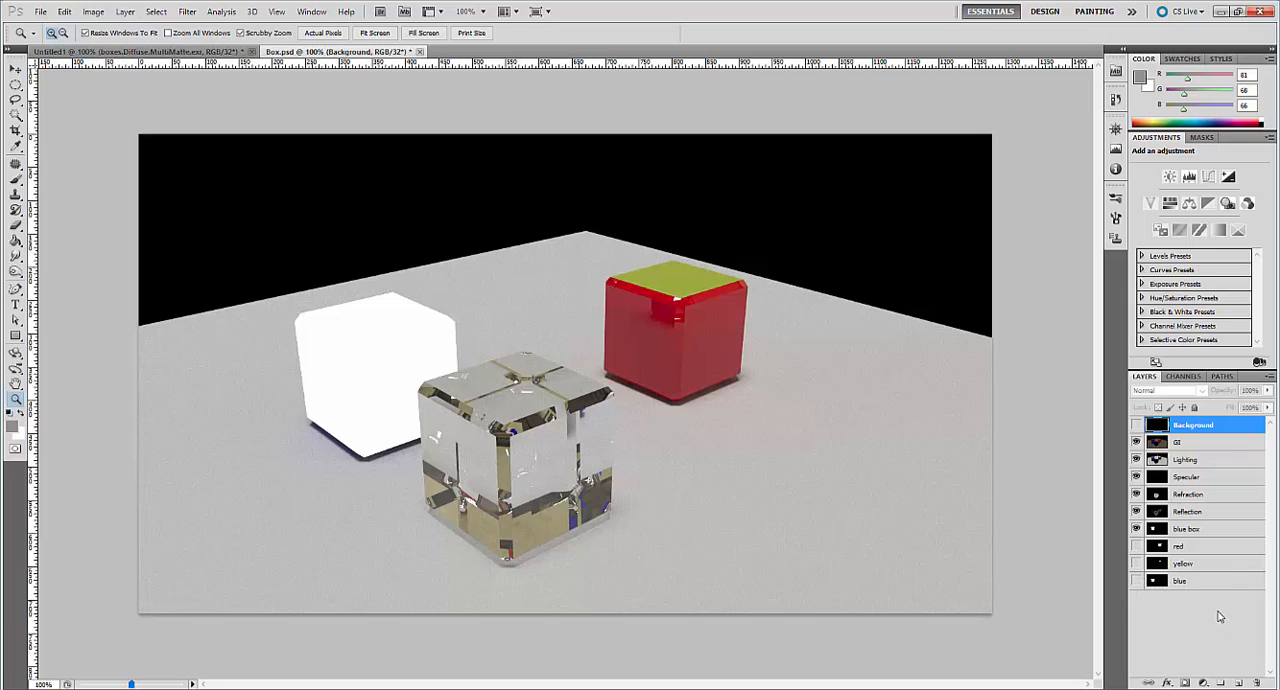
pyautogui.click(1136, 529)
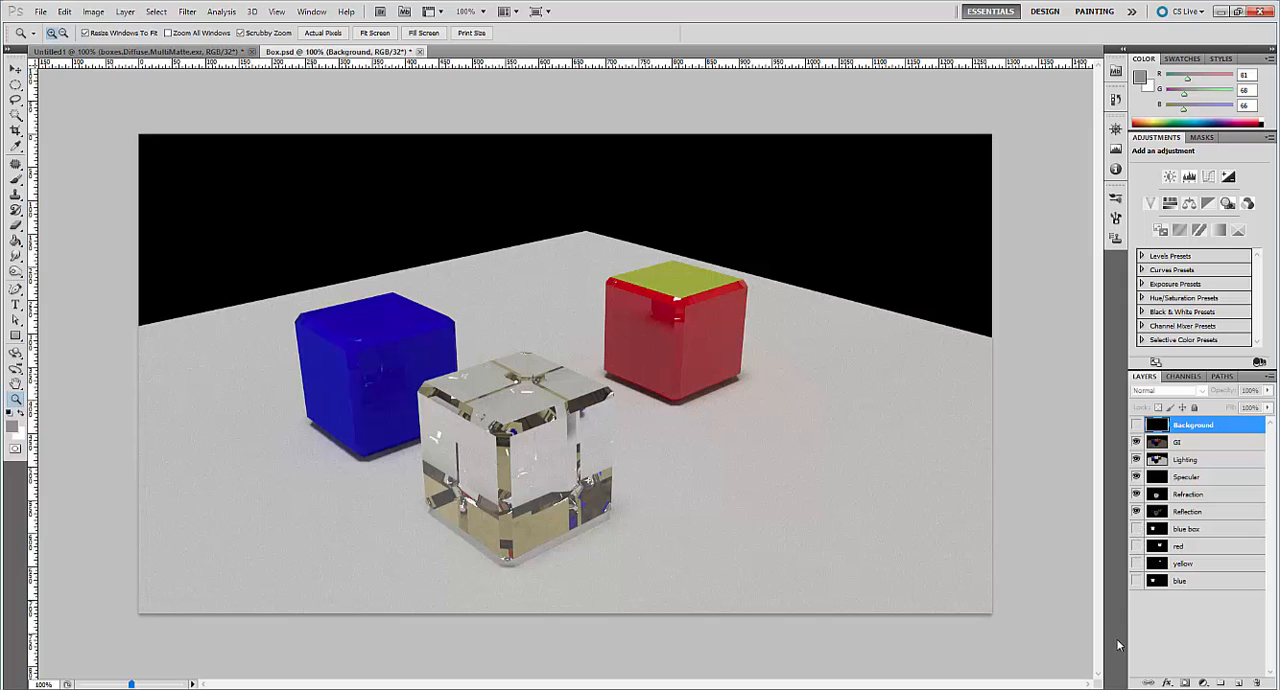
pyautogui.click(1188, 537)
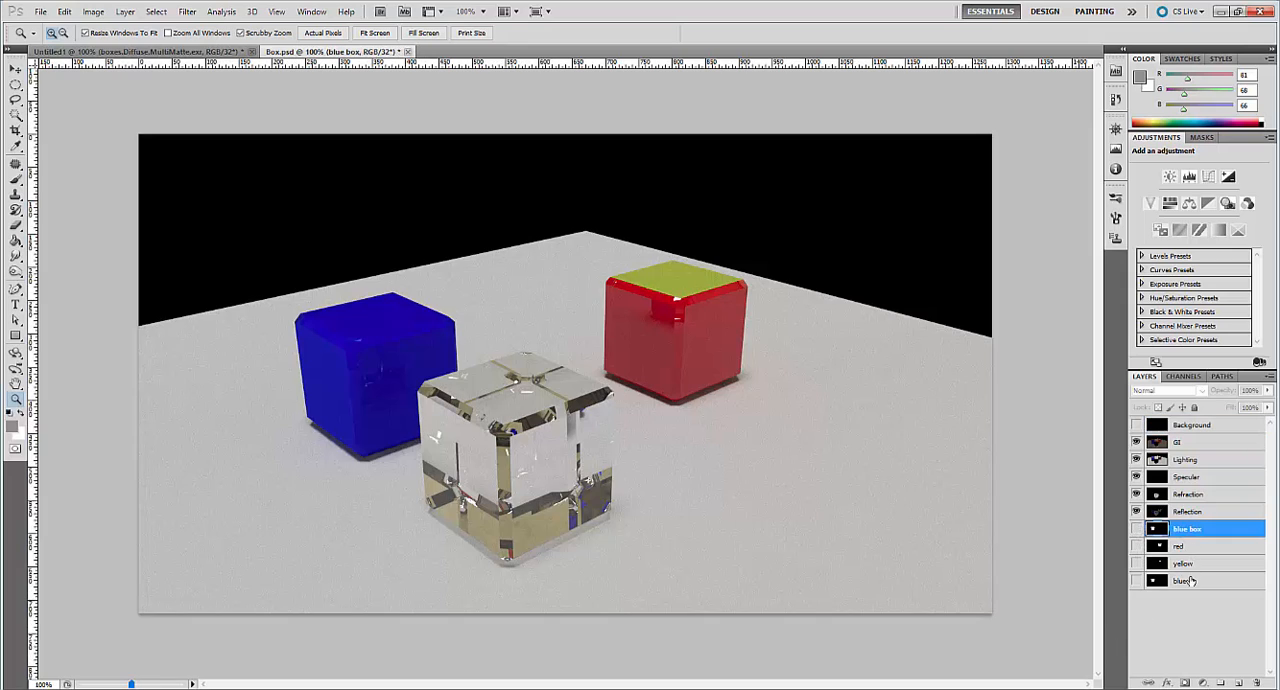
pyautogui.keyDown('shift'); pyautogui.click(1190, 581); pyautogui.keyUp('shift')
pyautogui.hotkey('ctrl', 'g')
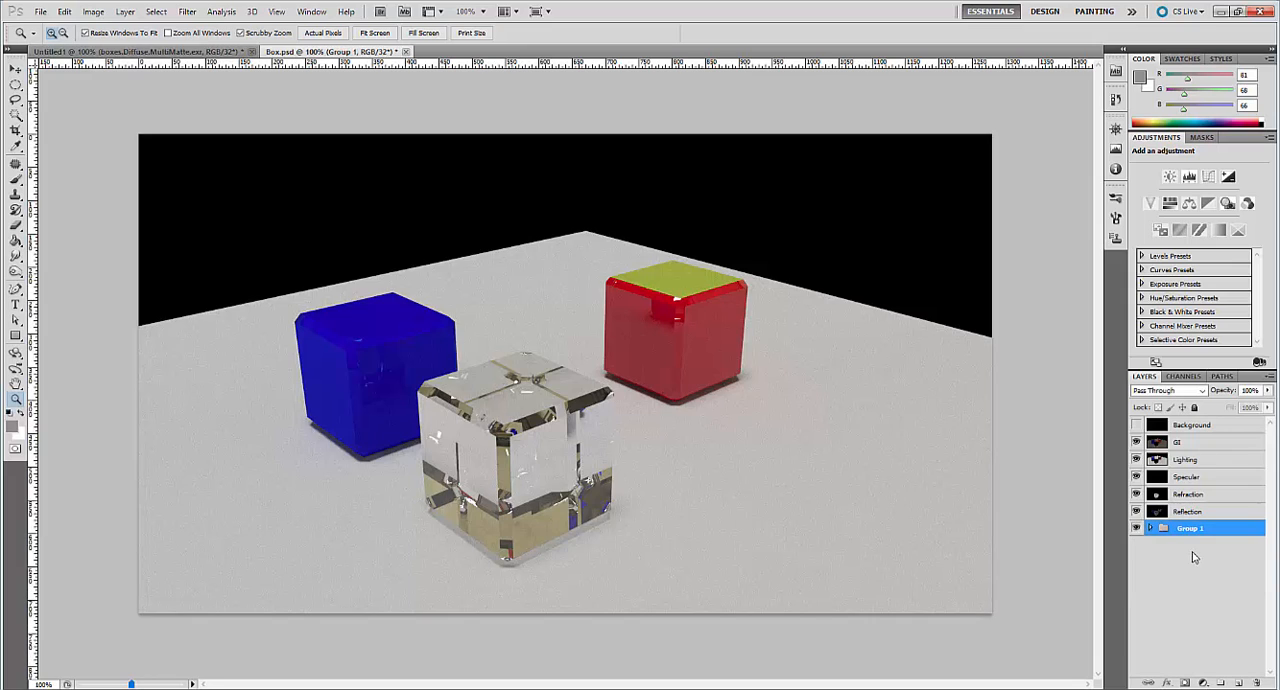
# Rename the new group of matte layers as alphas.
pyautogui.keyDown('alt'); pyautogui.doubleClick(1190, 531); pyautogui.keyUp('alt')
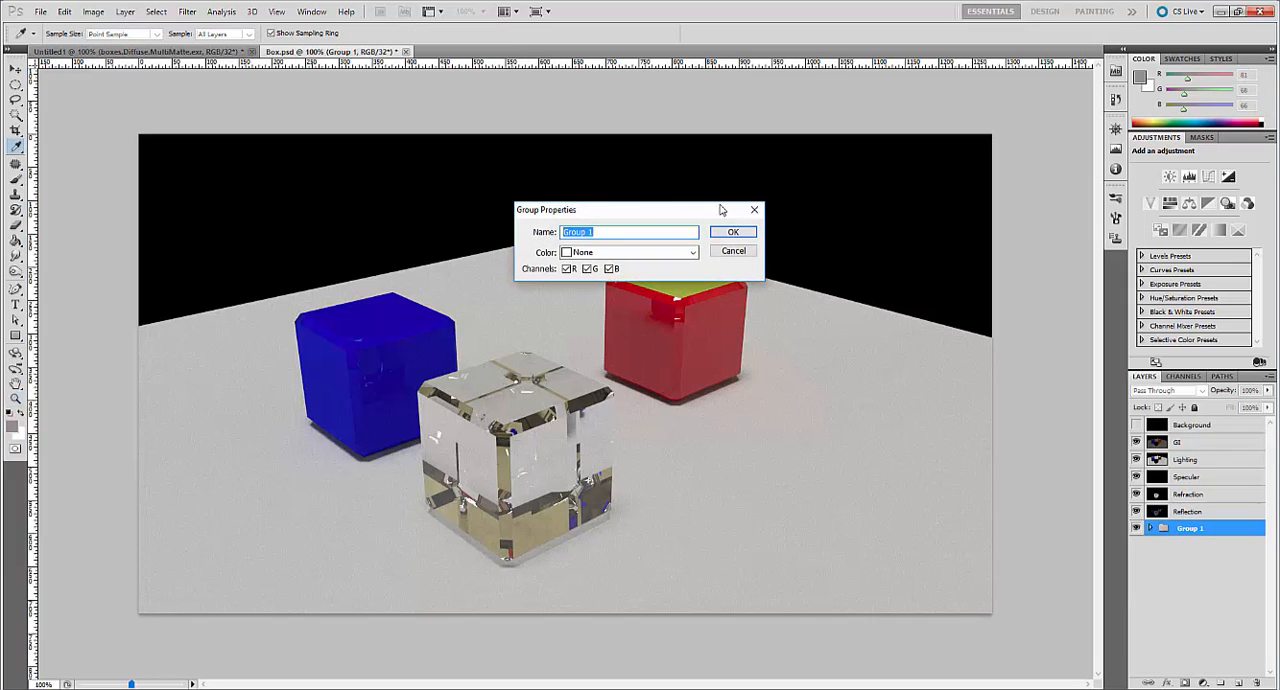
pyautogui.write('alphas')
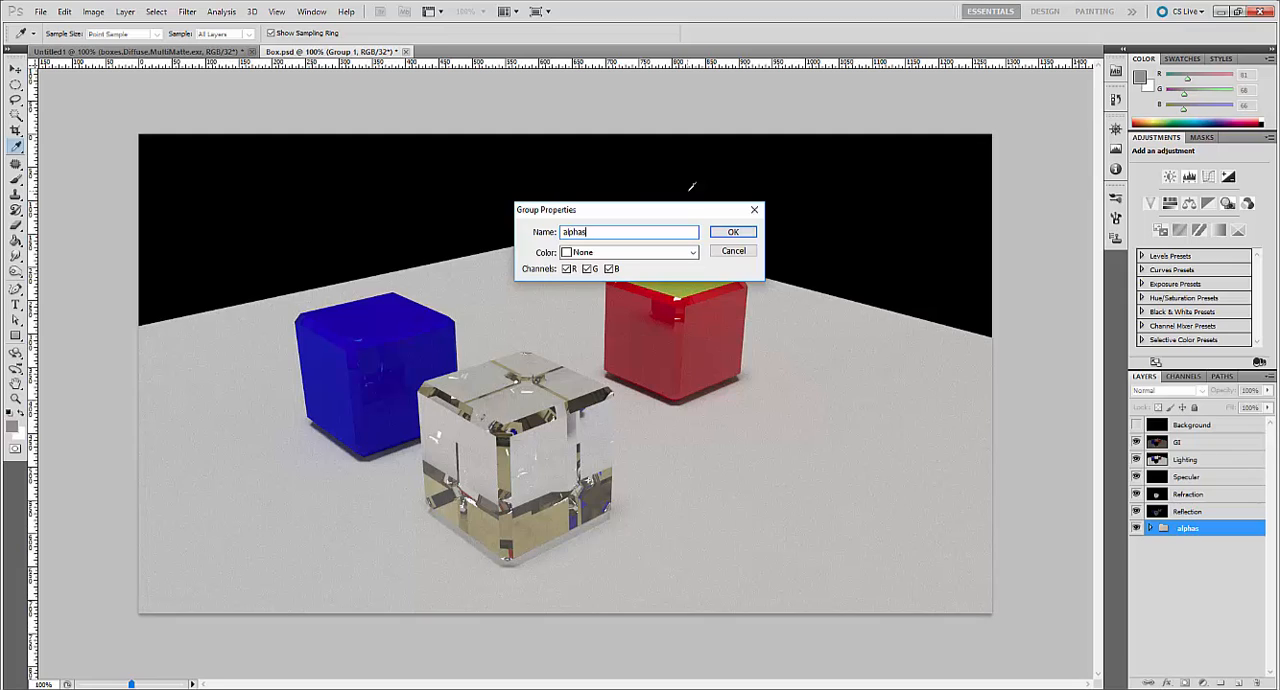
pyautogui.press('Return')
pyautogui.press('z')
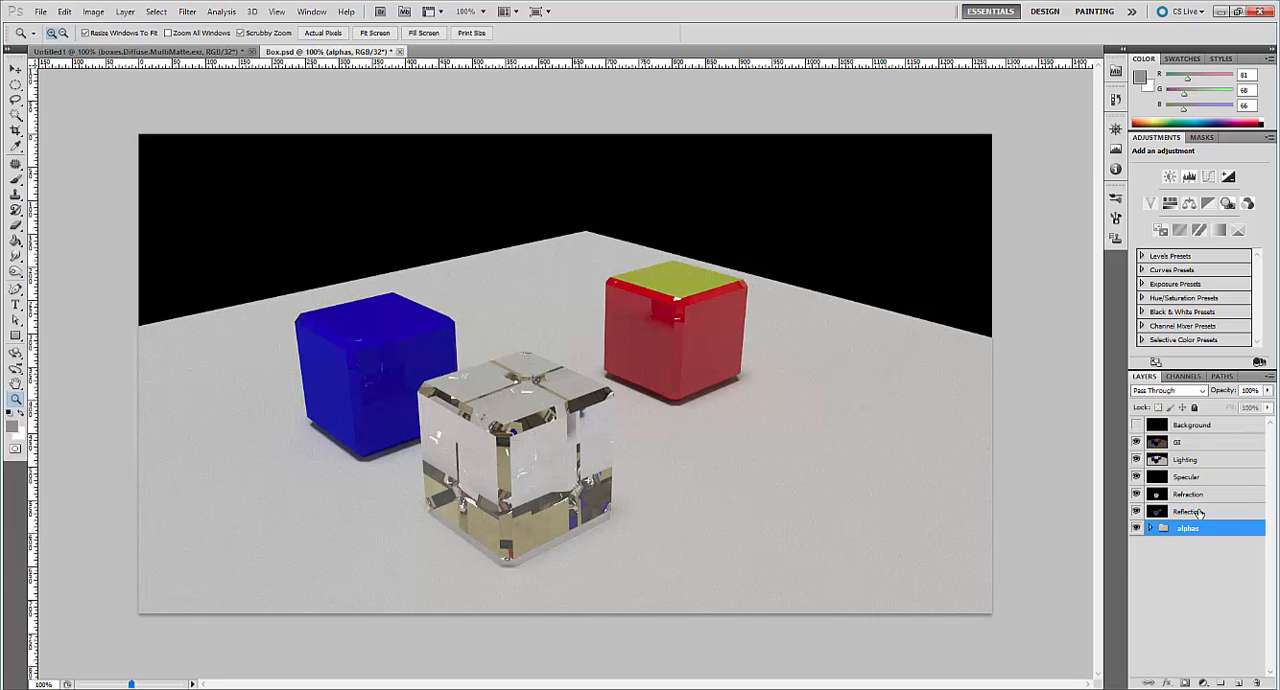
# Toggle the Reflection, Refraction and Lighting layers off and on to compare their contributions, and check the Reflection layer's blend mode.
pyautogui.click(1136, 511)
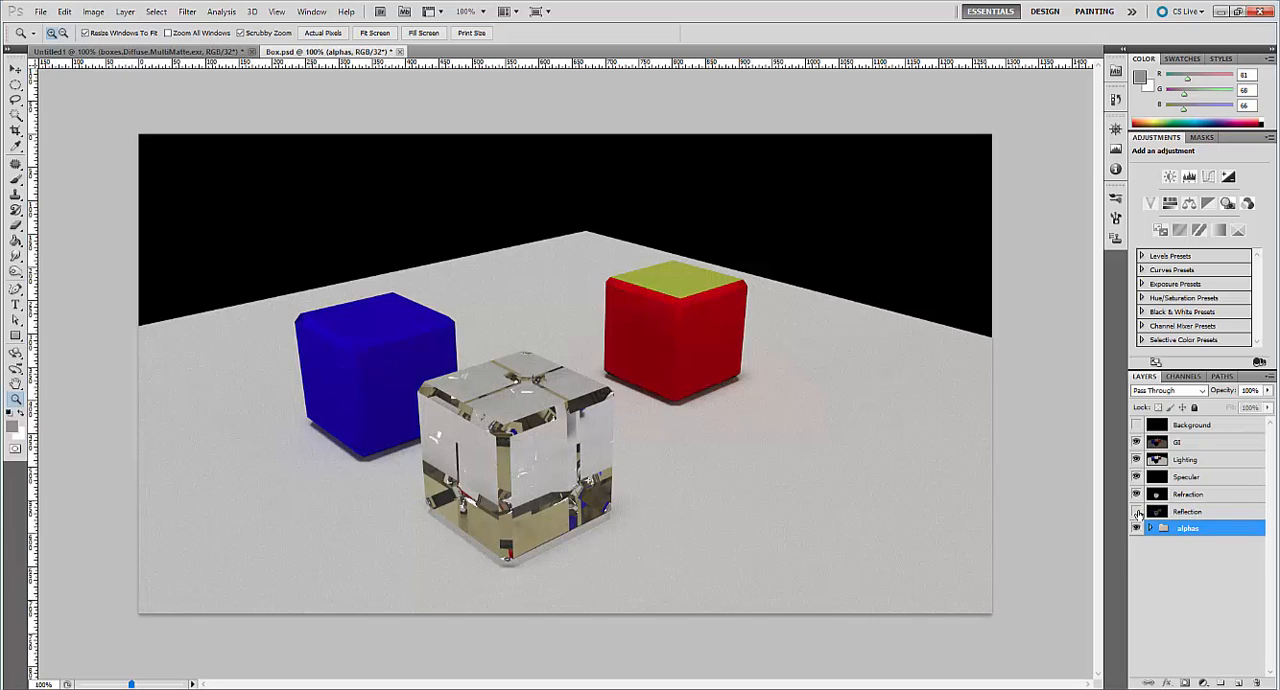
pyautogui.click(1136, 511)
pyautogui.click(1137, 512)
pyautogui.click(1137, 512)
pyautogui.click(1137, 495)
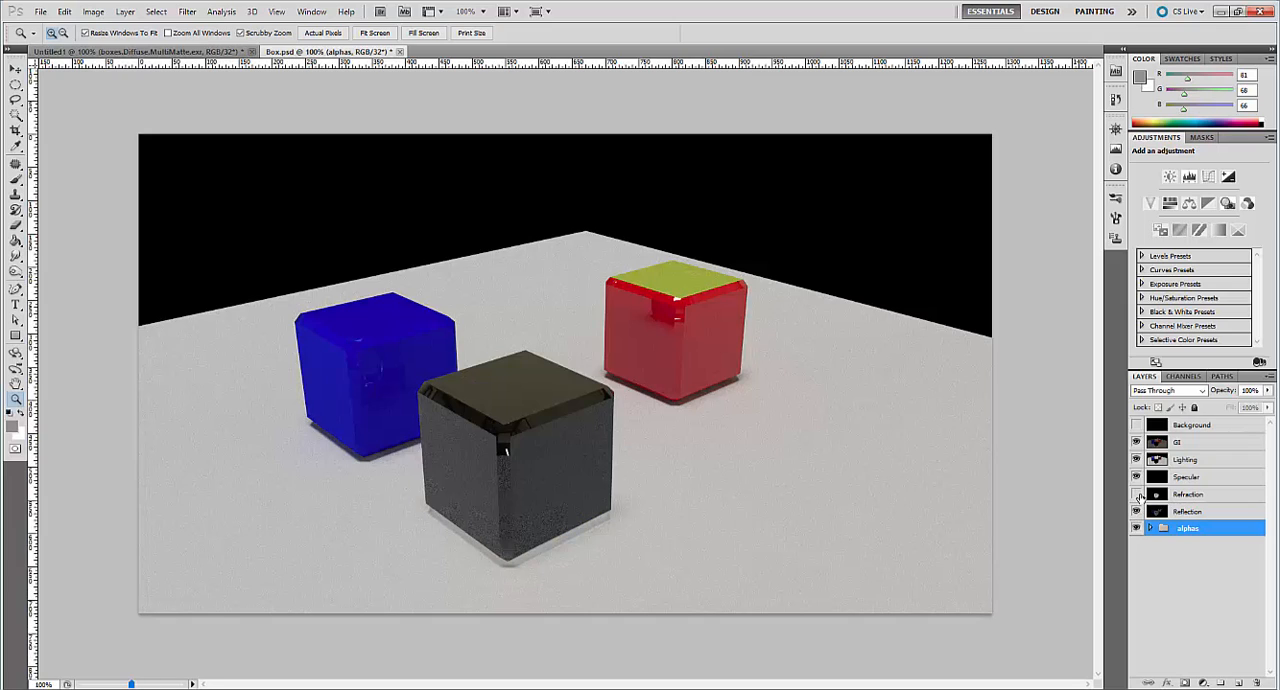
pyautogui.click(1137, 495)
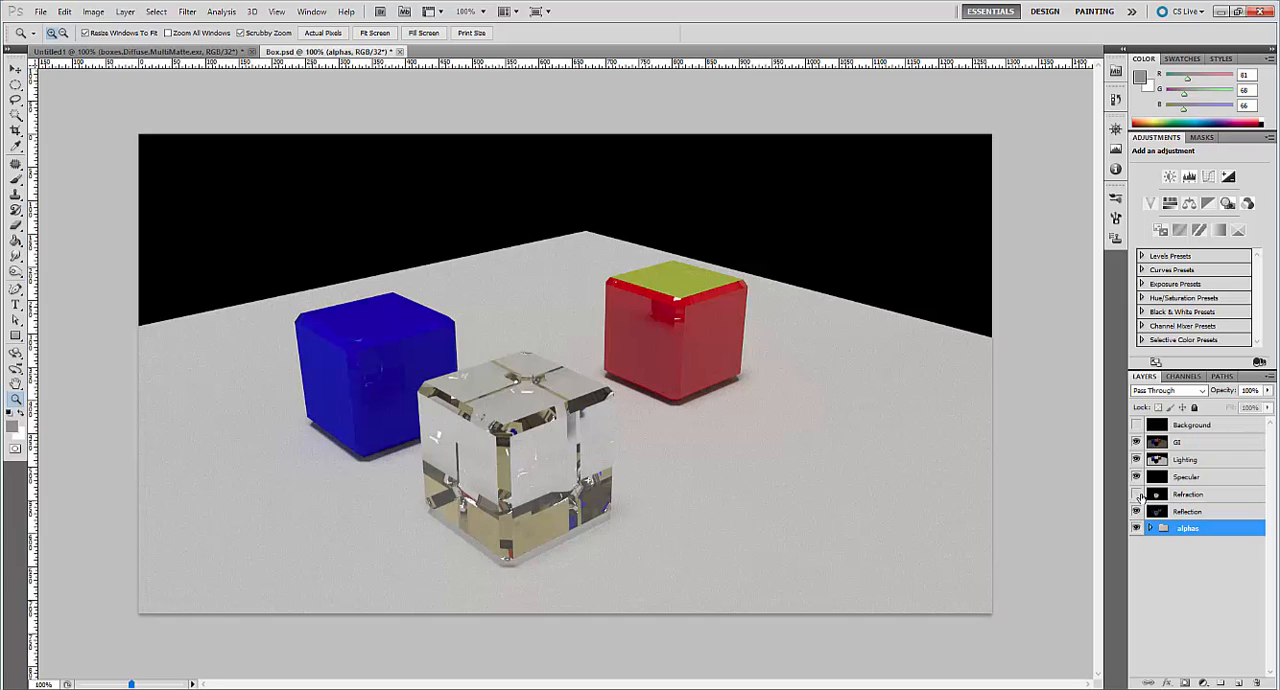
pyautogui.click(1137, 495)
pyautogui.click(1137, 495)
pyautogui.click(1137, 459)
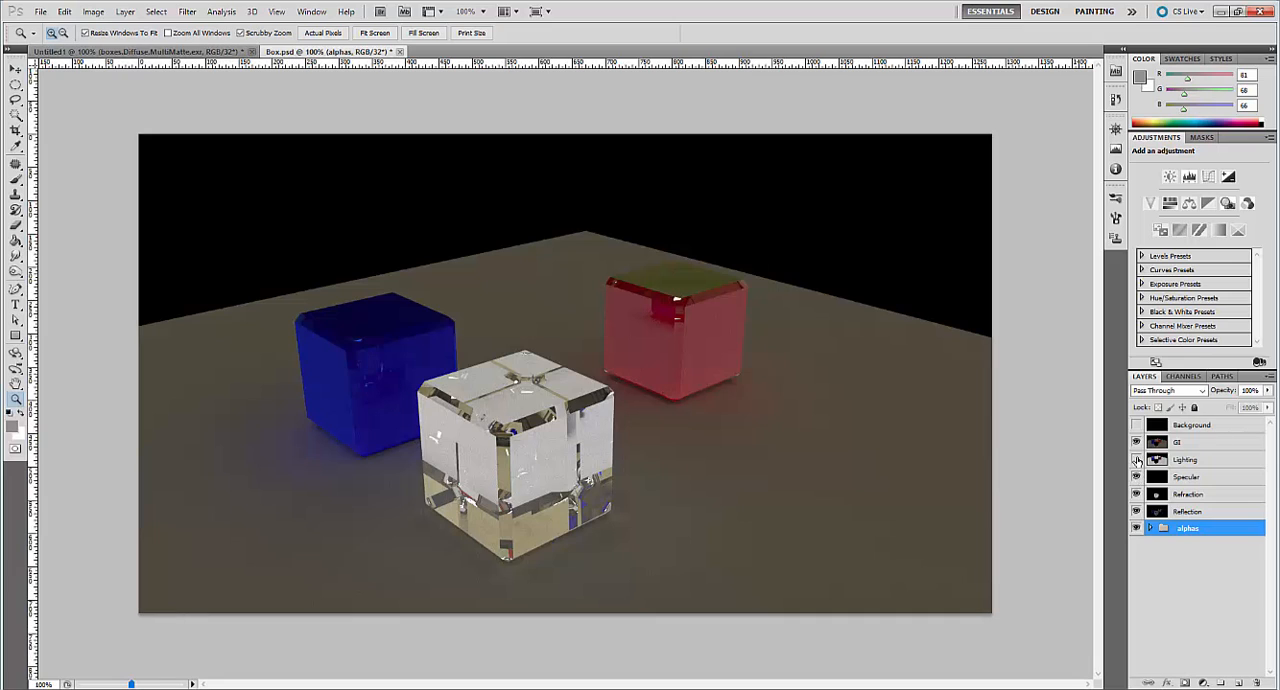
pyautogui.click(1137, 459)
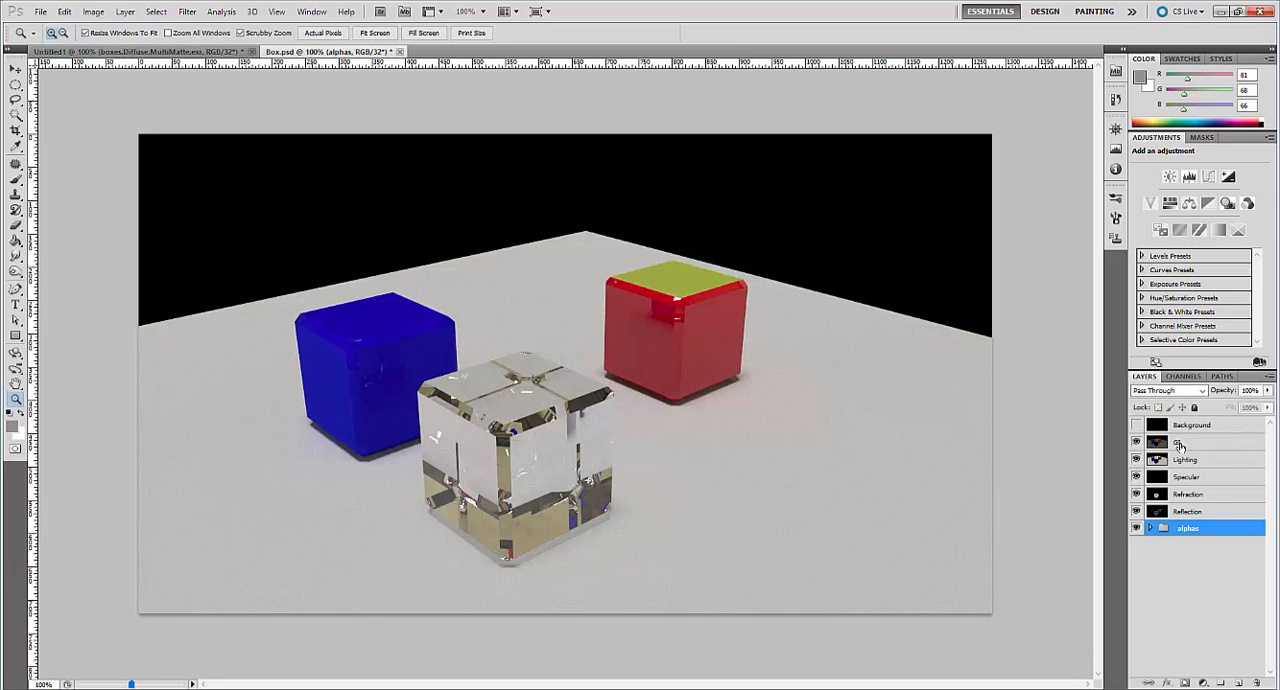
pyautogui.click(1205, 511)
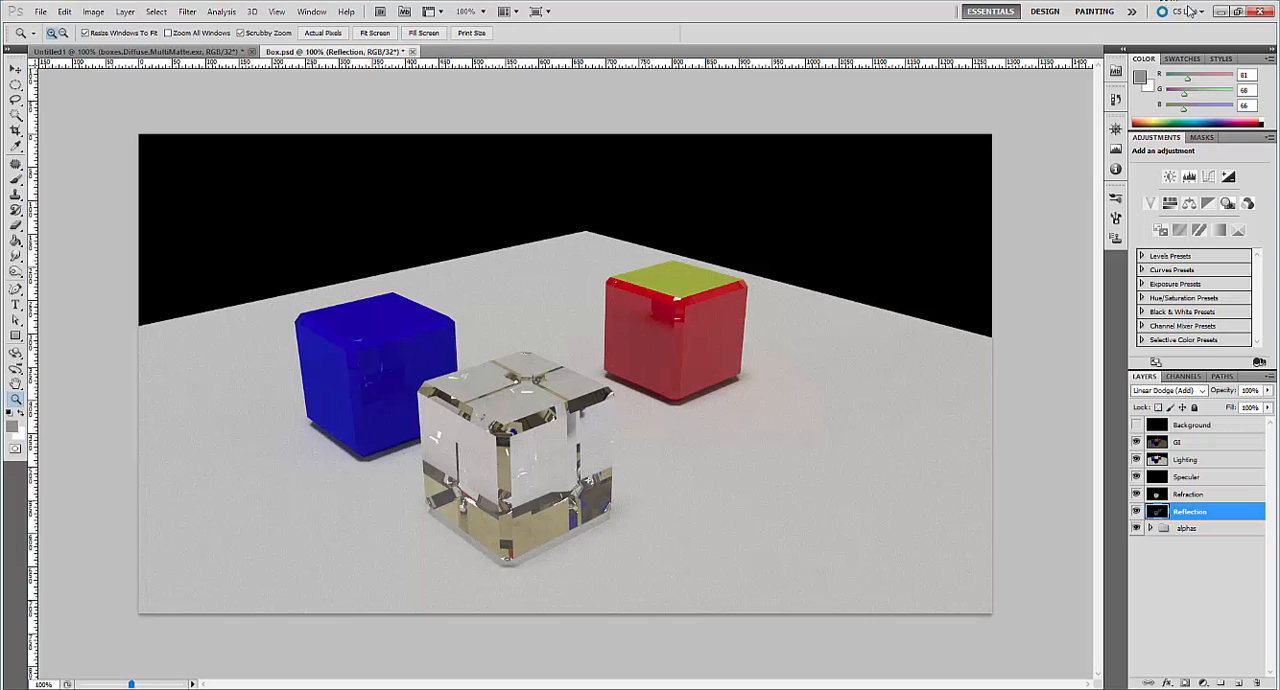
# Switch back to Cinema 4D and review the save options in Render Settings before returning to the Picture Viewer.
pyautogui.click(1220, 12)
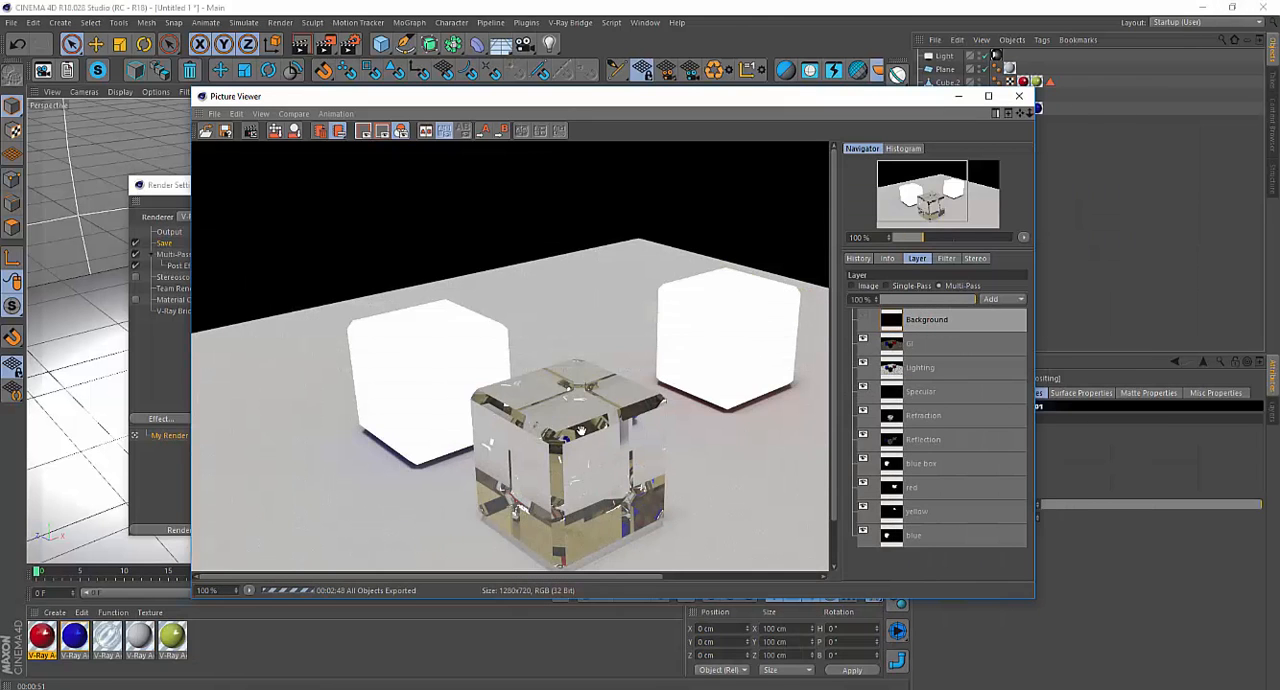
pyautogui.click(177, 186)
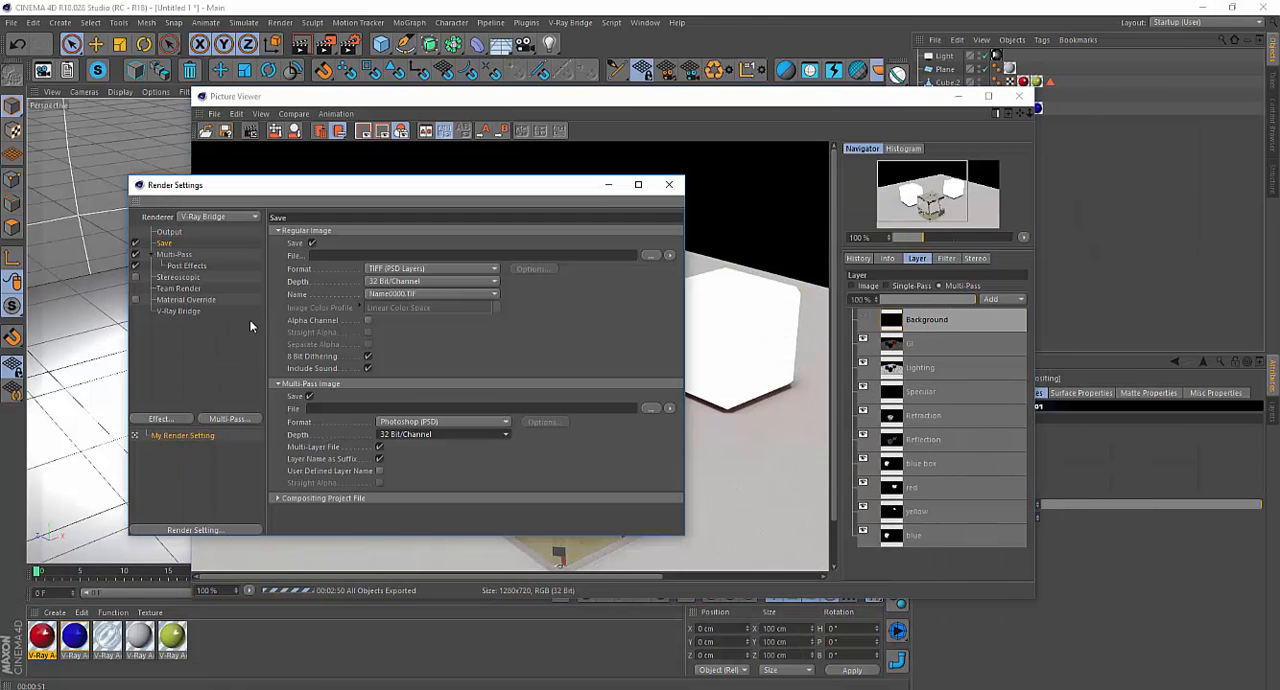
pyautogui.click(763, 455)
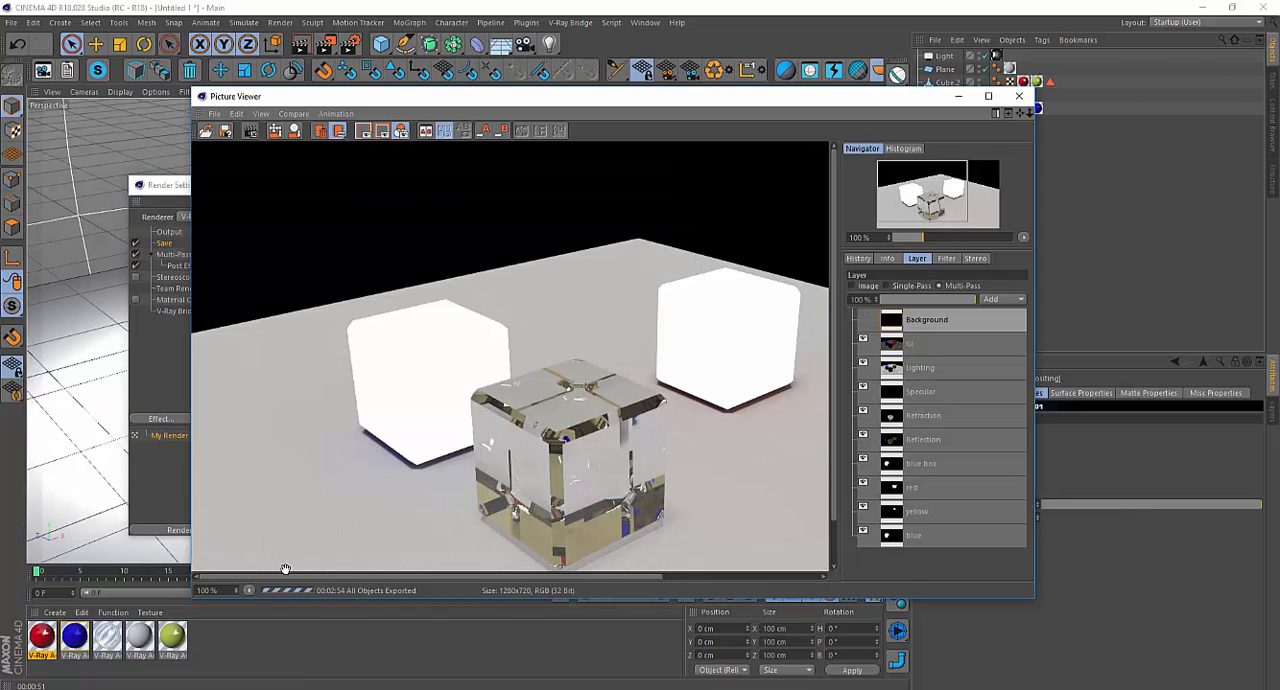
# Set up another layered Photoshop (PSD) save from the Picture Viewer at 16 bits/channel and accept the options.
pyautogui.click(225, 131)
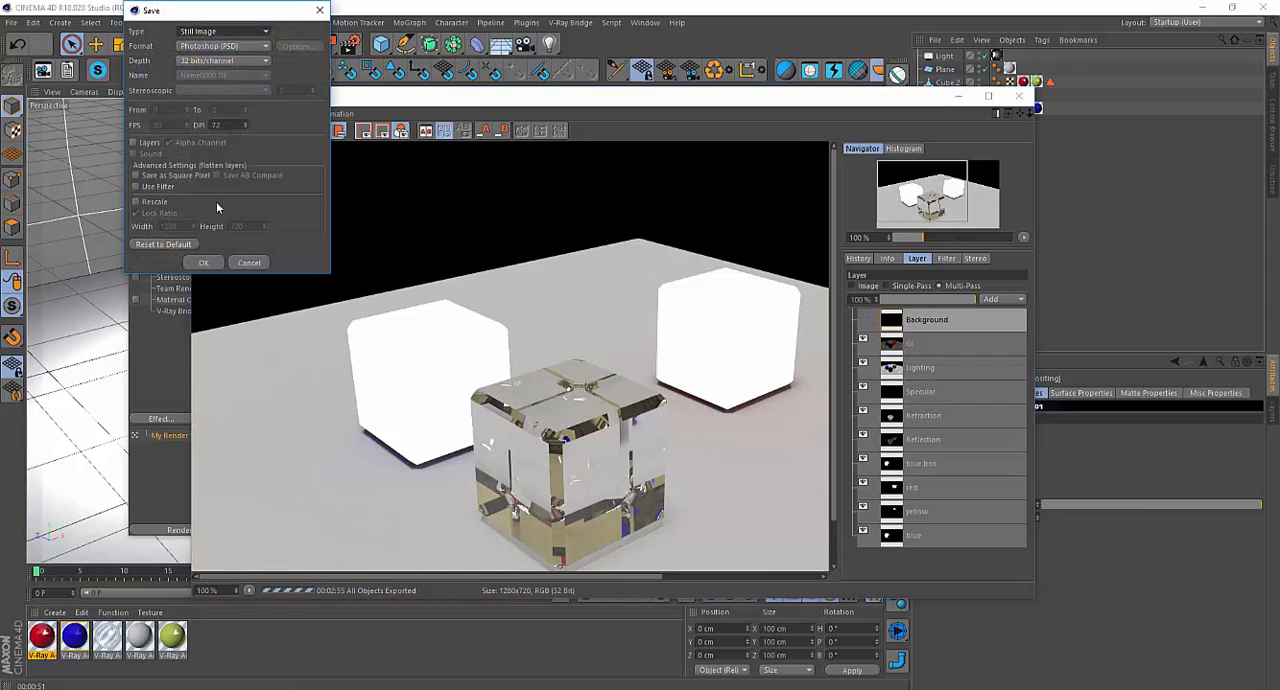
pyautogui.click(253, 61)
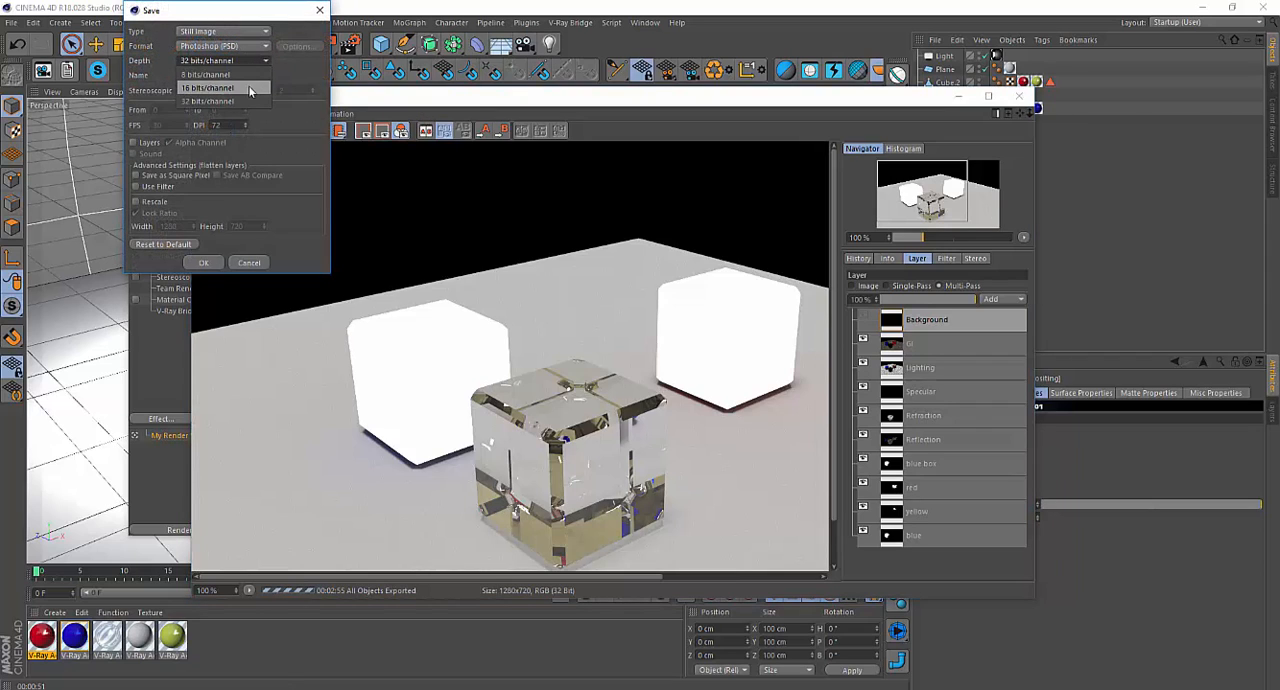
pyautogui.click(249, 91)
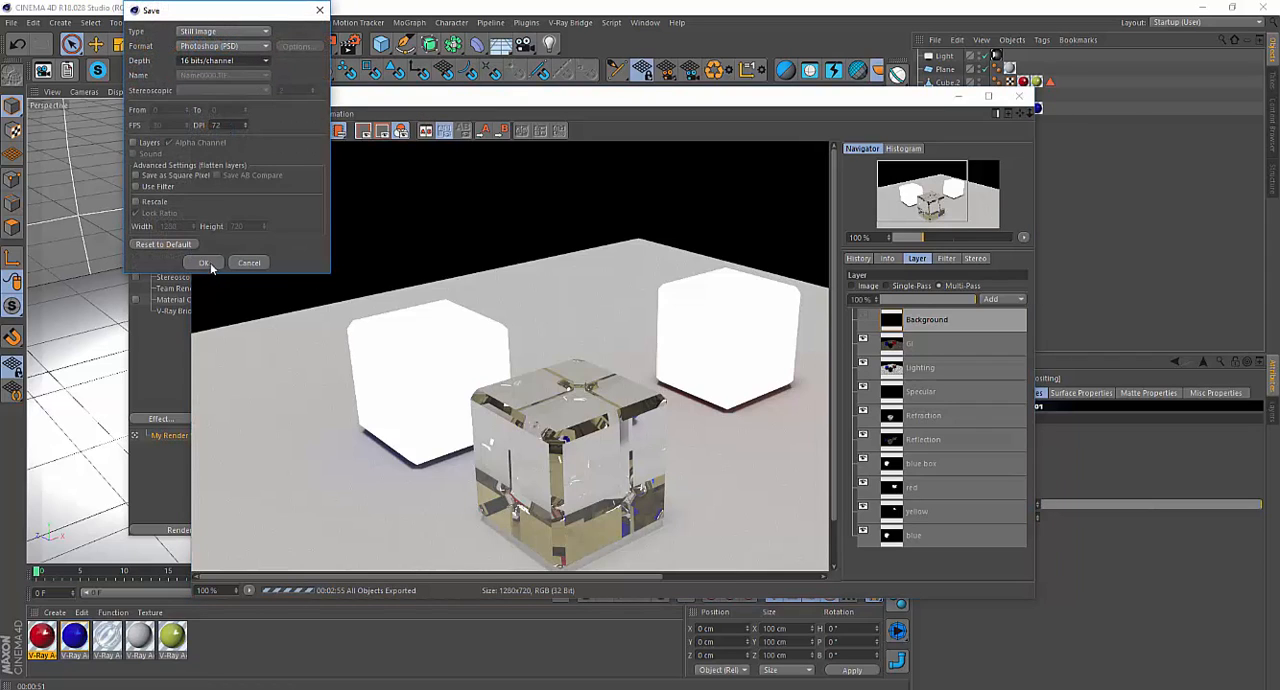
pyautogui.click(135, 143)
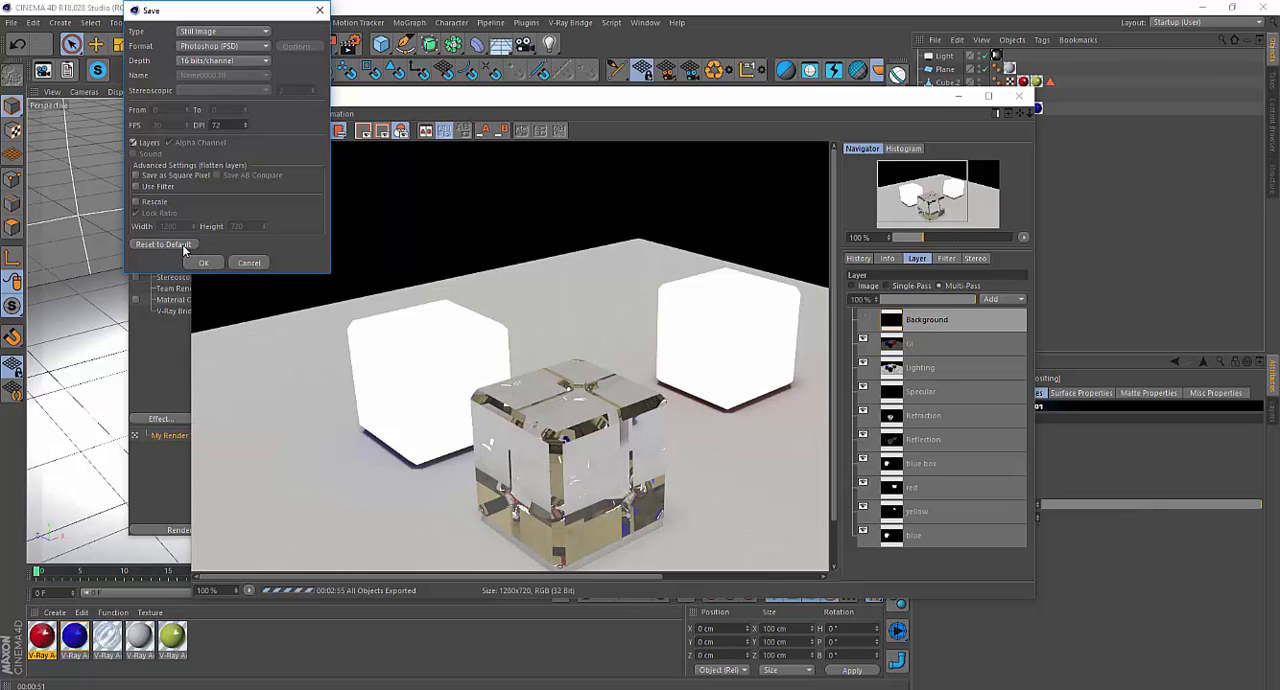
pyautogui.click(203, 262)
# Save the 16-bit layered render as Box-16bit.psd in the 32 bit box VFB folder.
pyautogui.click(276, 199)
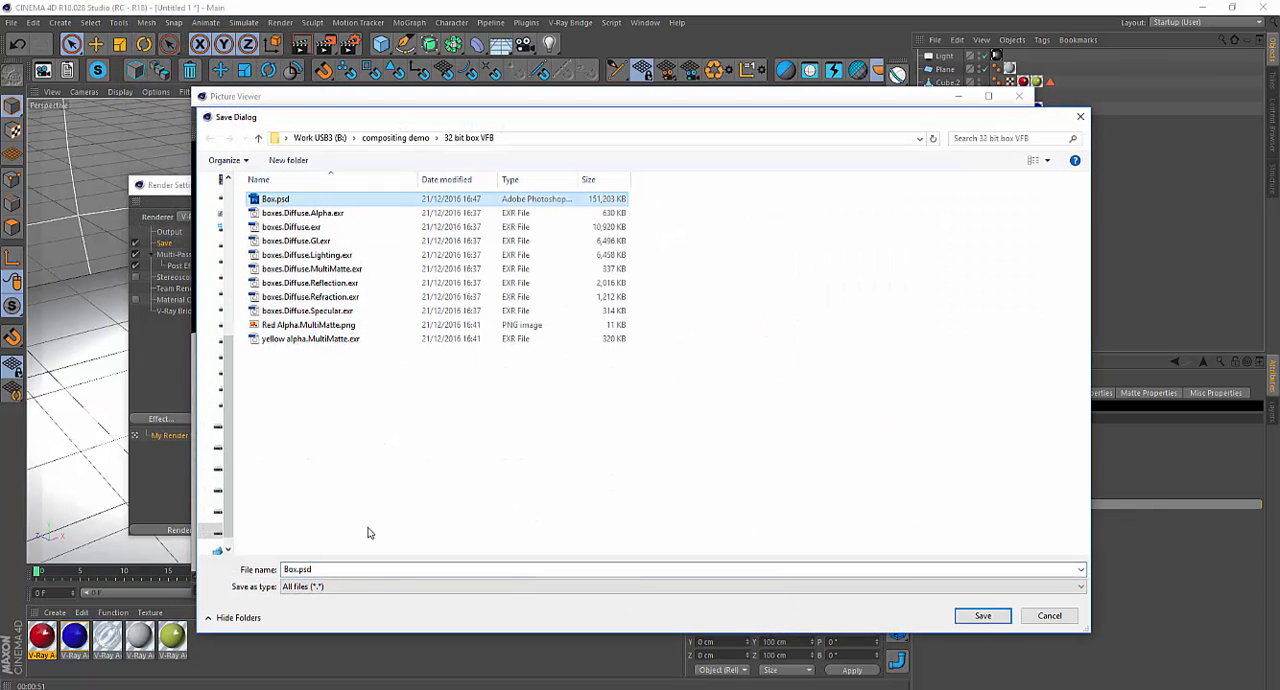
pyautogui.click(297, 569)
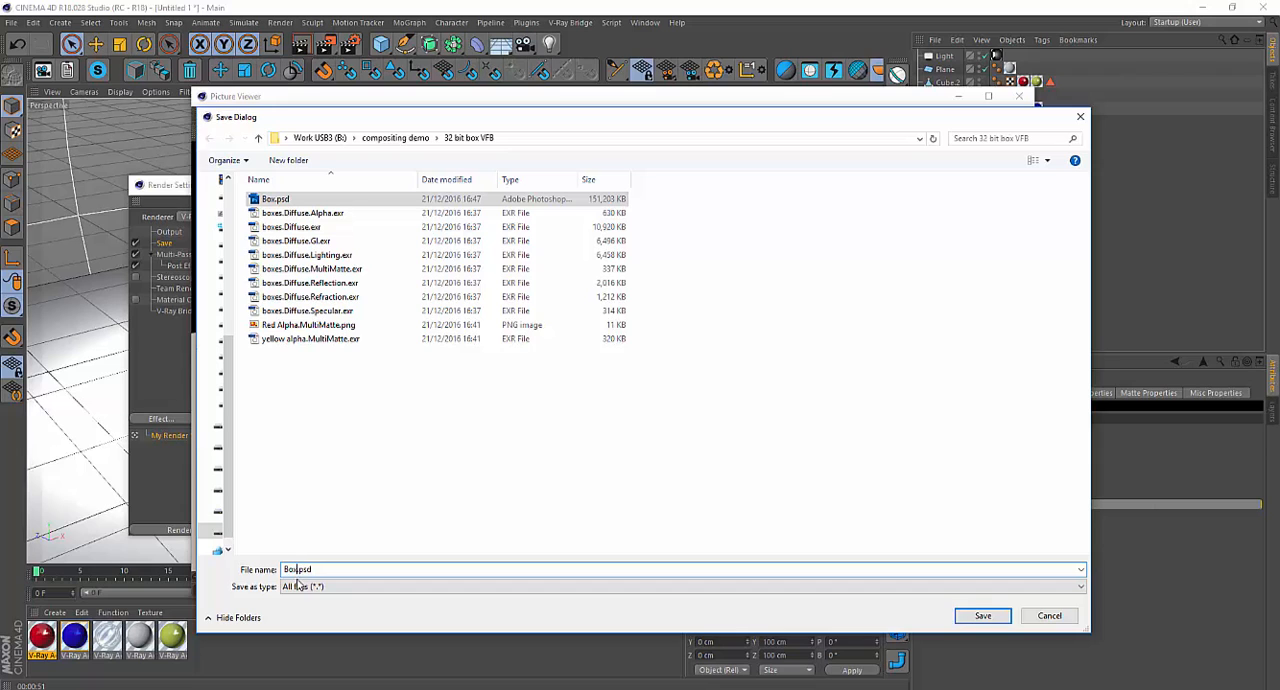
pyautogui.write('-16bit')
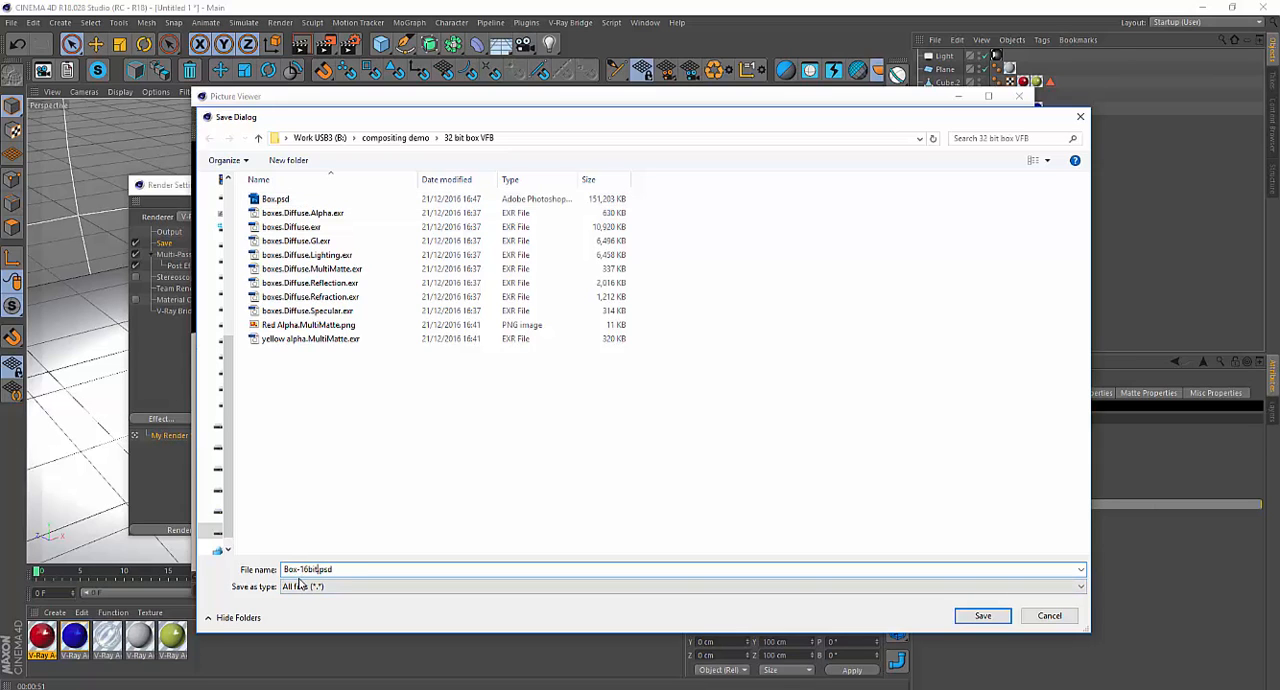
pyautogui.press('Return')
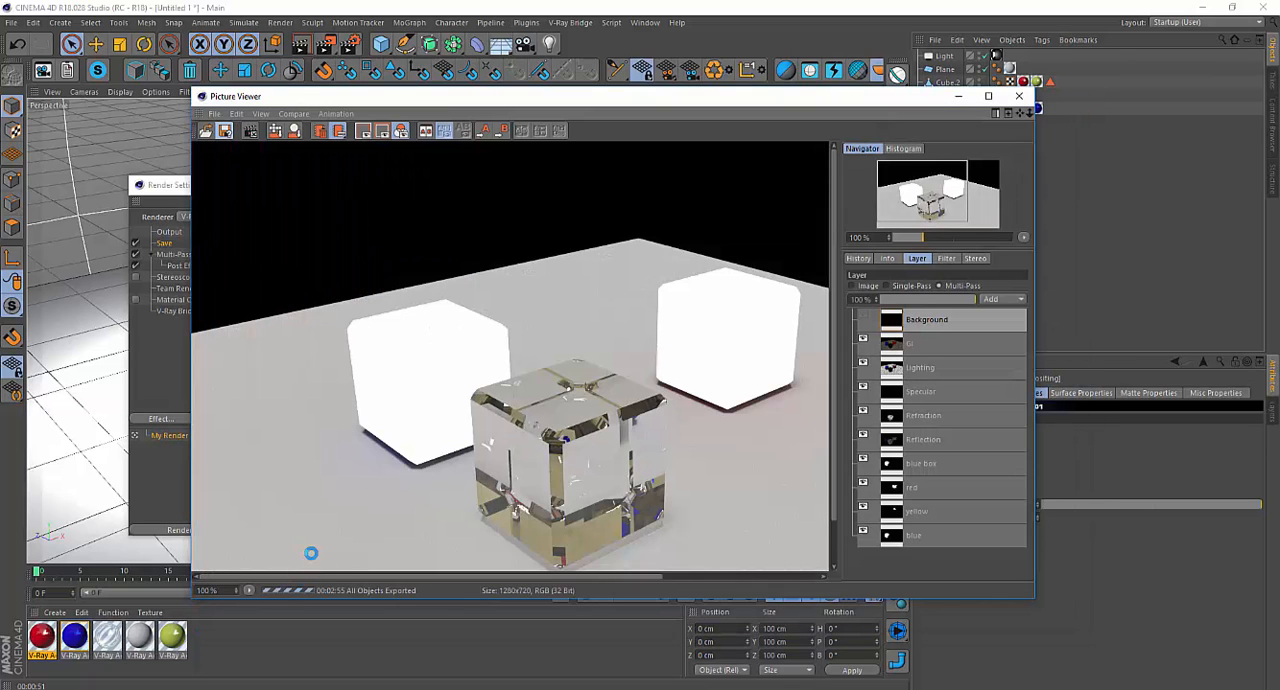
# Set up another Photoshop (PSD) save of the render at 8 bits/channel with Layers enabled and accept the options.
pyautogui.click(228, 131)
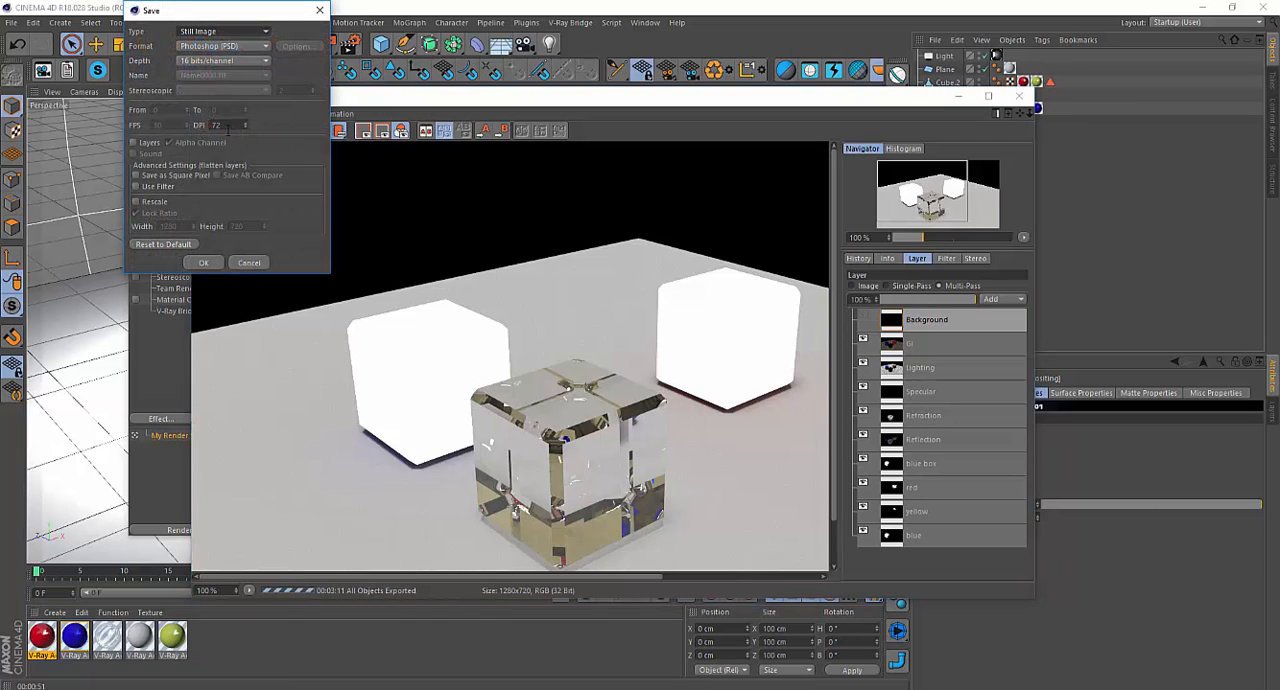
pyautogui.click(220, 64)
pyautogui.click(225, 77)
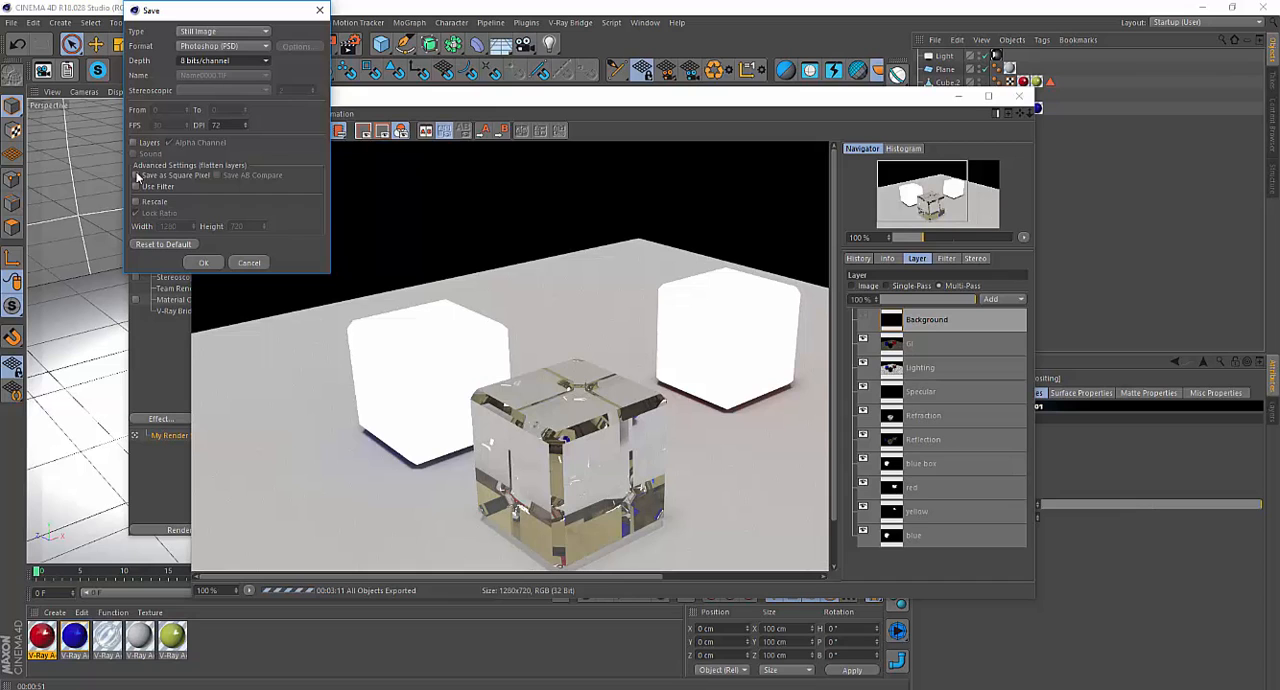
pyautogui.click(134, 143)
pyautogui.click(201, 263)
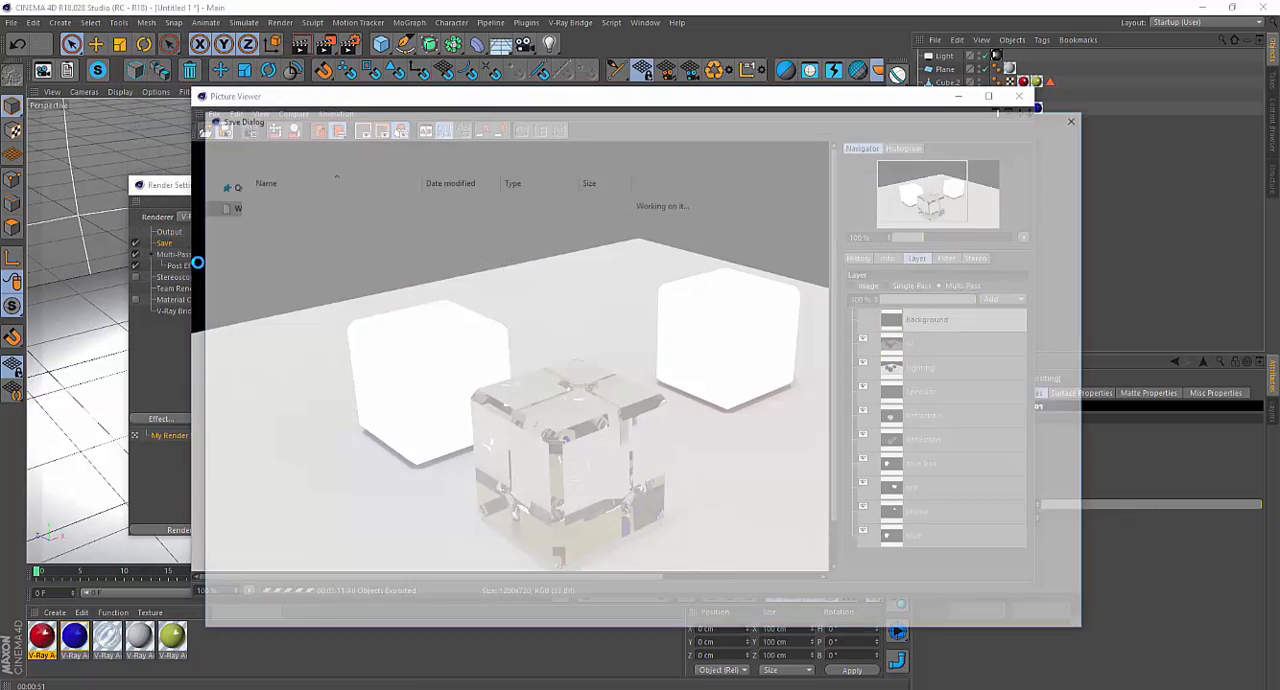
# Save the 8-bit layered render as Box-8bit.psd in the same folder.
pyautogui.click(291, 214)
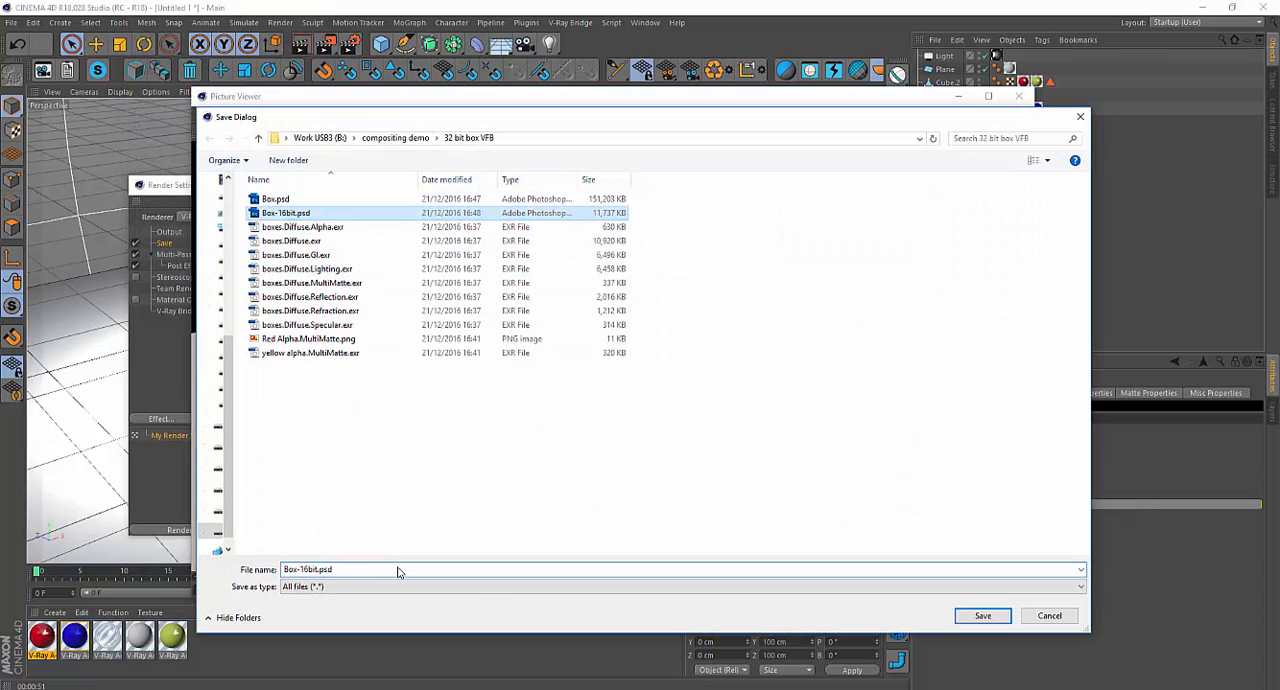
pyautogui.click(308, 569)
pyautogui.click(308, 569)
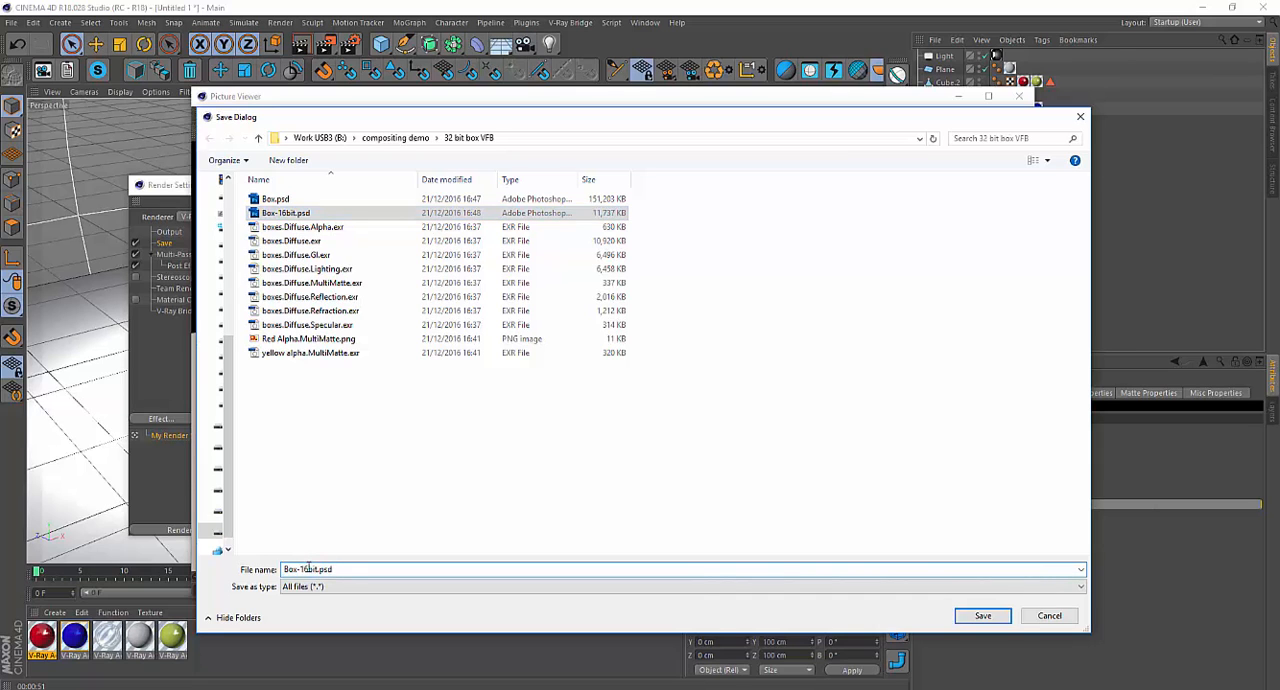
pyautogui.press('BackSpace')
pyautogui.press('BackSpace')
pyautogui.write('8')
pyautogui.press('Return')
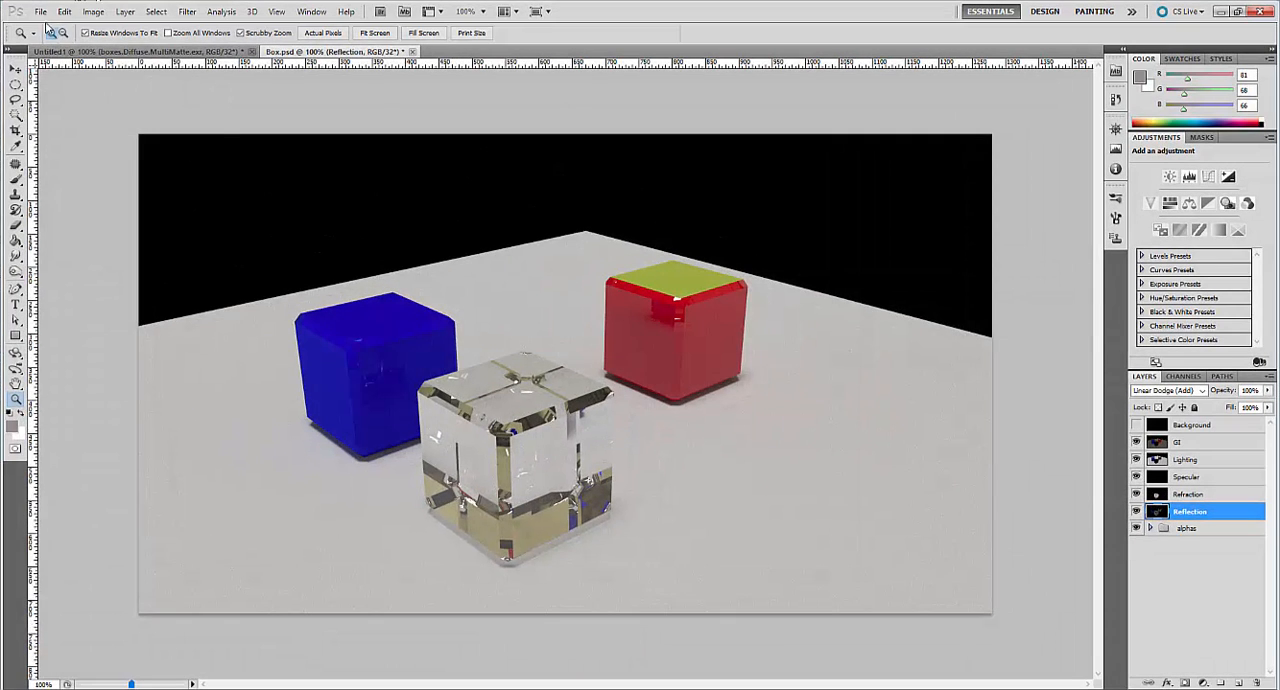
# Switch to Photoshop, open Box-16bit.psd with its embedded profile, and hide the blue box, red, yellow and blue matte layers.
pyautogui.click(40, 12)
pyautogui.click(52, 38)
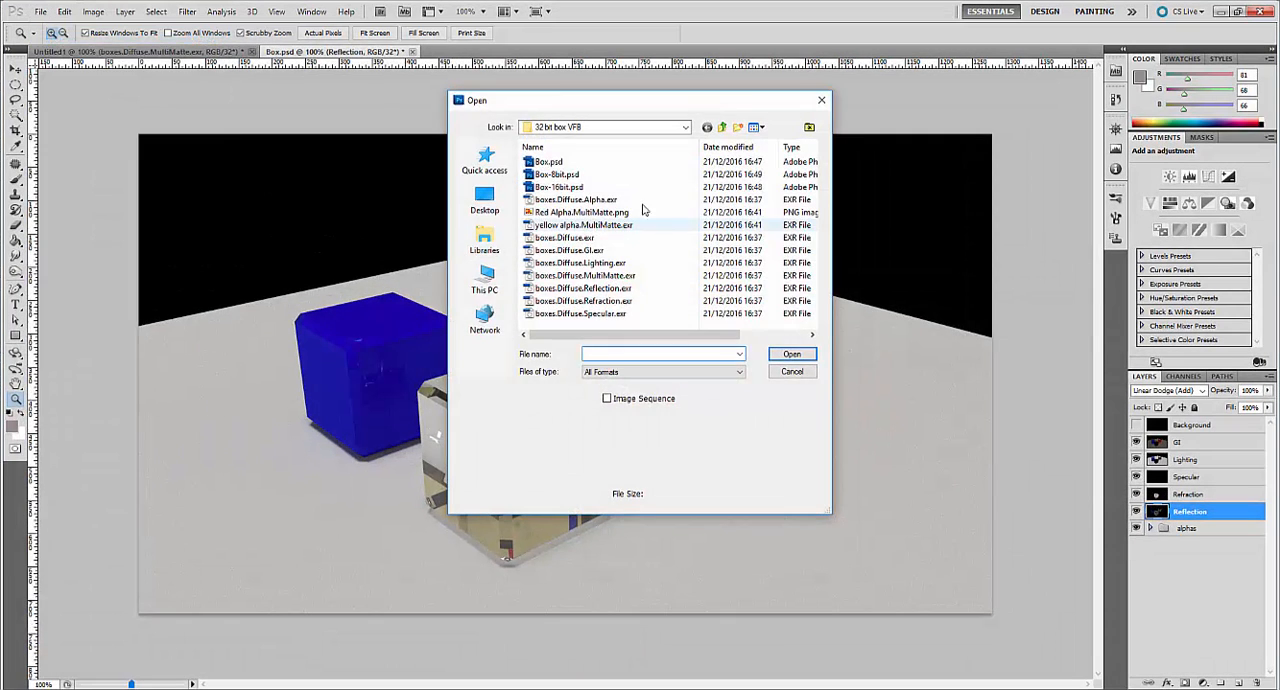
pyautogui.doubleClick(562, 187)
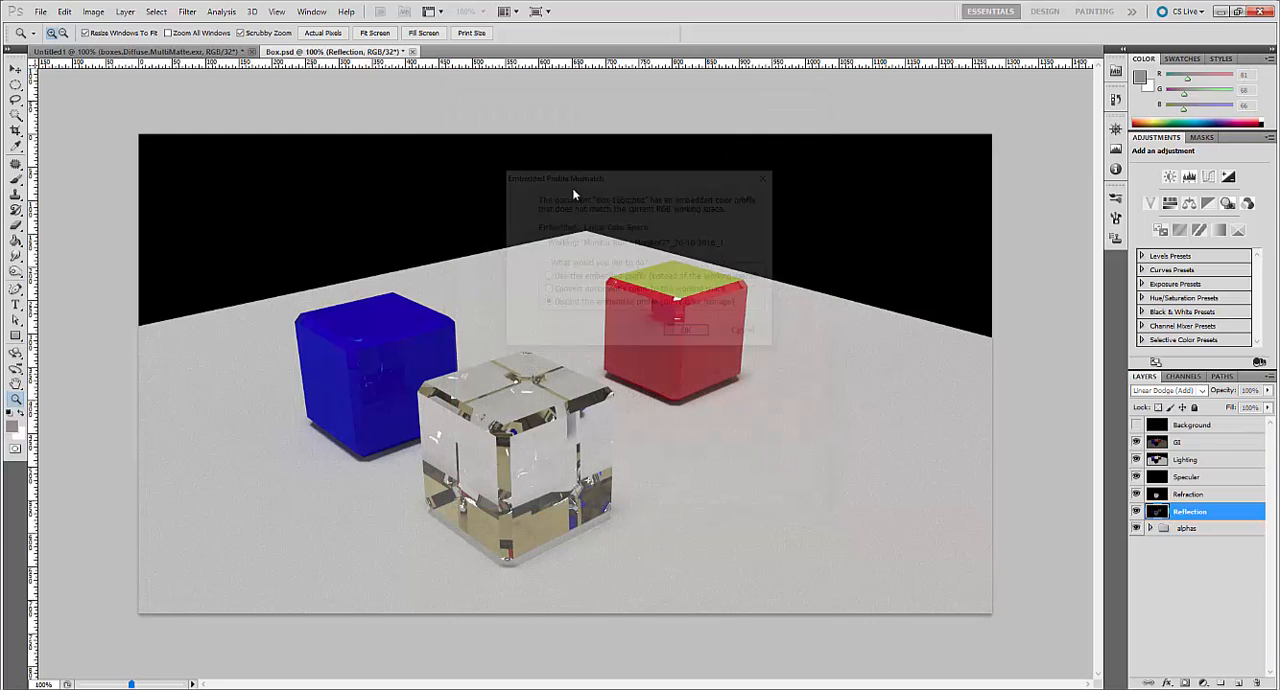
pyautogui.click(545, 277)
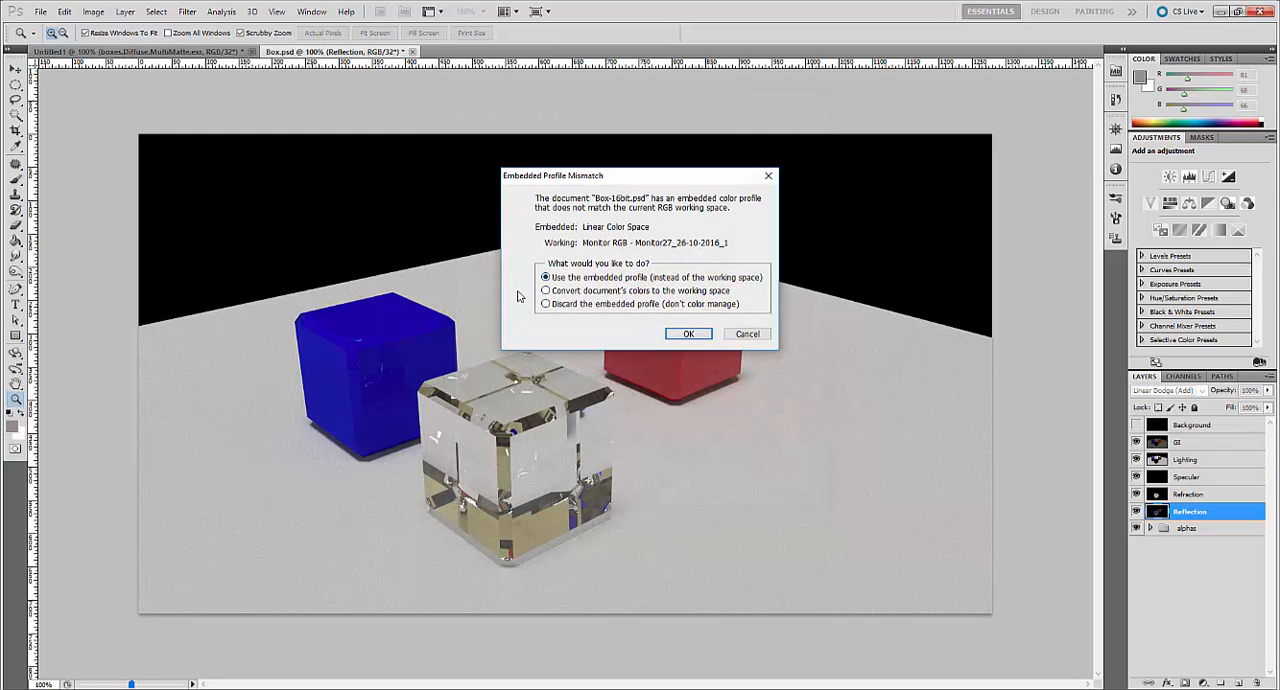
pyautogui.click(689, 334)
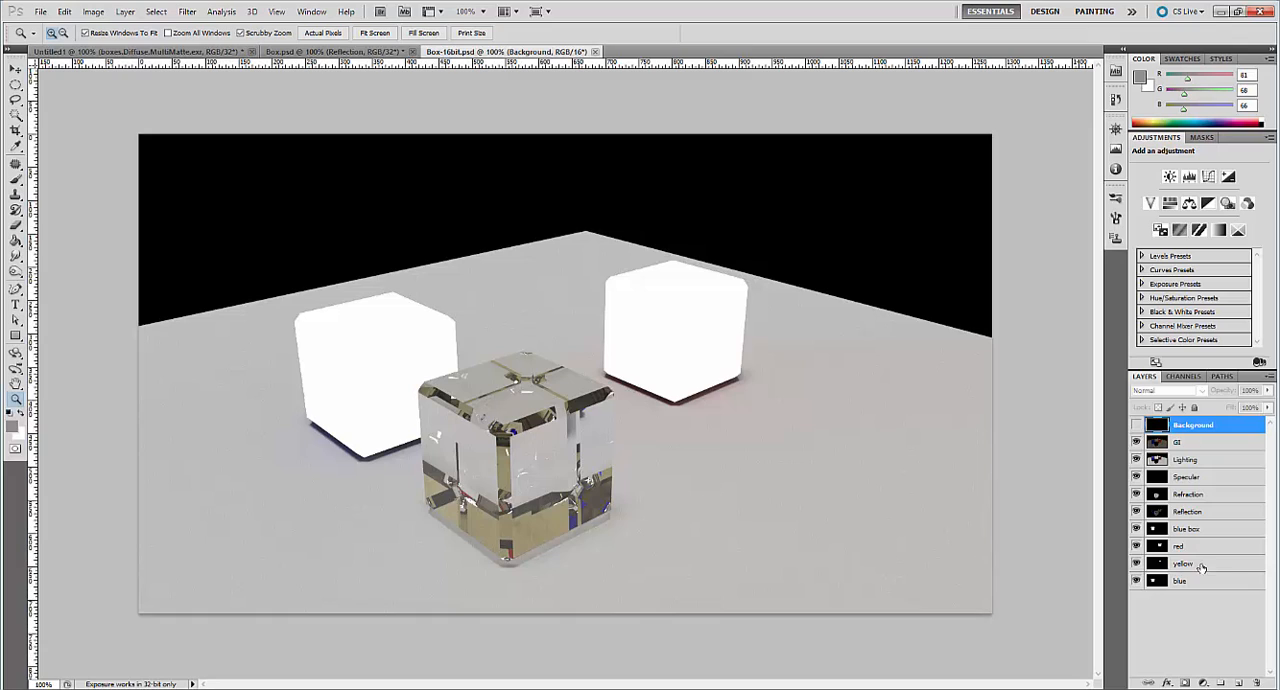
pyautogui.click(1136, 564)
pyautogui.moveTo(1136, 564); pyautogui.dragTo(1136, 529)
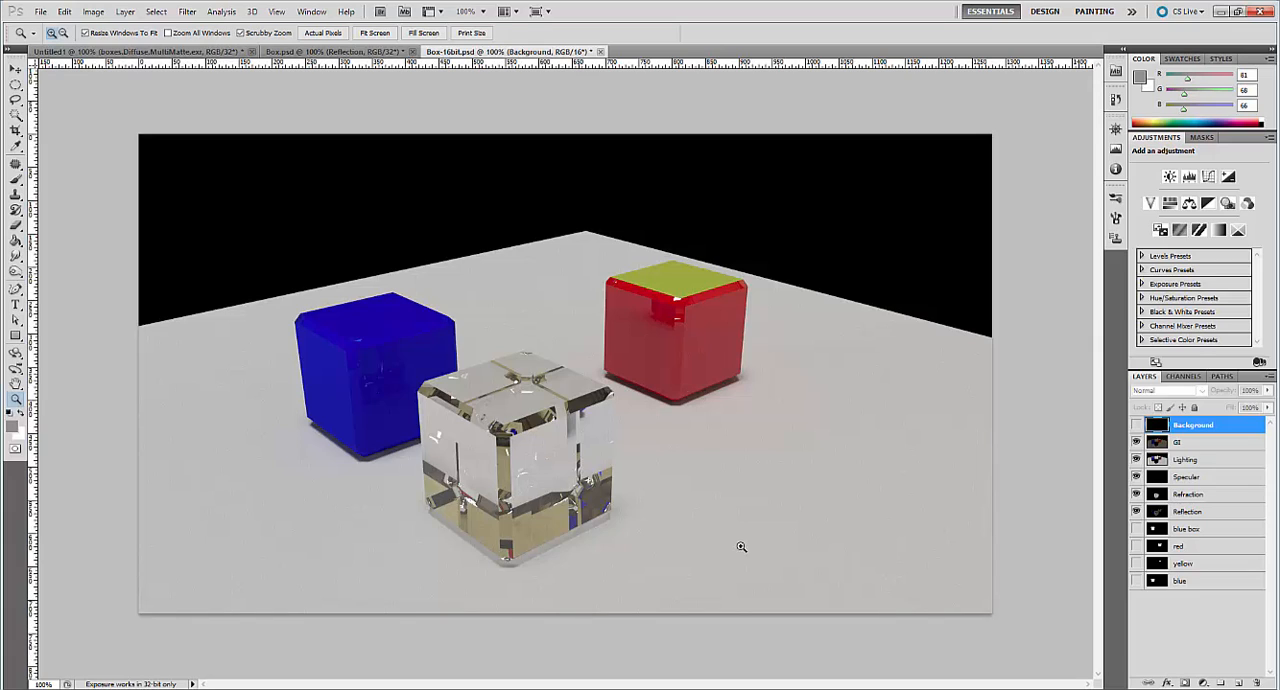
# Try converting the 32-bit Box.psd document to 16 Bits/Channel without merging its layers.
pyautogui.click(362, 52)
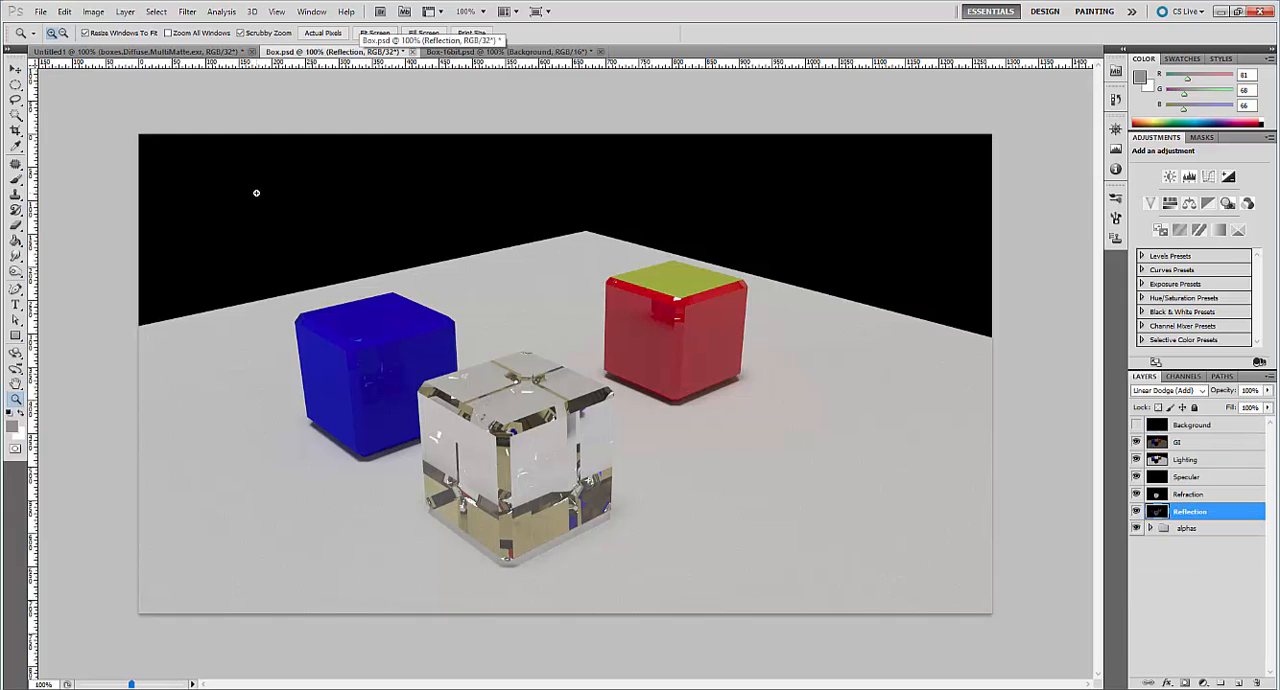
pyautogui.click(94, 12)
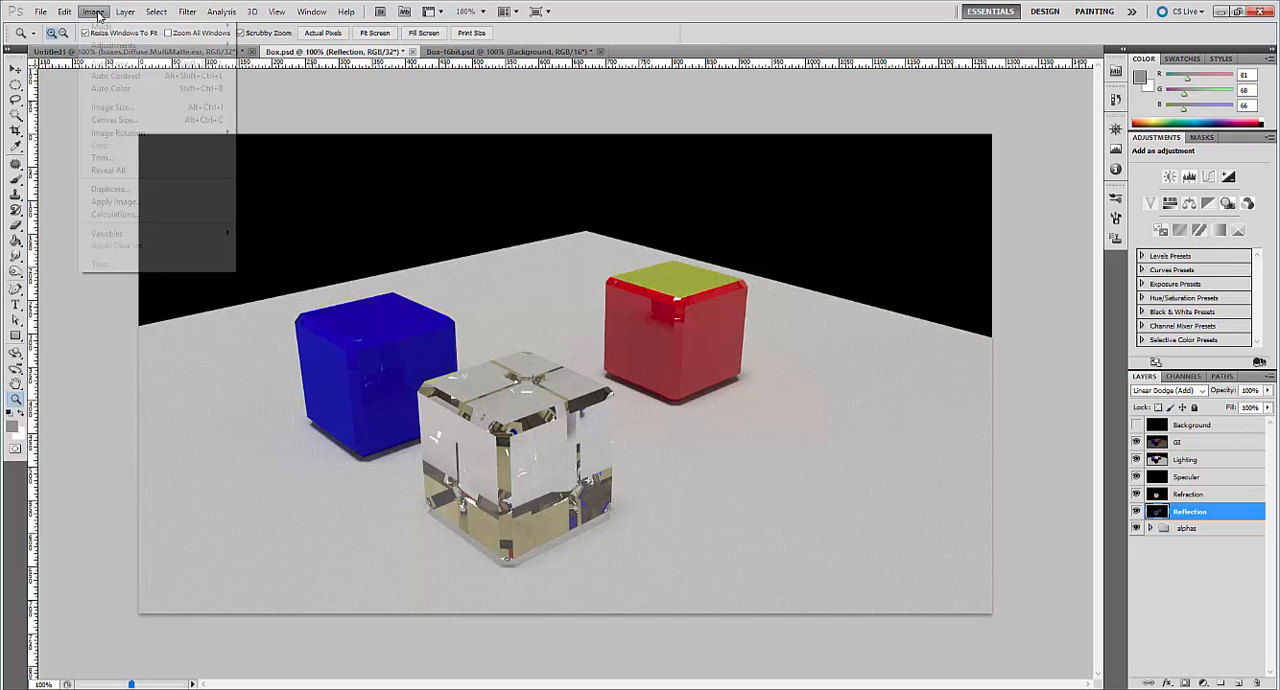
pyautogui.moveTo(108, 27)
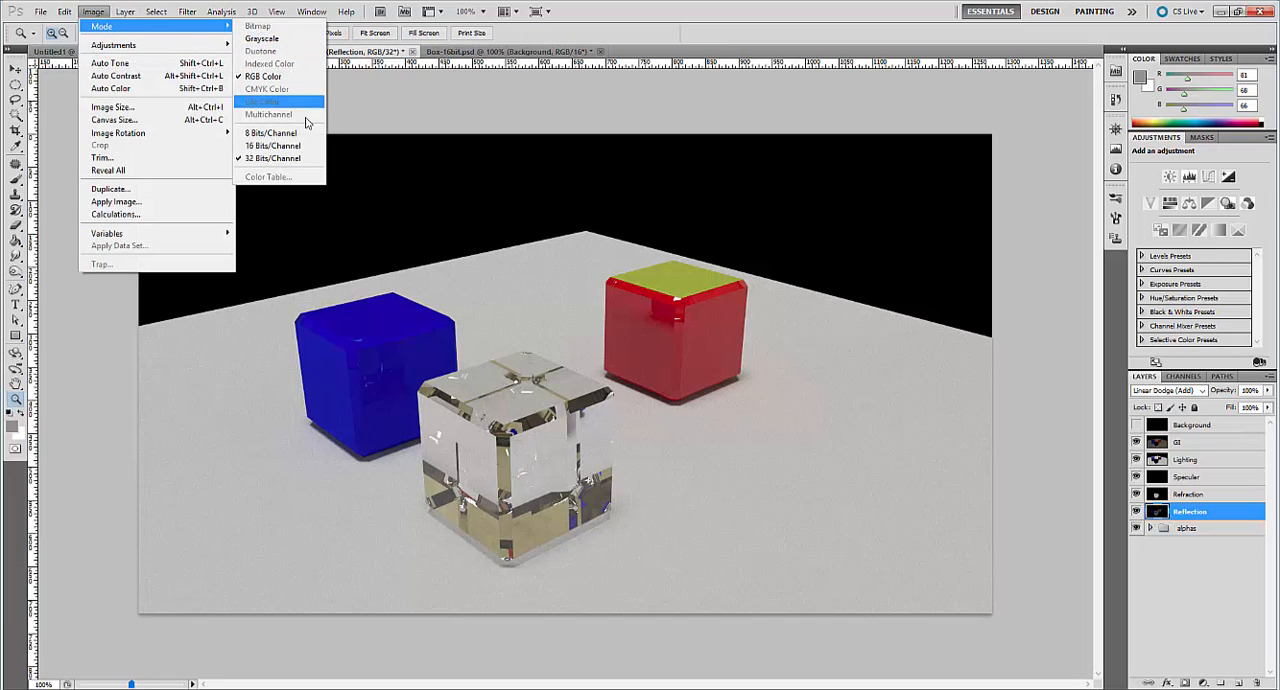
pyautogui.click(275, 145)
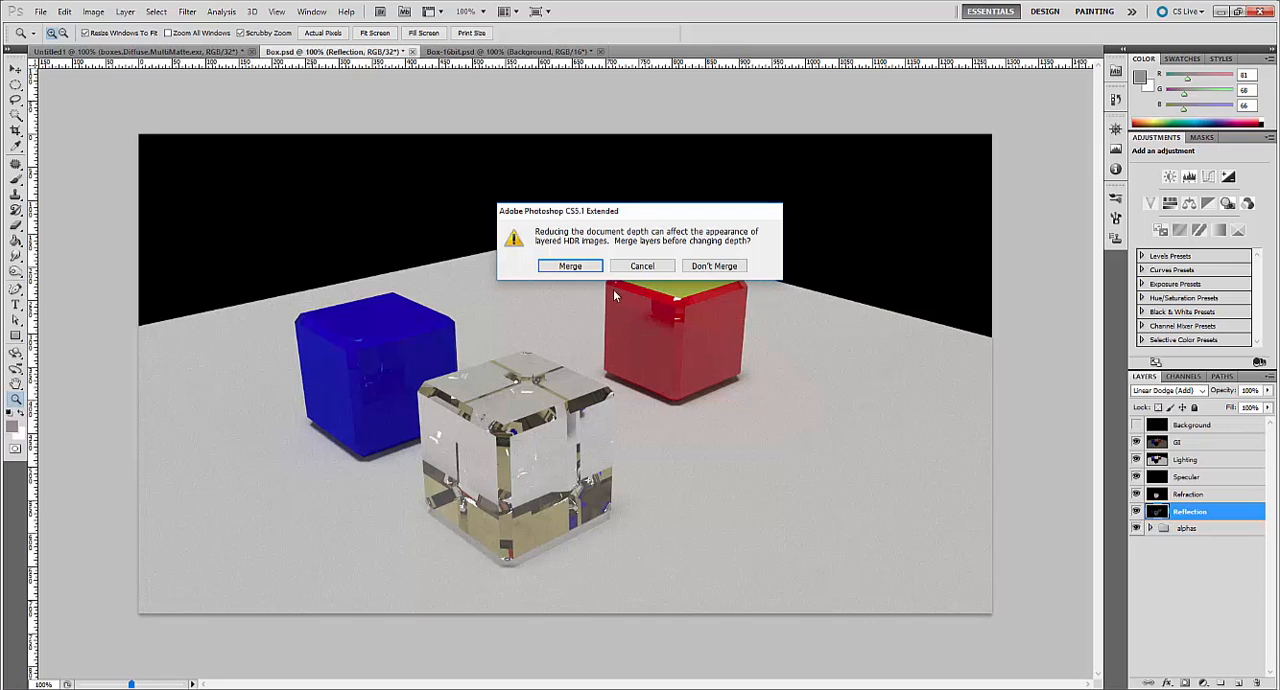
pyautogui.click(731, 268)
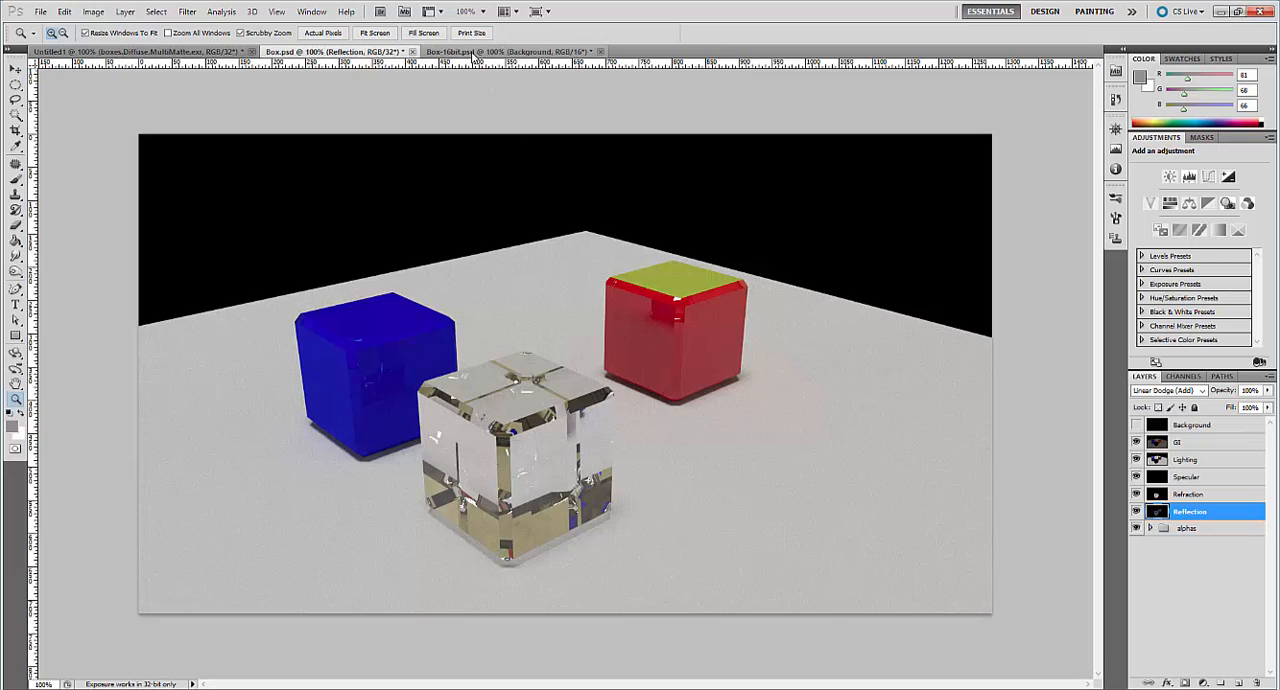
# Open Box-8bit.psd with its embedded profile and hide the blue box, red, yellow and blue matte layers.
pyautogui.click(475, 52)
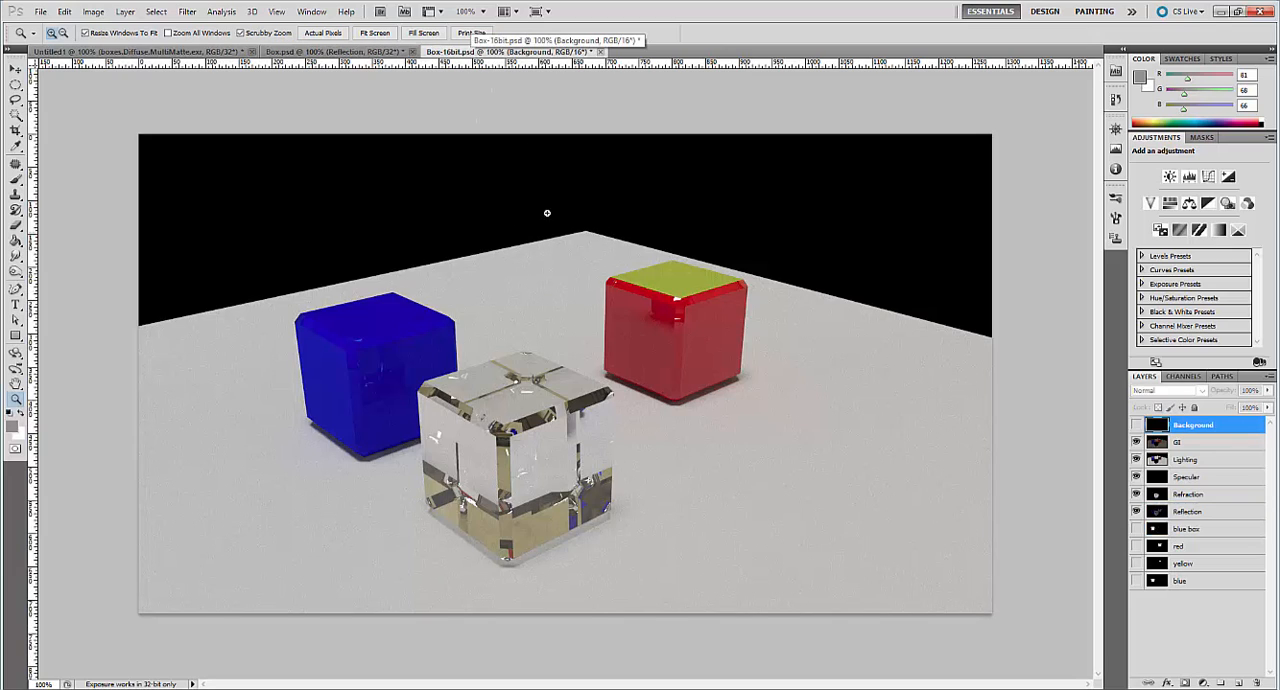
pyautogui.click(41, 11)
pyautogui.click(55, 38)
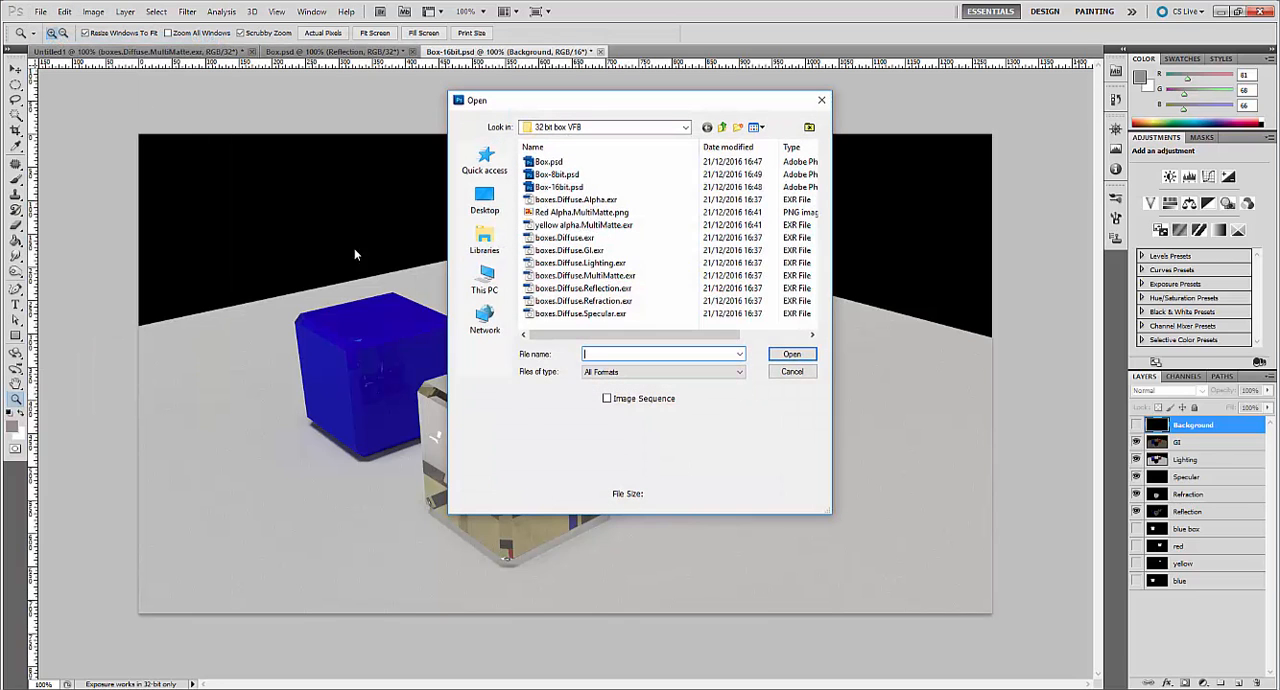
pyautogui.doubleClick(566, 177)
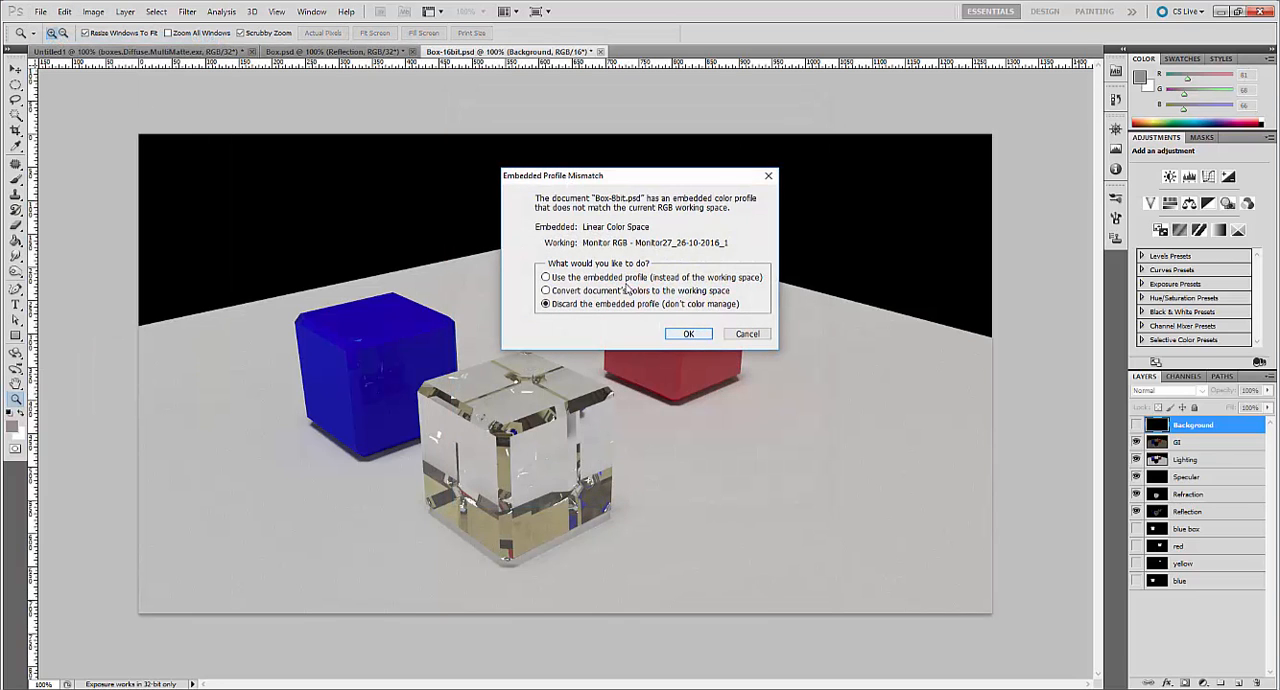
pyautogui.click(687, 334)
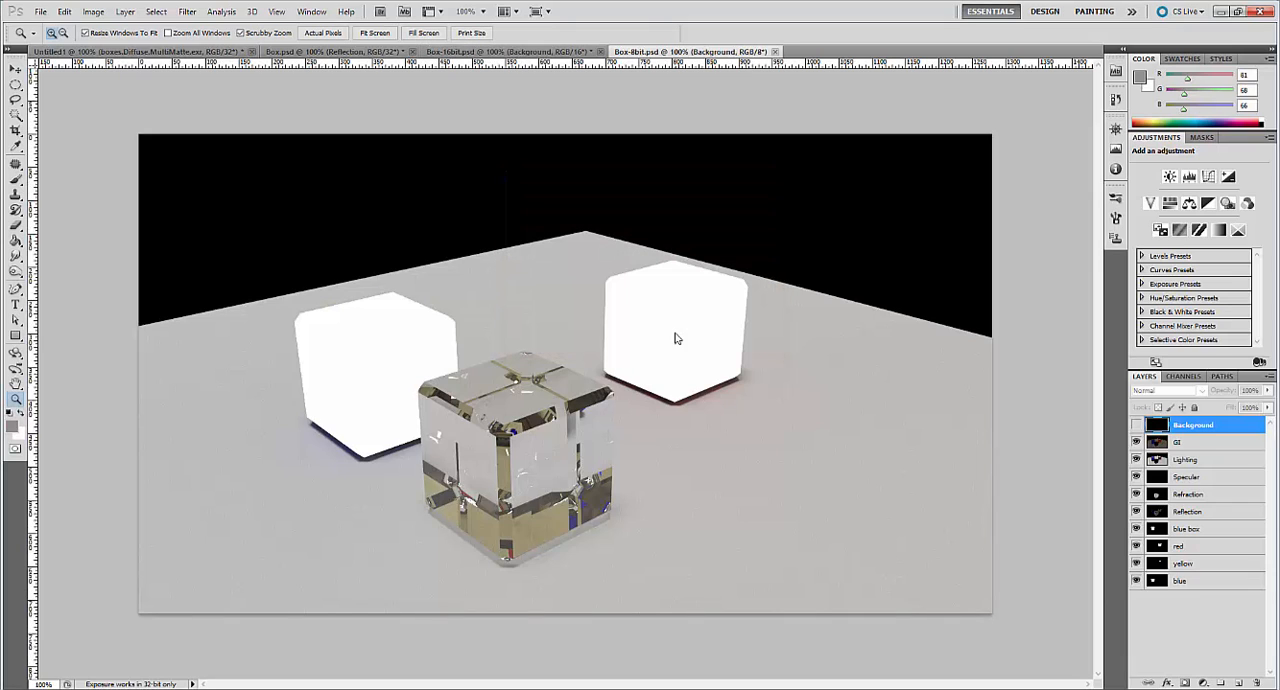
pyautogui.click(1136, 580)
pyautogui.click(1136, 563)
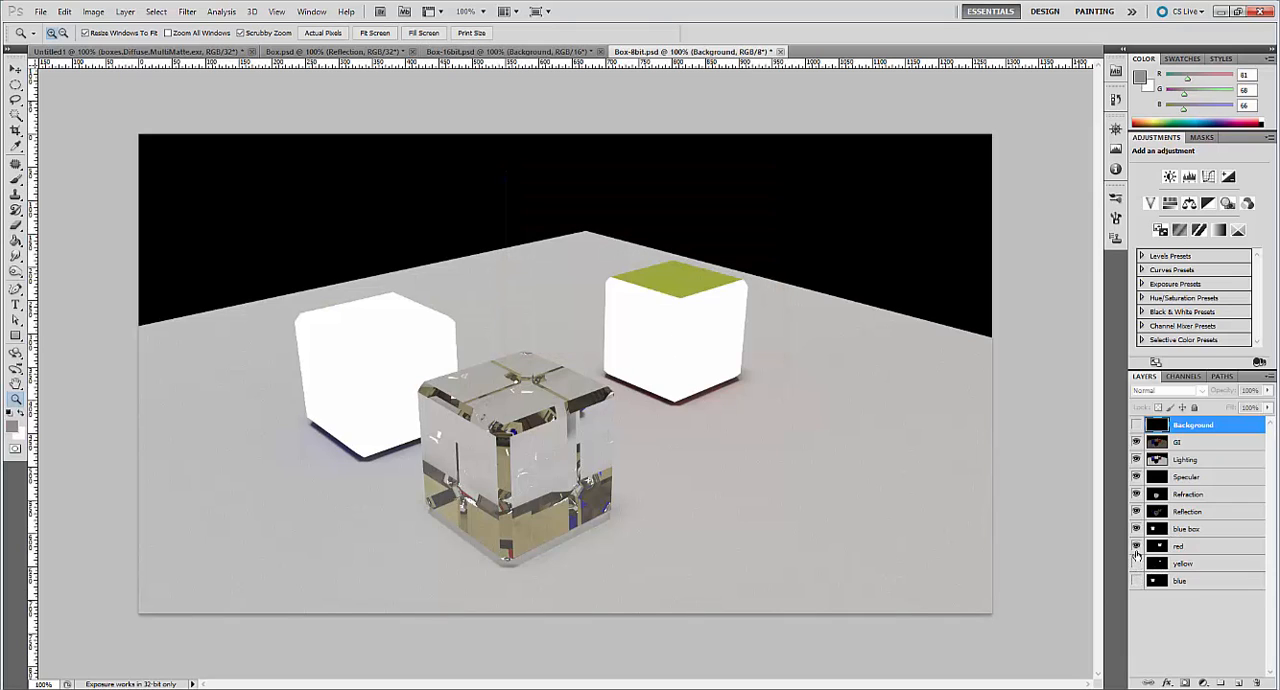
pyautogui.click(1136, 529)
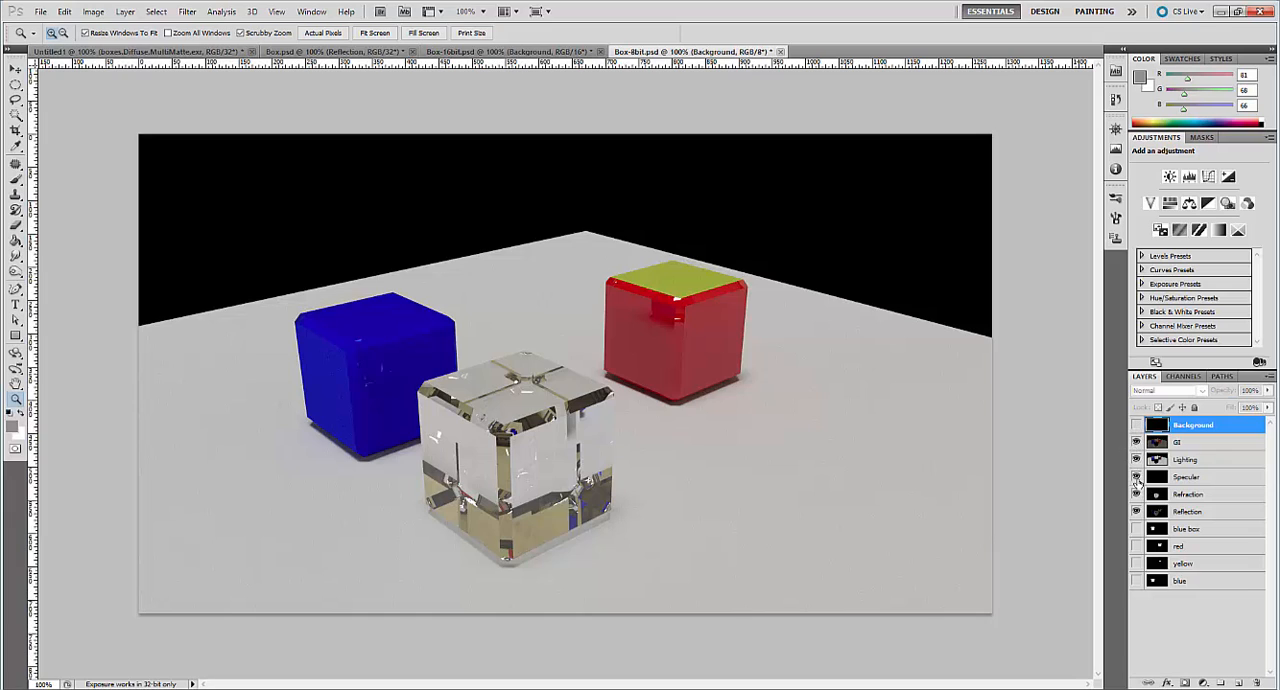
# Compare the composites of Box.psd, Box-16bit.psd and Box-8bit.psd by switching between the open documents.
pyautogui.click(495, 52)
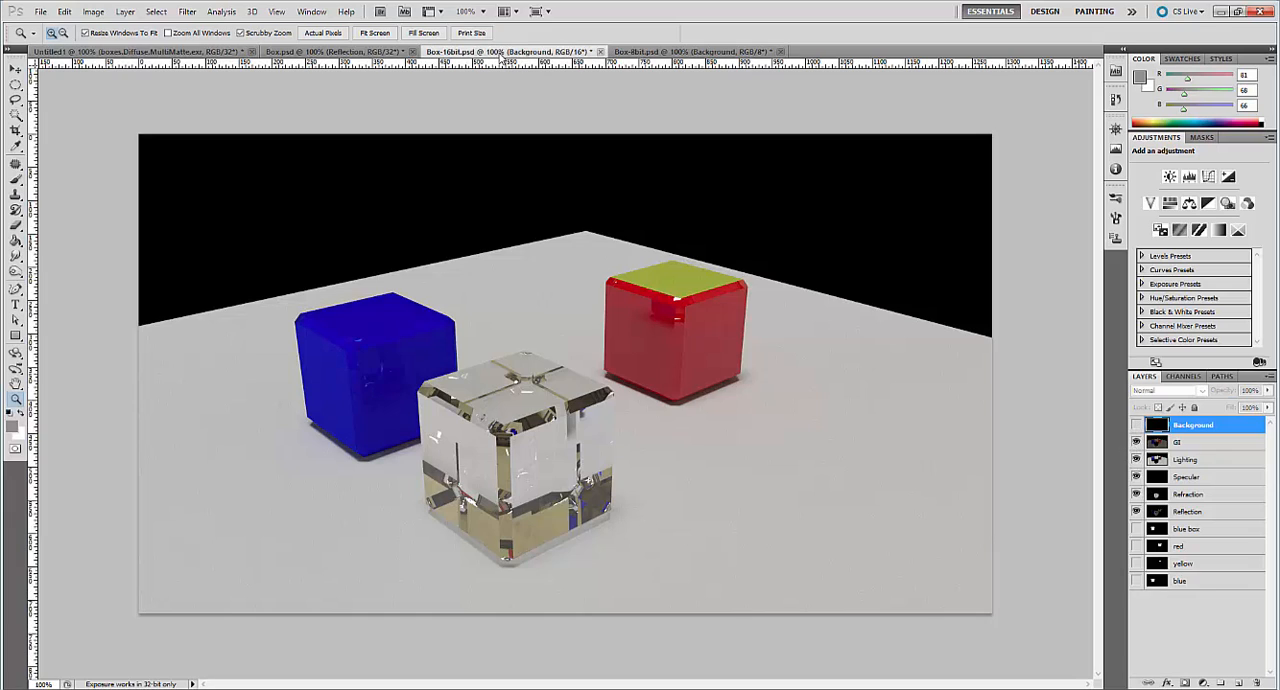
pyautogui.click(376, 52)
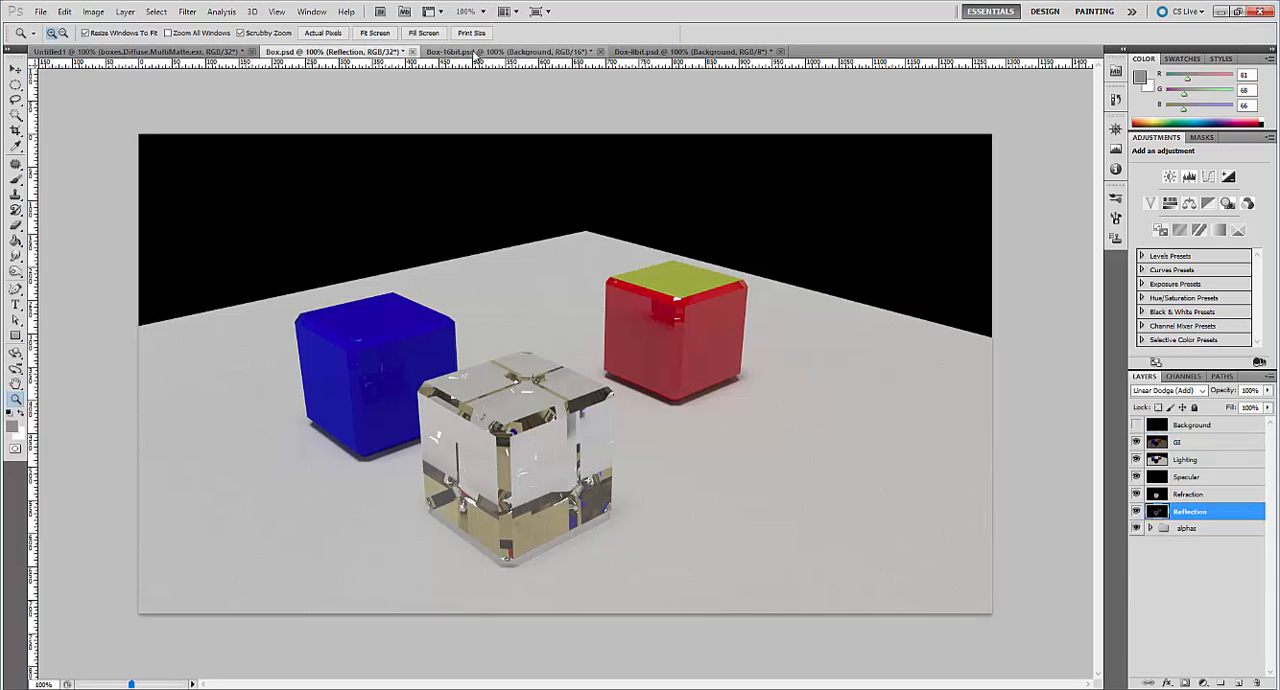
pyautogui.click(477, 52)
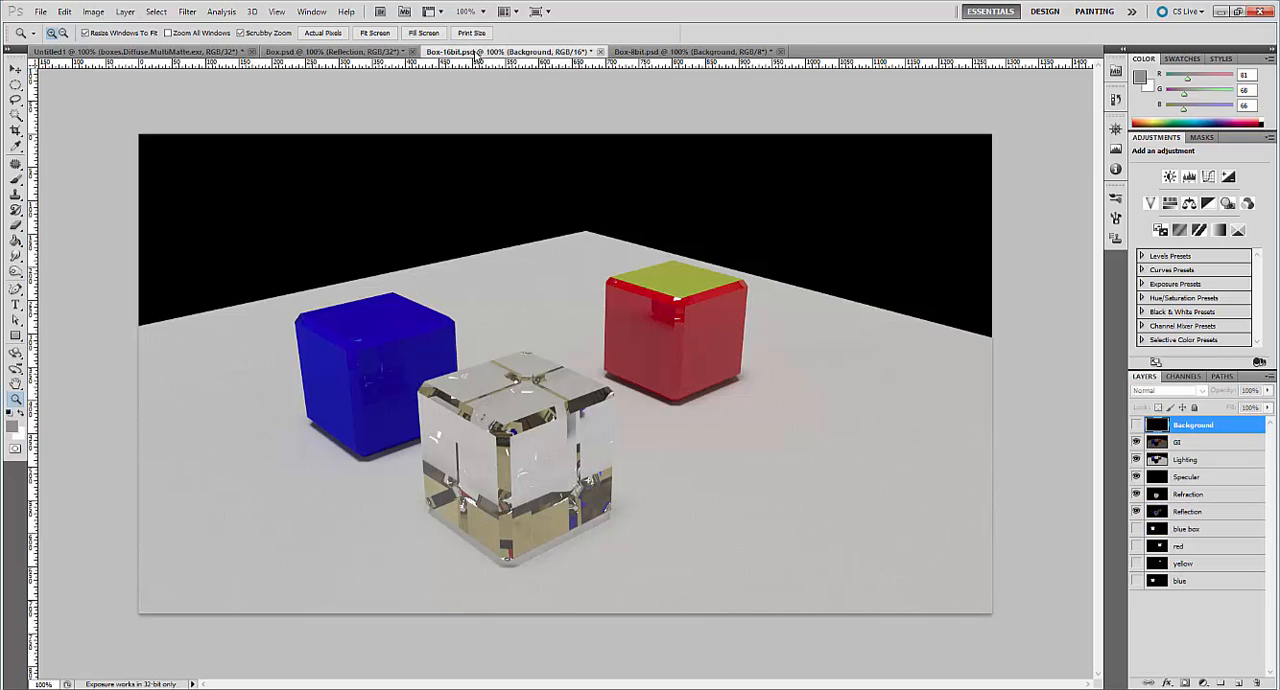
pyautogui.click(680, 52)
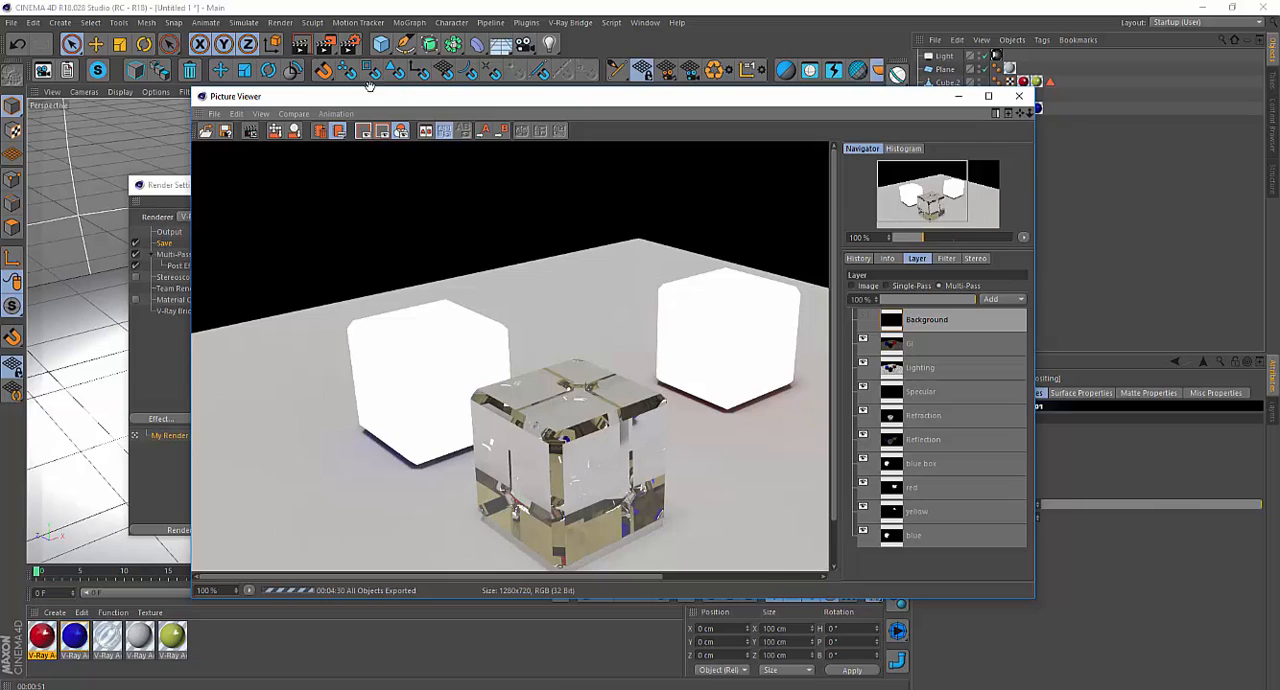
# Switch back to Cinema 4D, review the V-Ray Bridge Color Mapping mode options in Render Settings, and return to the Picture Viewer.
pyautogui.click(177, 328)
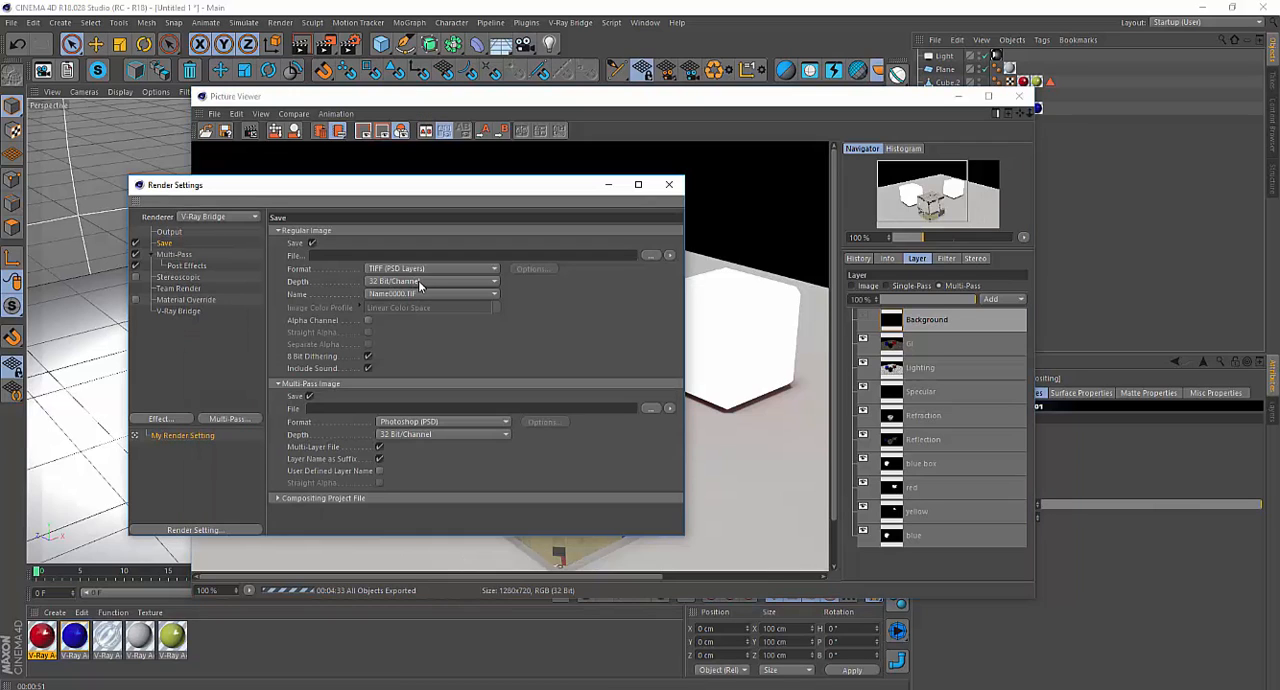
pyautogui.click(180, 312)
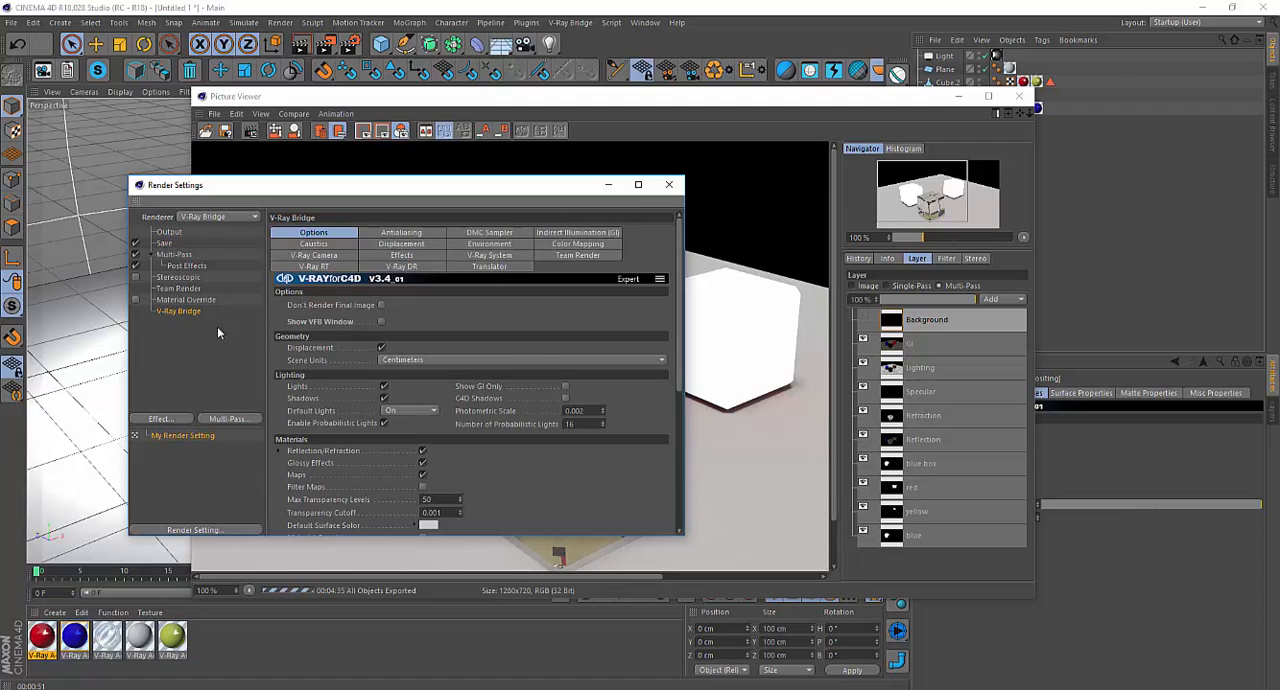
pyautogui.click(568, 246)
pyautogui.click(577, 344)
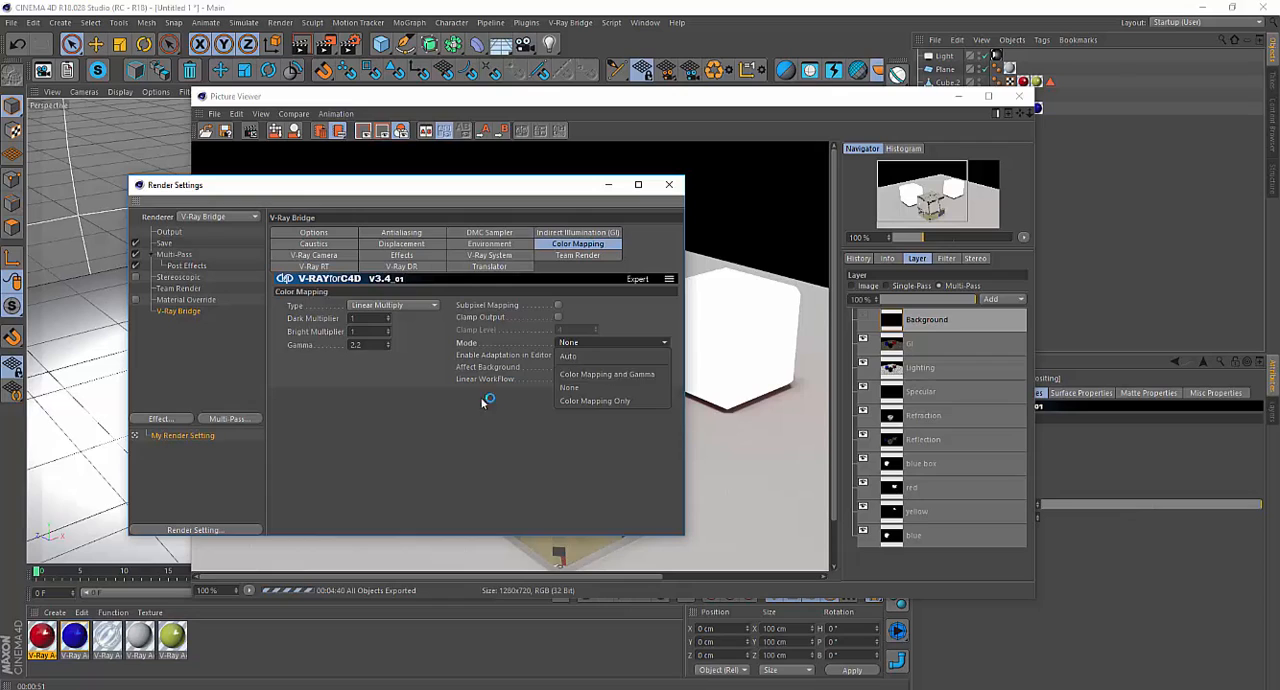
pyautogui.click(449, 421)
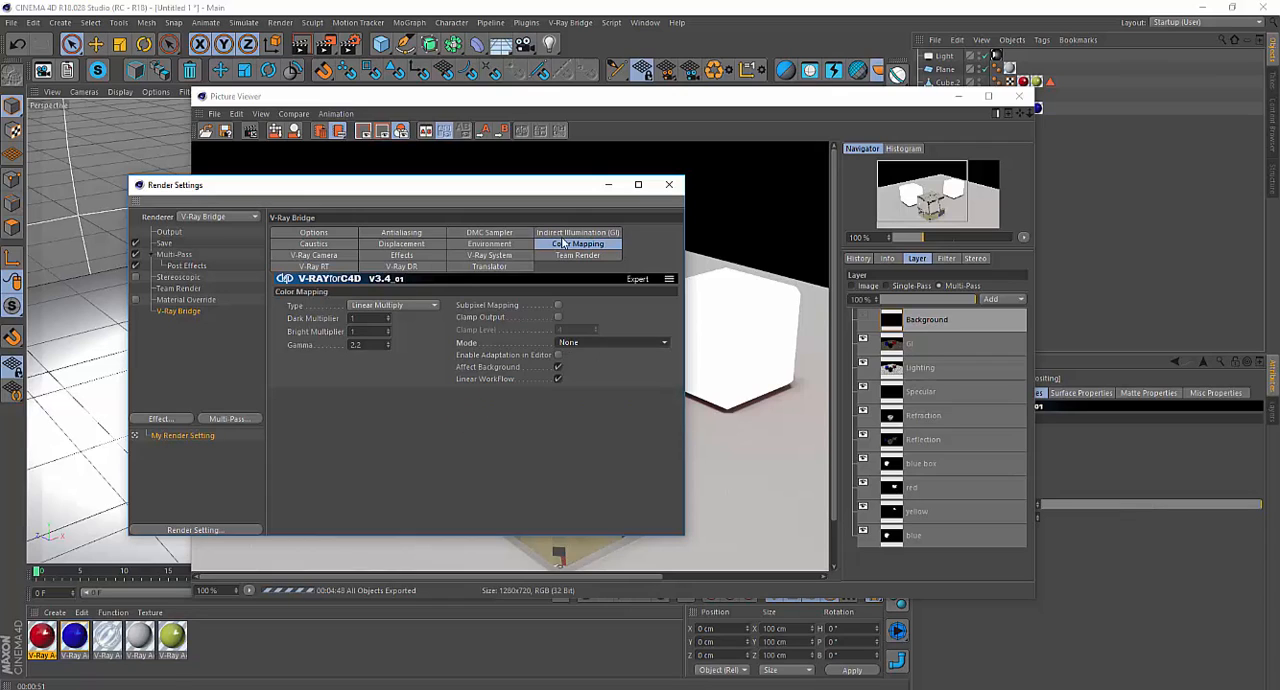
pyautogui.click(650, 100)
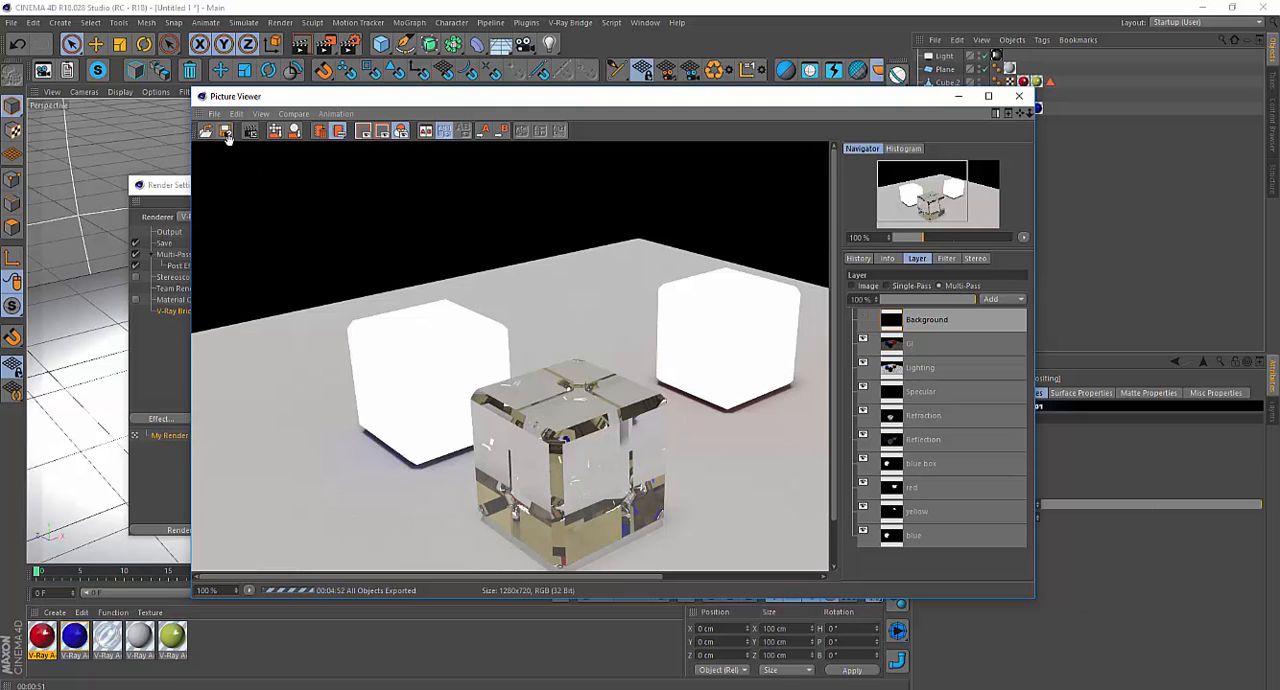
# Open the V-Ray Frame Buffer and review its options for saving the image channels.
pyautogui.moveTo(598, 102); pyautogui.dragTo(583, 239)
pyautogui.click(570, 22)
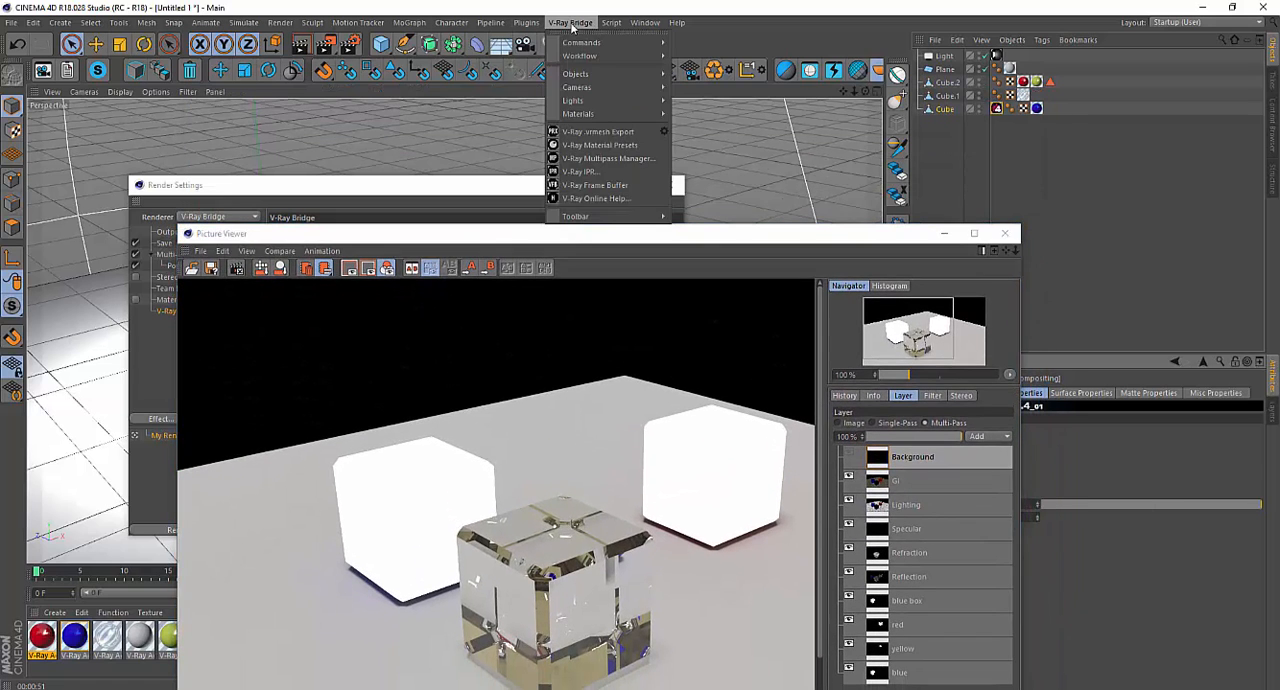
pyautogui.click(634, 186)
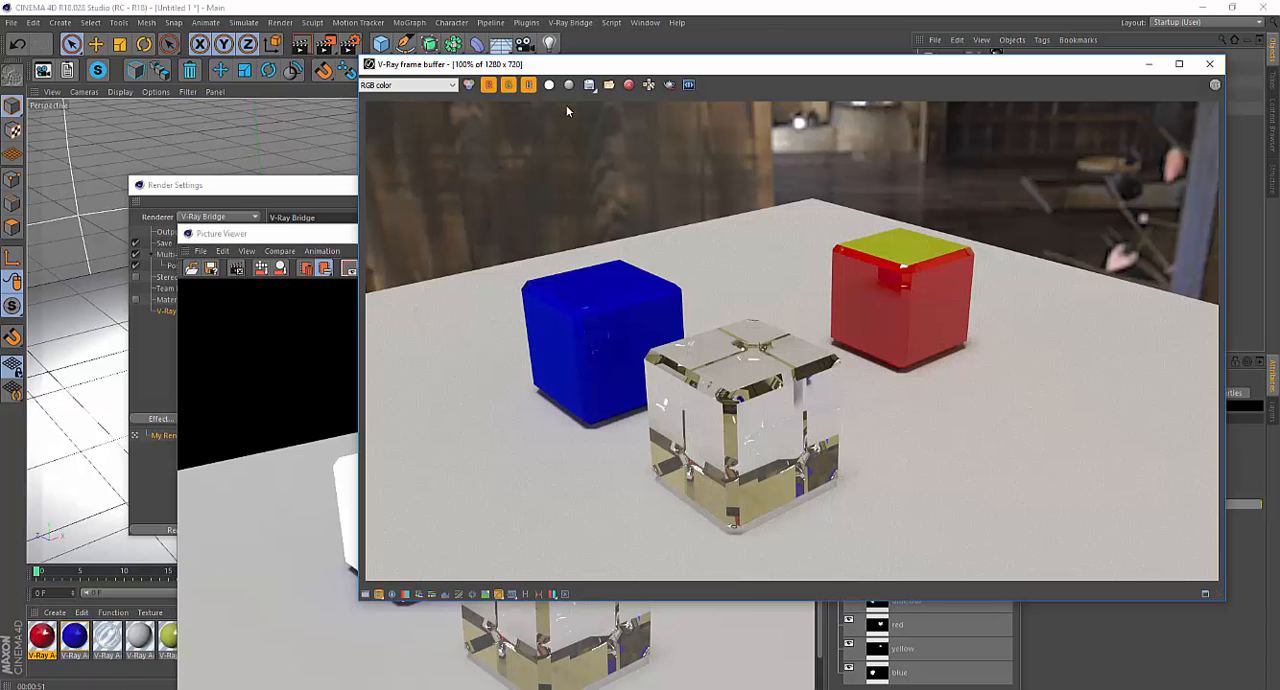
pyautogui.click(589, 84)
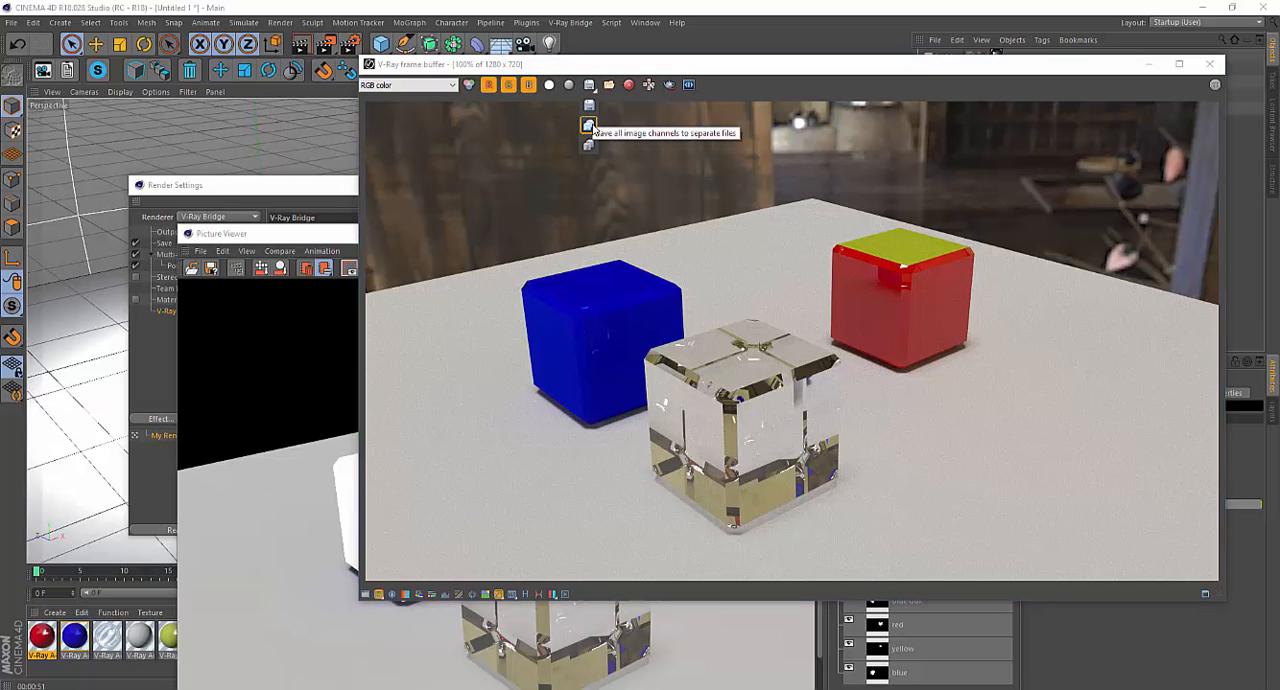
pyautogui.click(793, 66)
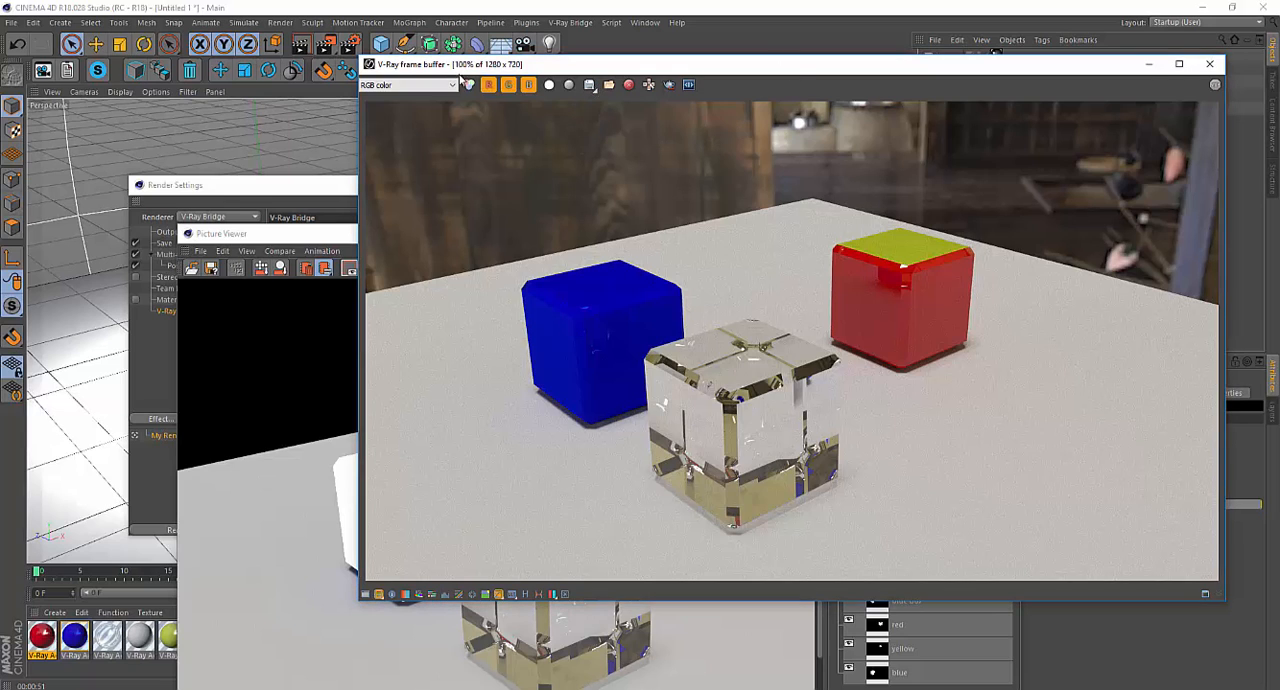
# Review the list of render channels in the V-Ray frame buffer and compare its image with the Picture Viewer.
pyautogui.click(441, 86)
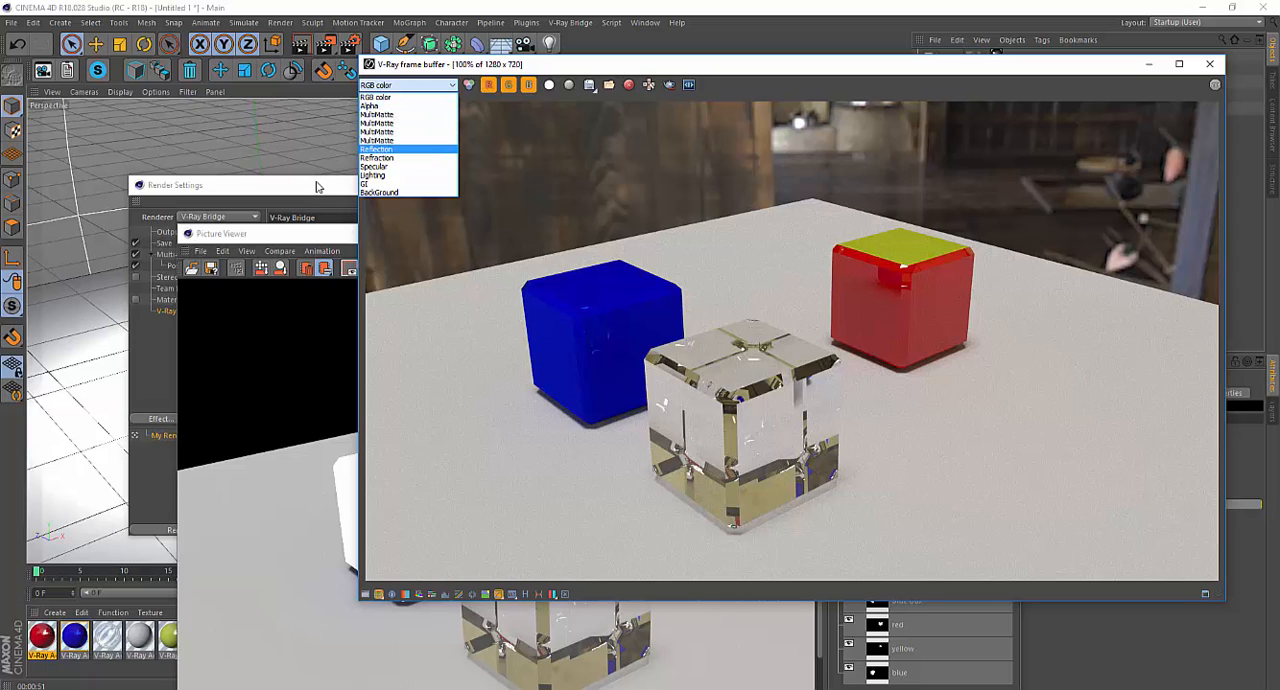
pyautogui.click(317, 183)
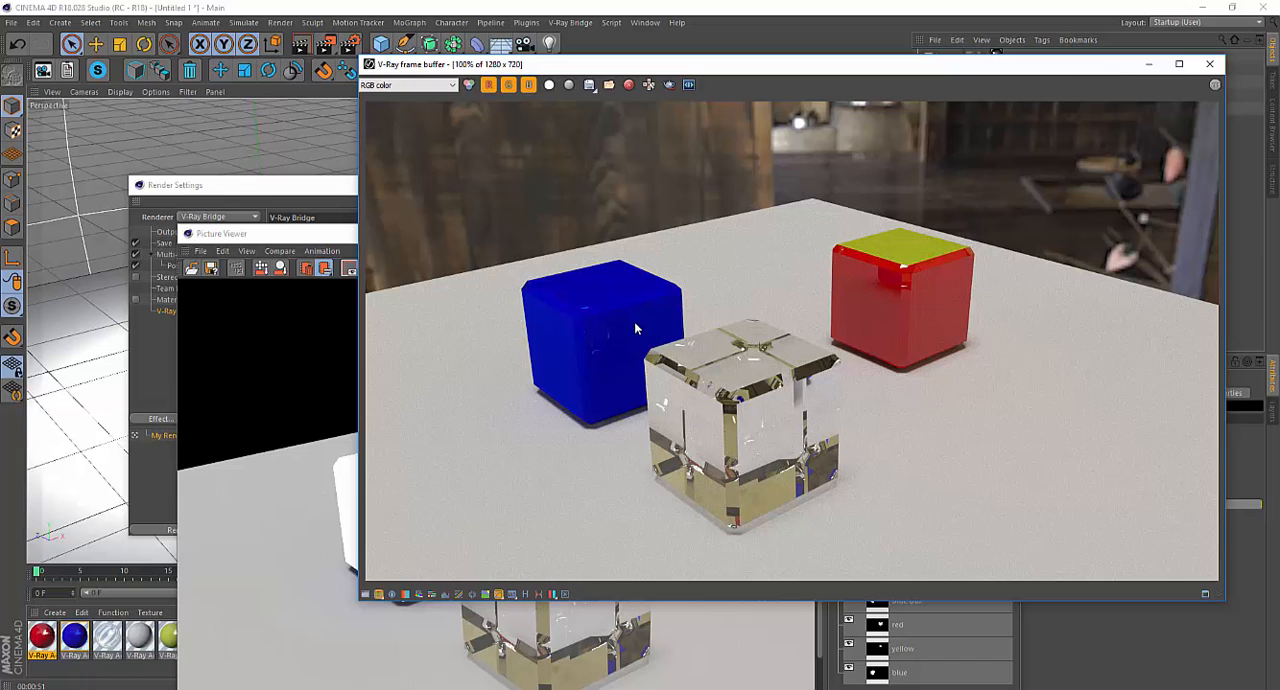
pyautogui.moveTo(305, 236); pyautogui.dragTo(249, 229)
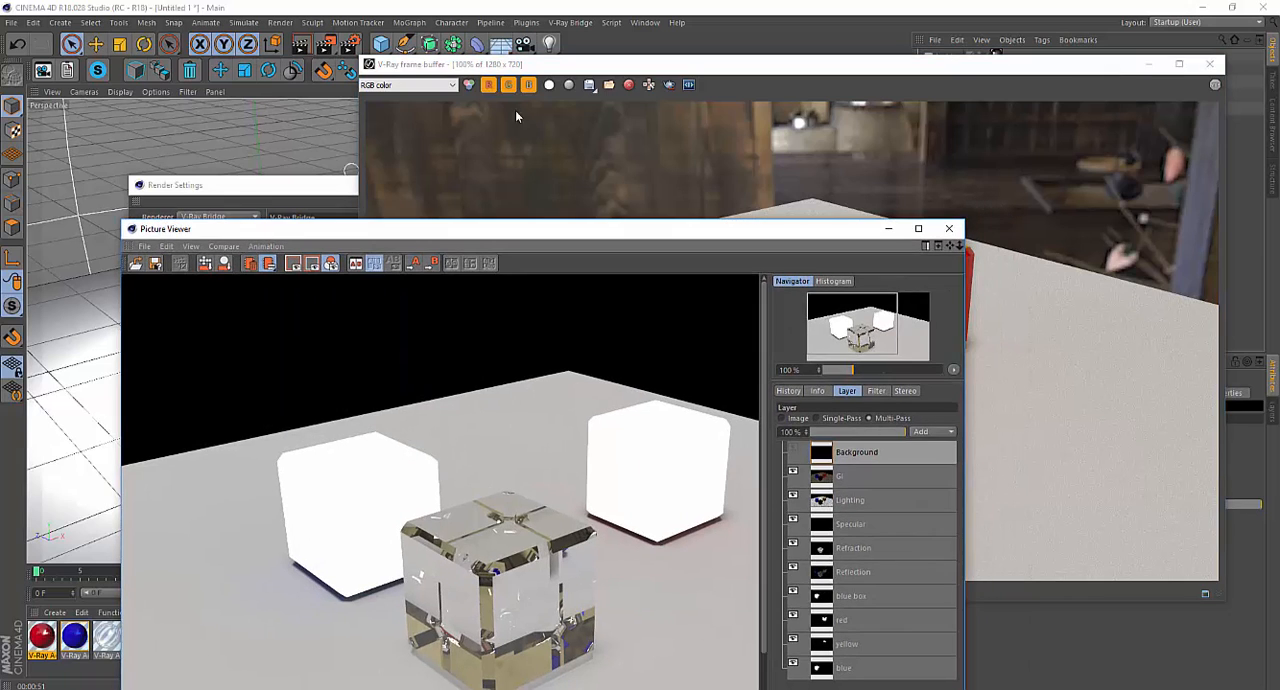
pyautogui.click(578, 66)
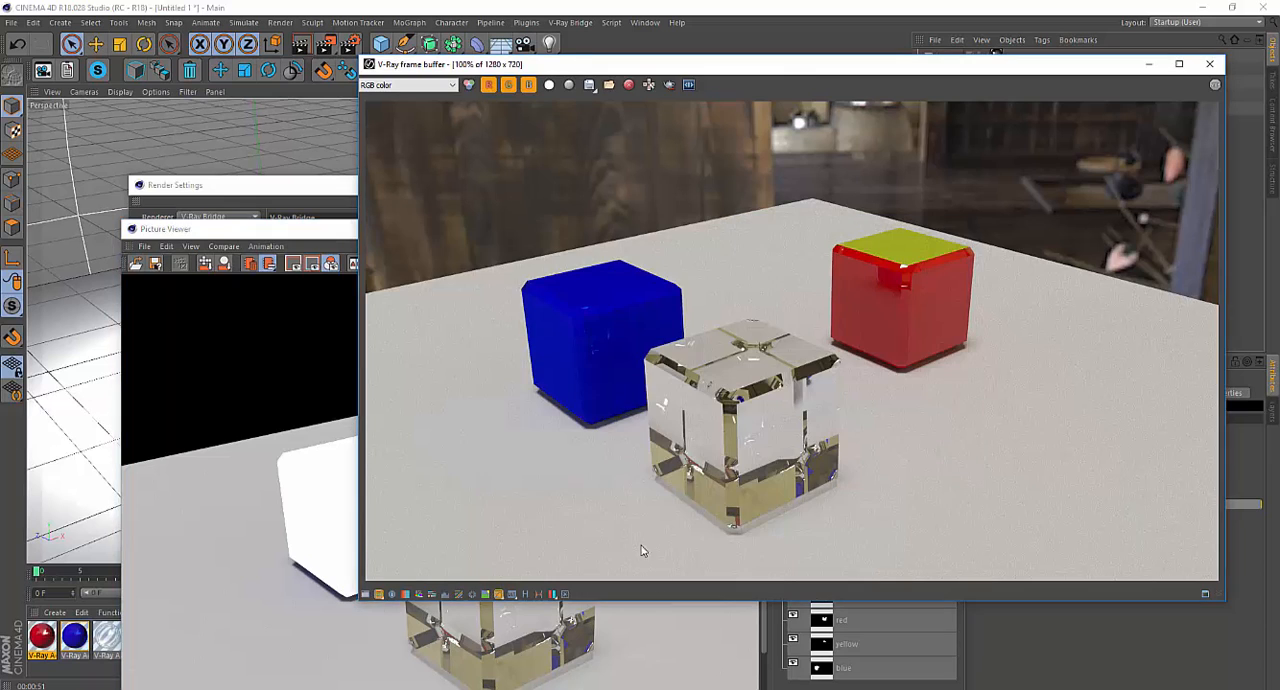
# Show the frame buffer's color correction controls for inspection, close the frame buffer and return to the Picture Viewer.
pyautogui.click(565, 595)
pyautogui.click(565, 597)
pyautogui.click(367, 597)
pyautogui.moveTo(849, 66); pyautogui.dragTo(623, 80)
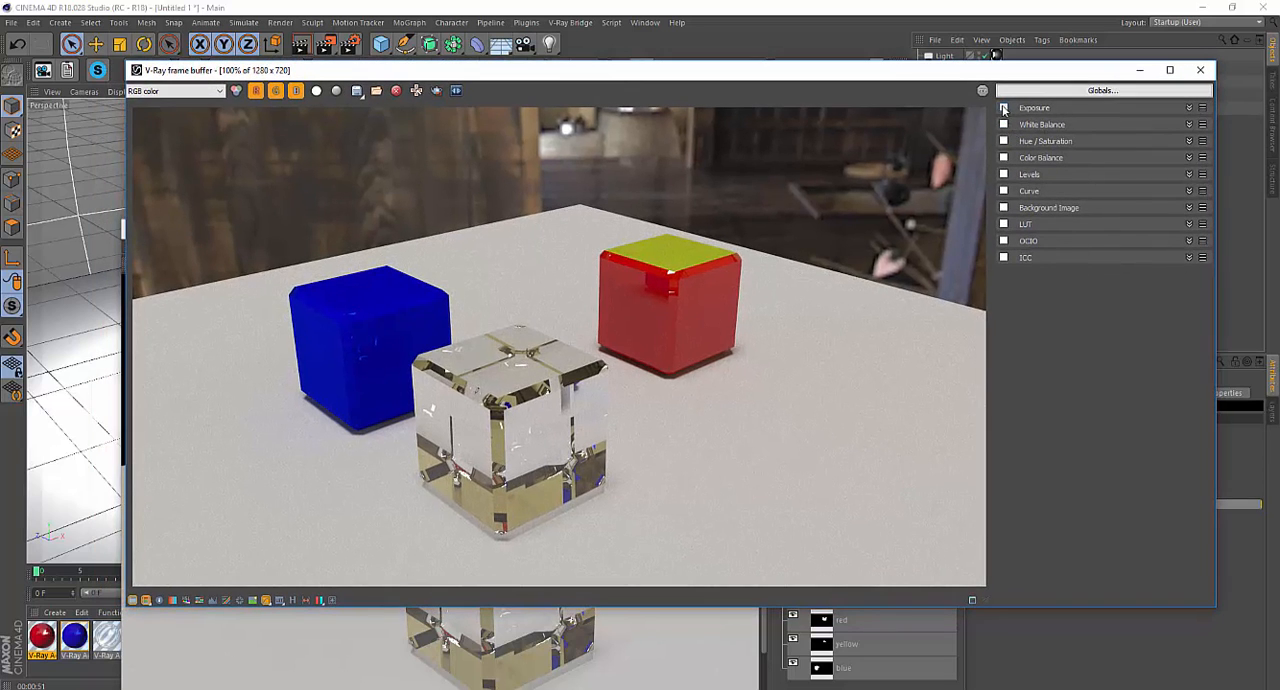
pyautogui.moveTo(683, 77); pyautogui.dragTo(727, 80)
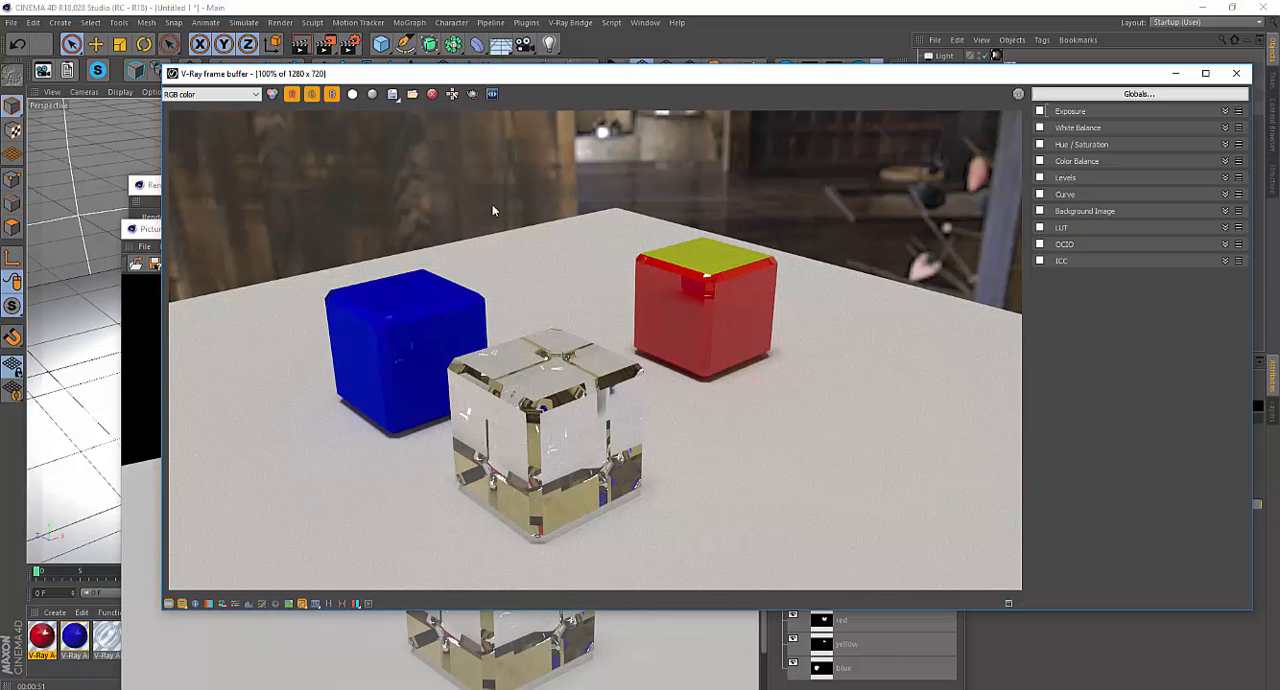
pyautogui.click(1238, 76)
pyautogui.moveTo(698, 230); pyautogui.dragTo(795, 79)
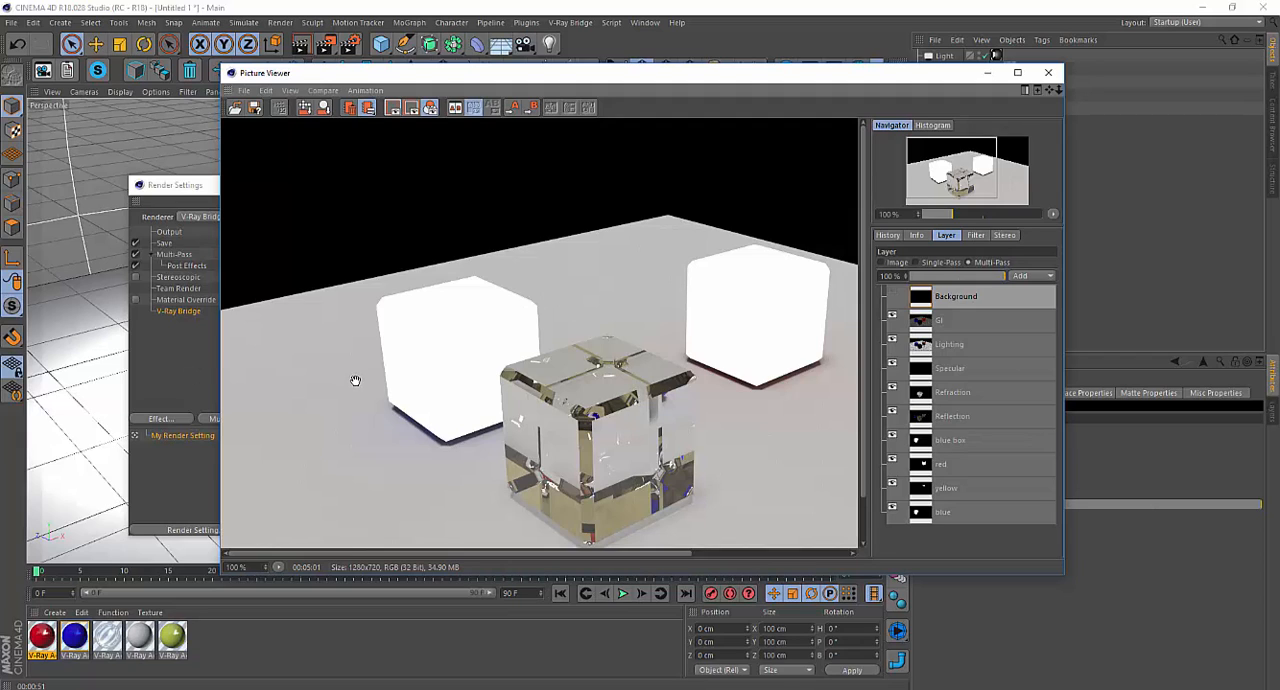
# Review the Save settings and the V-Ray Bridge Color Mapping mode options in Render Settings, leaving the mode on Auto.
pyautogui.click(157, 370)
pyautogui.click(164, 244)
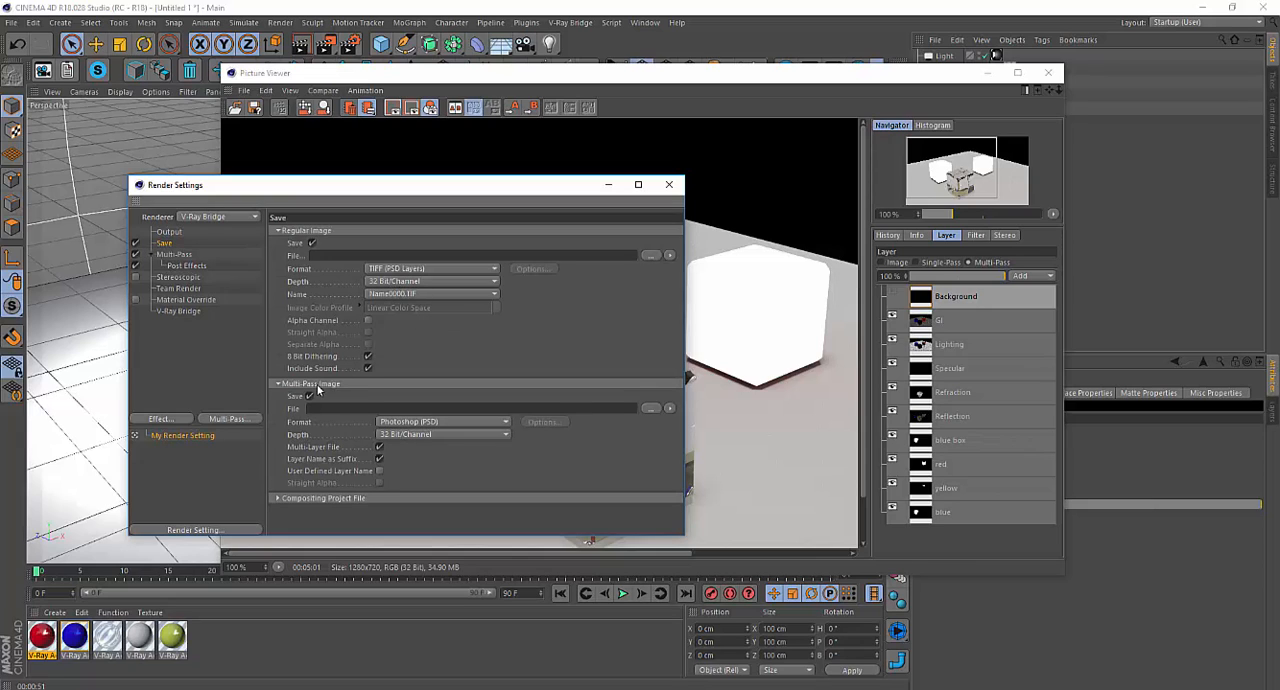
pyautogui.click(178, 311)
pyautogui.click(590, 342)
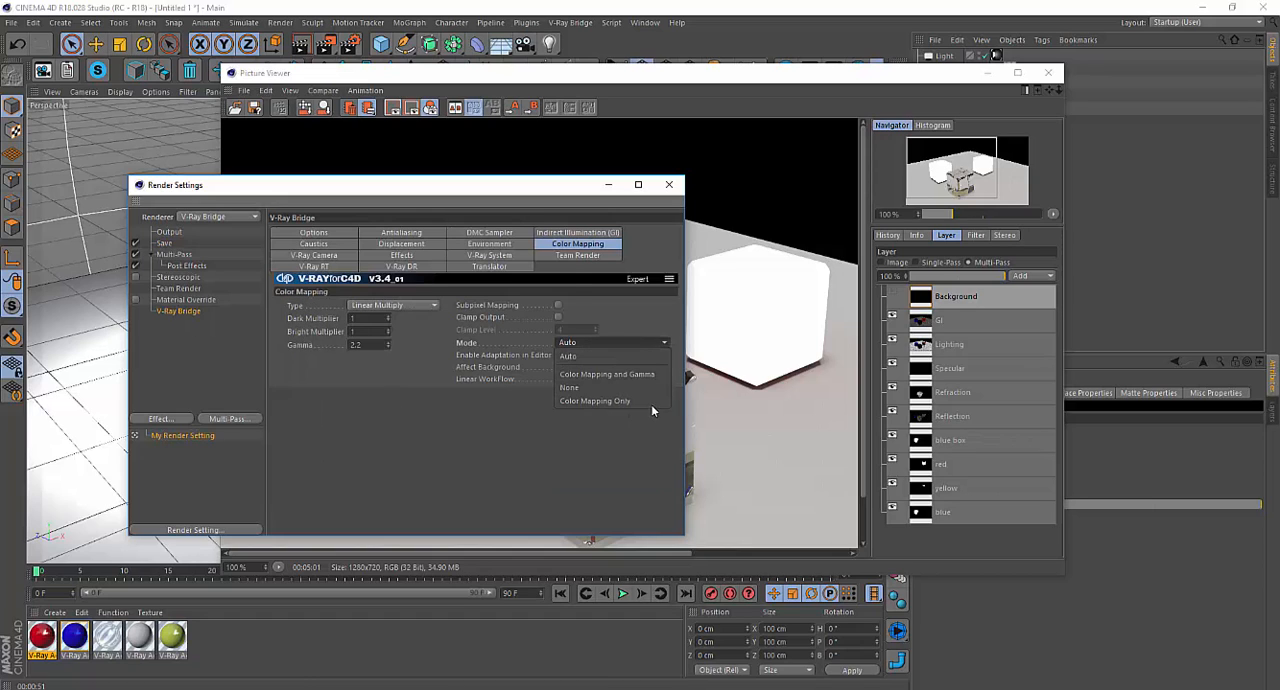
pyautogui.click(601, 347)
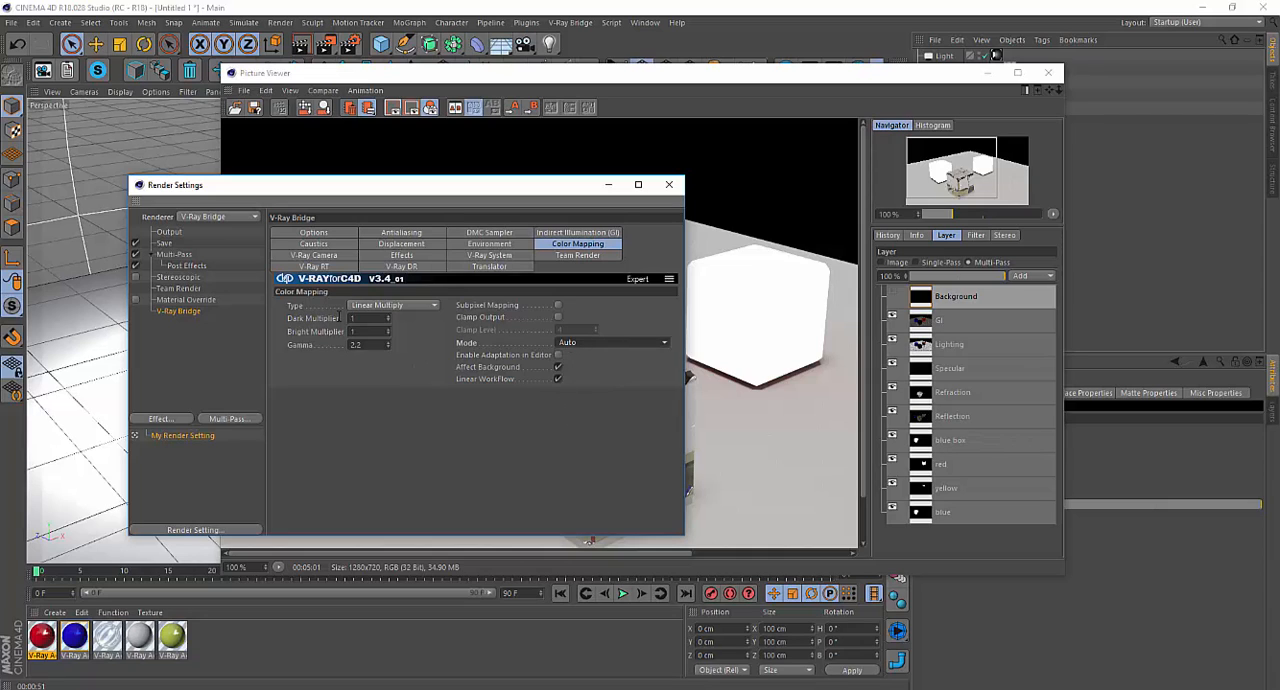
pyautogui.click(172, 244)
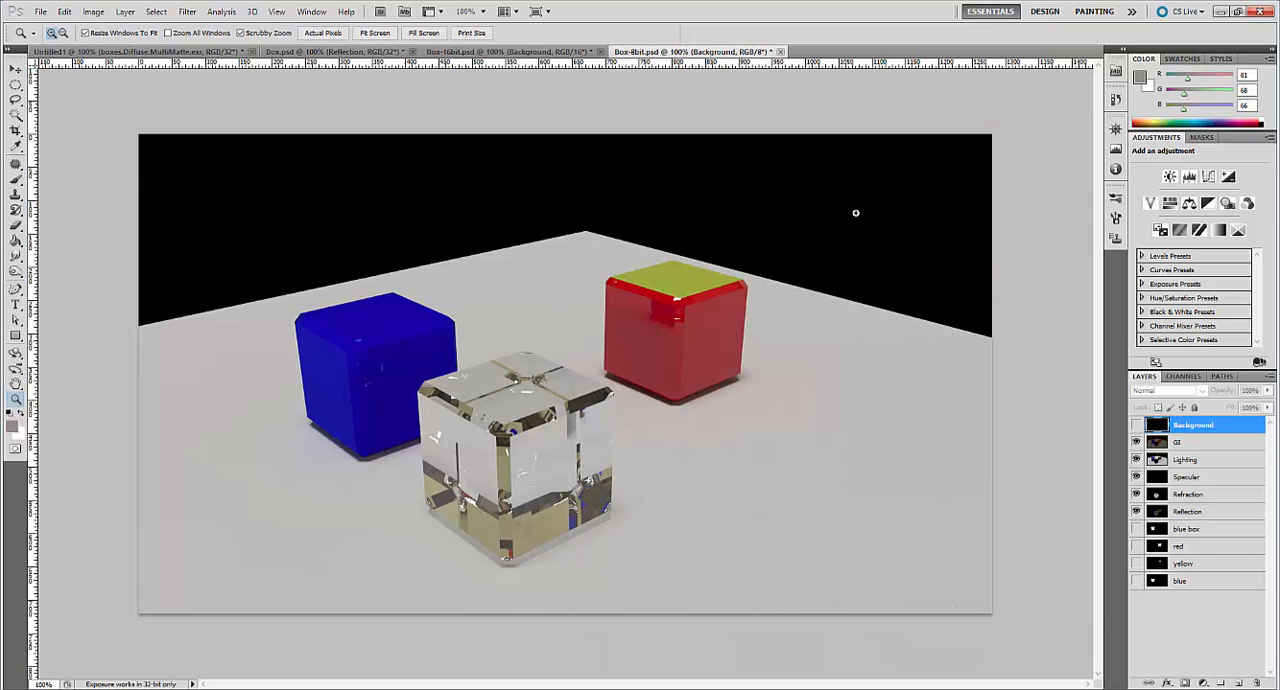
# In Photoshop, view Box-16bit.psd and Box.psd, expand Box.psd's alphas group and toggle the blue box matte on and off.
pyautogui.click(562, 52)
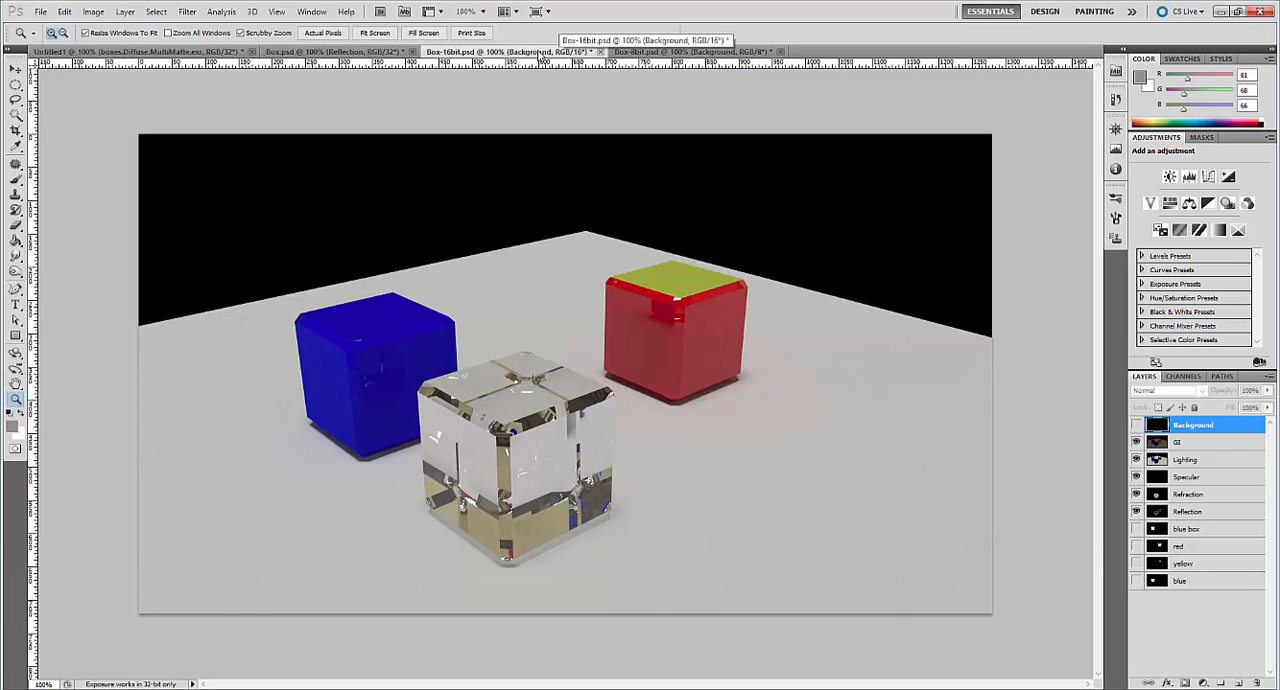
pyautogui.click(370, 52)
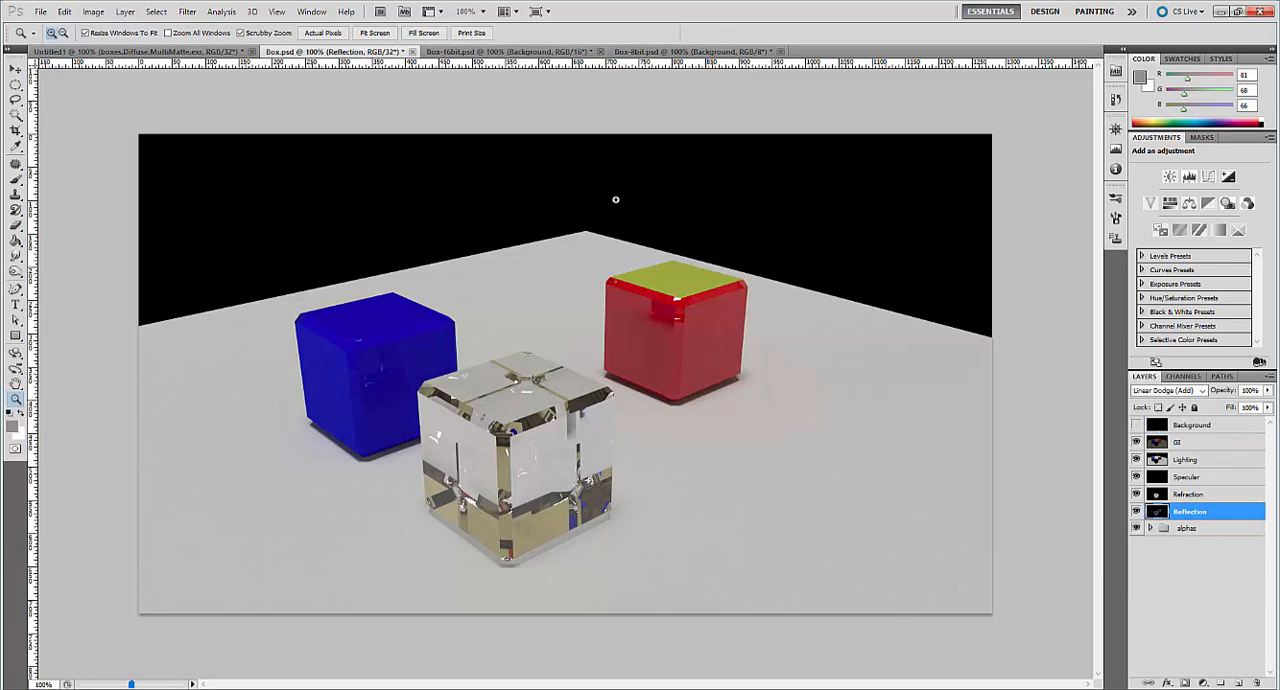
pyautogui.click(1150, 528)
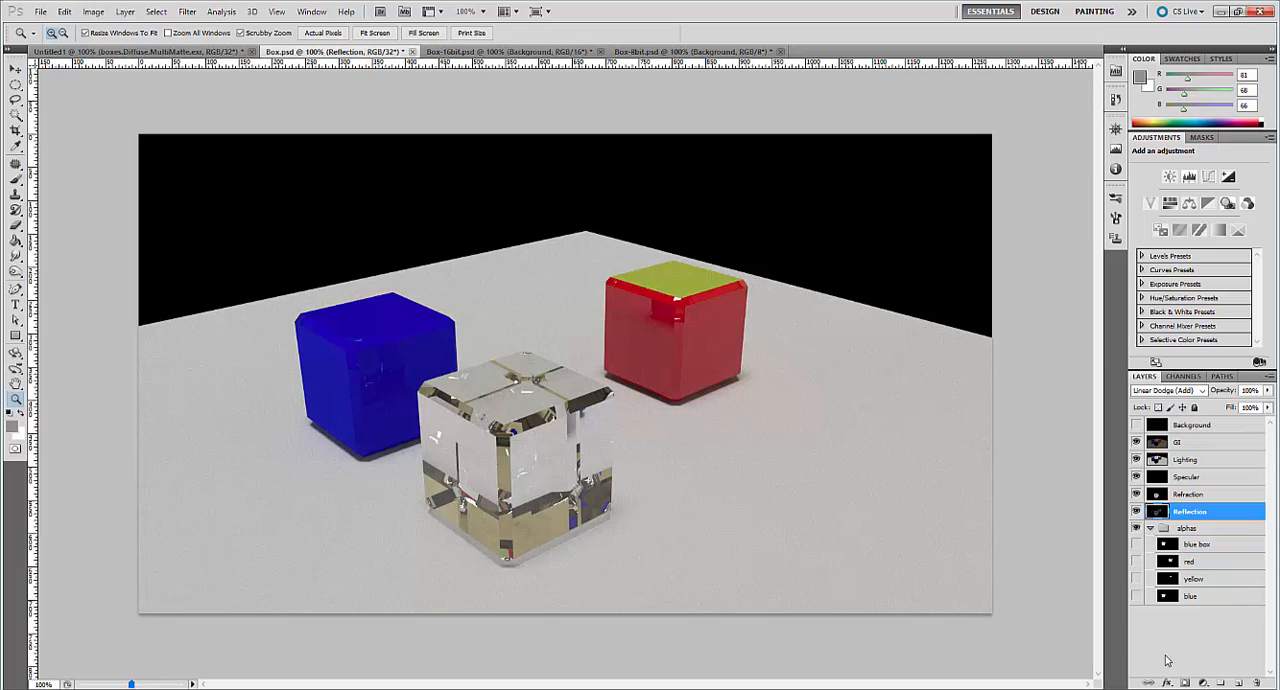
pyautogui.click(1136, 544)
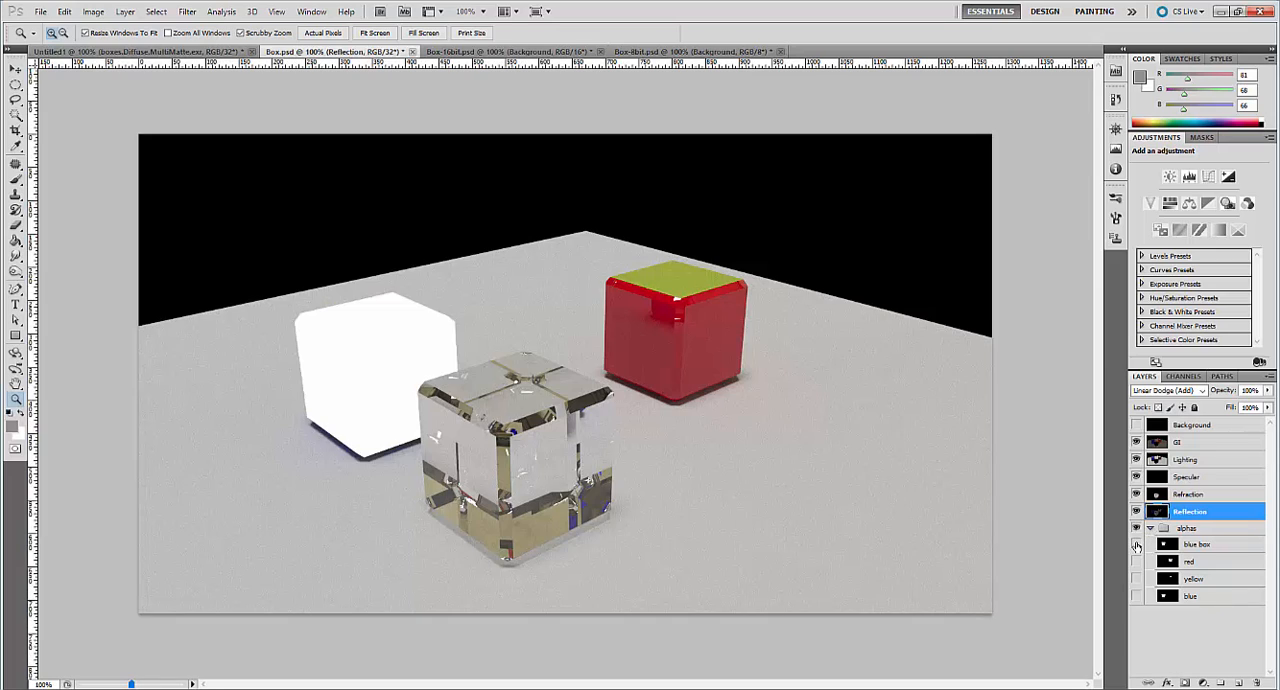
pyautogui.click(1136, 545)
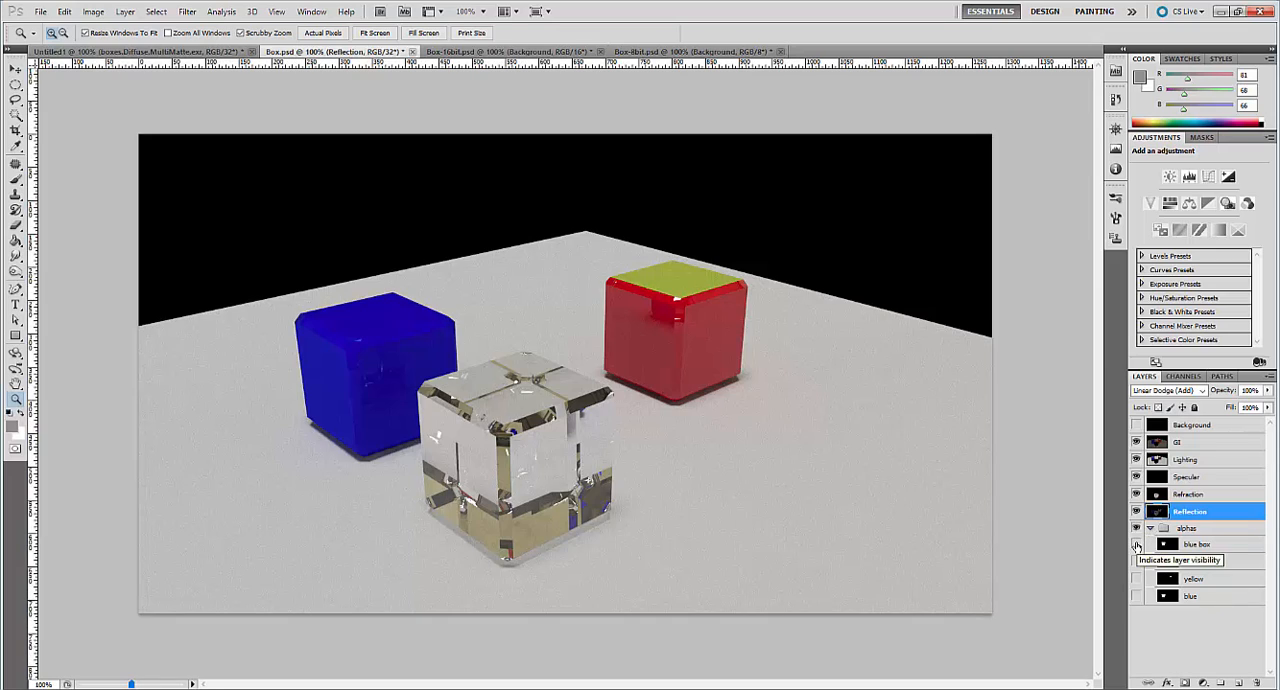